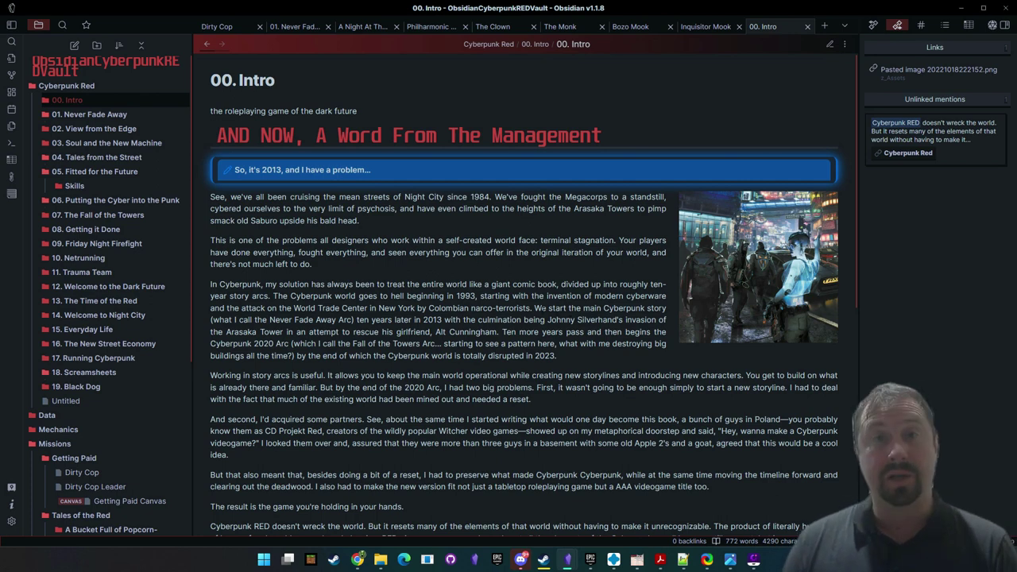
Open the Getting Paid Canvas in the Missions folder and examine its mission cards and their connections up close
scroll(100, 248, "down", 3)
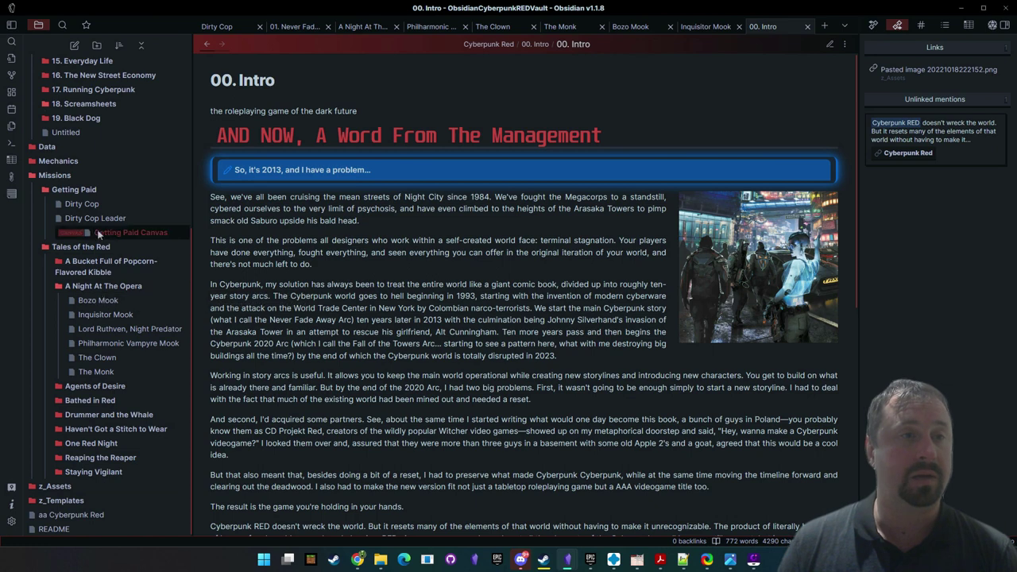
left_click(133, 233)
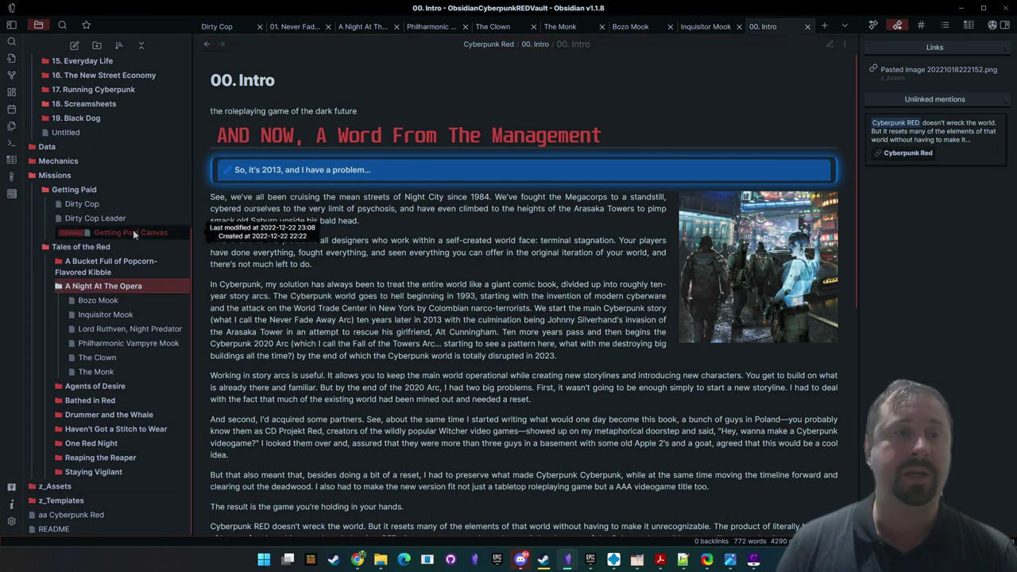
left_click(132, 232)
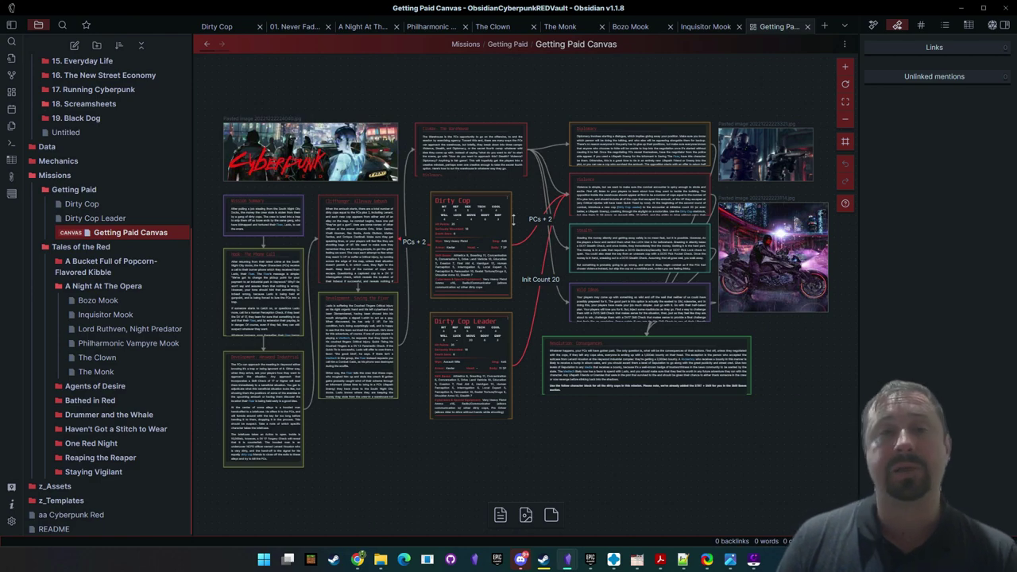
scroll(458, 176, "up", 3)
left_click_drag(440, 215, 453, 186)
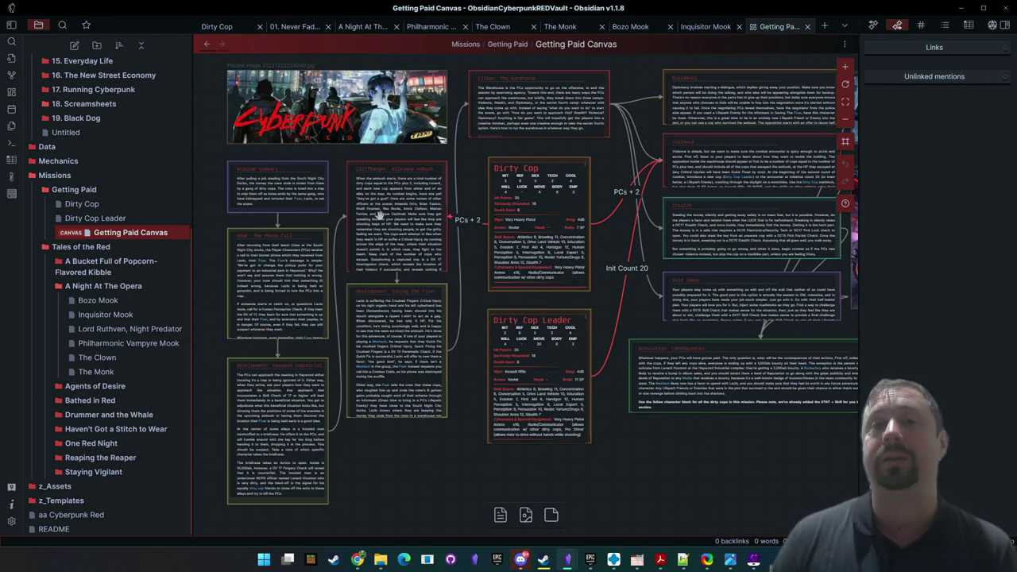
scroll(479, 198, "up", 5)
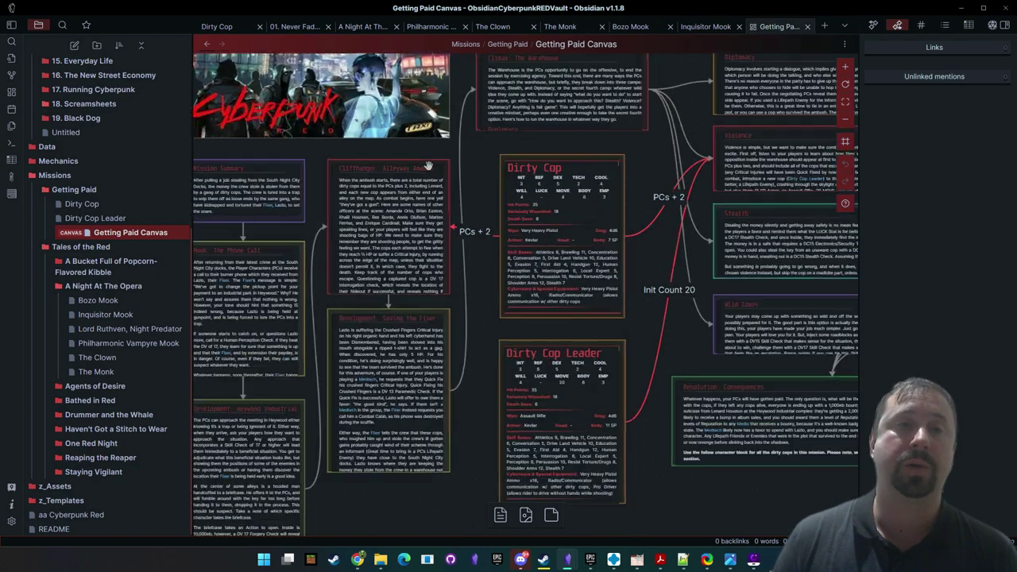
left_click_drag(461, 258, 417, 282)
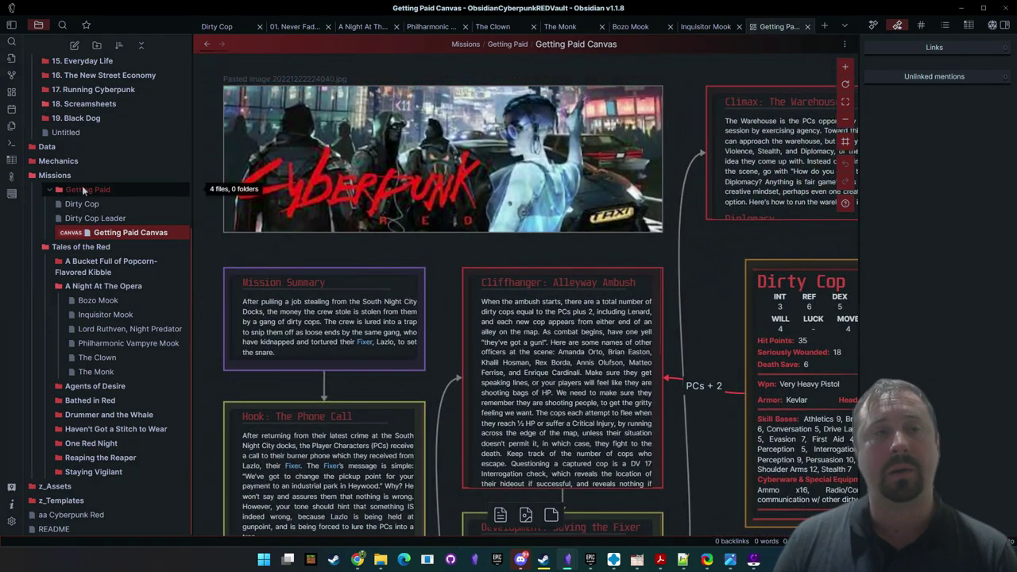
Open the Getting Paid folder note and look through its mission text and encounter and statblock code
left_click(82, 187)
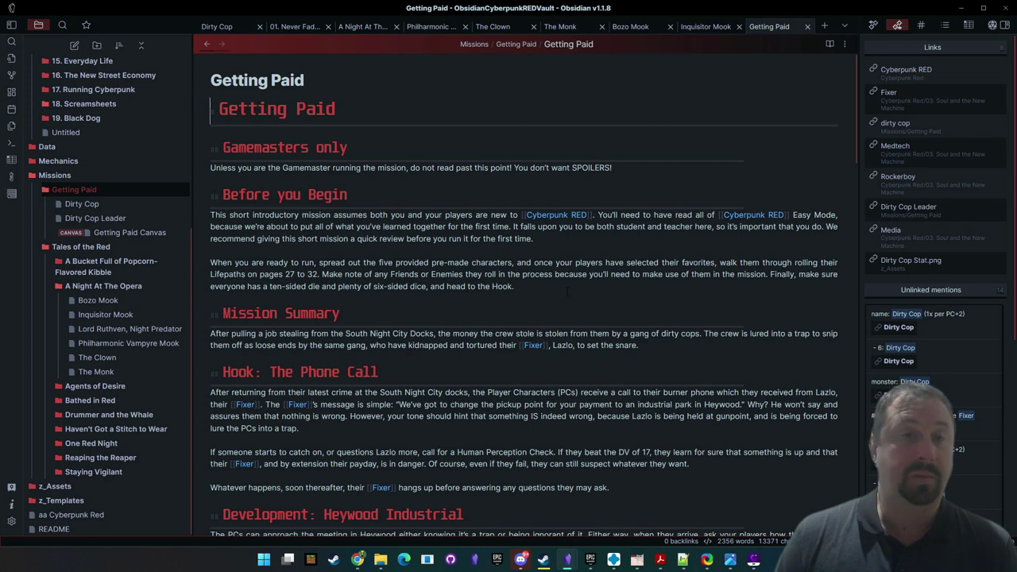
scroll(568, 290, "down", 3)
scroll(575, 288, "up", 3)
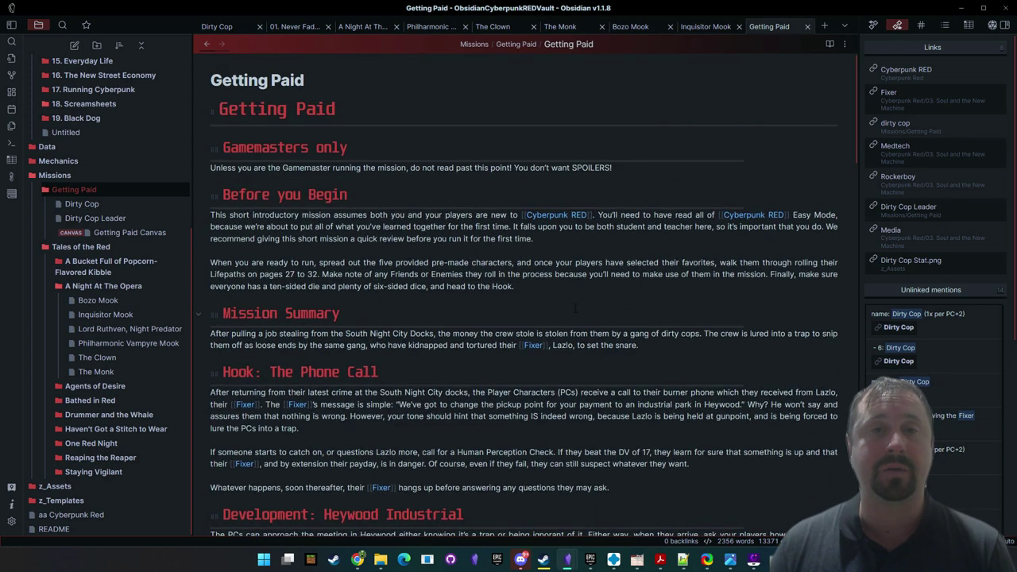
scroll(515, 114, "down", 12)
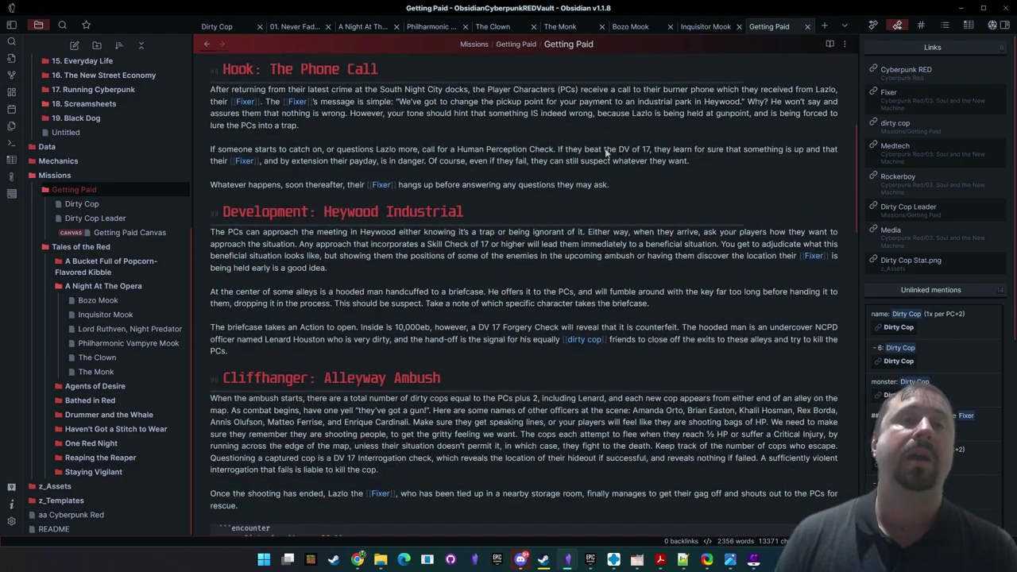
scroll(524, 294, "down", 20)
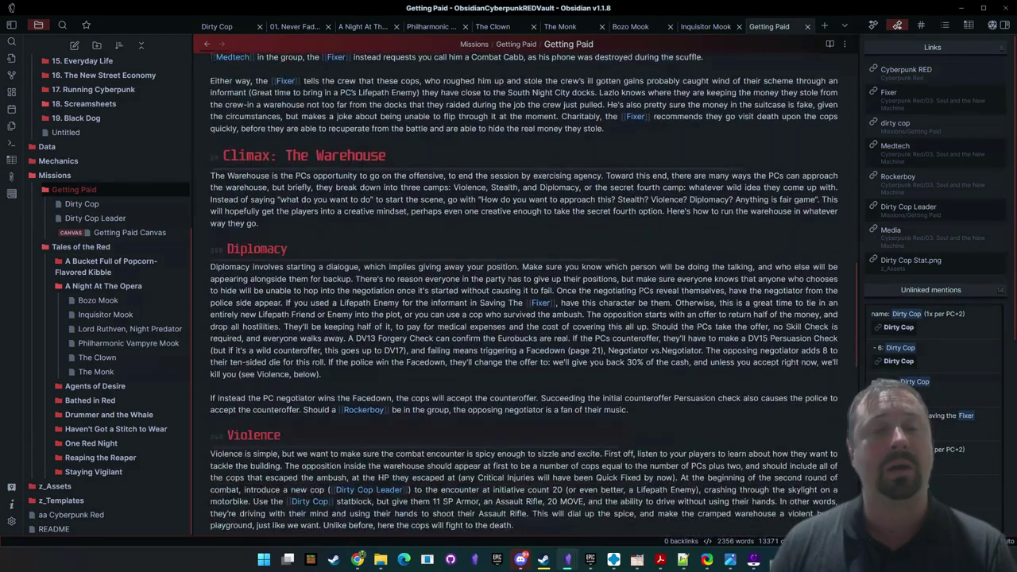
scroll(410, 217, "down", 4)
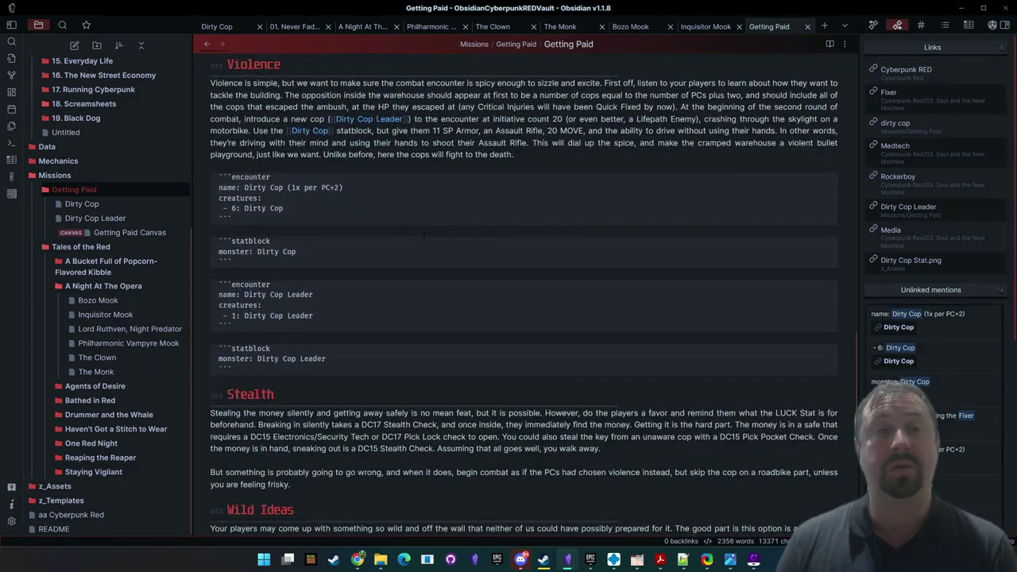
scroll(425, 236, "down", 17)
Switch the Getting Paid note to reading view and review its rendered mission sections, encounters and stat blocks
left_click(831, 44)
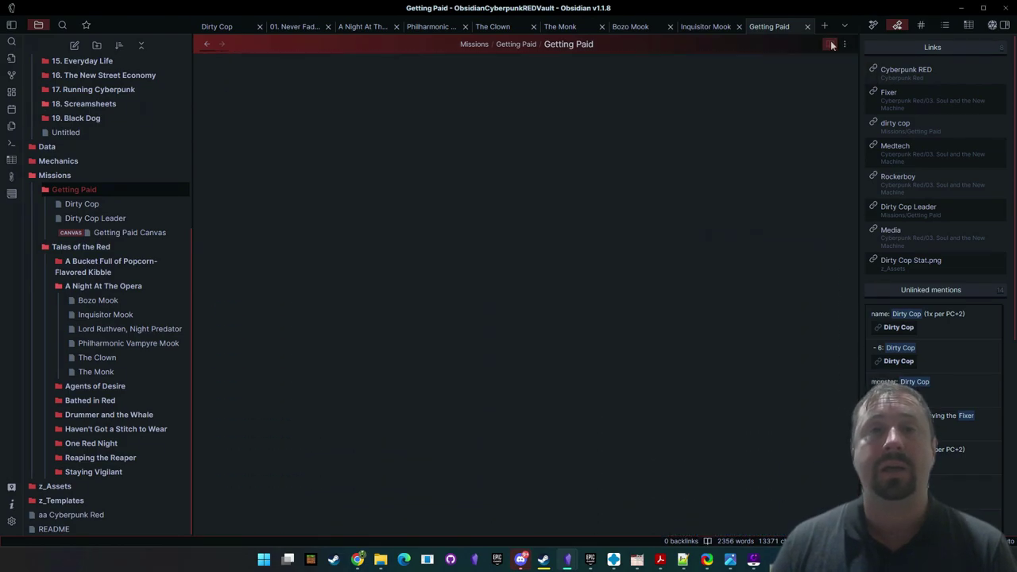
scroll(591, 224, "down", 3)
scroll(592, 224, "up", 15)
scroll(592, 224, "down", 15)
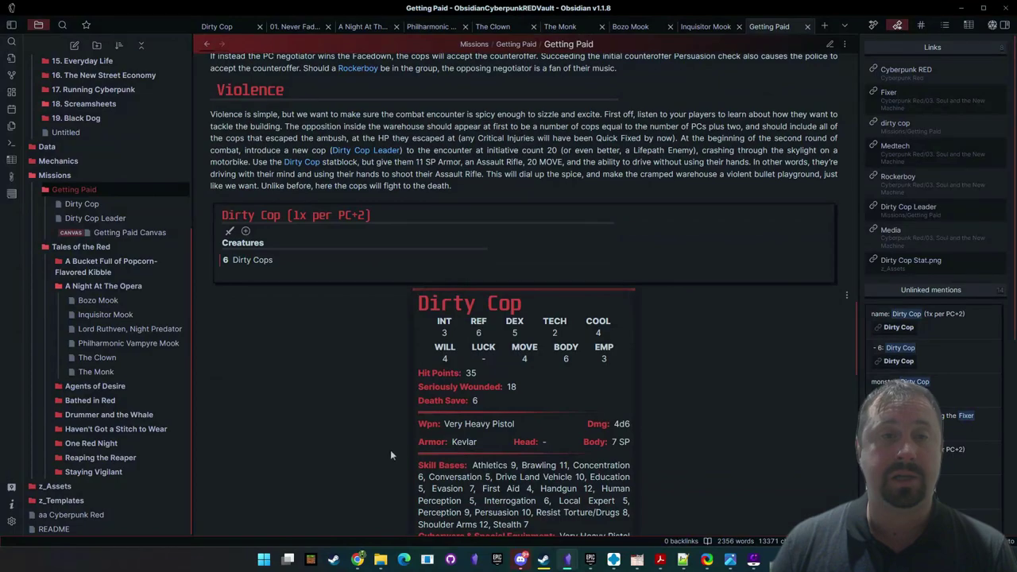
scroll(390, 455, "up", 4)
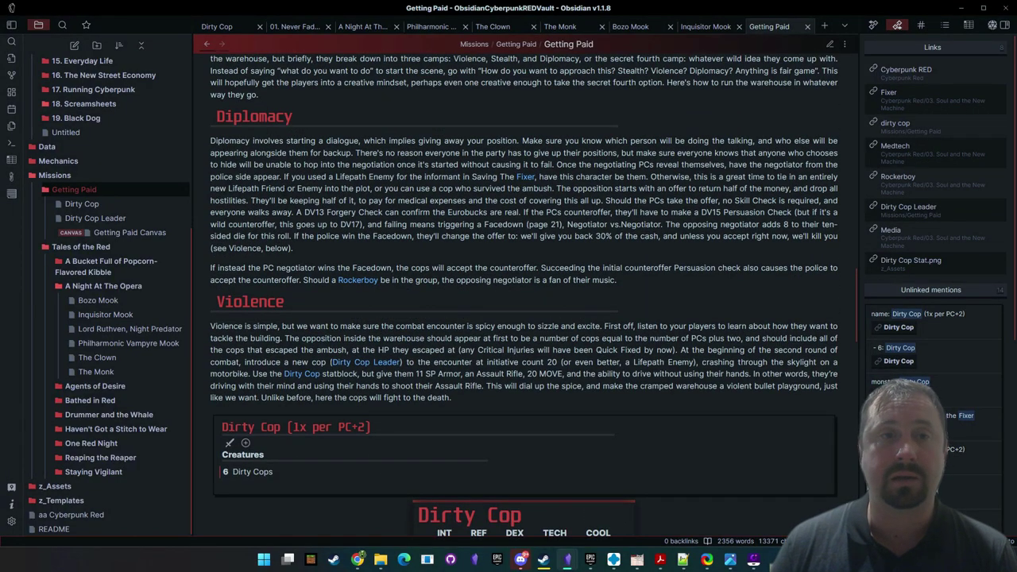
scroll(307, 318, "up", 15)
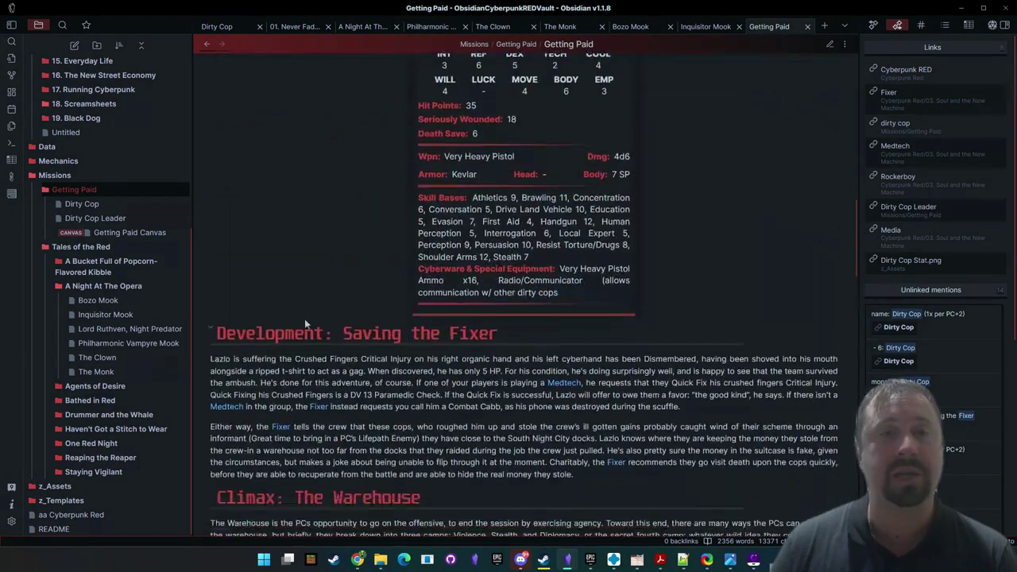
scroll(319, 323, "up", 6)
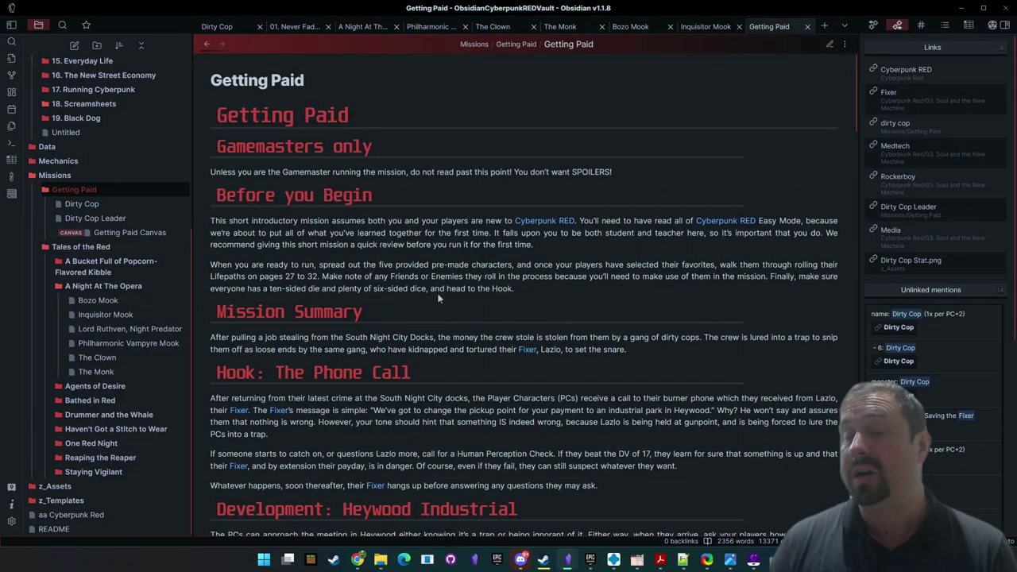
scroll(433, 291, "down", 20)
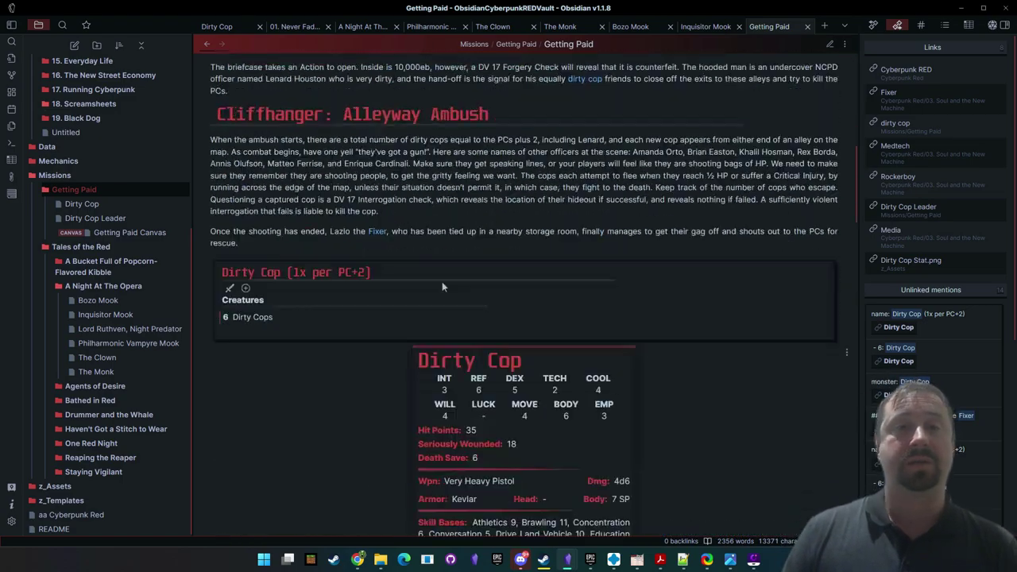
scroll(517, 274, "down", 12)
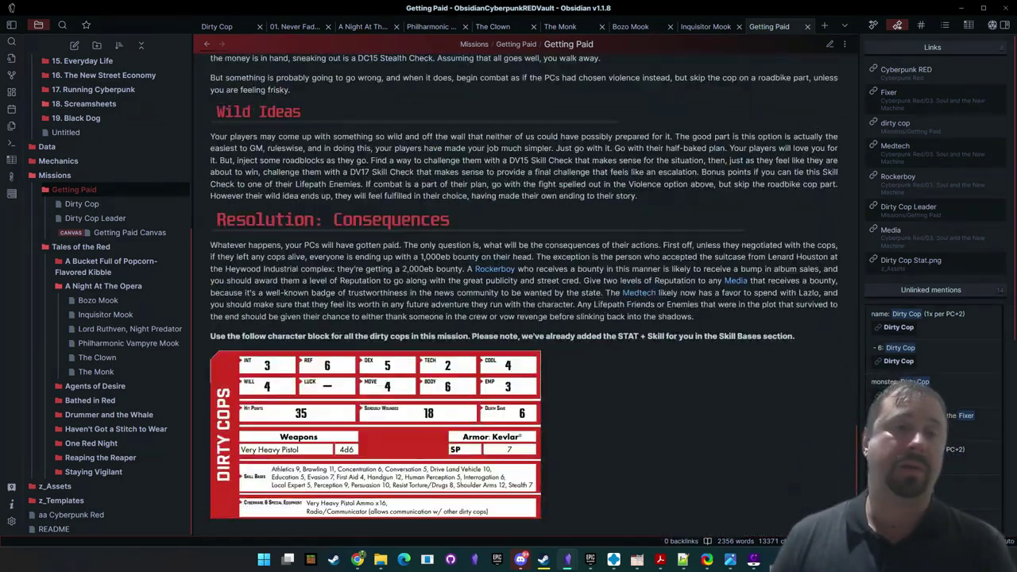
scroll(518, 274, "up", 20)
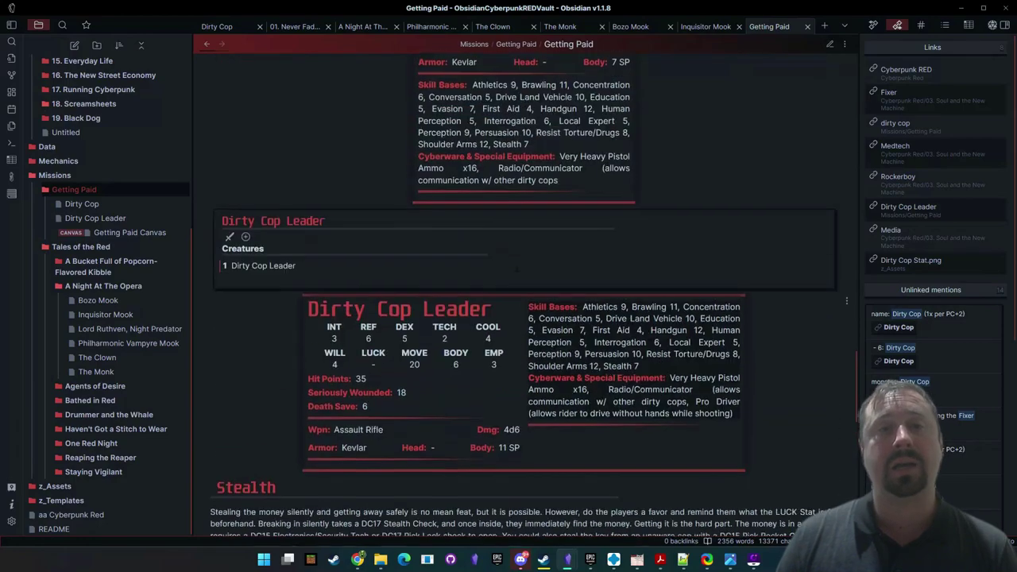
scroll(526, 283, "up", 12)
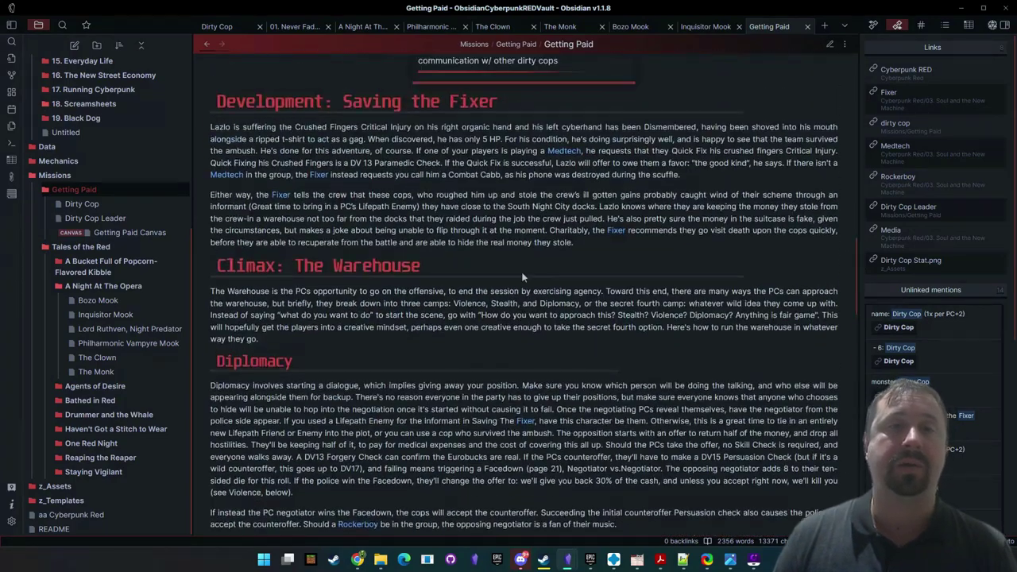
scroll(526, 284, "up", 5)
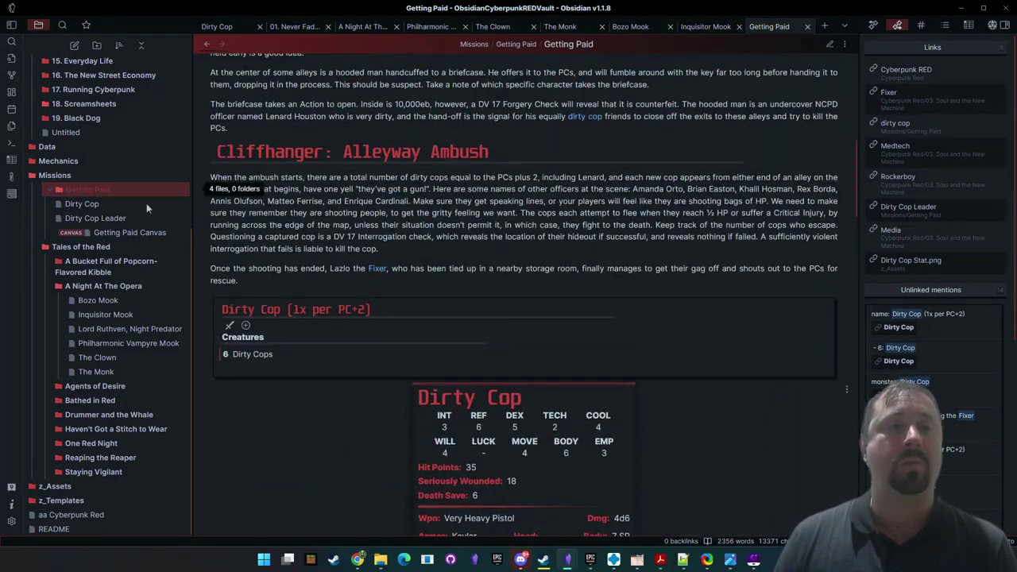
Create a new canvas in the Getting Paid mission folder and name it "Name"
left_click(106, 232)
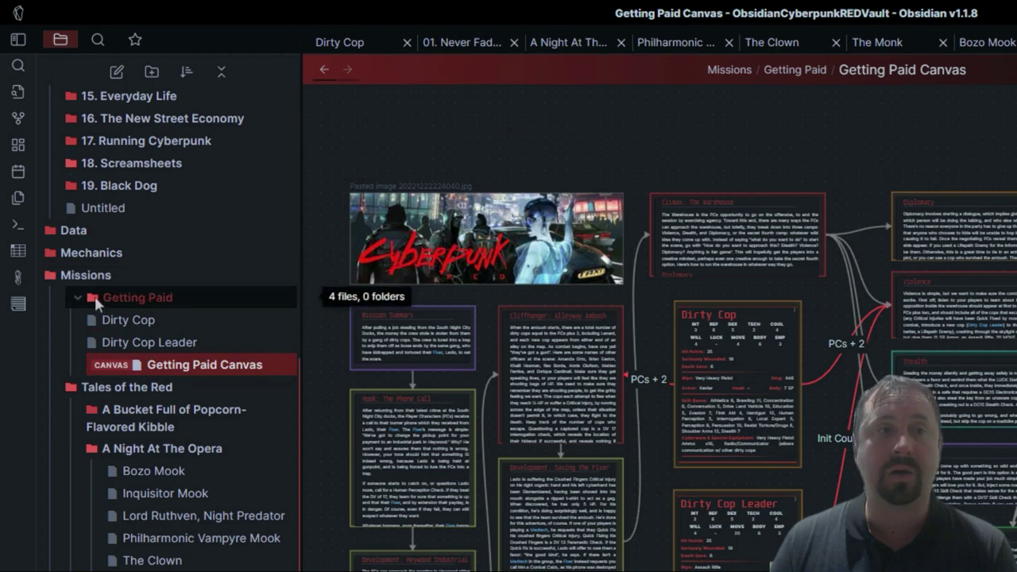
right_click(140, 297)
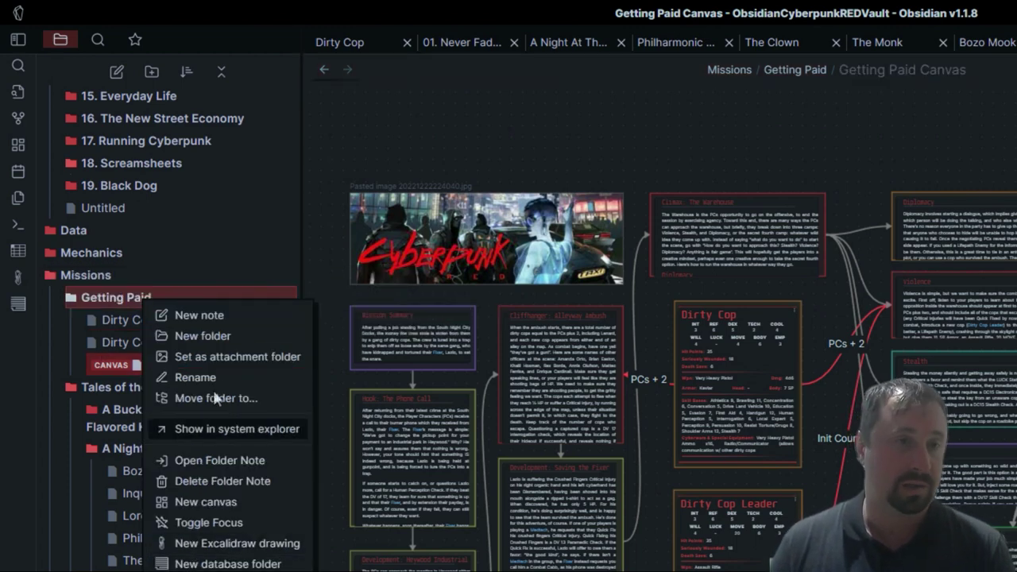
left_click(261, 503)
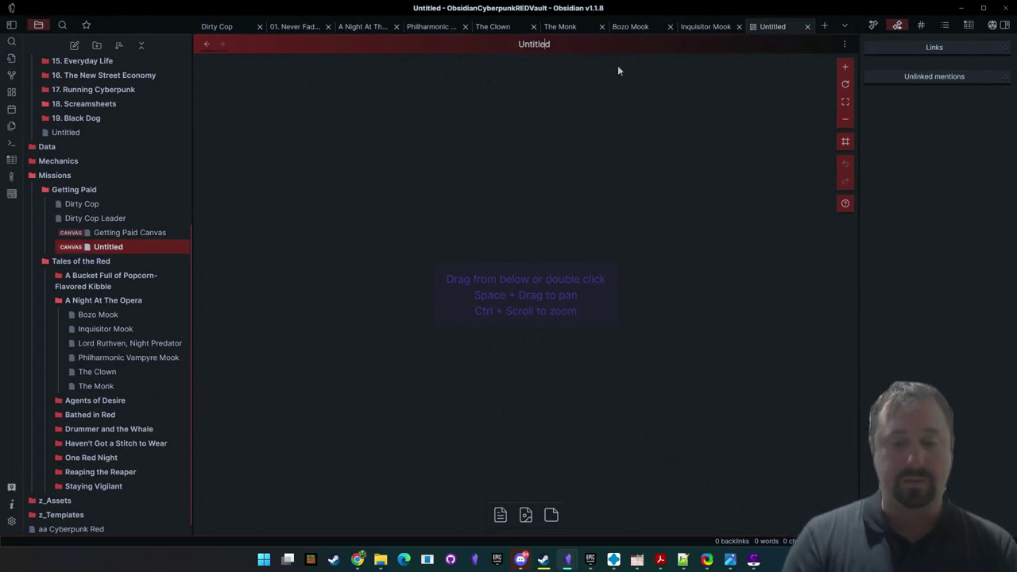
type("NJame")
key("Return")
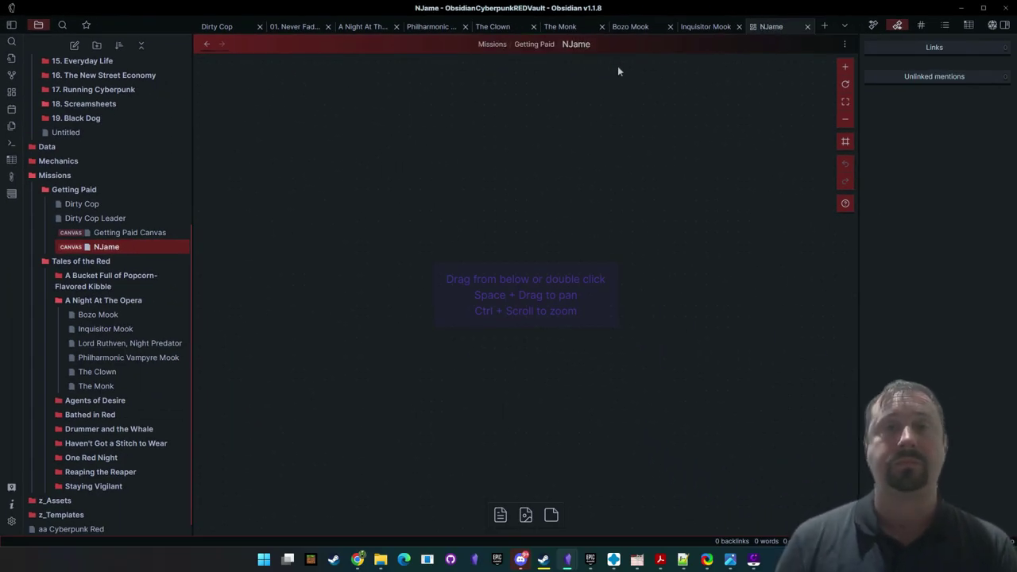
left_click(585, 45)
left_click(533, 44)
key("BackSpace")
key("Return")
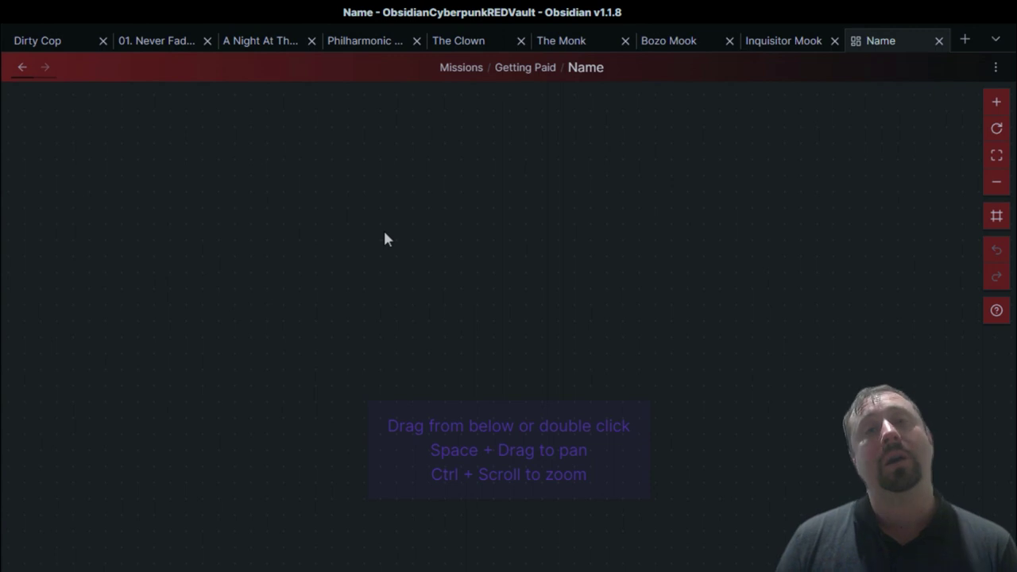
right_click(443, 208)
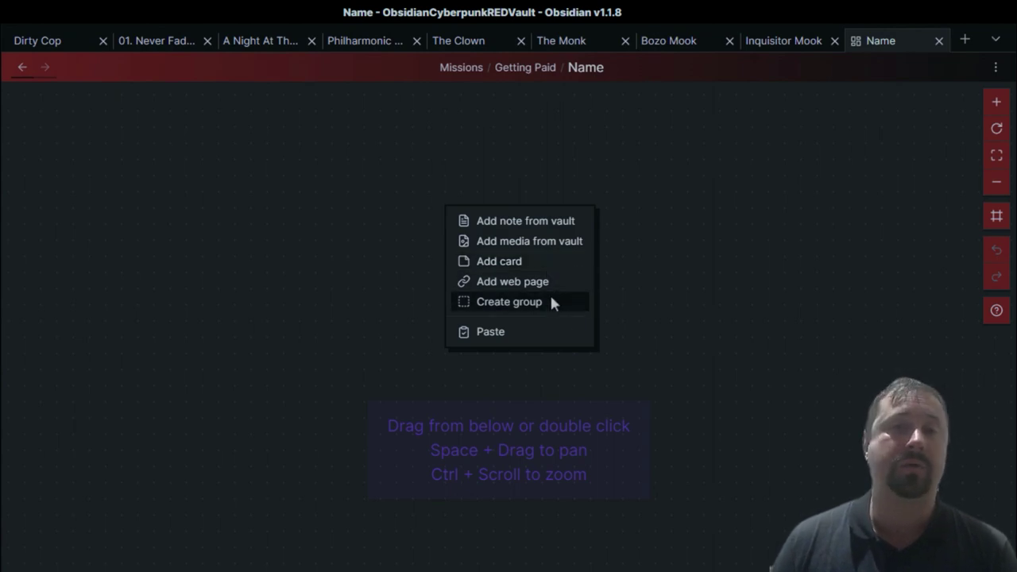
left_click(291, 290)
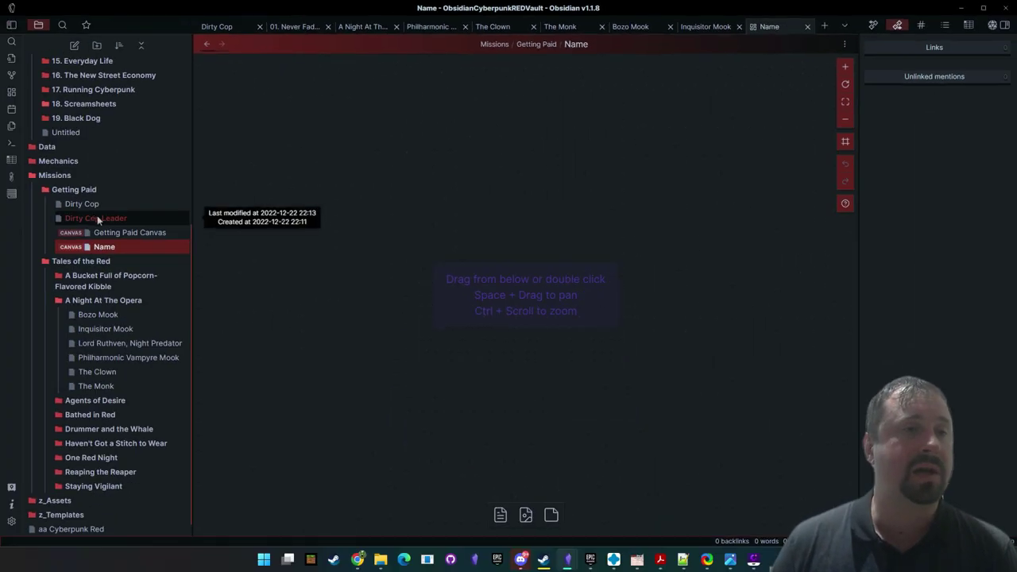
Add the Dirty Cop note to the canvas, move its card to the upper-left area, and enlarge it to fit the stat block
left_click_drag(80, 204, 482, 169)
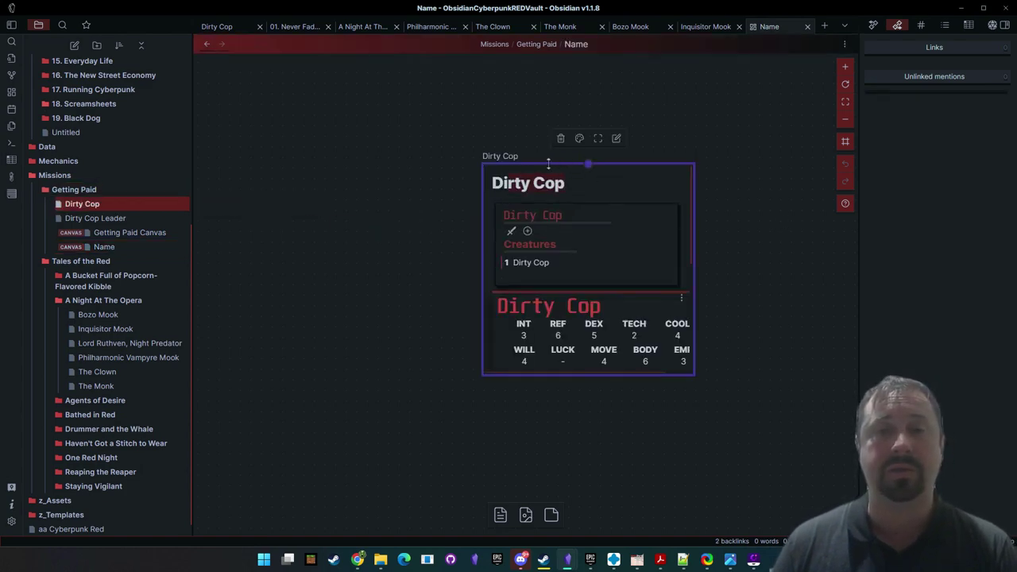
left_click_drag(600, 264, 364, 191)
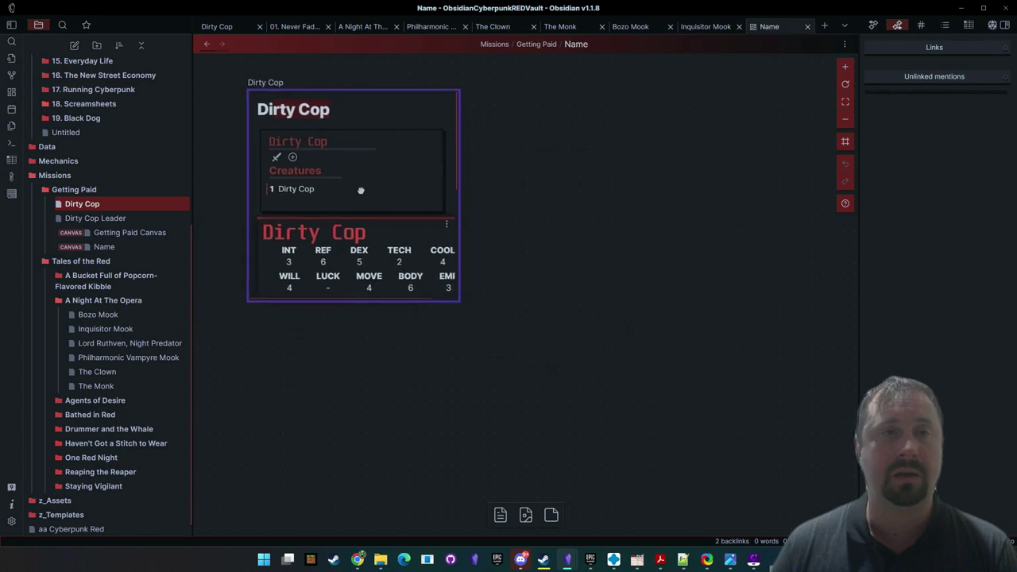
left_click_drag(456, 298, 554, 475)
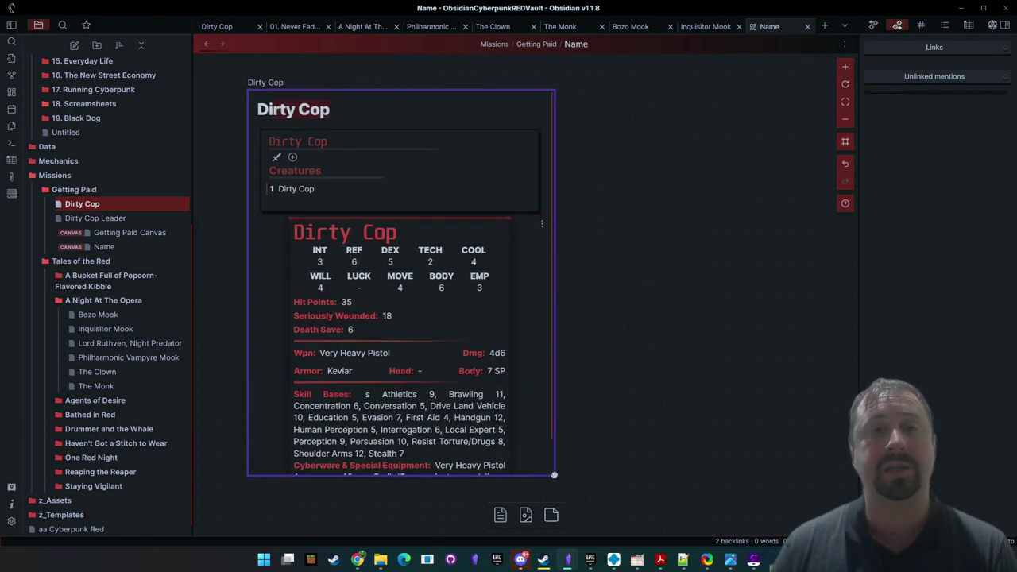
scroll(407, 238, "down", 2)
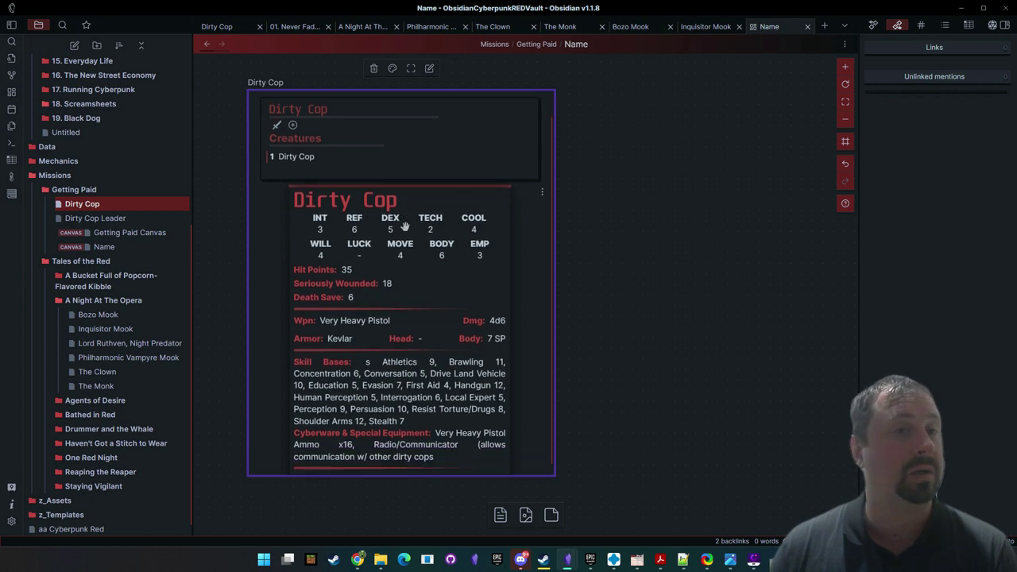
scroll(402, 278, "up", 2)
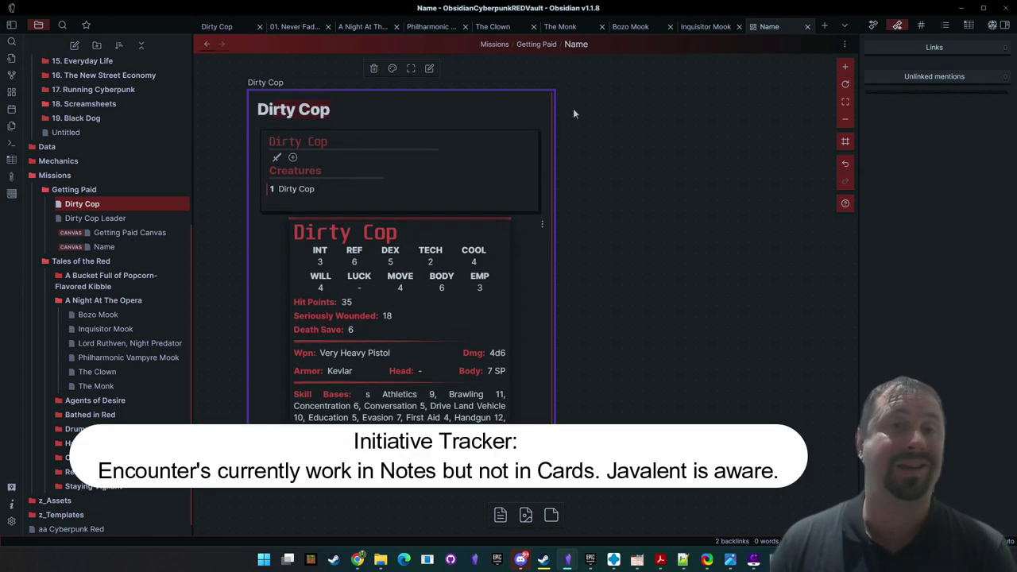
left_click(366, 97)
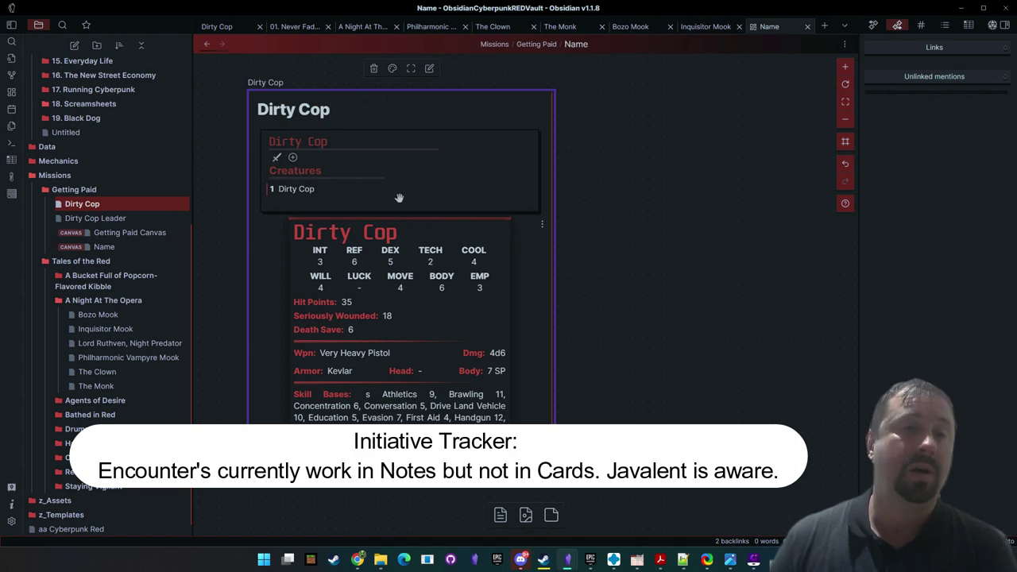
scroll(537, 234, "down", 1)
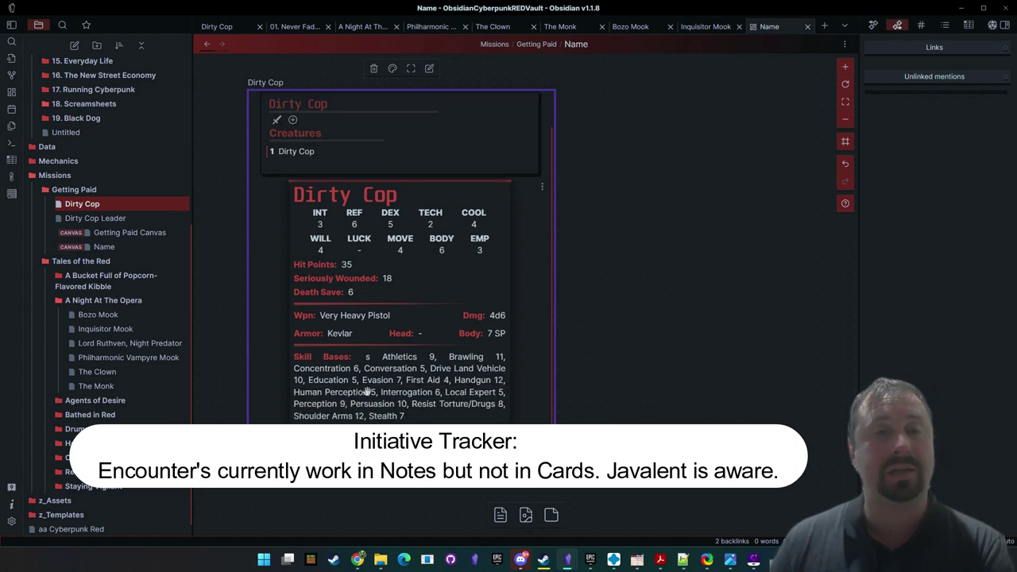
Add the Dirty Cop Leader note to the canvas beside the Dirty Cop card and connect the two cards with arrows in both directions
scroll(367, 391, "up", 1)
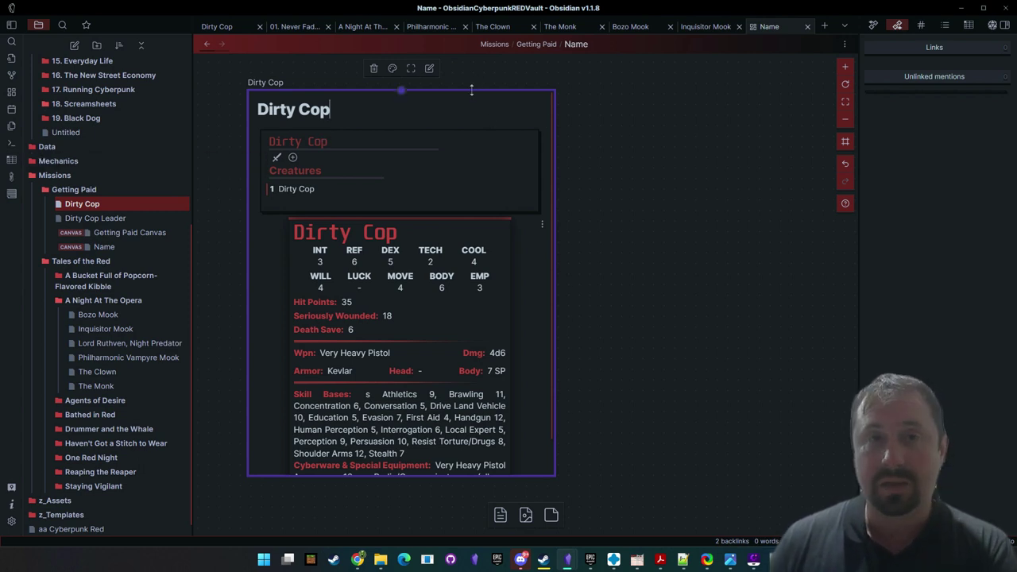
left_click(667, 159)
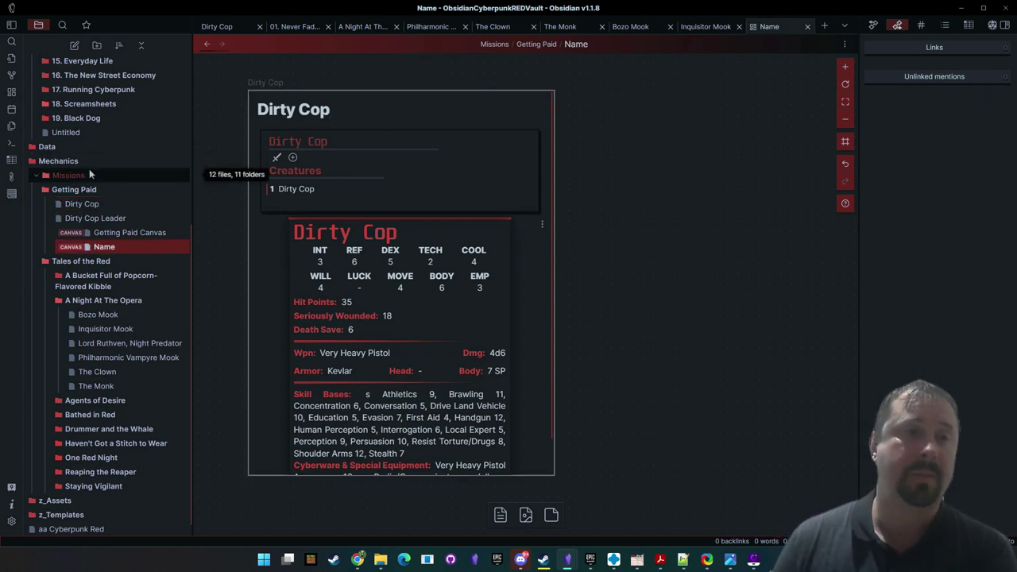
left_click_drag(91, 218, 650, 123)
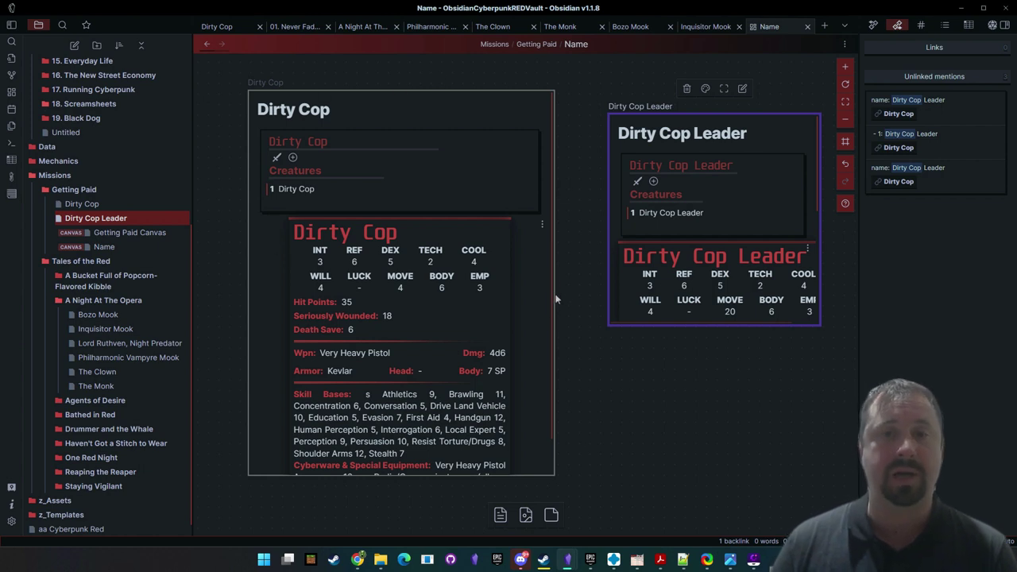
left_click_drag(554, 282, 609, 221)
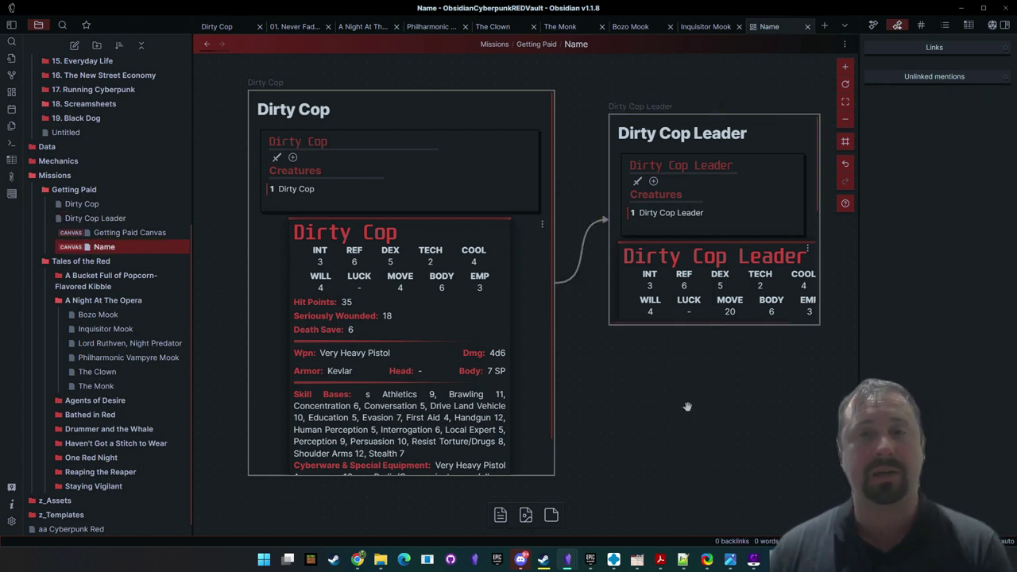
left_click_drag(714, 325, 401, 479)
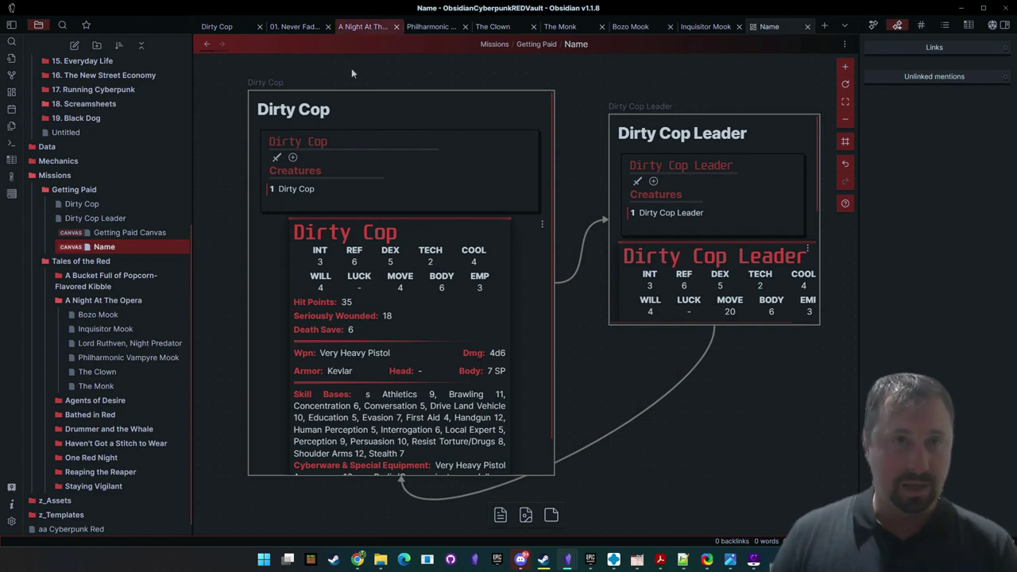
Open Getting Paid Canvas and inspect its banner image and first mission cards up close
left_click(120, 232)
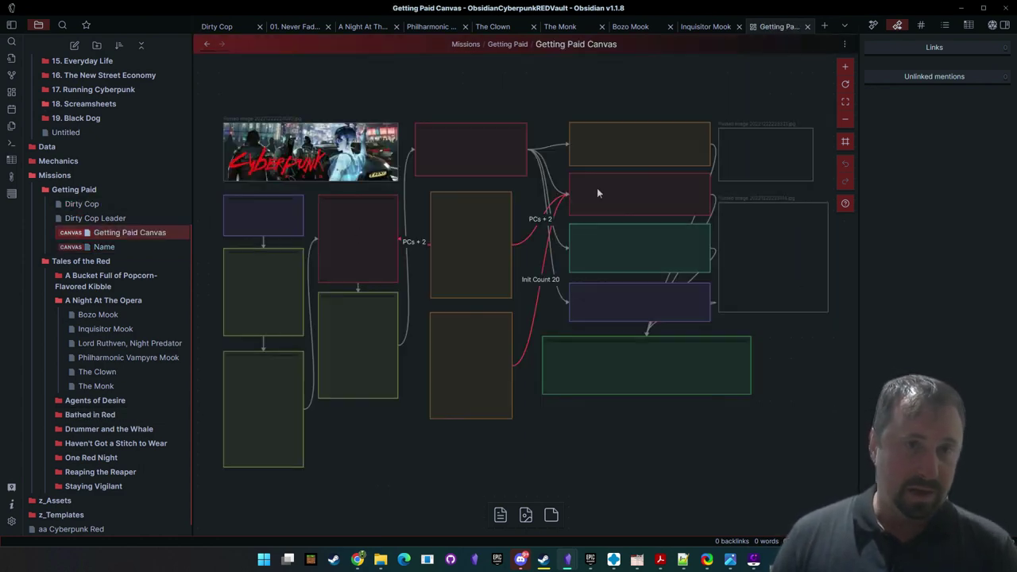
scroll(285, 205, "up", 3)
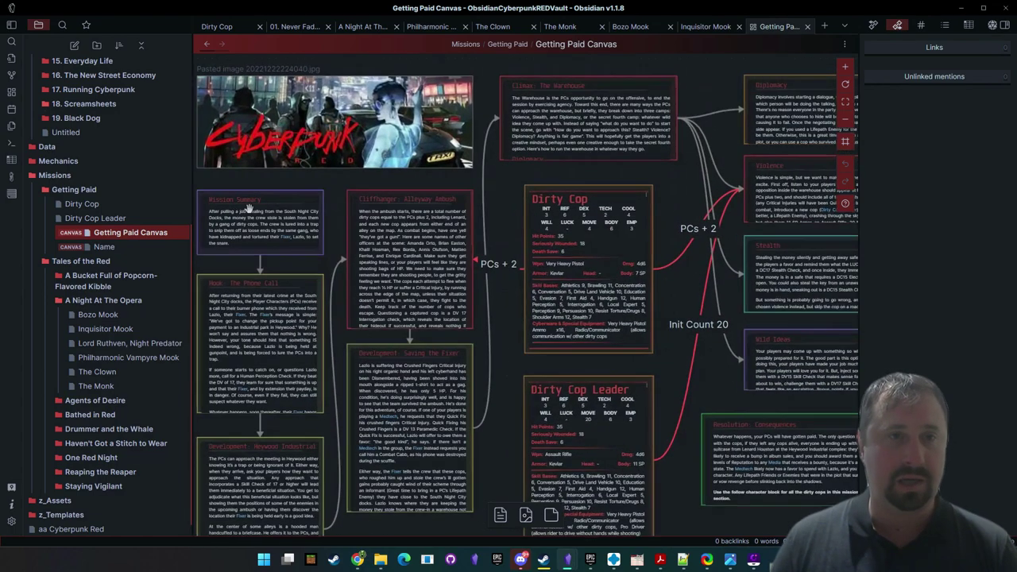
left_click_drag(338, 190, 513, 270)
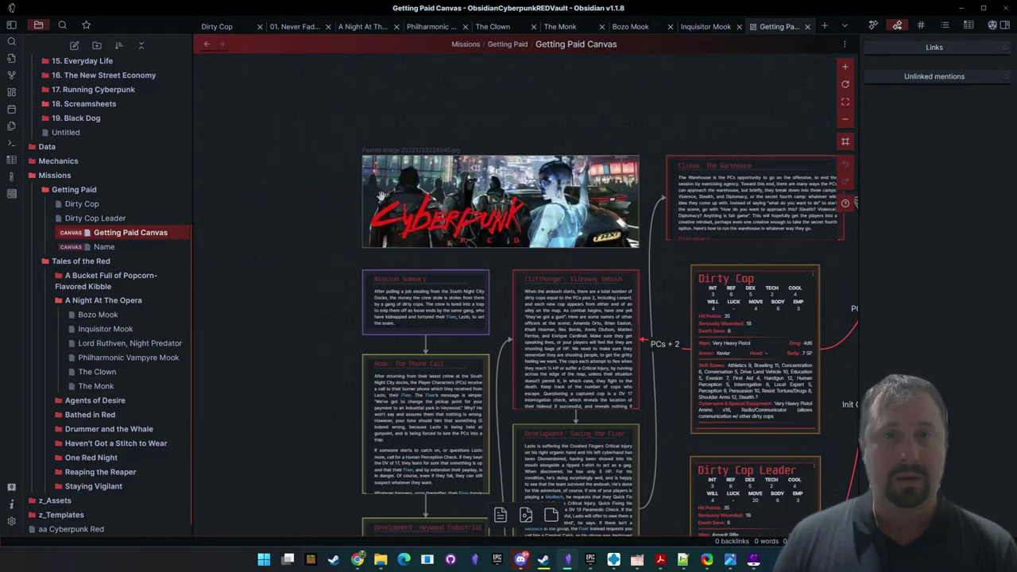
scroll(450, 199, "up", 3)
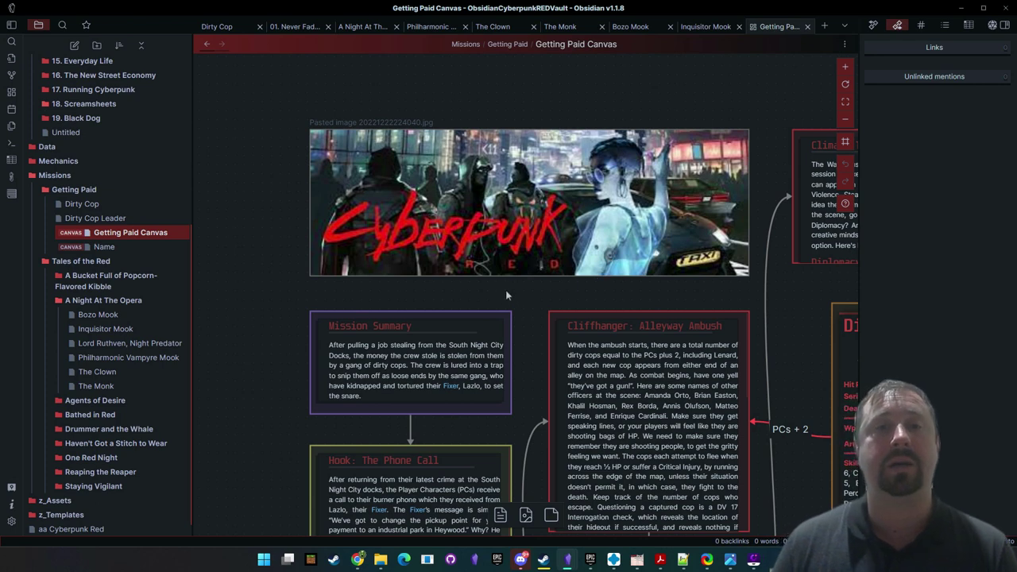
Add the vault image index-99_3.png to the canvas over the Cyberpunk RED banner and remove it again
right_click(506, 84)
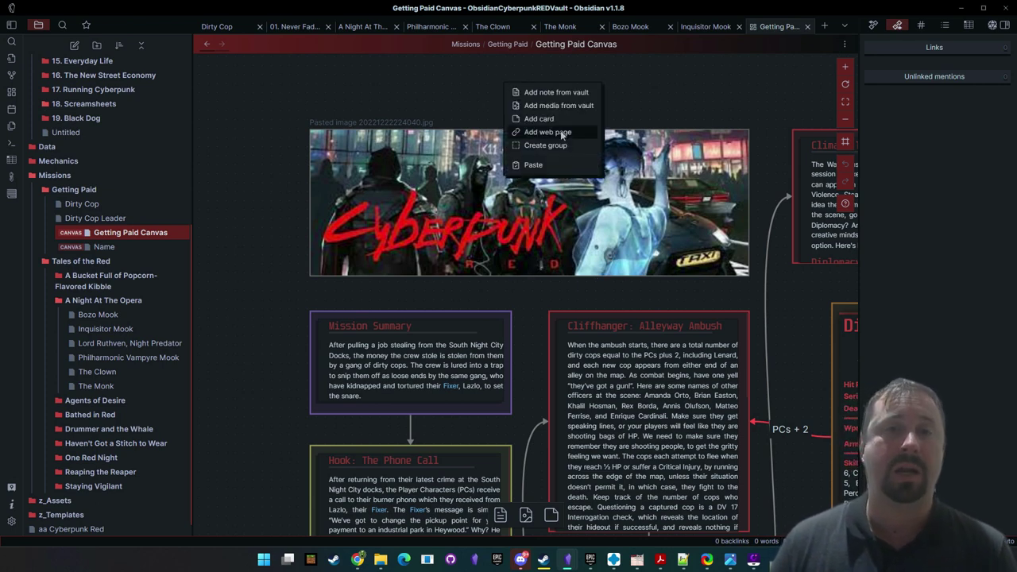
left_click(559, 108)
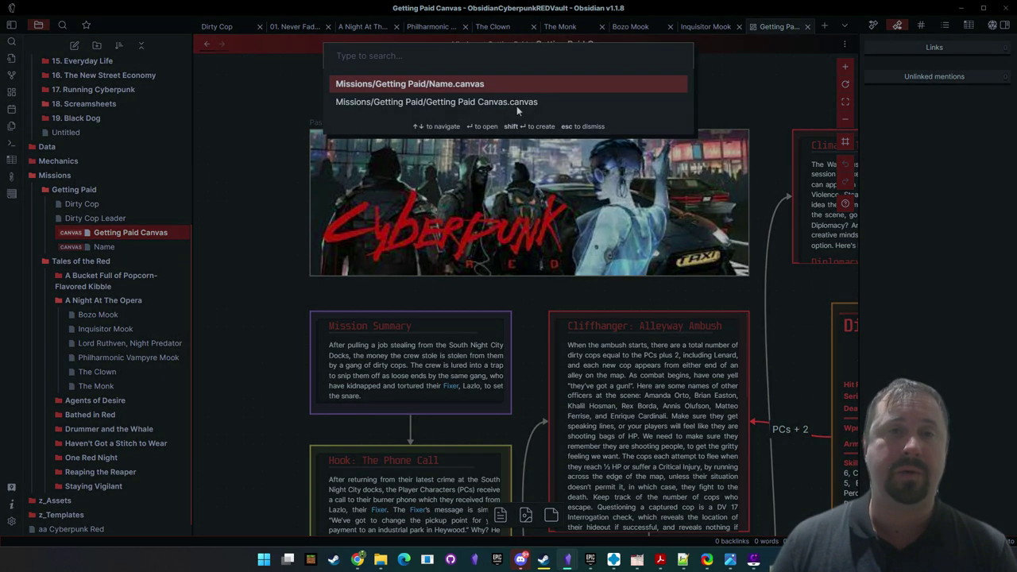
type("p")
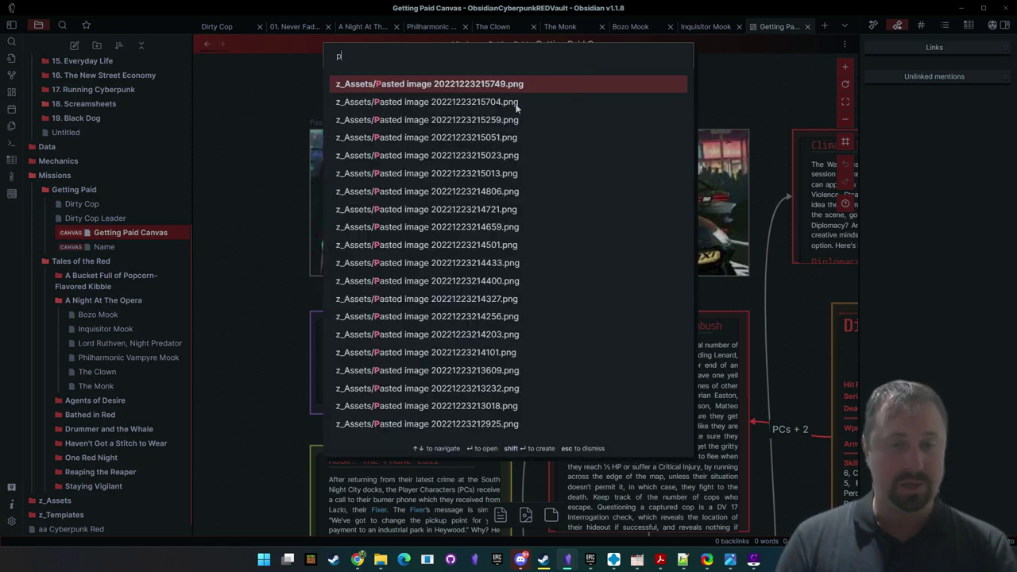
type("nbg")
key("BackSpace")
key("BackSpace")
type("g")
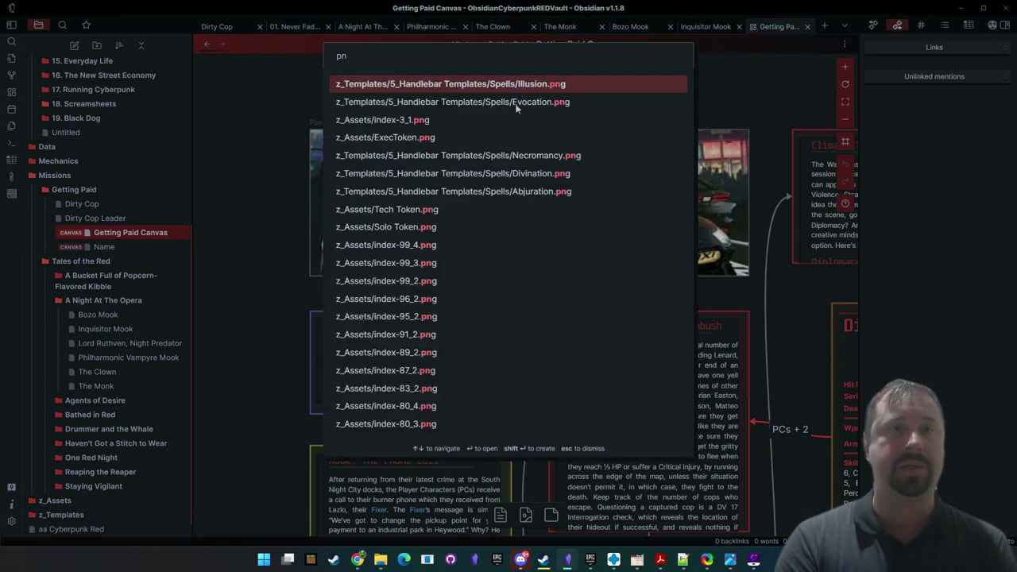
left_click(402, 264)
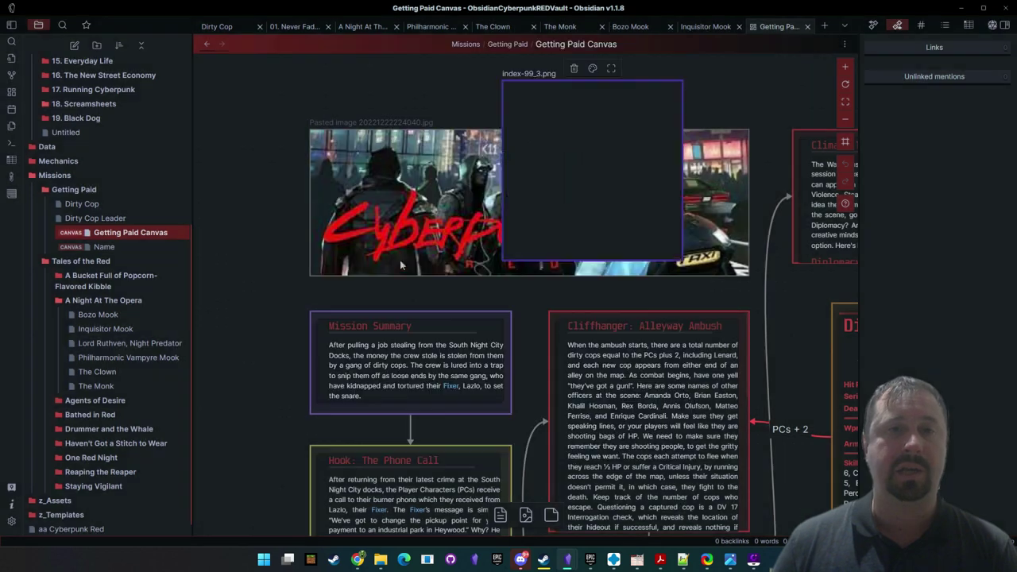
left_click_drag(573, 121, 620, 102)
key("Delete")
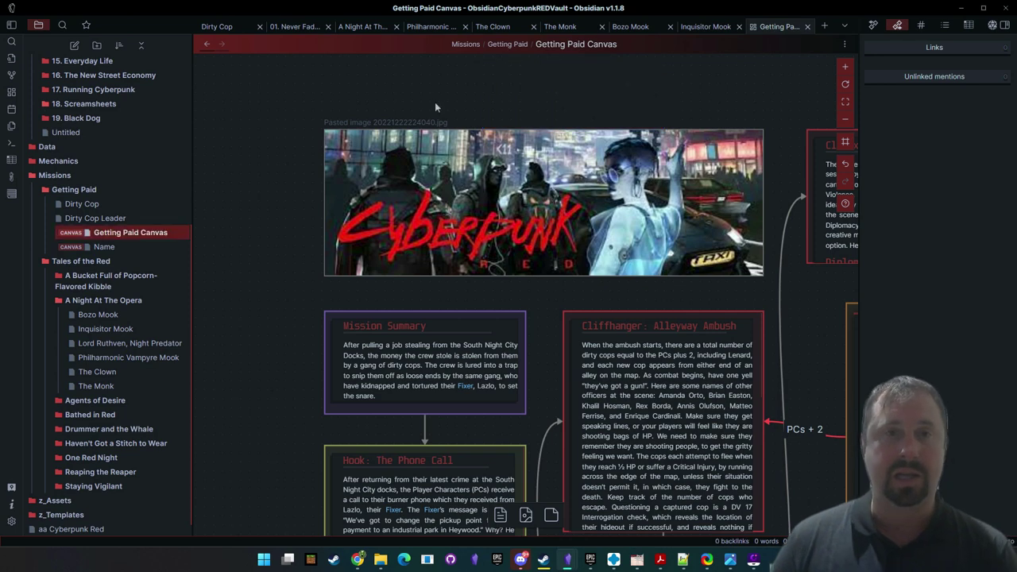
Add the Getting Paid note to the canvas near the Mission Summary card, shift its card left, and enlarge it over the neighbouring cards
scroll(449, 336, "down", 4)
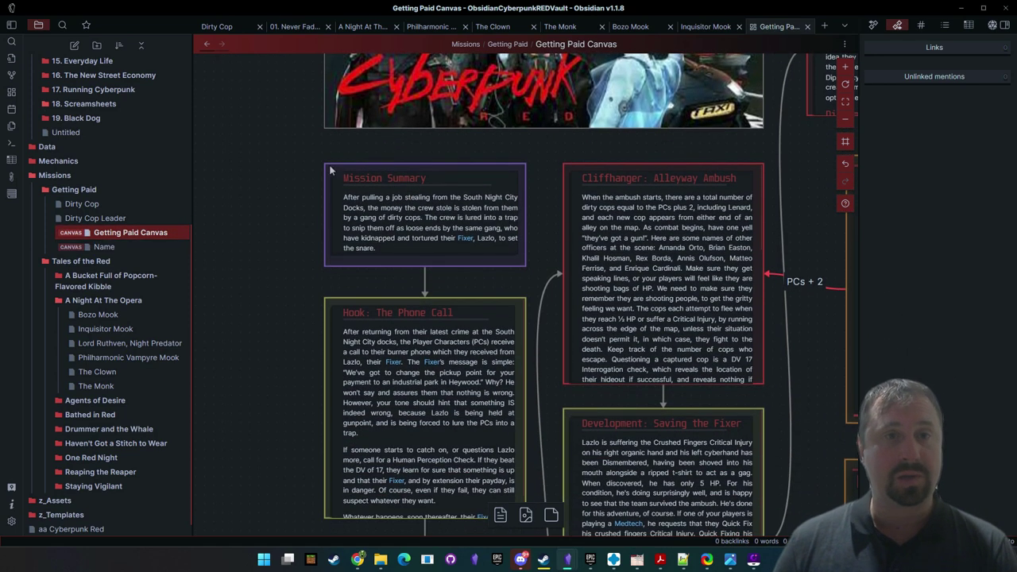
right_click(310, 152)
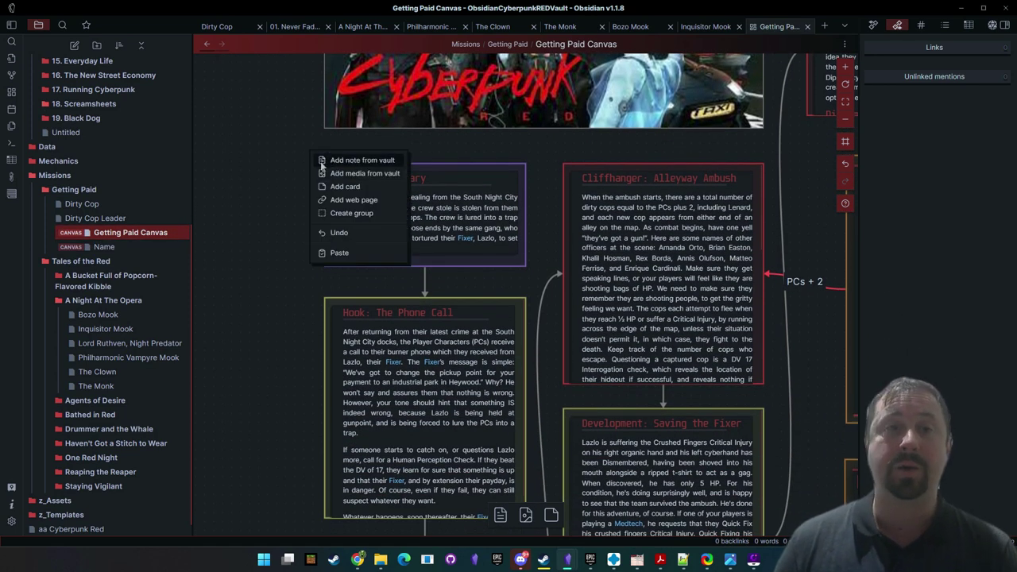
left_click(321, 161)
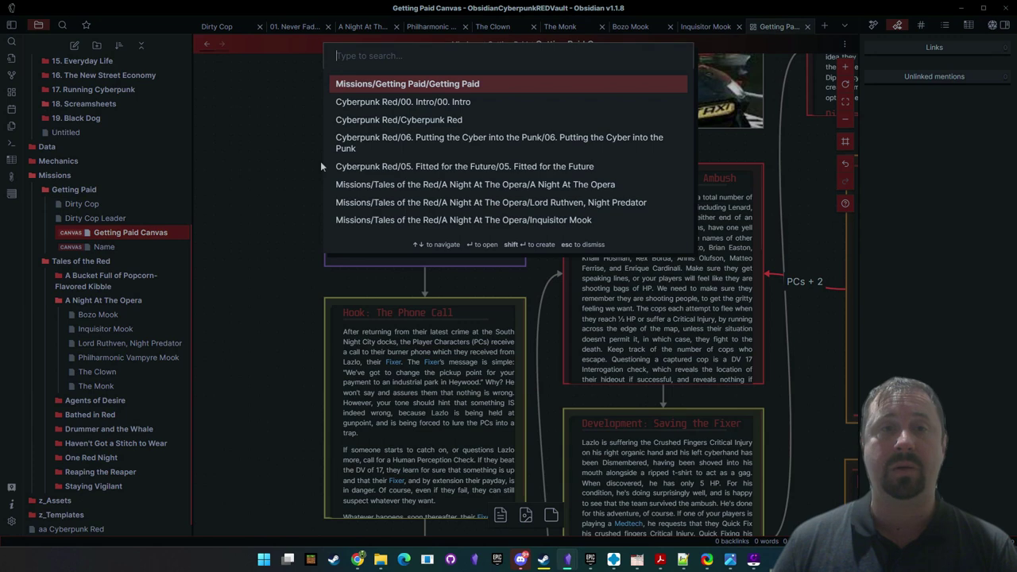
left_click(430, 83)
left_click_drag(429, 221, 338, 227)
left_click_drag(397, 344, 602, 486)
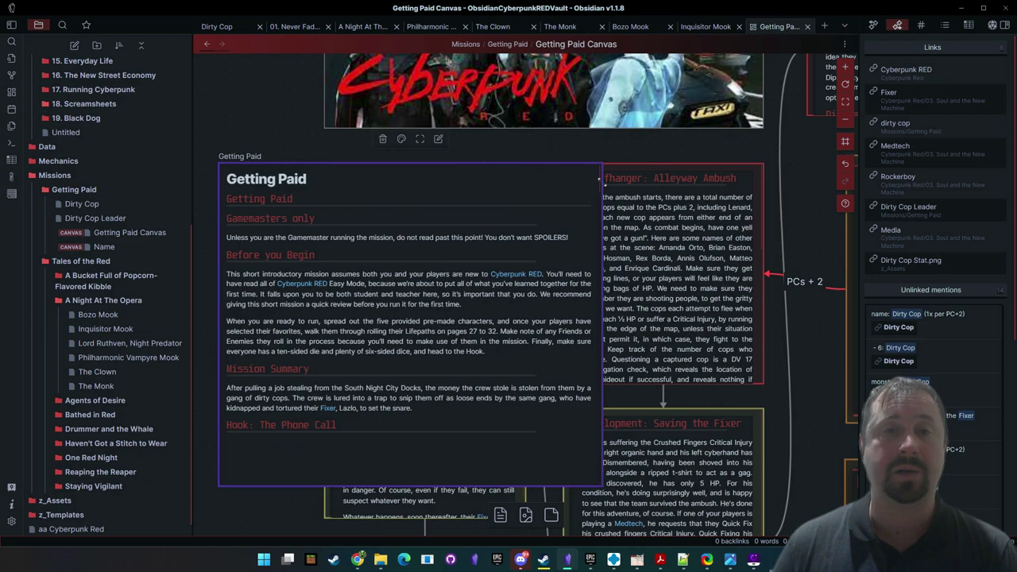
Read through the Getting Paid card down to its Resolution: Consequences section and delete the card
scroll(543, 232, "down", 15)
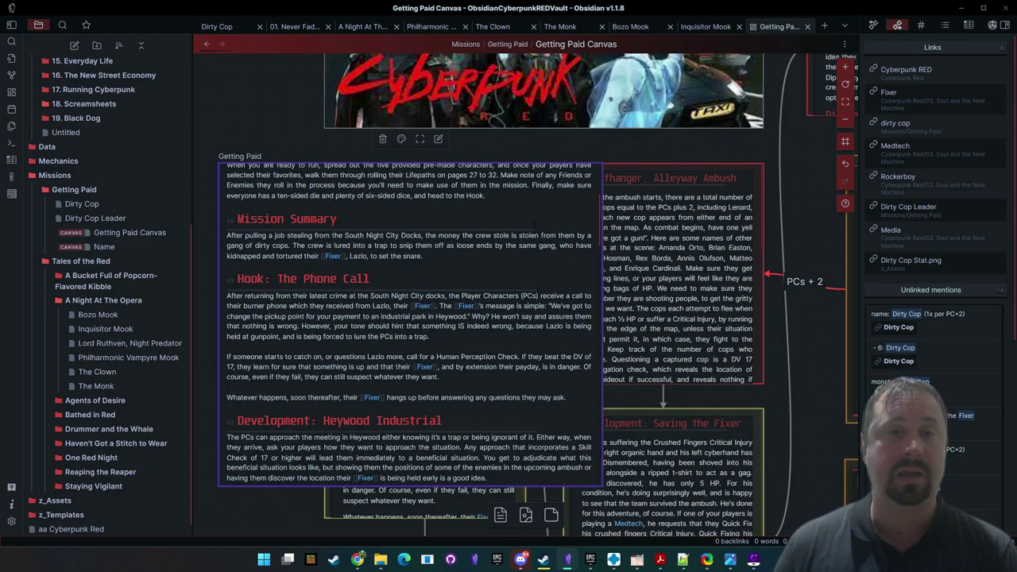
scroll(524, 242, "down", 15)
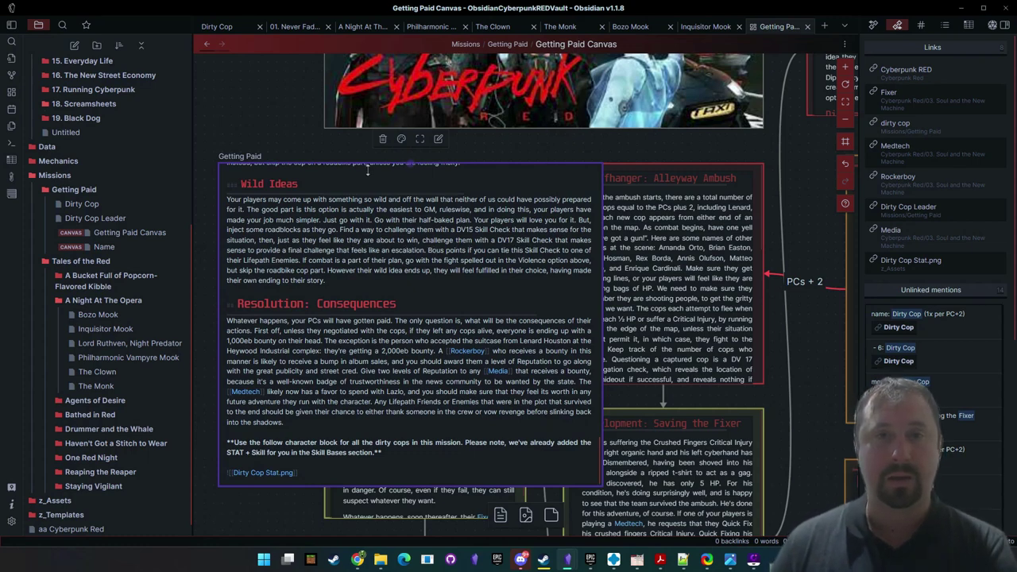
left_click(382, 137)
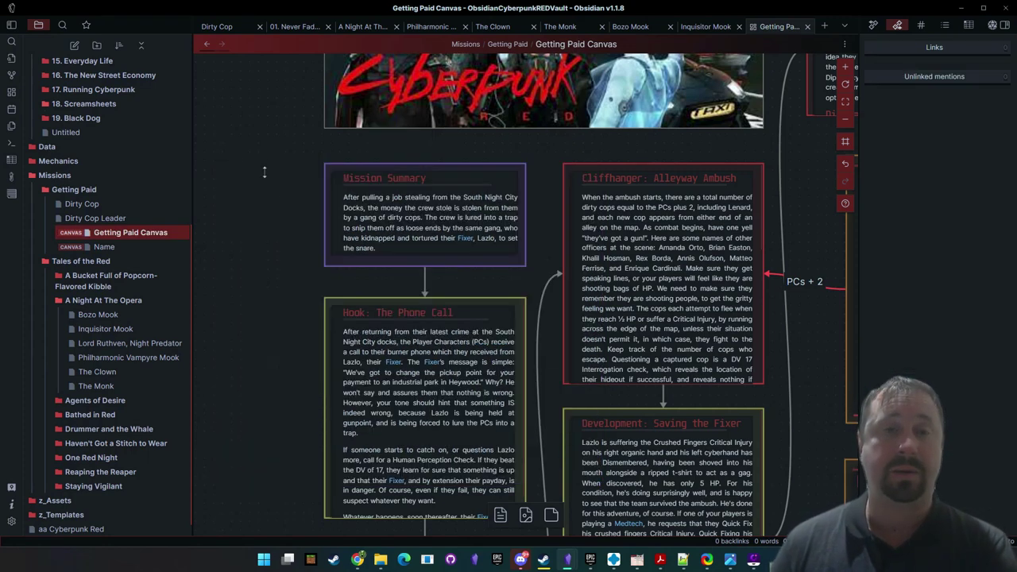
Add a text card above the Cyberpunk RED banner reading "This is a card"
left_click_drag(263, 171, 218, 268)
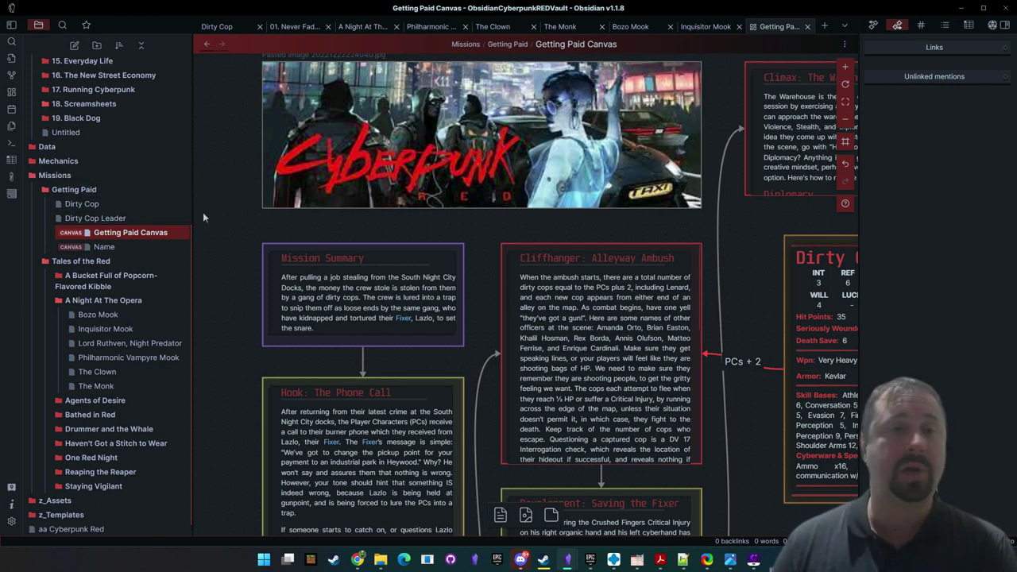
scroll(262, 135, "up", 3)
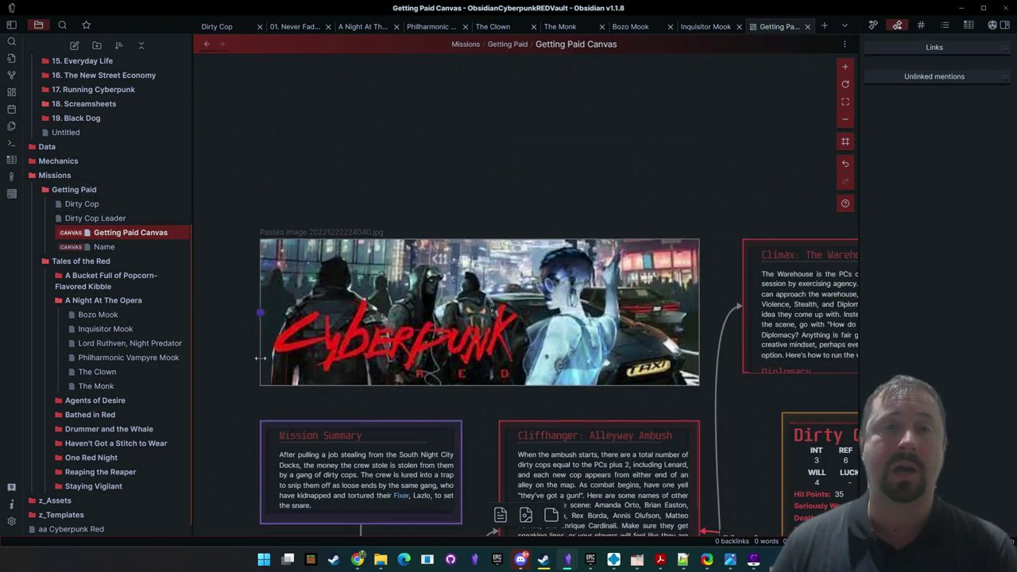
right_click(365, 101)
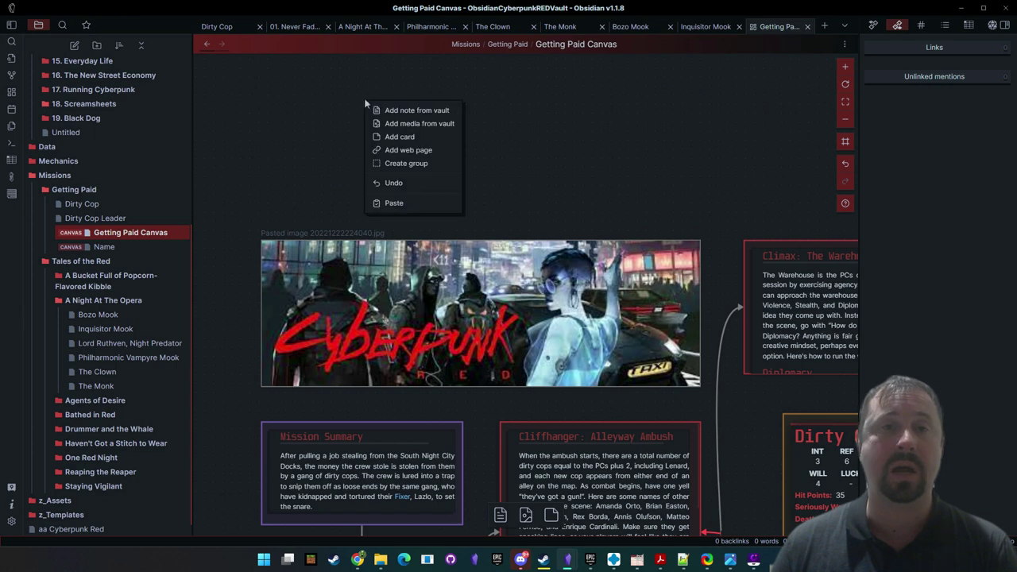
left_click(399, 137)
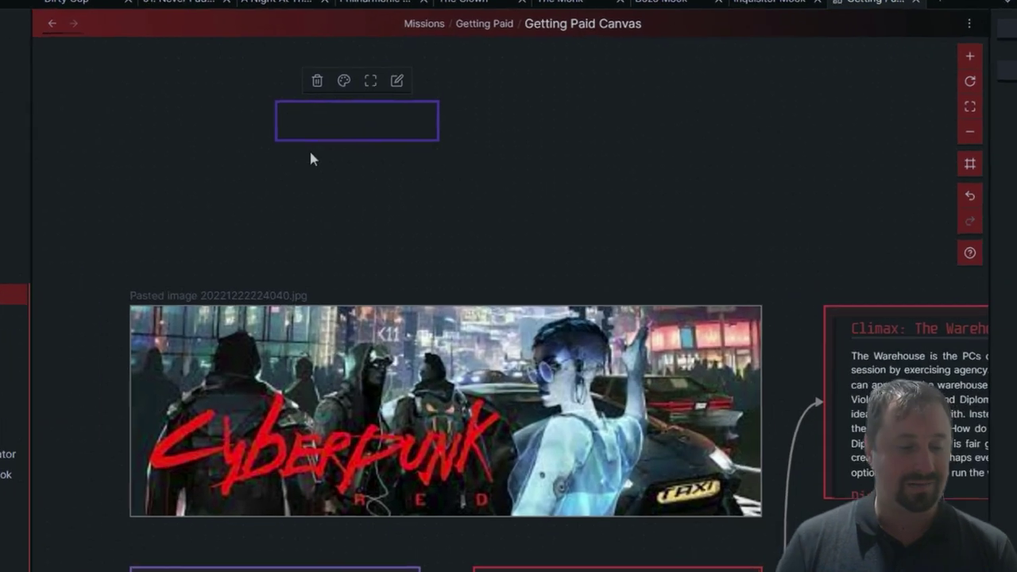
type("This is a card")
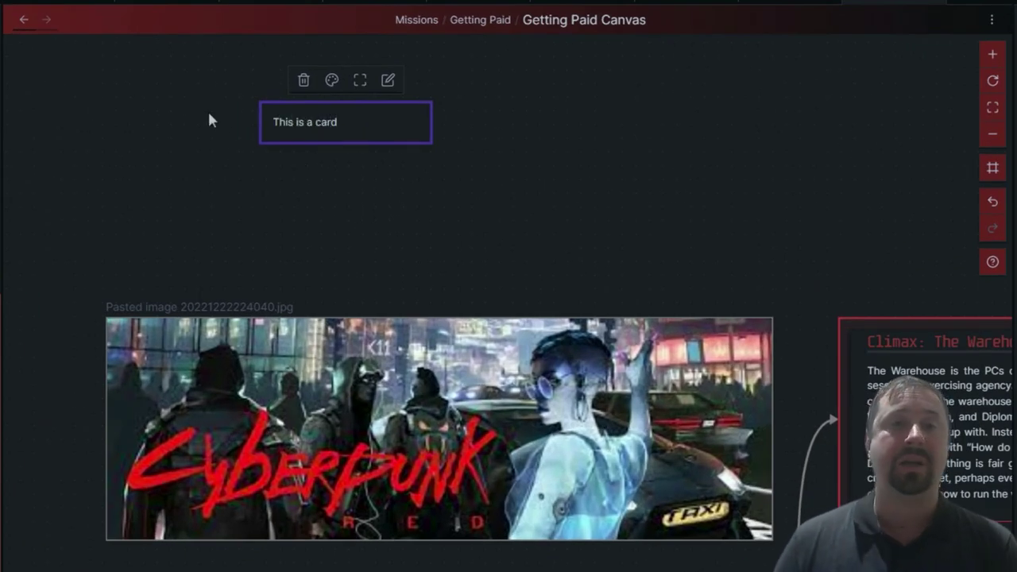
left_click(288, 265)
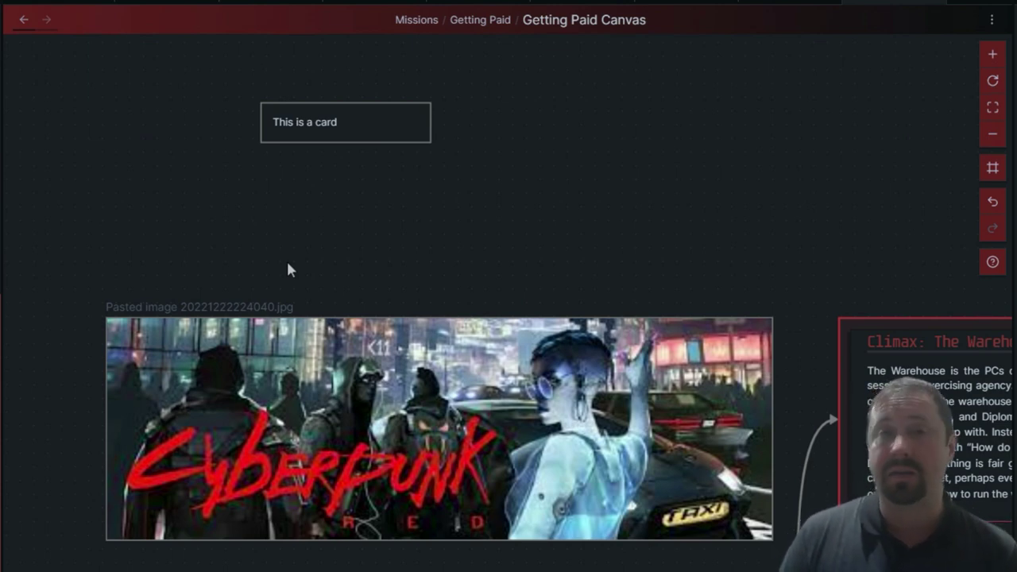
left_click_drag(238, 91, 547, 267)
left_click(474, 223)
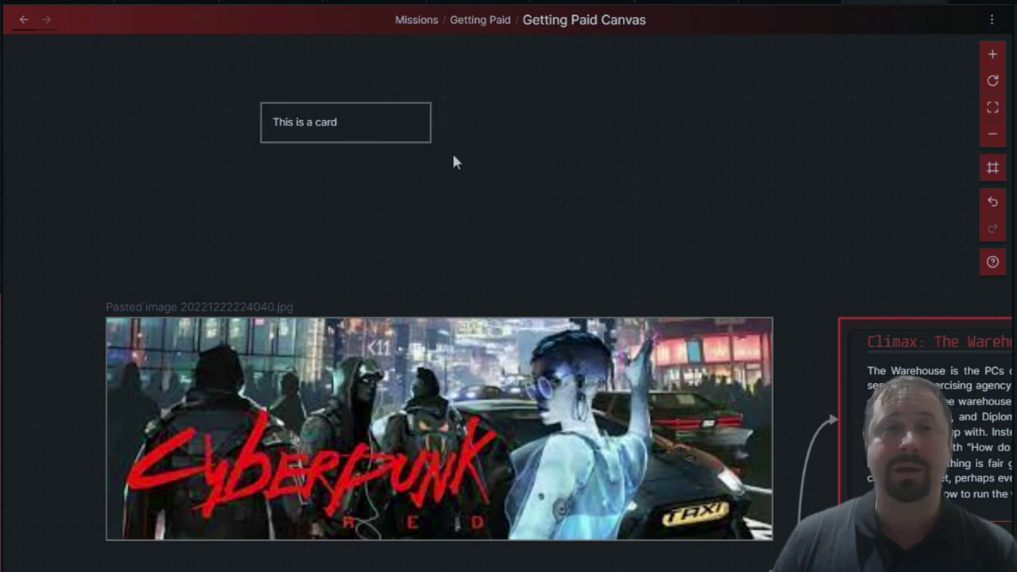
Embed the Getting Paid note below the text in the "This is a card" card
double_click(337, 130)
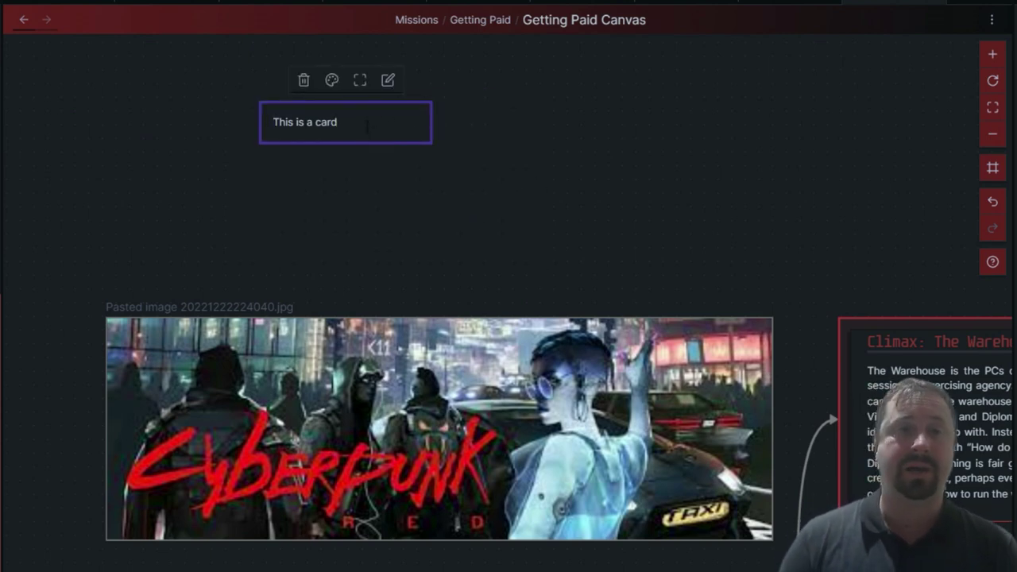
key("Return")
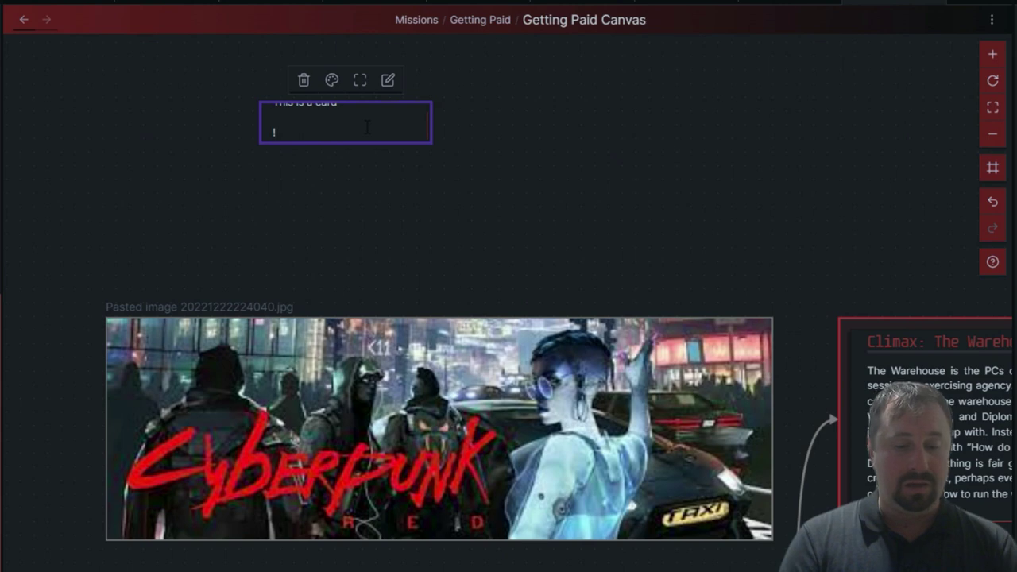
type("![[")
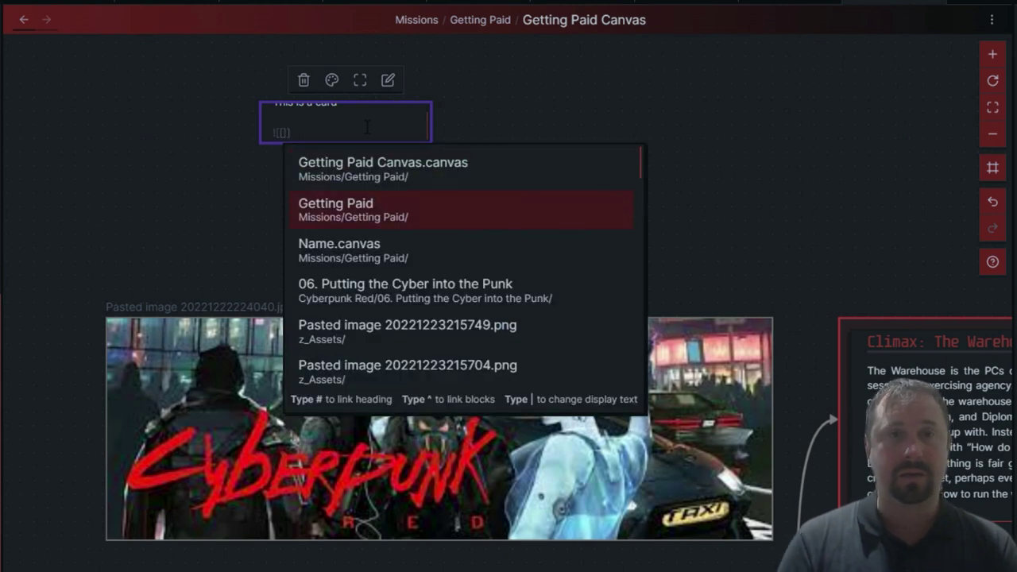
key("Return")
left_click(376, 205)
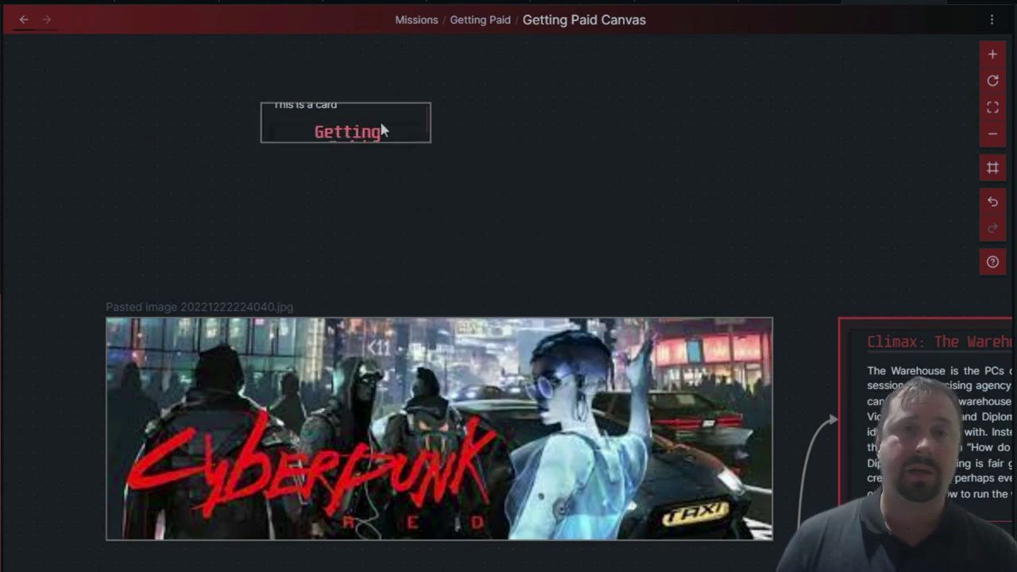
Enlarge the "This is a card" card down to just above the banner so more of the embedded note is displayed
left_click(346, 142)
left_click_drag(431, 143, 556, 289)
scroll(417, 238, "up", 1)
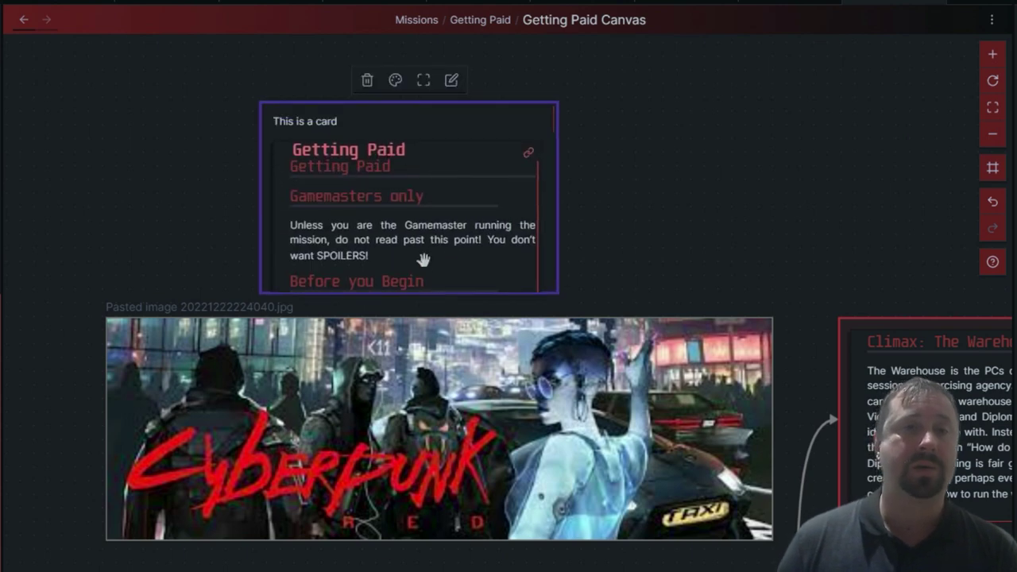
Convert the Getting Paid embed in the "This is a card" card to a plain link and preview the linked note
double_click(379, 124)
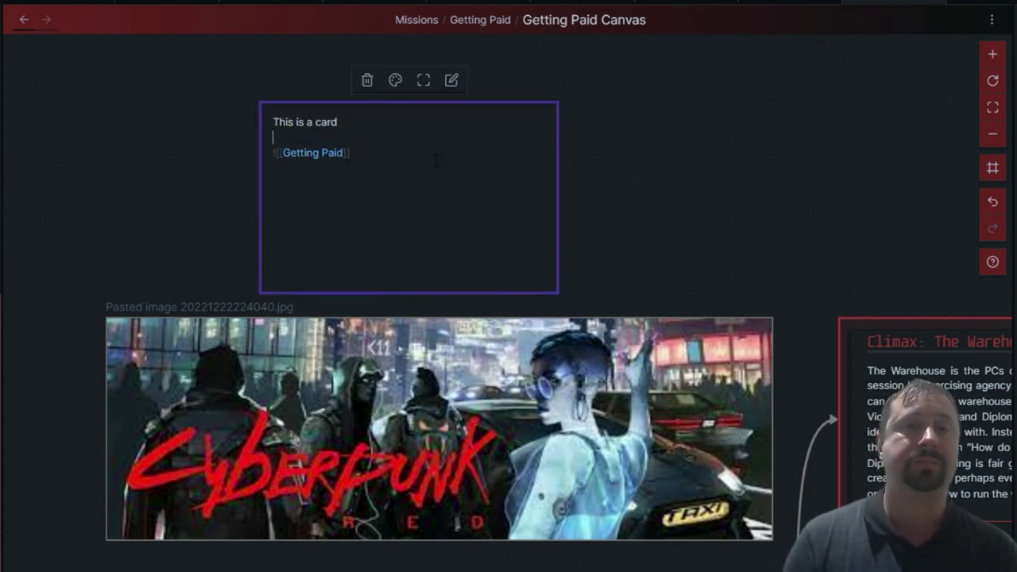
key("Delete")
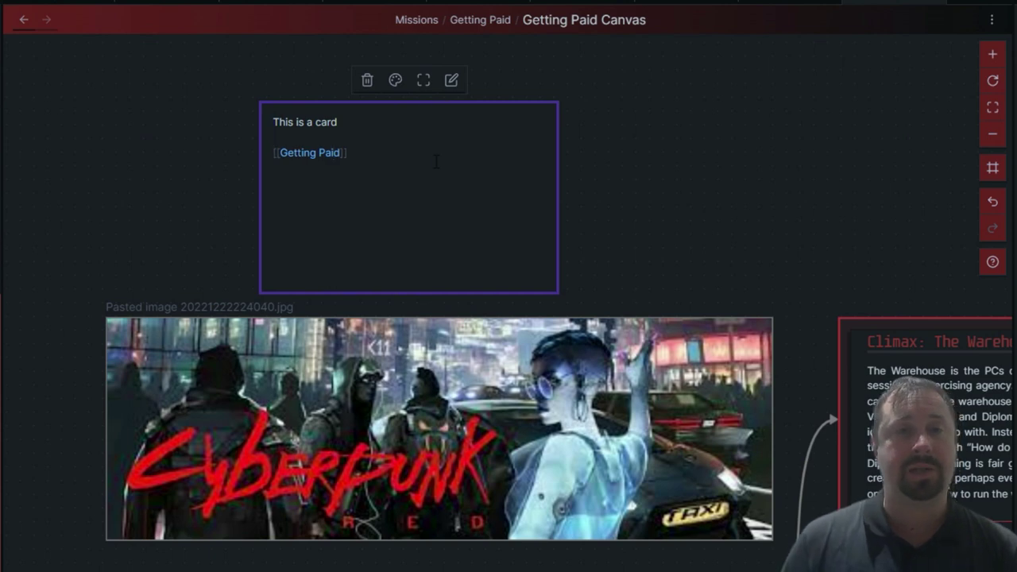
left_click_drag(643, 117, 654, 124)
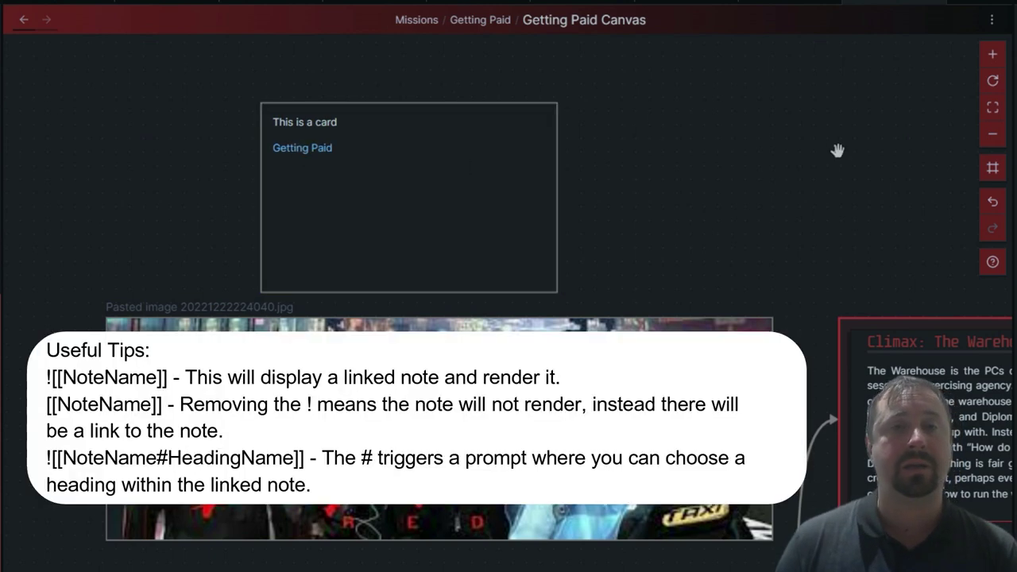
left_click(341, 184)
mouse_move(320, 159)
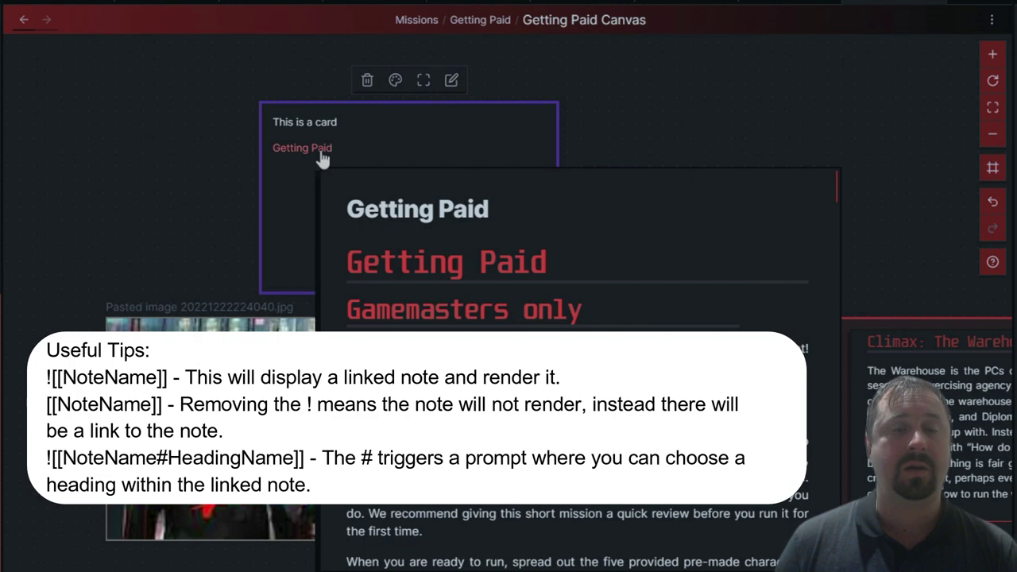
left_click(636, 159)
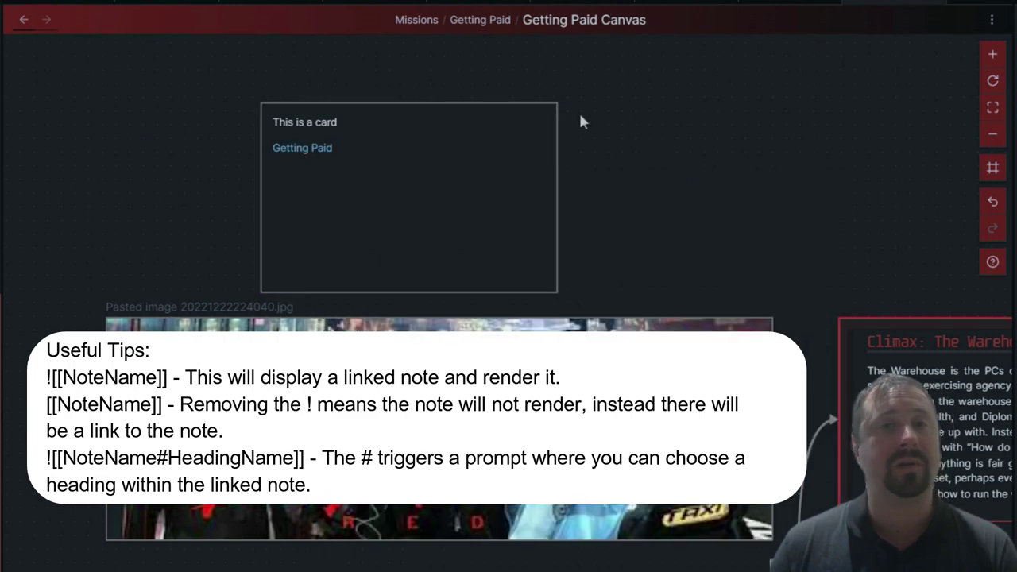
Move the "This is a card" card slightly upward, away from the Cyberpunk RED banner
left_click(429, 147)
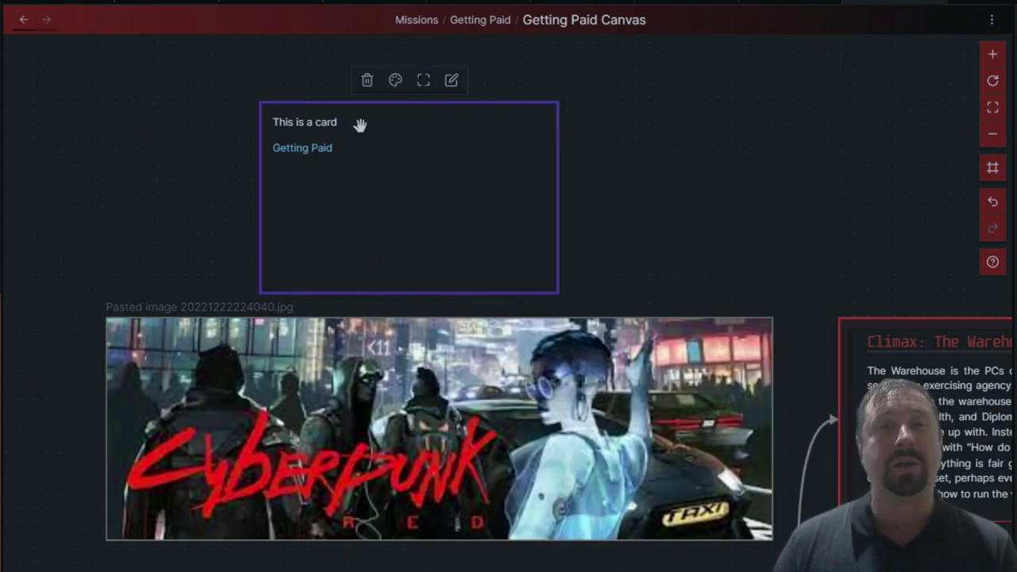
left_click(592, 206)
left_click_drag(410, 148, 401, 121)
left_click(677, 175)
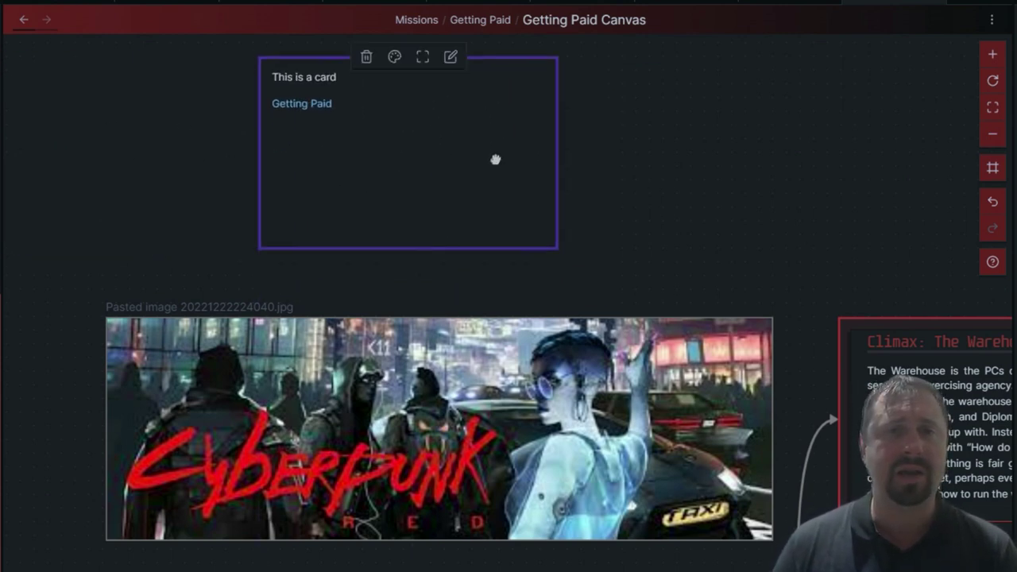
Try red and yellow as the color of the "This is a card" card
left_click(394, 59)
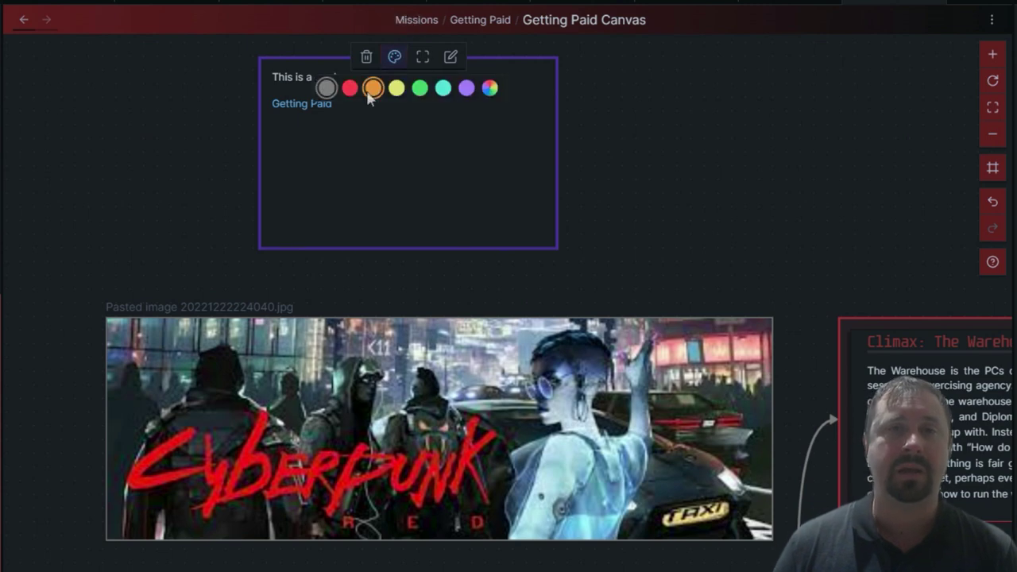
left_click(350, 87)
left_click(631, 137)
left_click(416, 90)
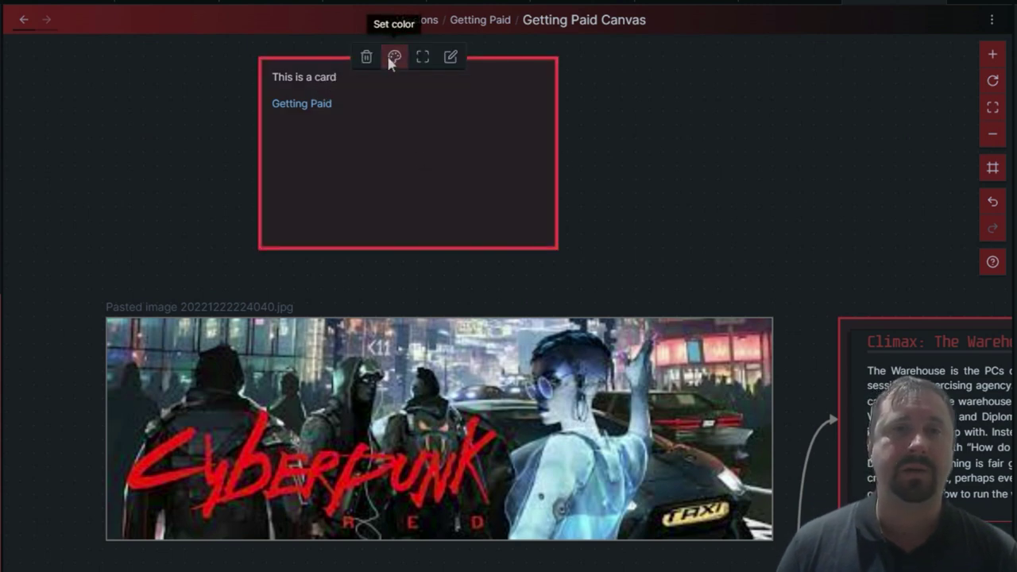
left_click(394, 58)
left_click(395, 89)
left_click(630, 209)
left_click(436, 180)
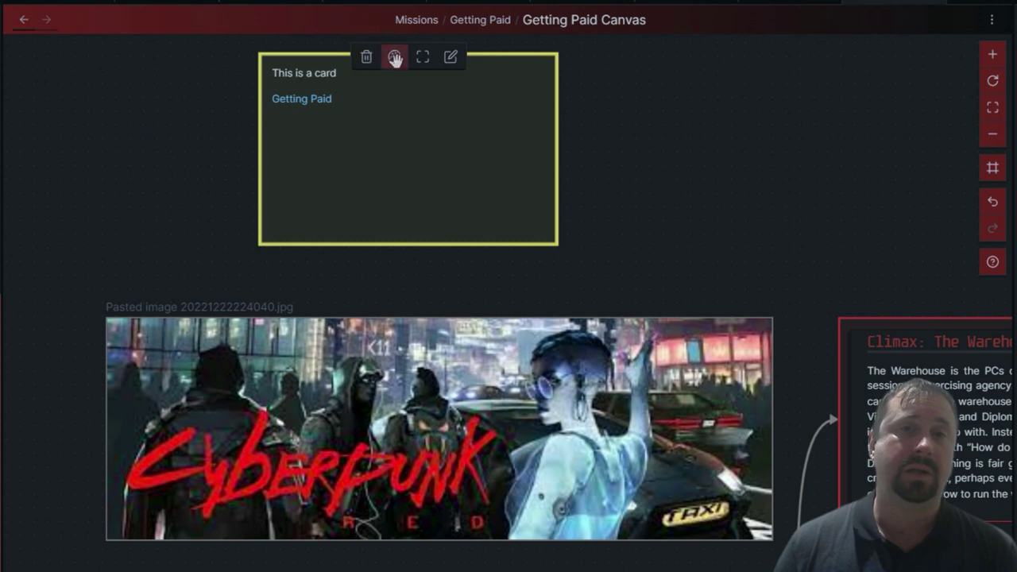
Set the "This is a card" card's color to cyan, and zoom in on the card with its text open for editing
left_click(393, 57)
left_click(445, 89)
left_click(565, 158)
left_click(422, 75)
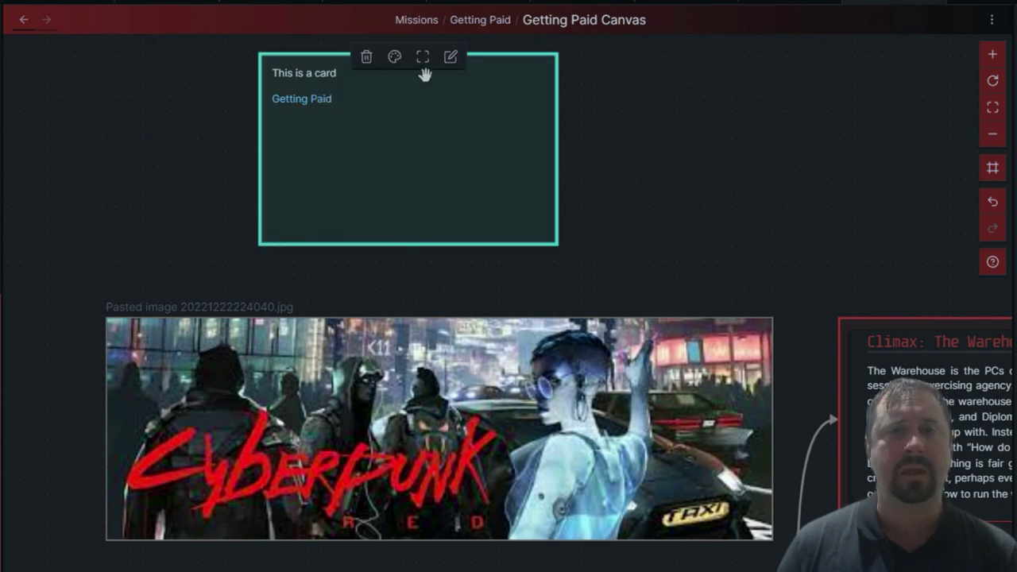
left_click(421, 55)
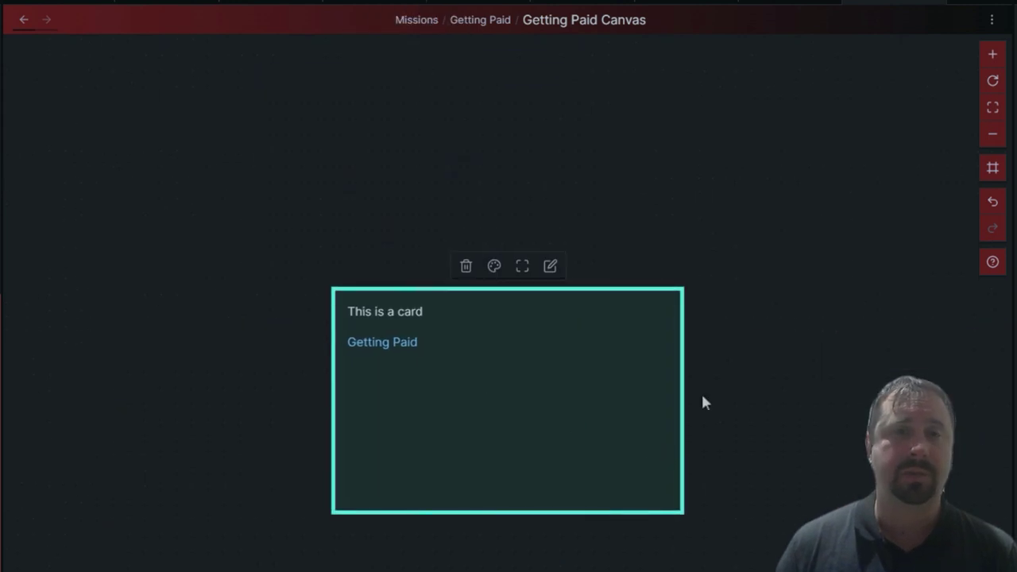
left_click(549, 260)
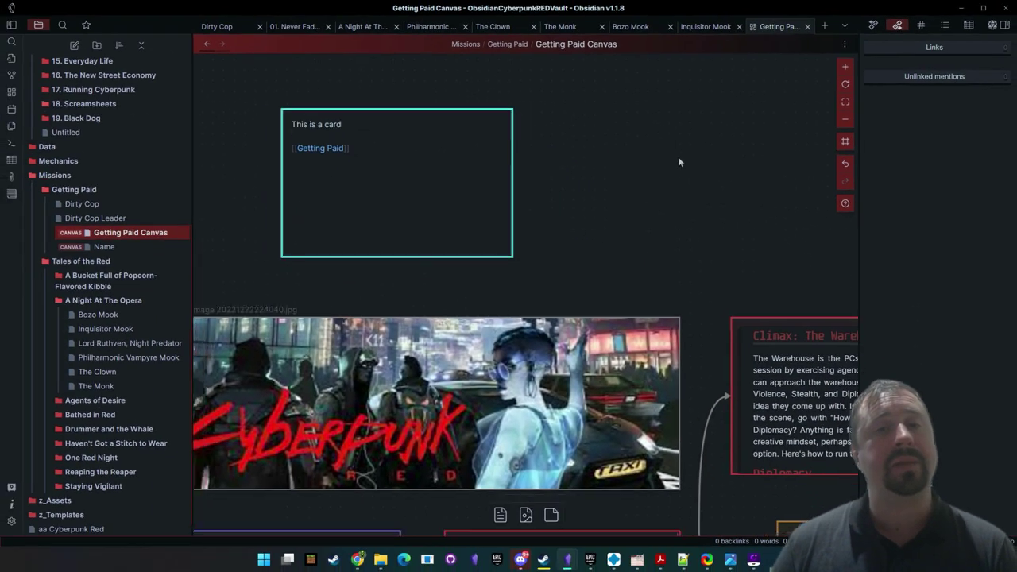
Add an embed of the Getting Paid note below the existing embed in the Mission Summary card
scroll(556, 239, "down", 3)
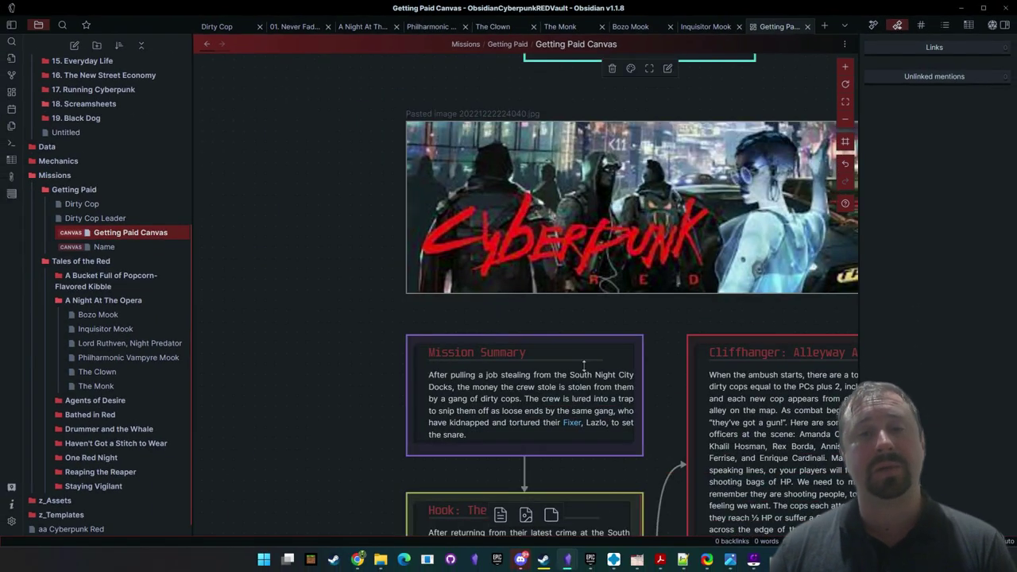
scroll(477, 254, "down", 2)
left_click(409, 257)
double_click(409, 256)
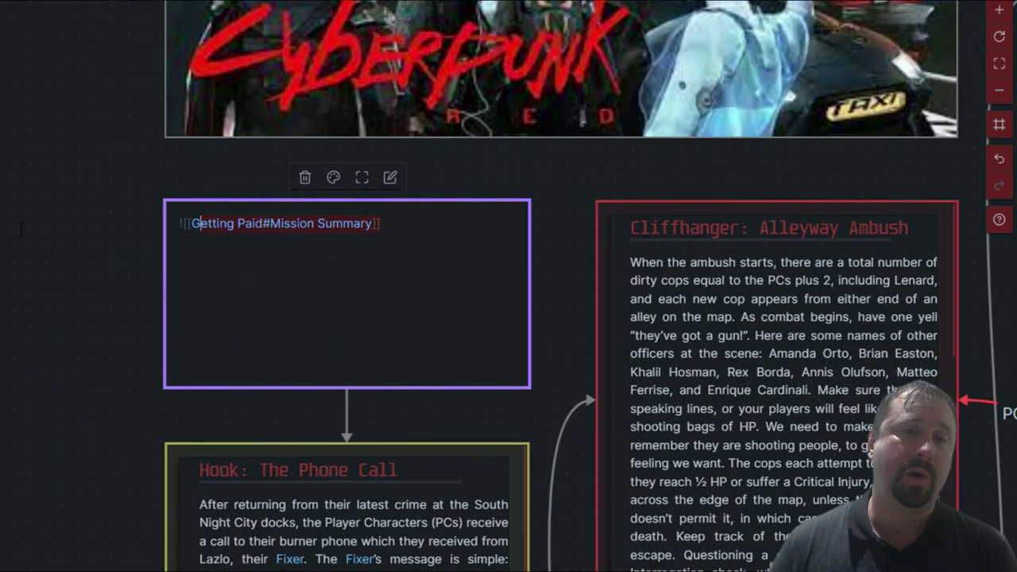
left_click(509, 219)
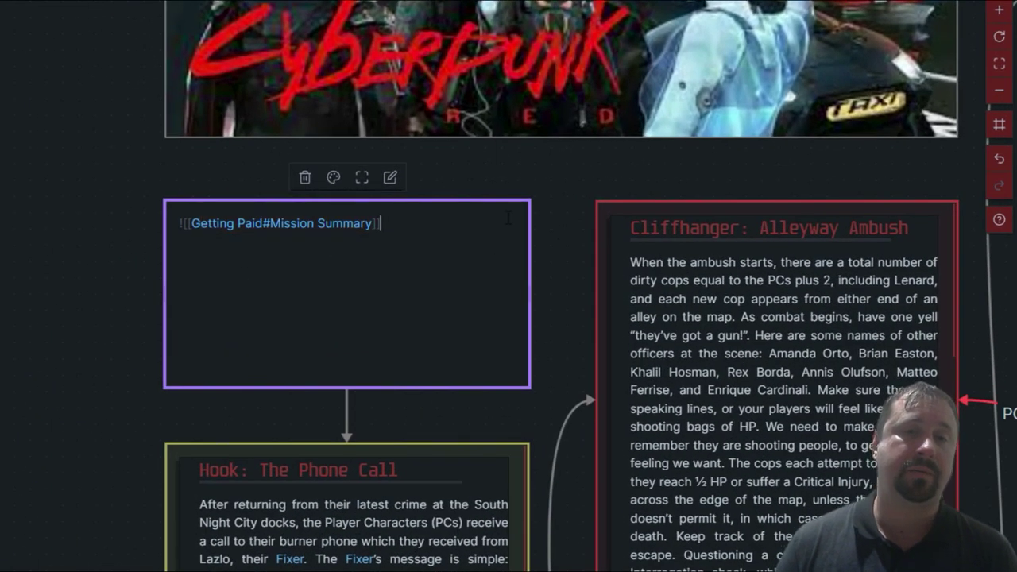
key("Return")
key("Return")
type("![[Get")
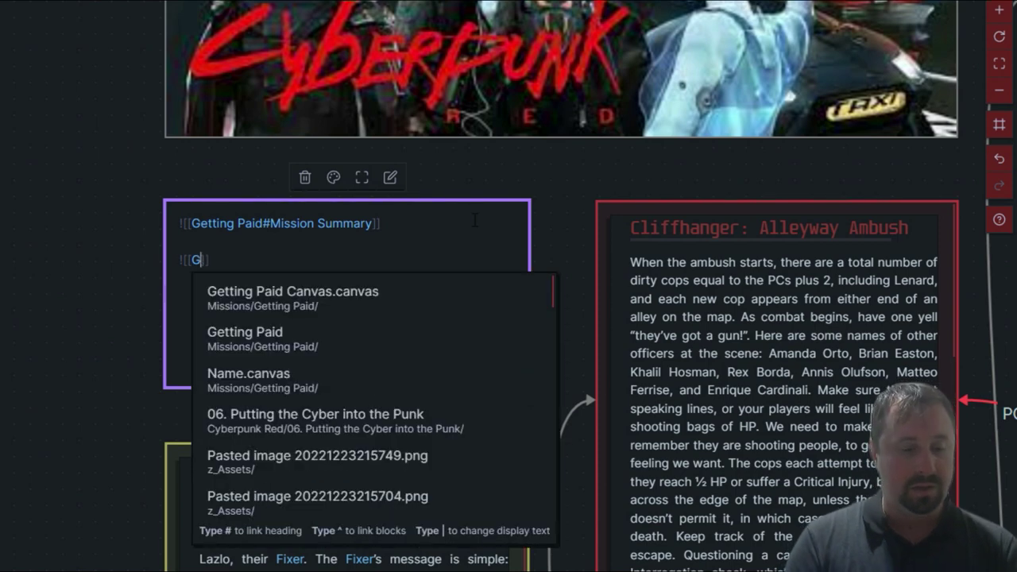
type("ting Paid")
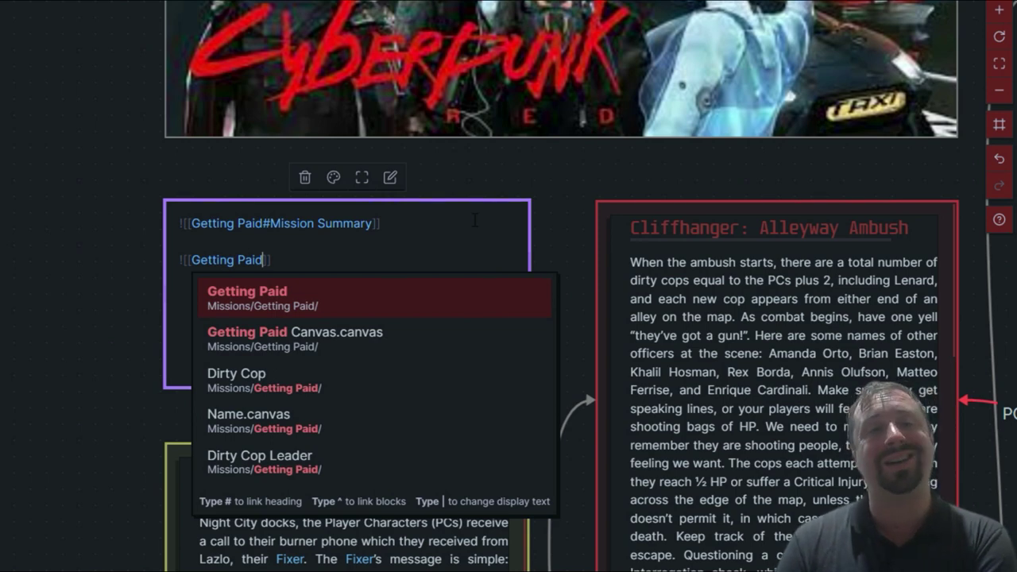
Browse the Getting Paid note's headings and point the second embed to the Before you Begin heading
type("#")
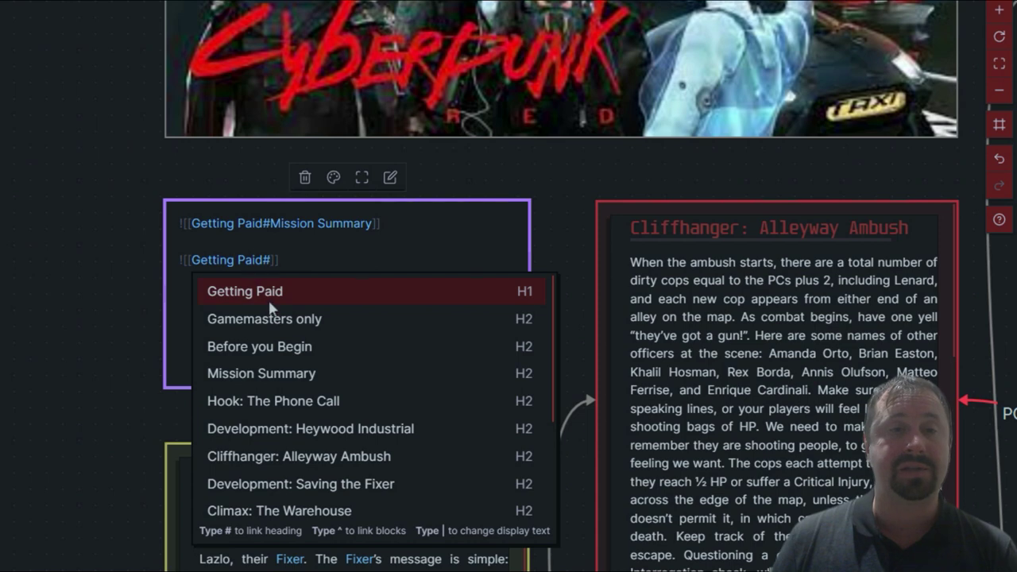
scroll(319, 352, "down", 3)
scroll(305, 407, "up", 3)
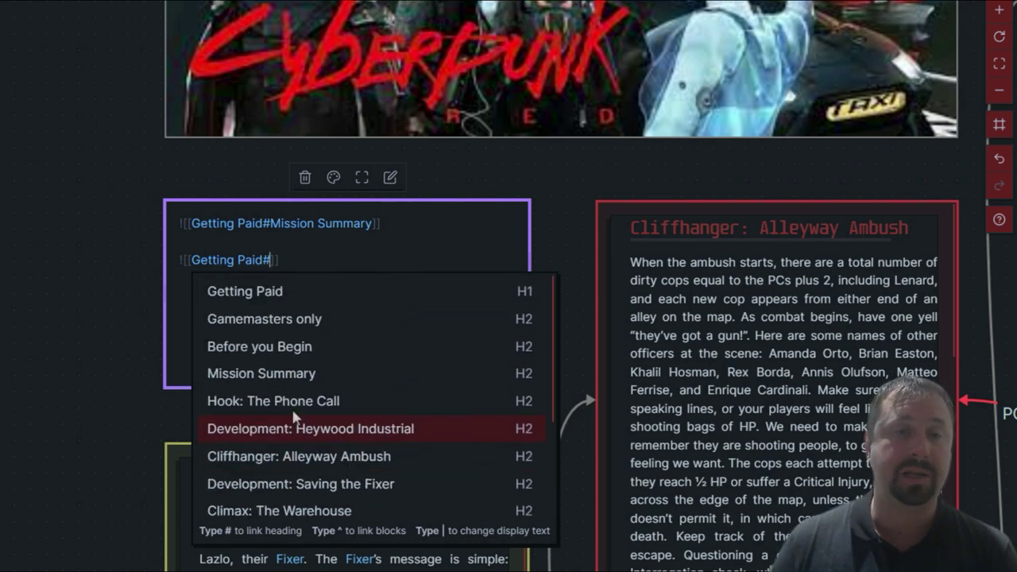
scroll(334, 454, "down", 2)
scroll(367, 292, "up", 2)
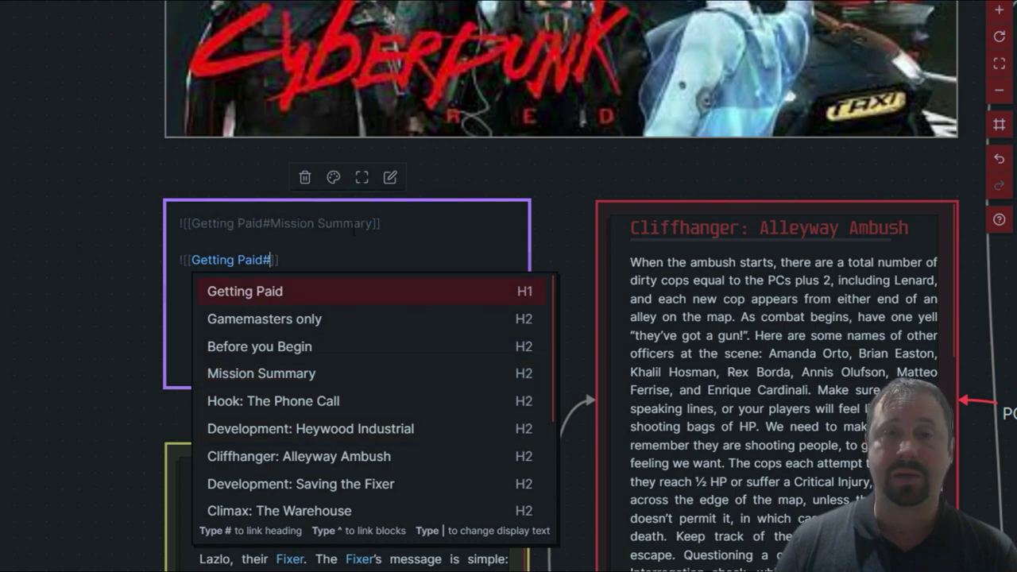
left_click(318, 347)
left_click(579, 291)
Read through the Mission Summary and Before you Begin sections embedded in the purple card
scroll(578, 282, "down", 4)
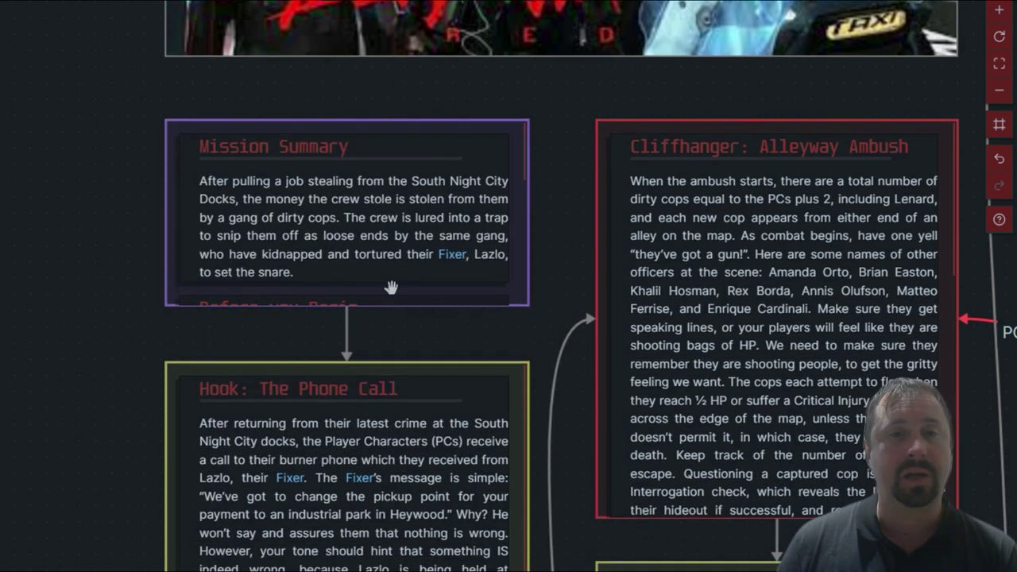
left_click(497, 131)
scroll(501, 119, "down", 2)
scroll(501, 119, "up", 2)
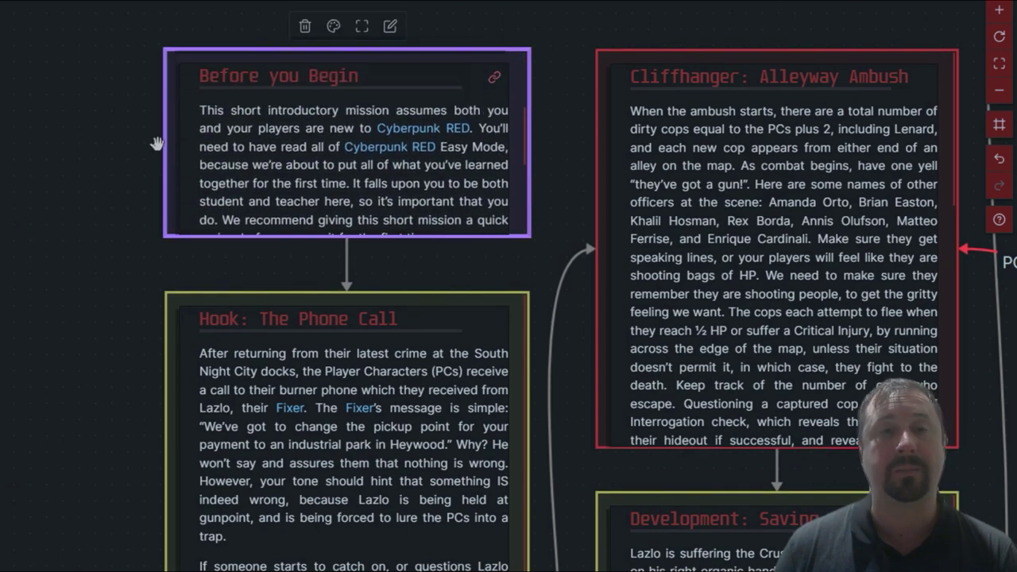
scroll(338, 139, "down", 5)
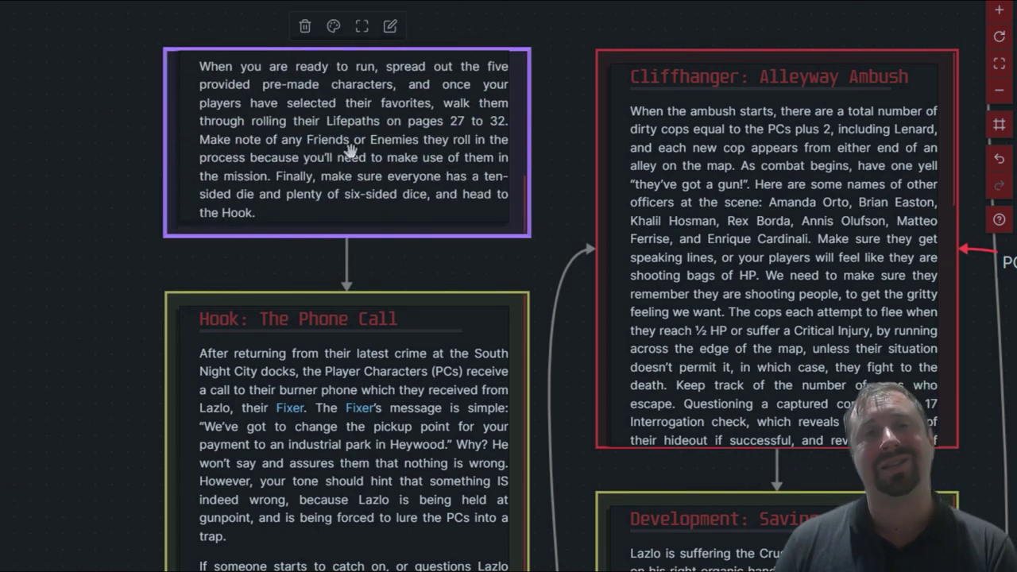
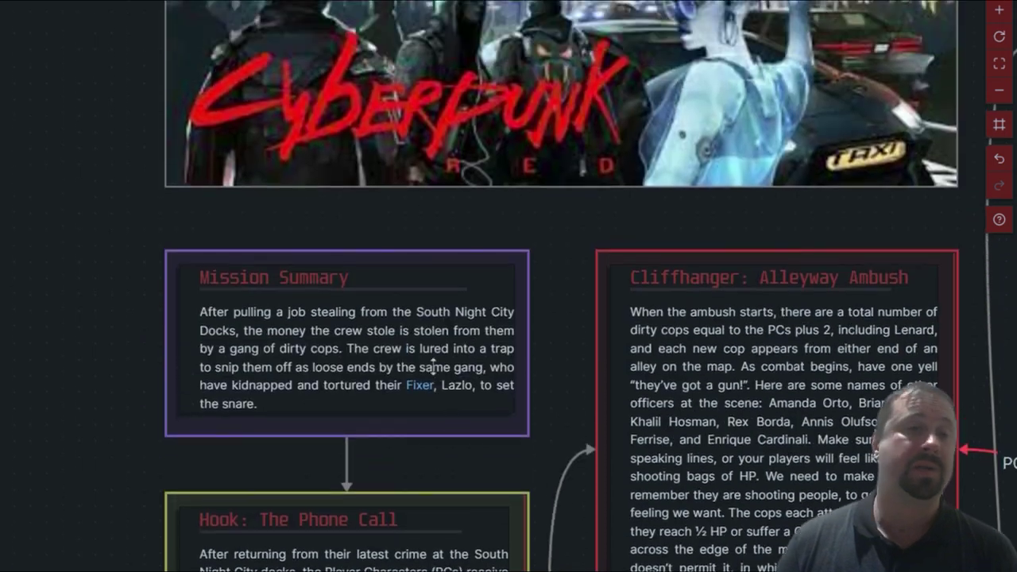
Check the embed code of the Mission Summary card and return it to its rendered view
left_click_drag(572, 366, 498, 196)
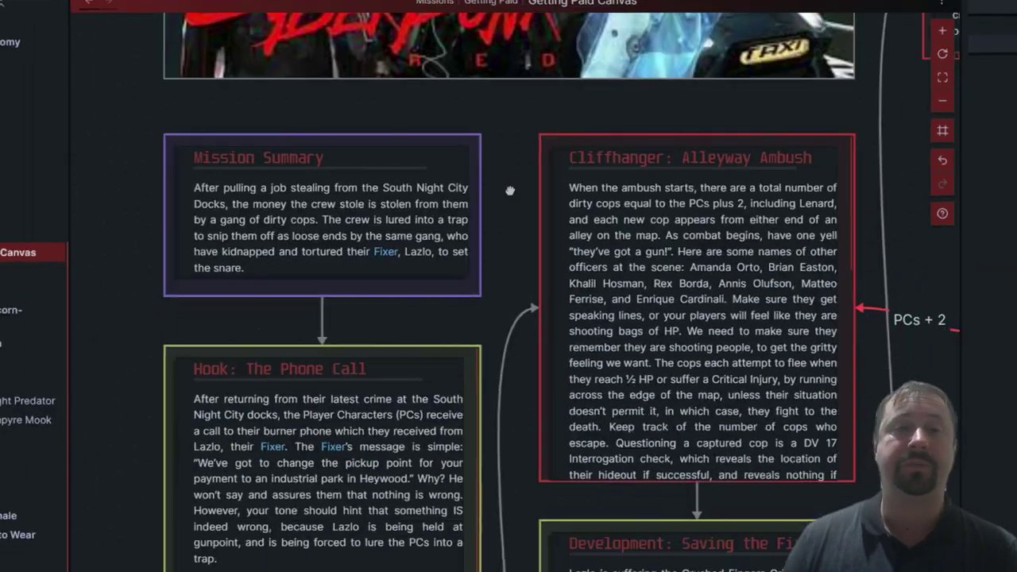
double_click(358, 376)
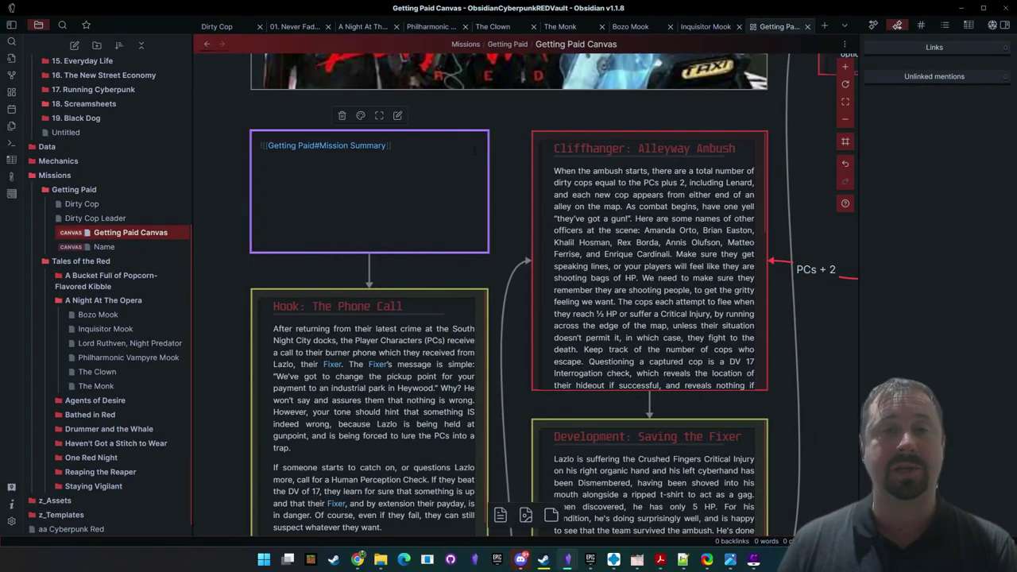
left_click(506, 203)
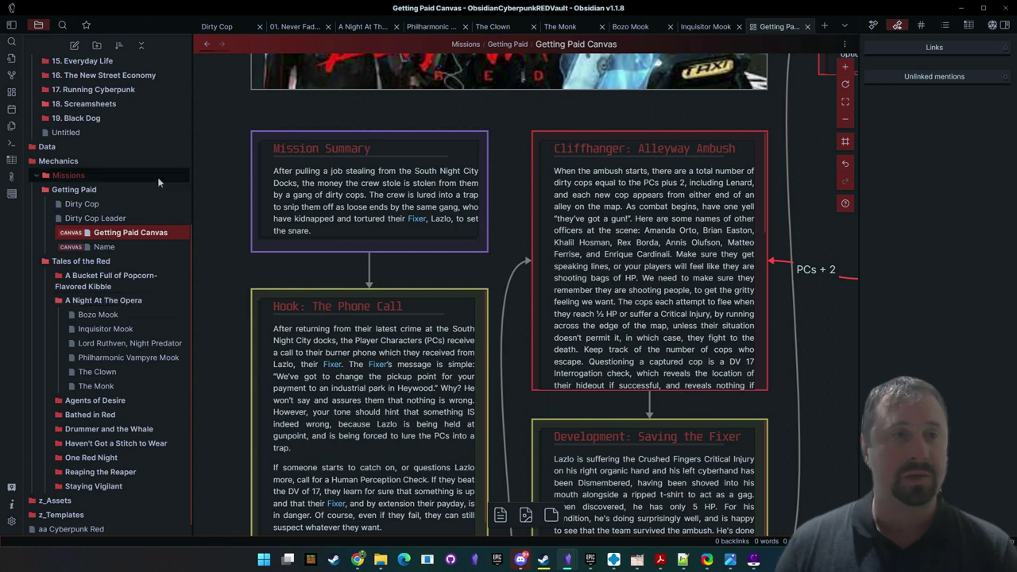
Open the Getting Paid note in a new tab and place it in a split pane beside the canvas
left_click(87, 189)
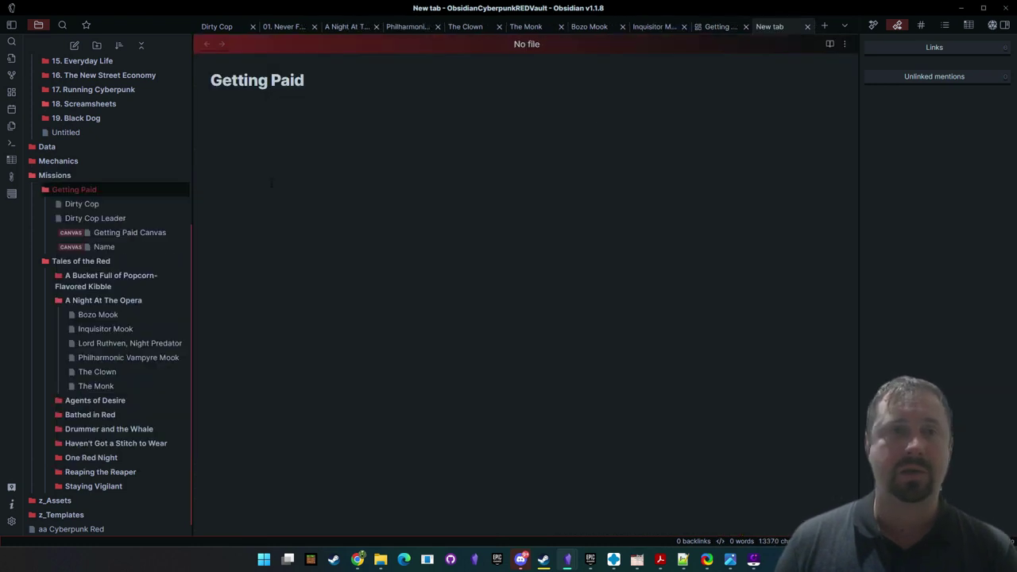
left_click_drag(783, 26, 823, 249)
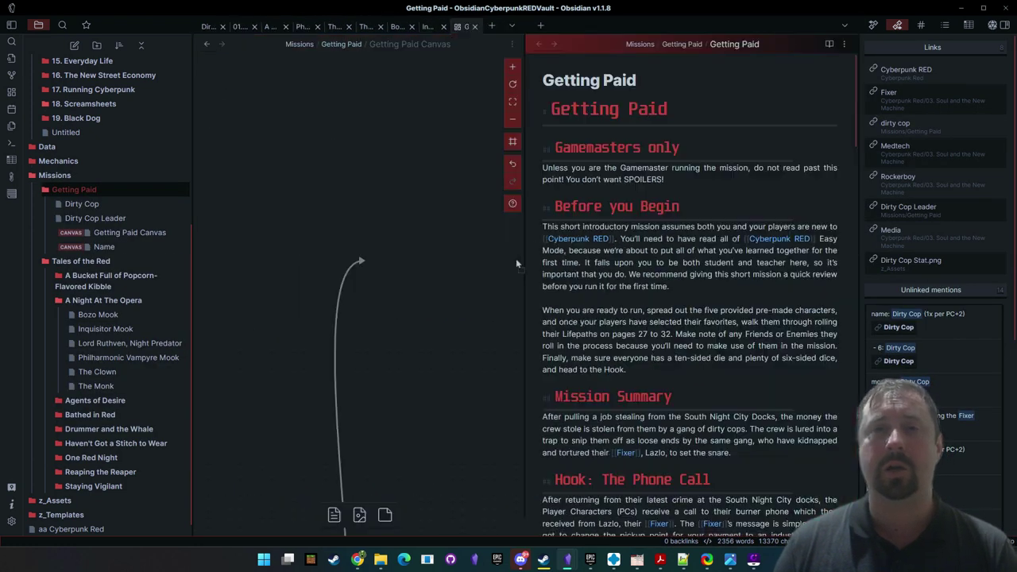
left_click_drag(335, 318, 440, 366)
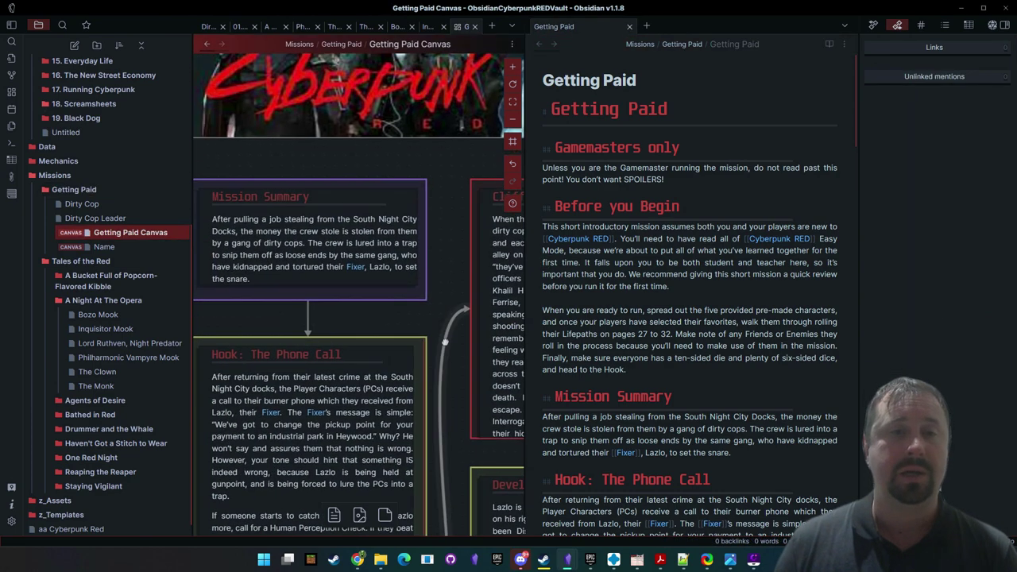
scroll(362, 297, "down", 2)
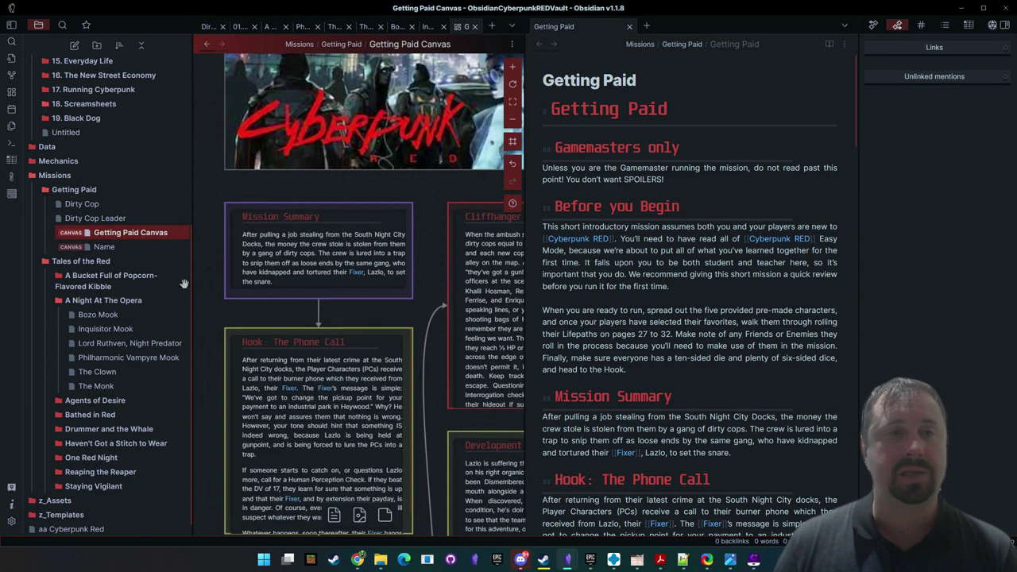
Hide both sidebars to give the canvas and the Getting Paid note more room
left_click(11, 26)
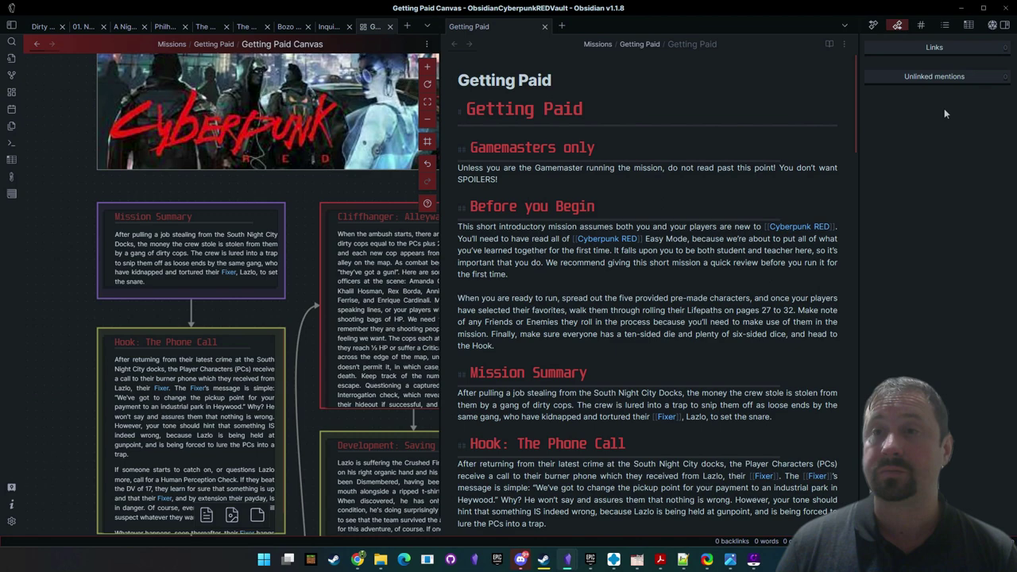
left_click(1004, 25)
scroll(314, 216, "down", 5)
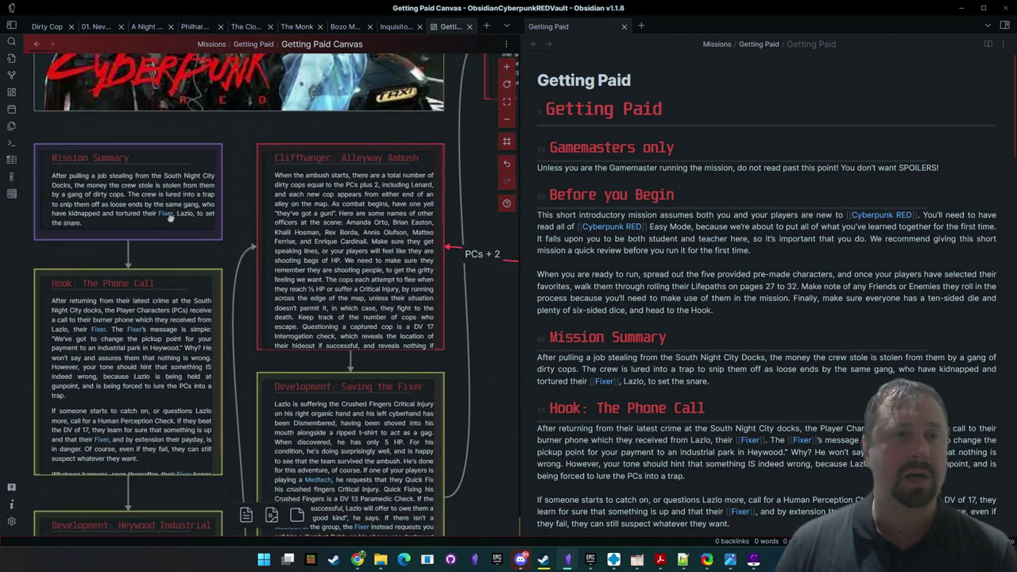
scroll(636, 201, "down", 1)
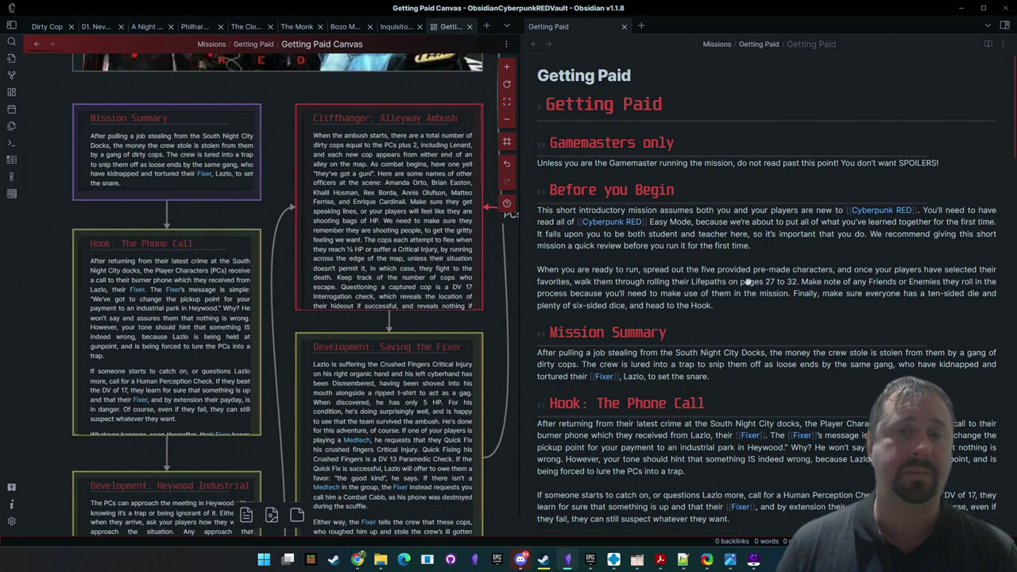
Select the Mission Summary section in the Getting Paid note to compare it with its card on the canvas
scroll(766, 294, "up", 1)
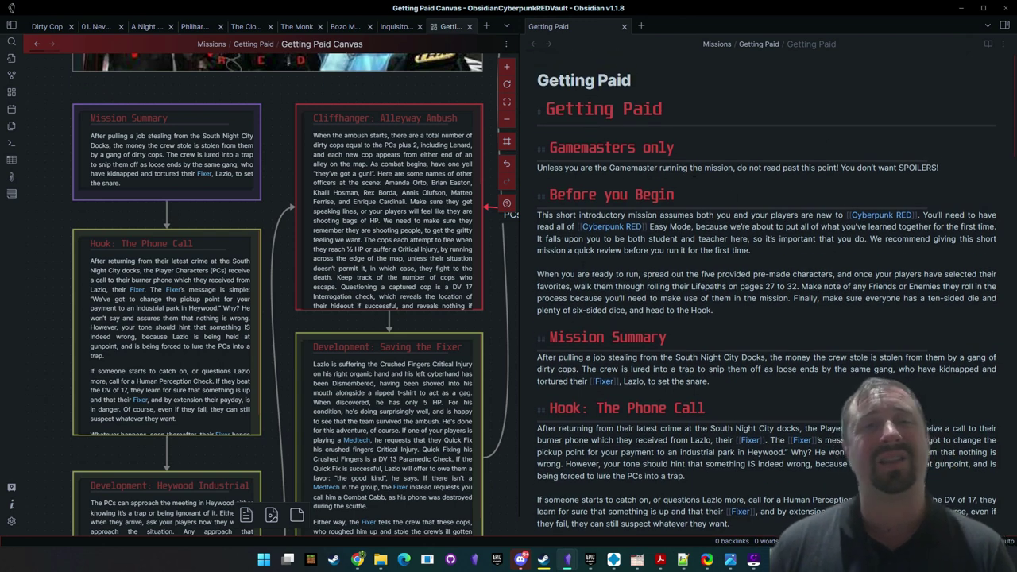
left_click(506, 119)
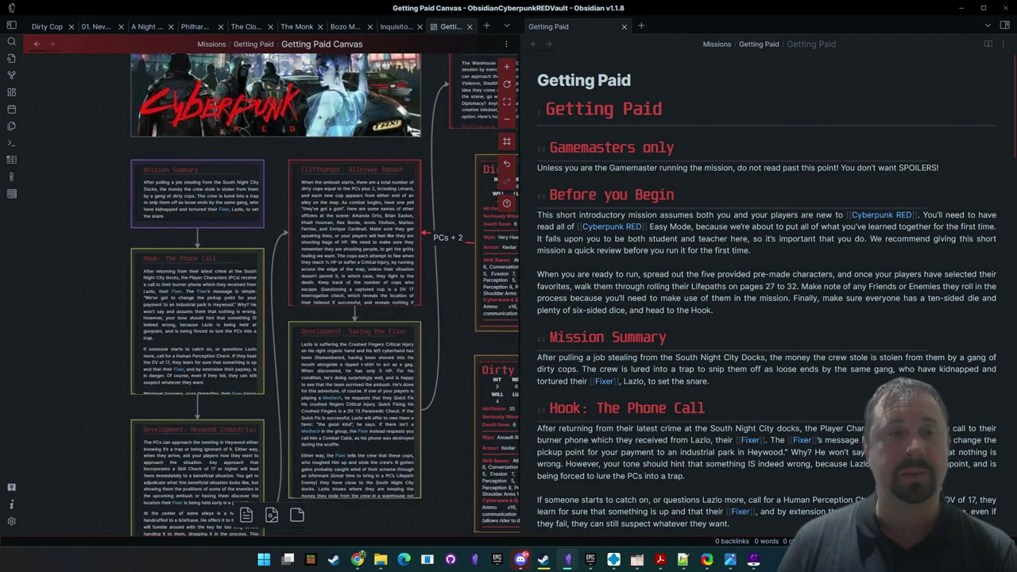
left_click(696, 381)
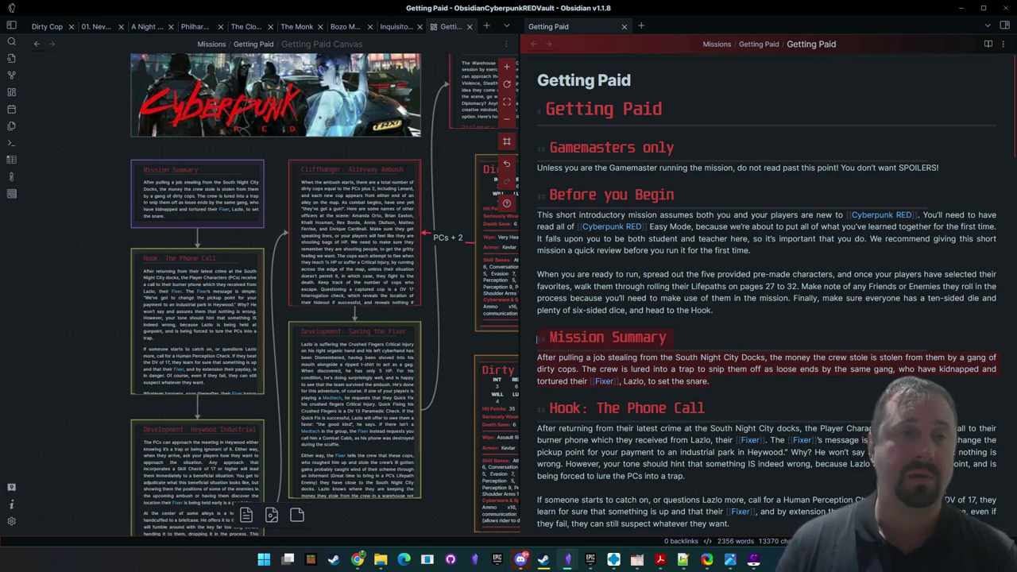
scroll(537, 337, "down", 5)
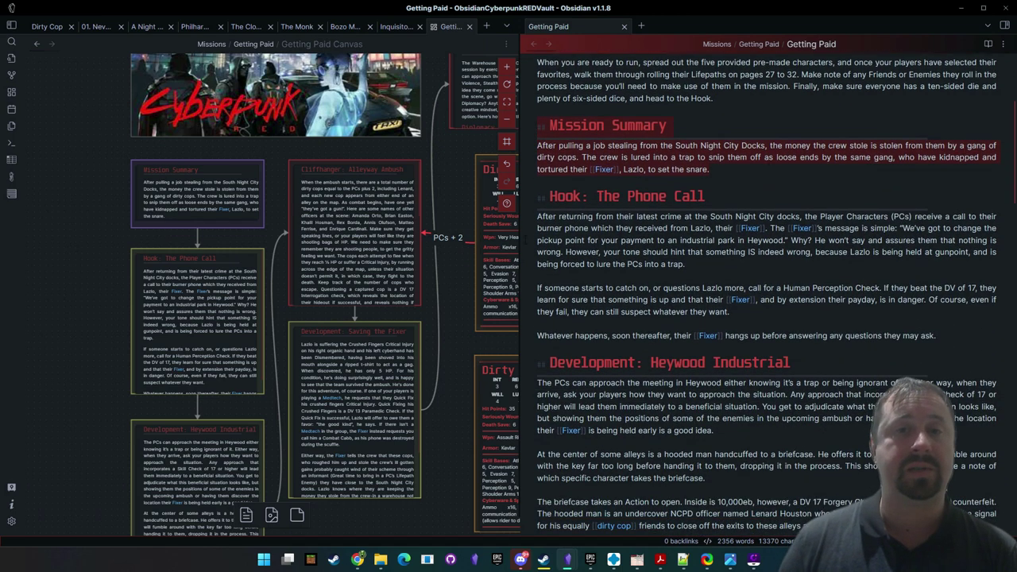
Check the embed code of the Hook: The Phone Call card and return it to its rendered view
left_click_drag(115, 265, 136, 138)
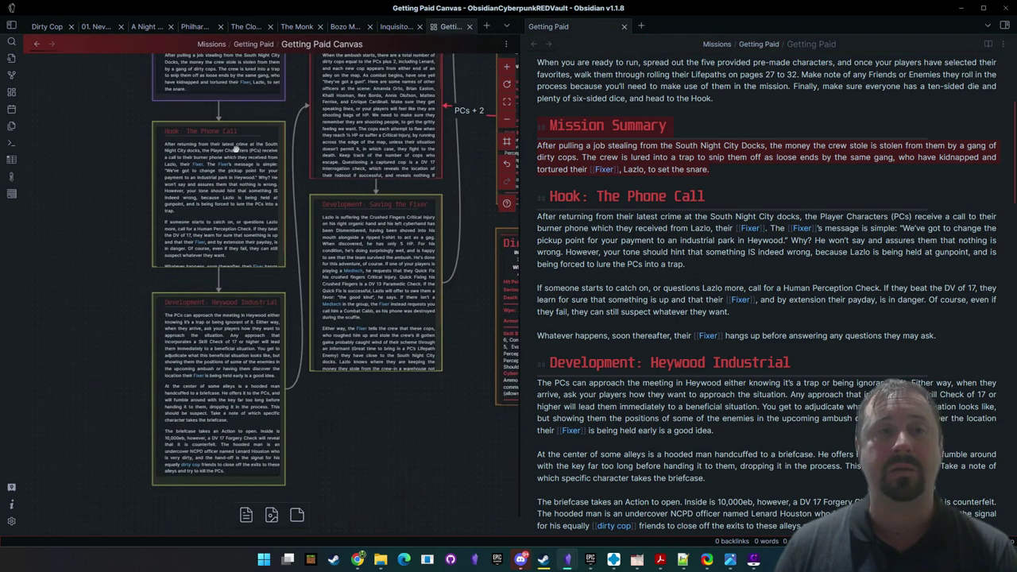
double_click(221, 183)
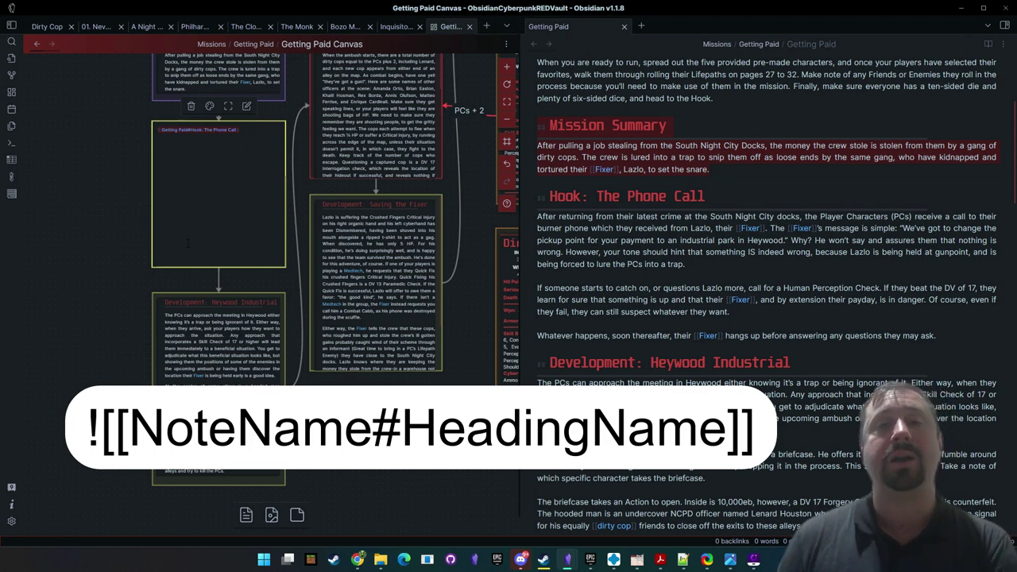
left_click(87, 139)
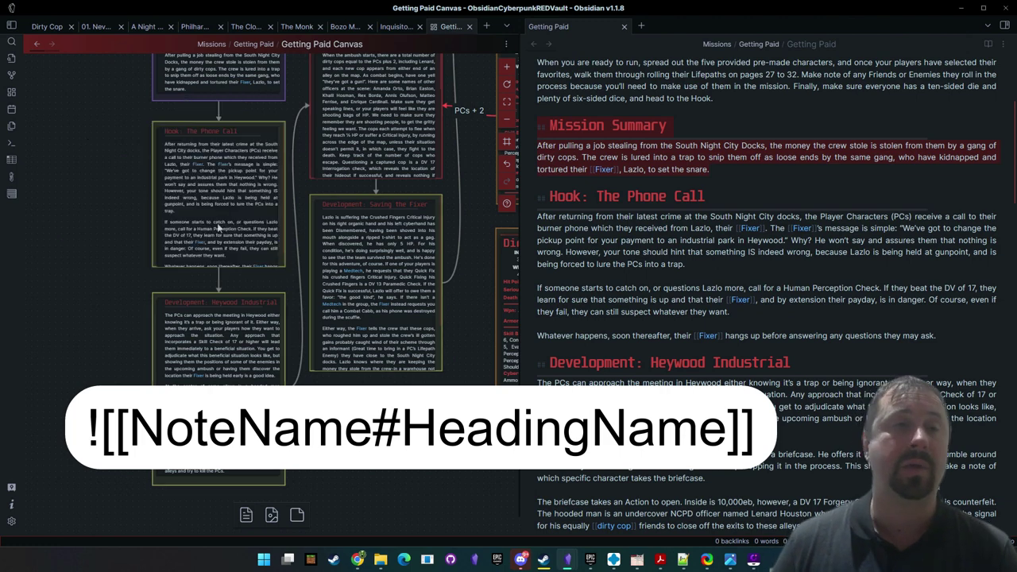
scroll(86, 275, "up", 3)
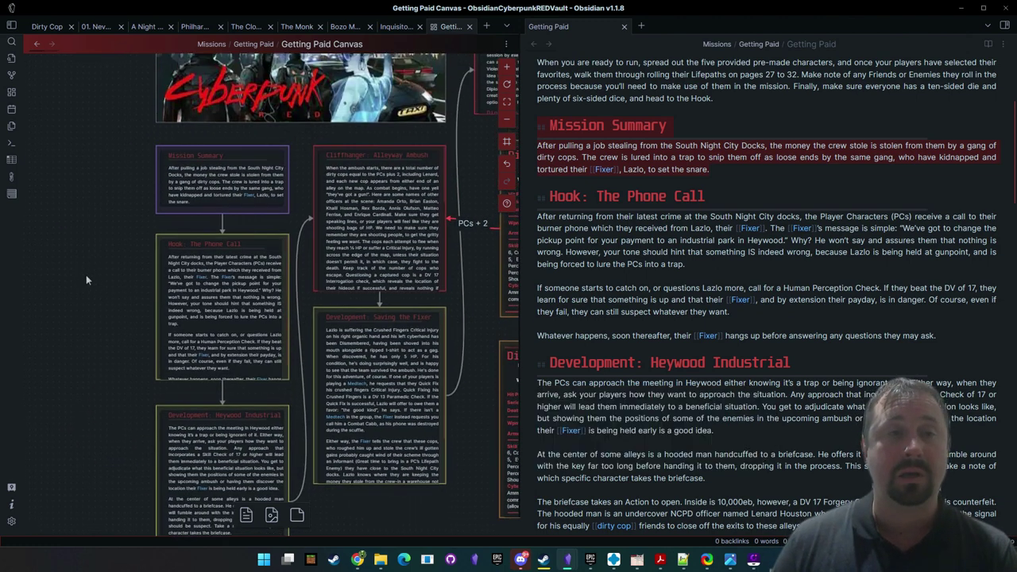
Draw a connector from the left side of the Mission Summary card to the left side of the Hook: The Phone Call card
left_click(216, 181)
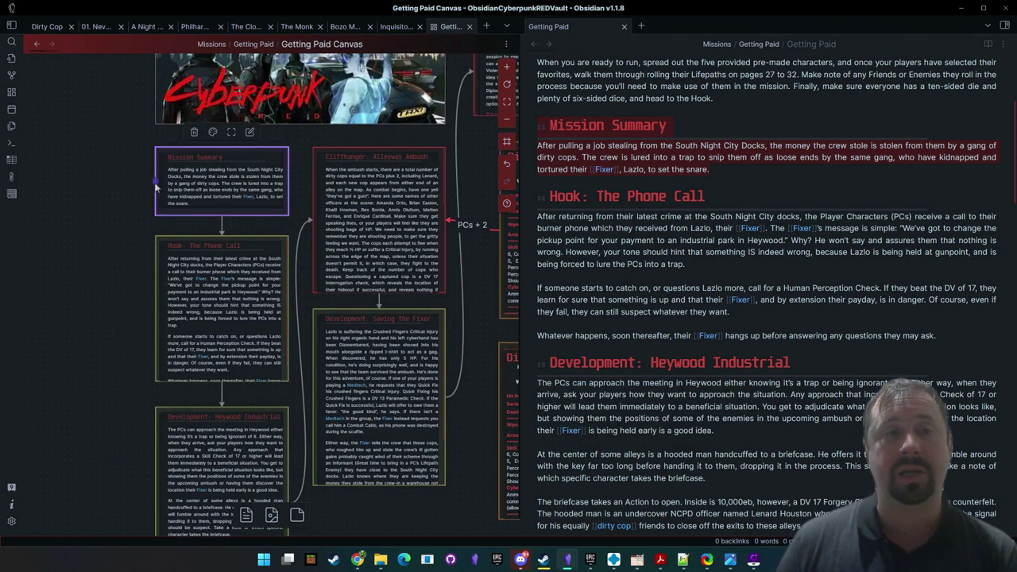
left_click_drag(157, 183, 89, 225)
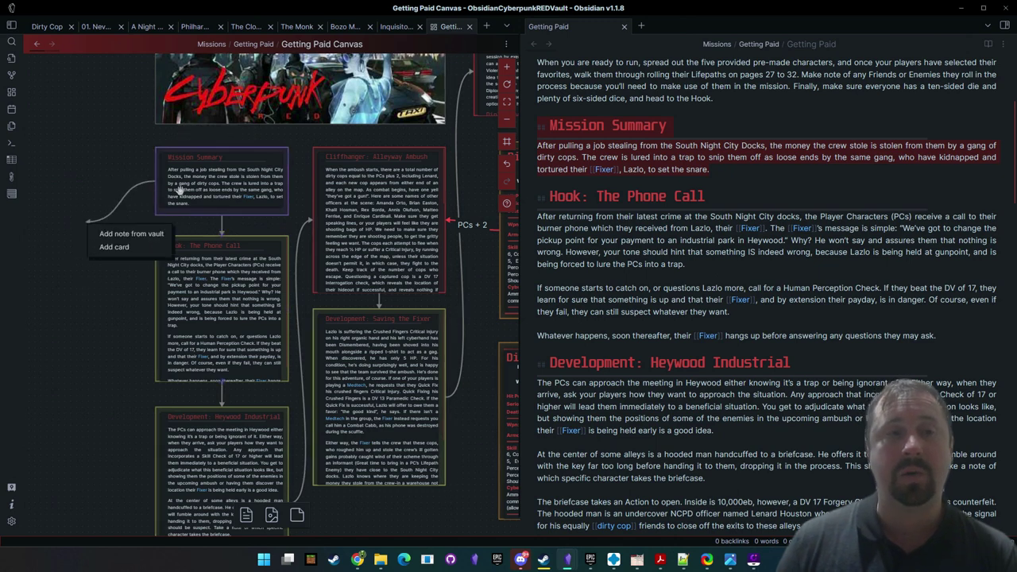
left_click(213, 158)
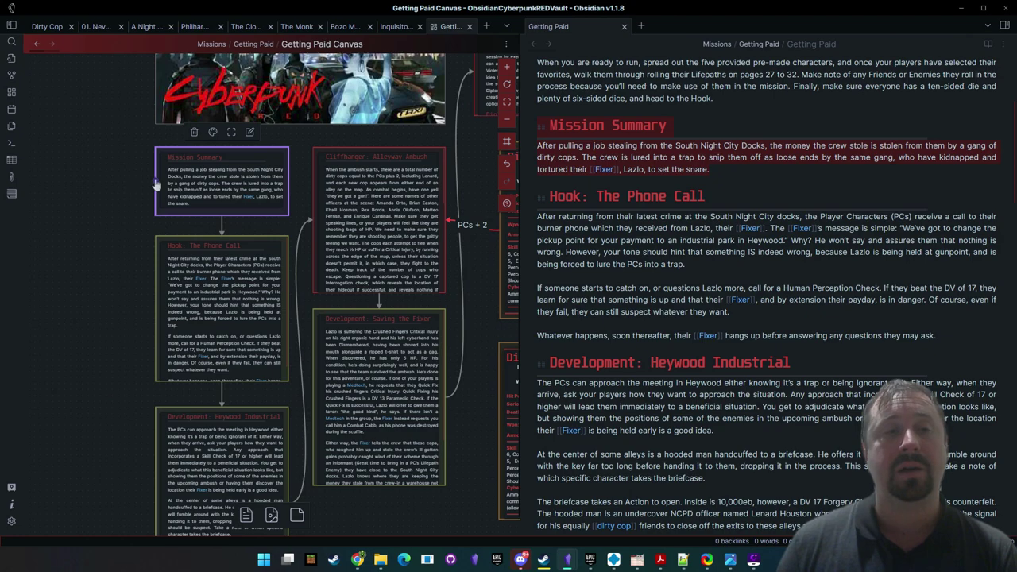
left_click_drag(157, 185, 155, 311)
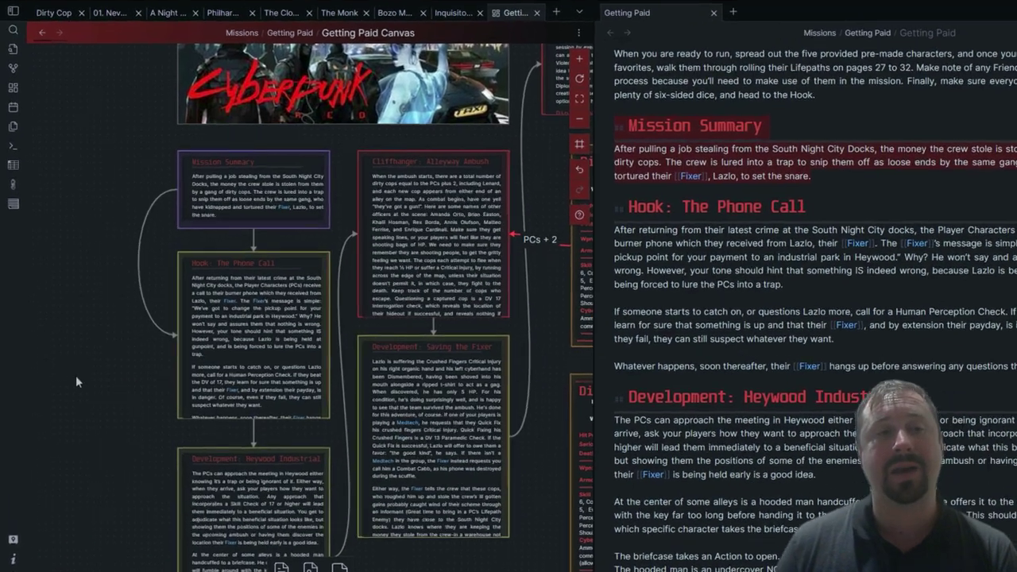
Label the new curved connector between the Mission Summary and Hook cards "More Info"
left_click_drag(69, 344, 193, 357)
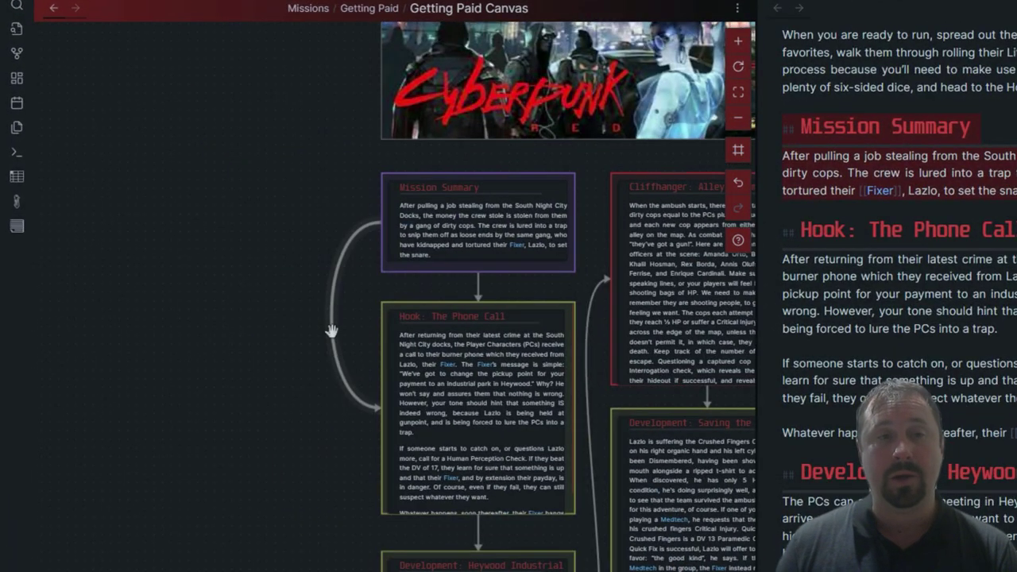
left_click(331, 332)
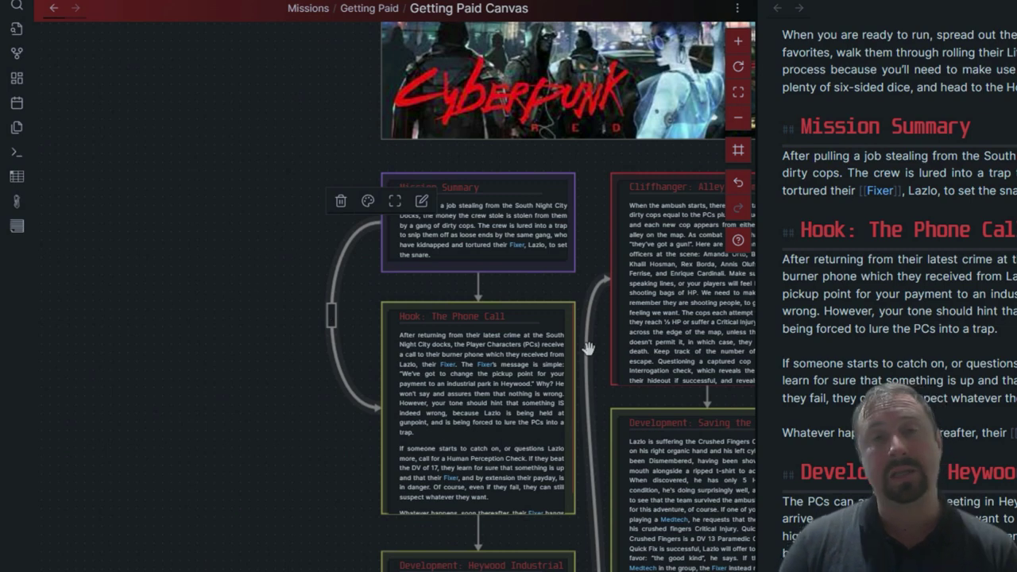
type("More Info")
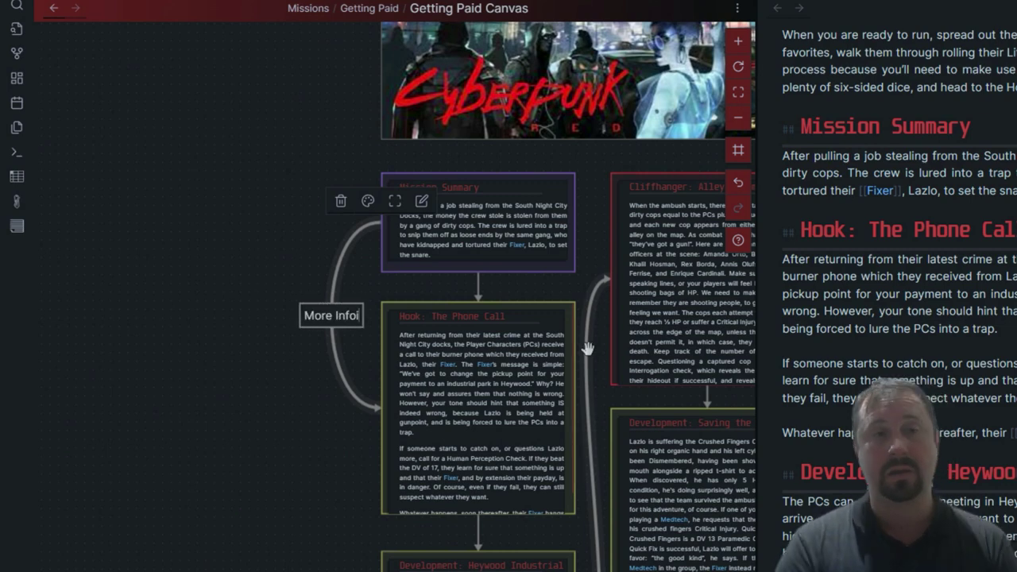
key("BackSpace")
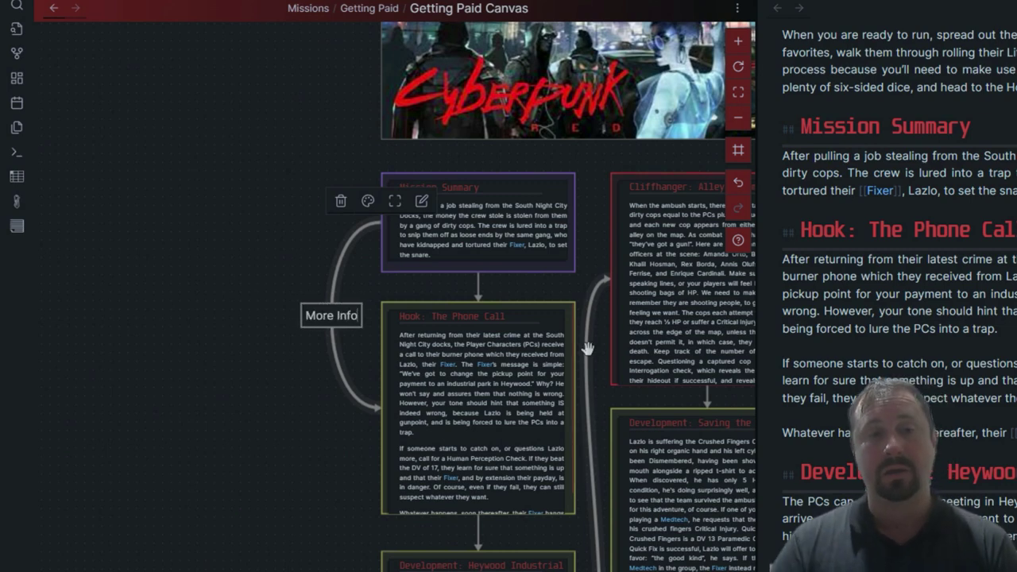
left_click(293, 450)
Color the "More Info" connector red
left_click(339, 246)
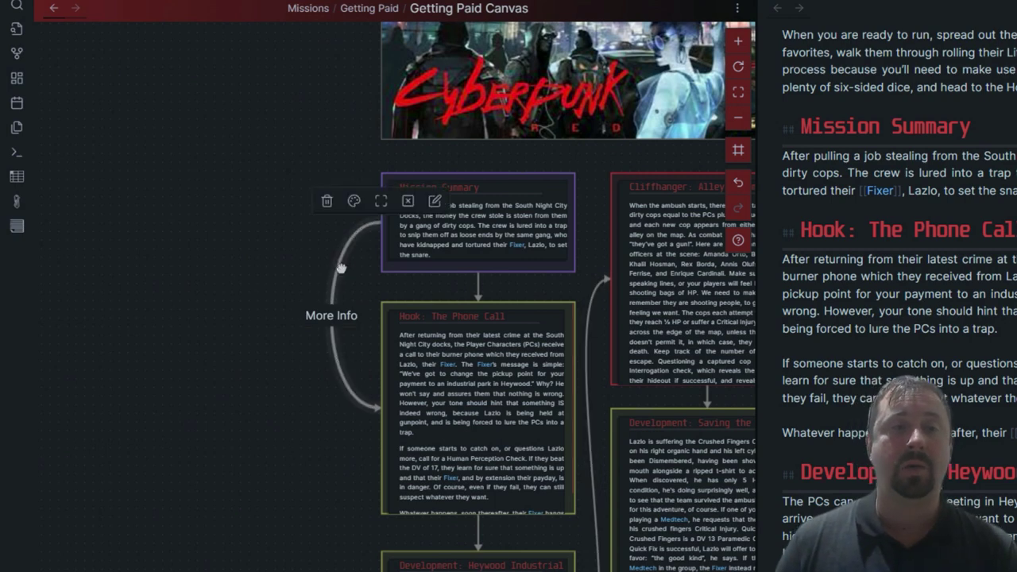
left_click(354, 201)
left_click(325, 231)
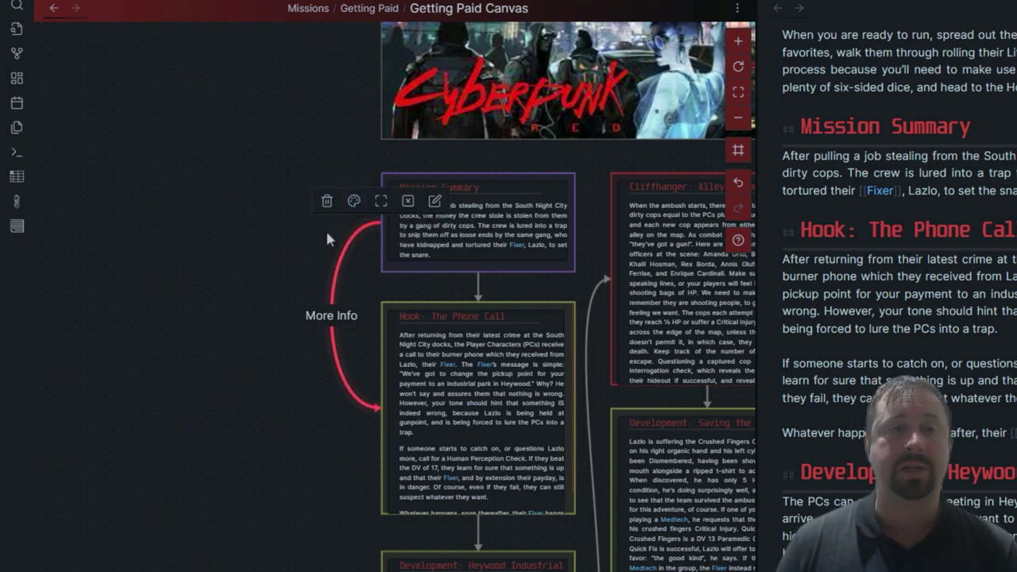
left_click(294, 524)
Draw a return connector from the Hook card's left side back to the Mission Summary card and color it red
left_click_drag(284, 459, 145, 354)
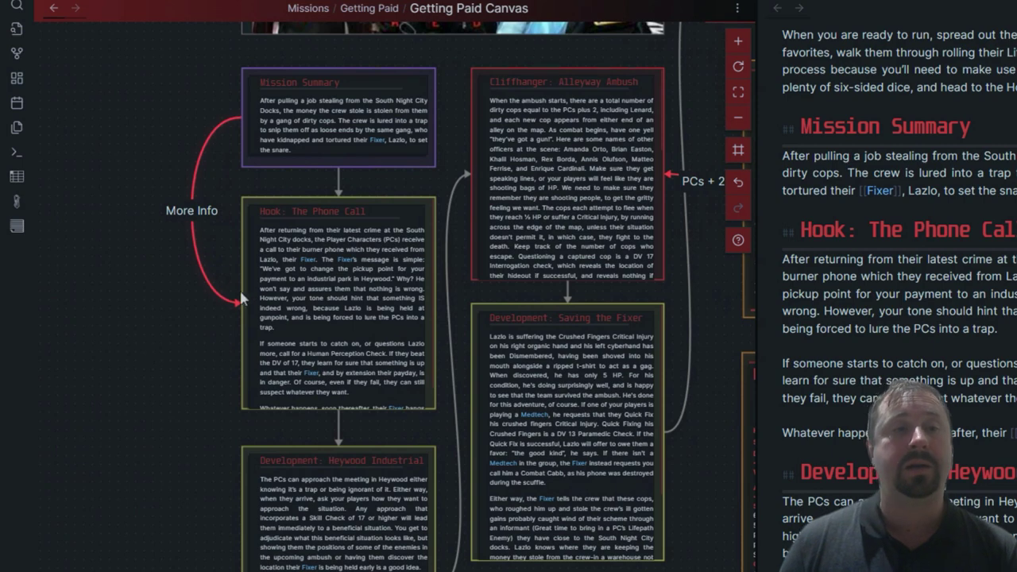
mouse_move(244, 305)
left_mouse_down()
mouse_move(227, 291)
mouse_move(230, 123)
mouse_move(238, 119)
left_mouse_up()
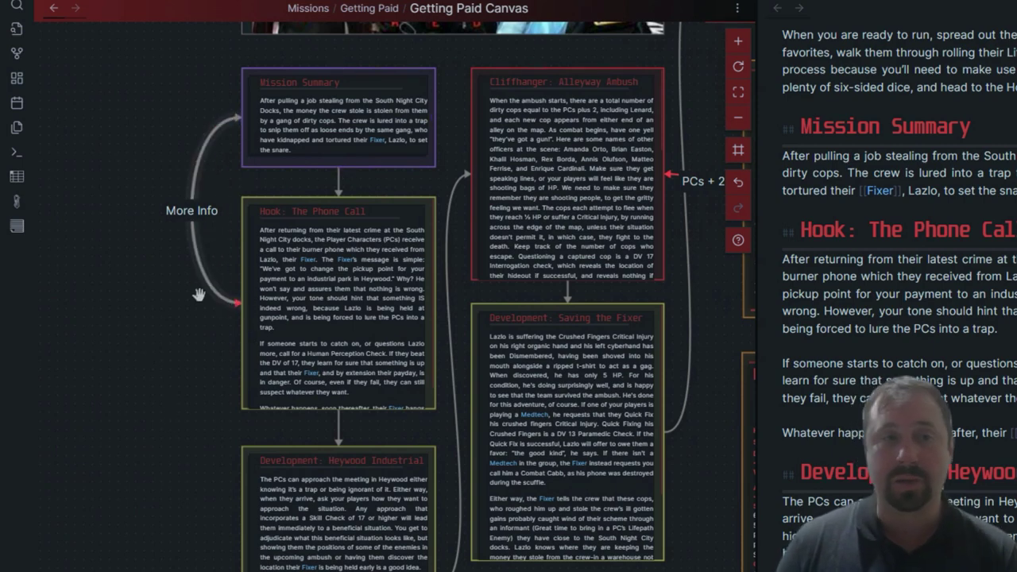
left_click(230, 119)
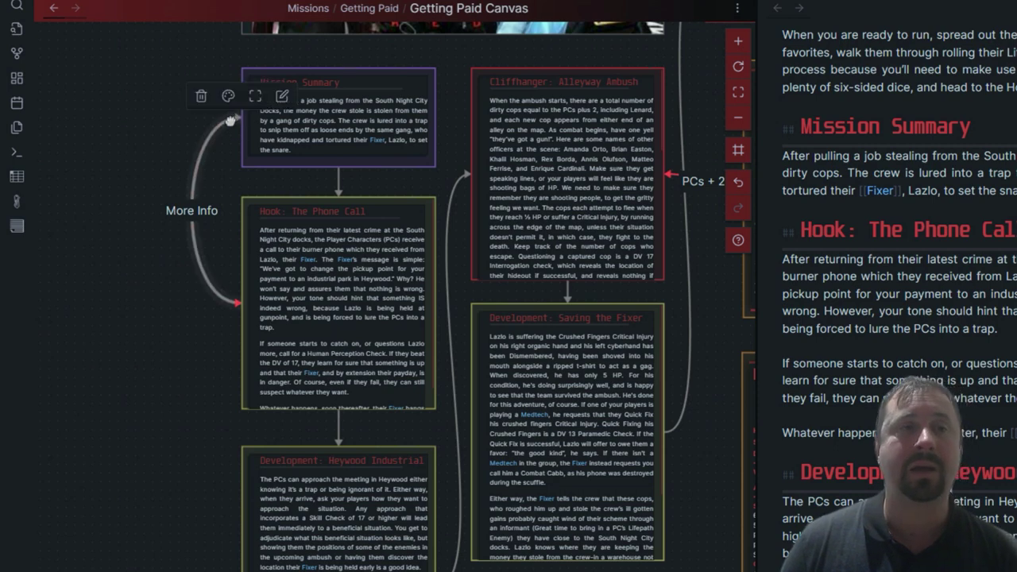
left_click(228, 96)
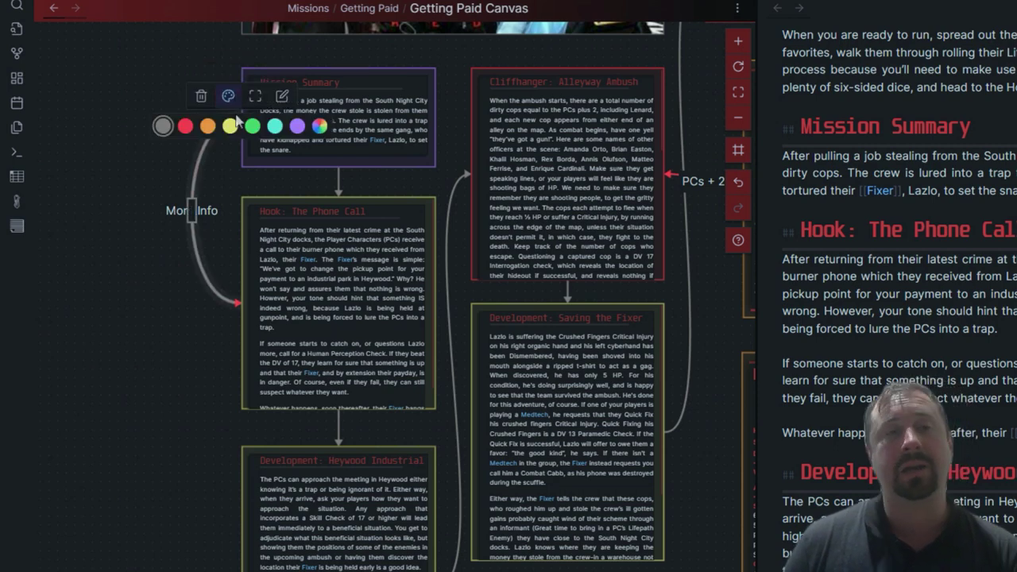
left_click(185, 125)
left_click(115, 155)
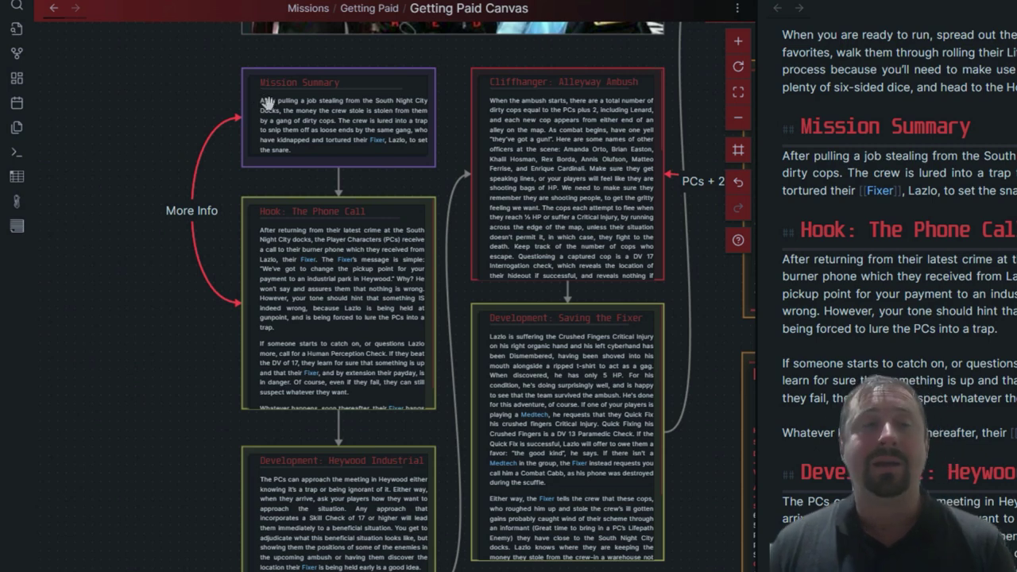
Delete both red connectors on the left side of the Mission Summary and Hook cards
left_click(198, 154)
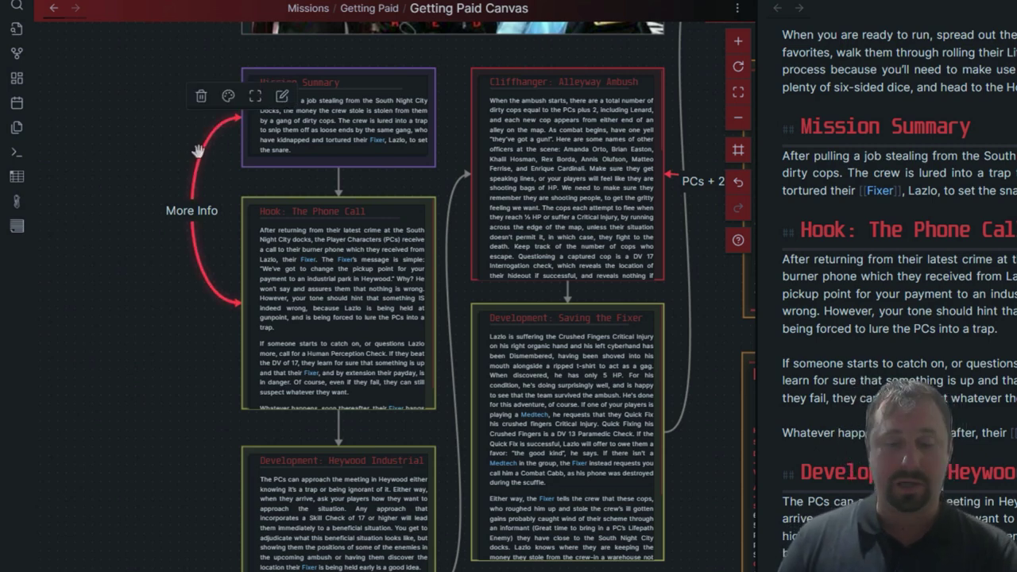
left_click(198, 152)
left_click(203, 153)
key("Delete")
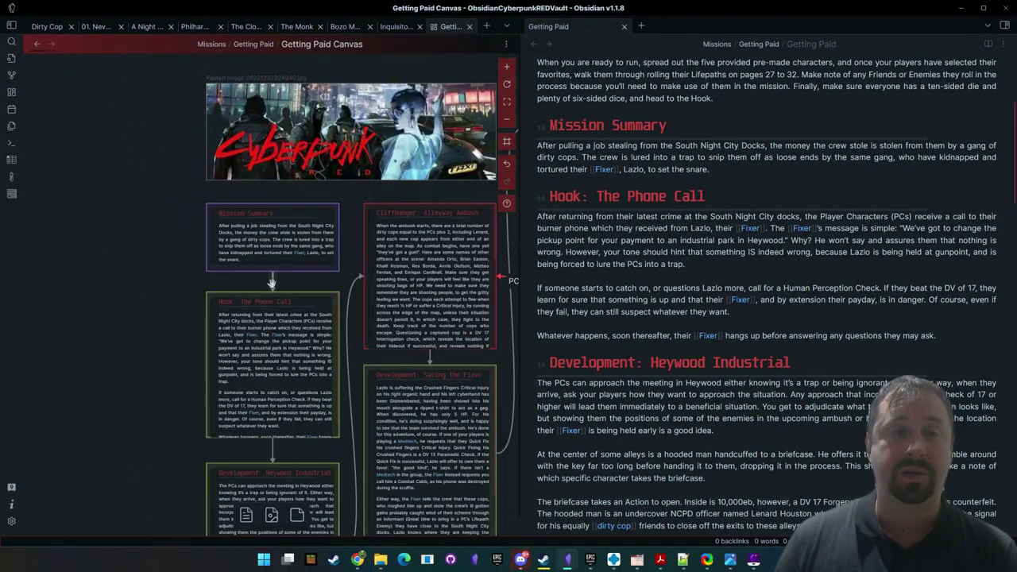
scroll(262, 285, "down", 3)
scroll(93, 238, "down", 3)
right_click(98, 155)
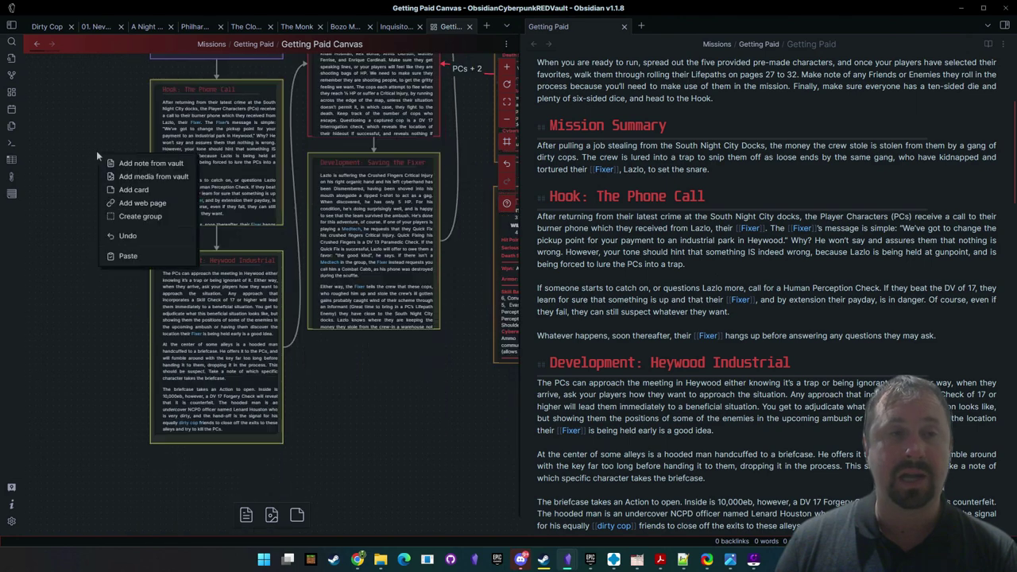
scroll(157, 267, "up", 5)
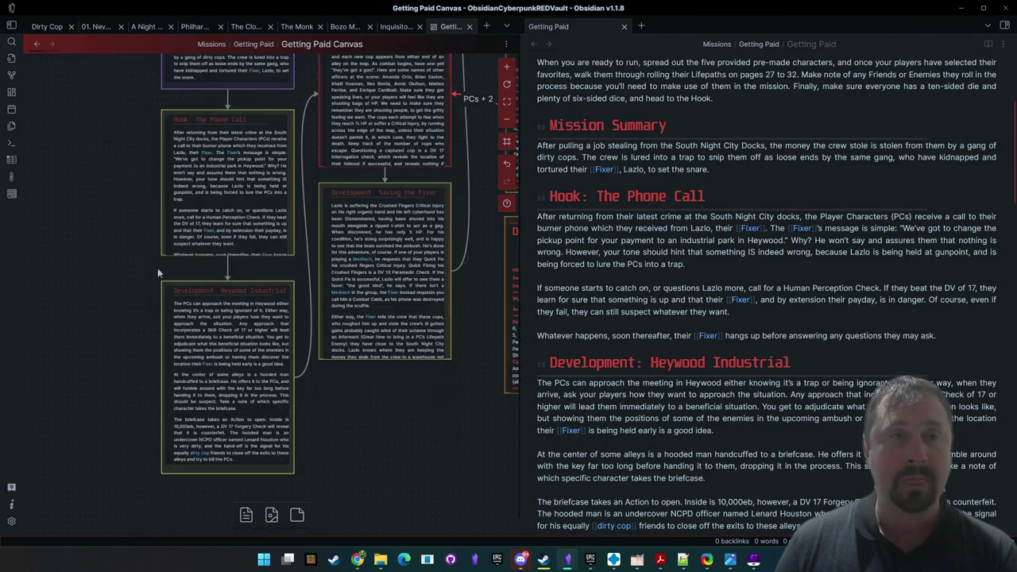
scroll(204, 471, "down", 3)
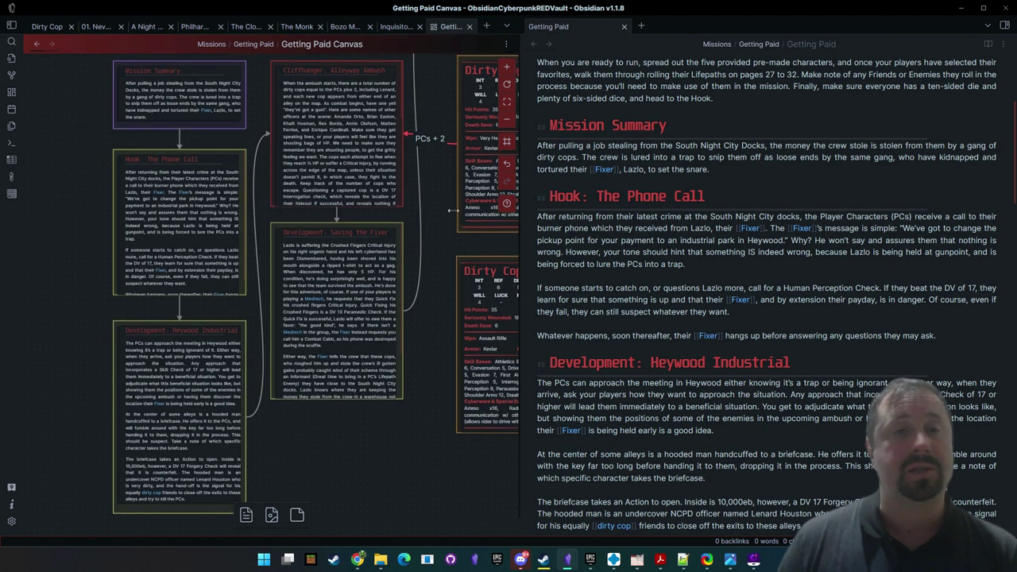
Switch the Getting Paid note to reading view and go to the Dirty Cop encounter and statblock under Violence
left_click(507, 121)
scroll(982, 303, "down", 3)
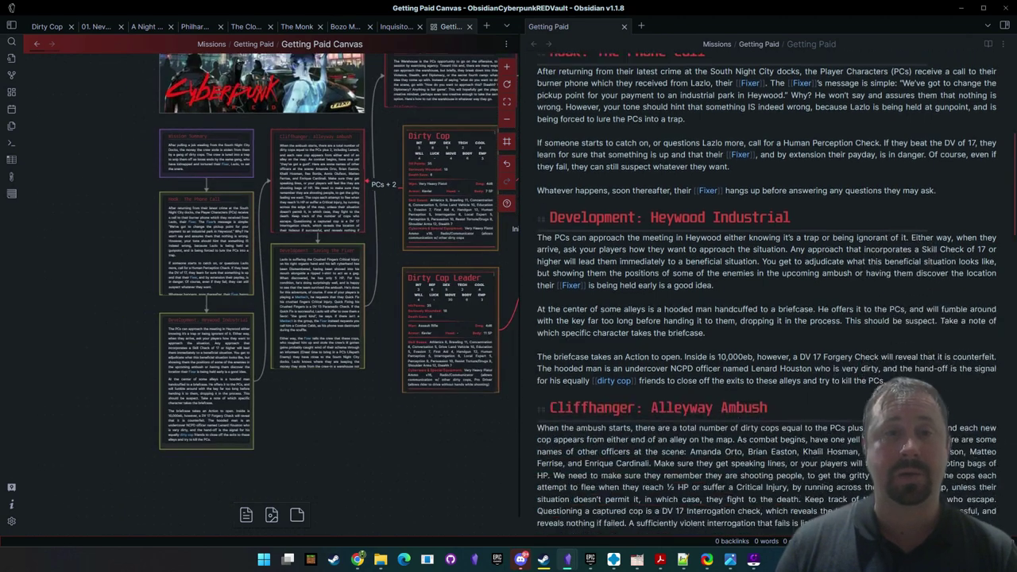
scroll(730, 151, "down", 2)
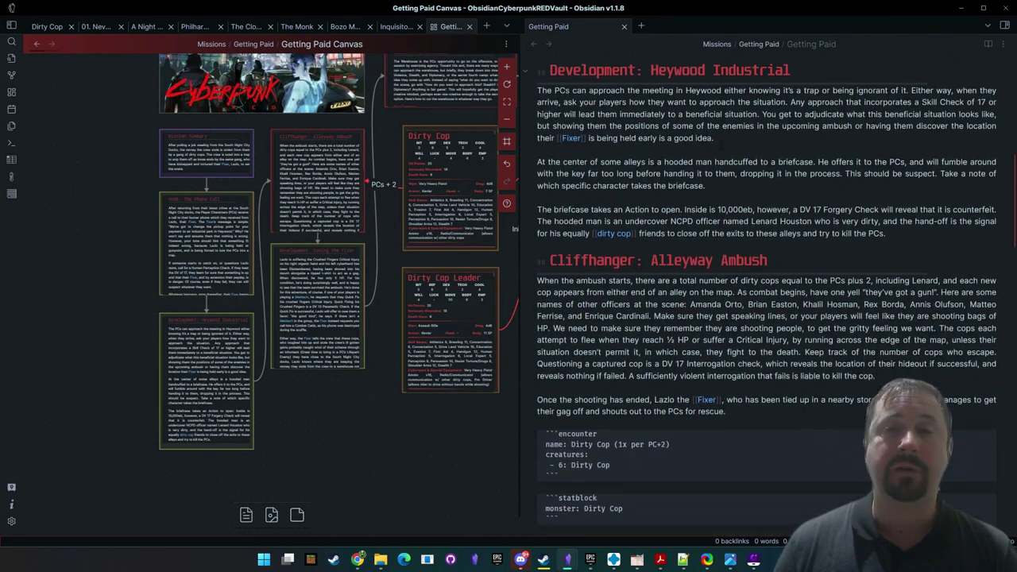
scroll(767, 294, "down", 7)
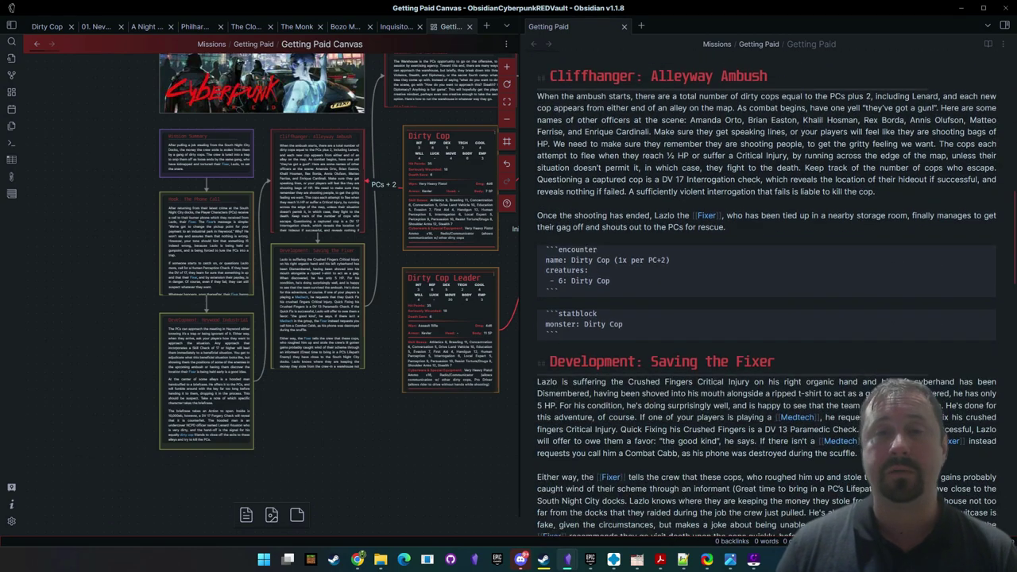
left_click(988, 44)
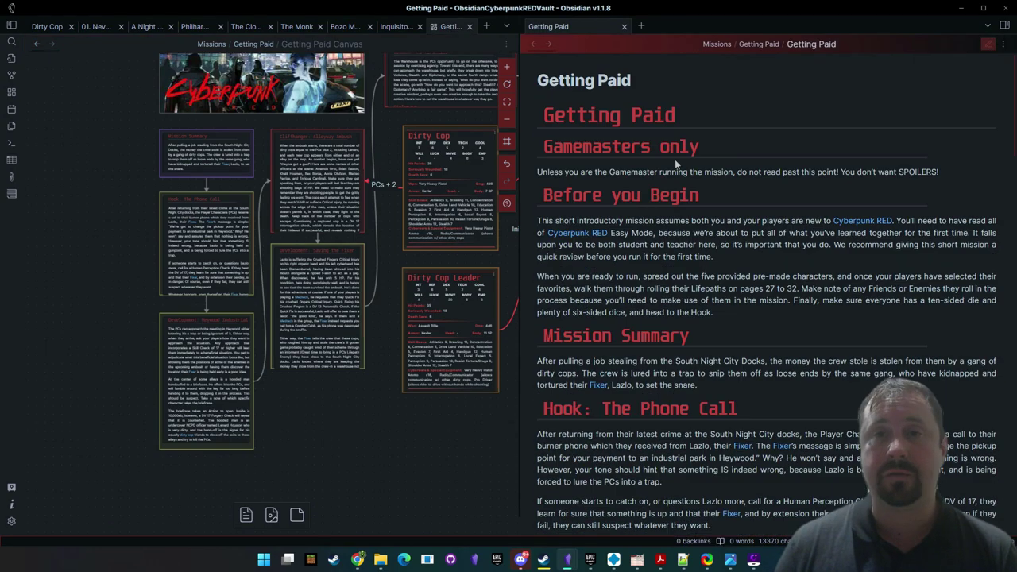
scroll(721, 190, "down", 10)
scroll(767, 294, "down", 3)
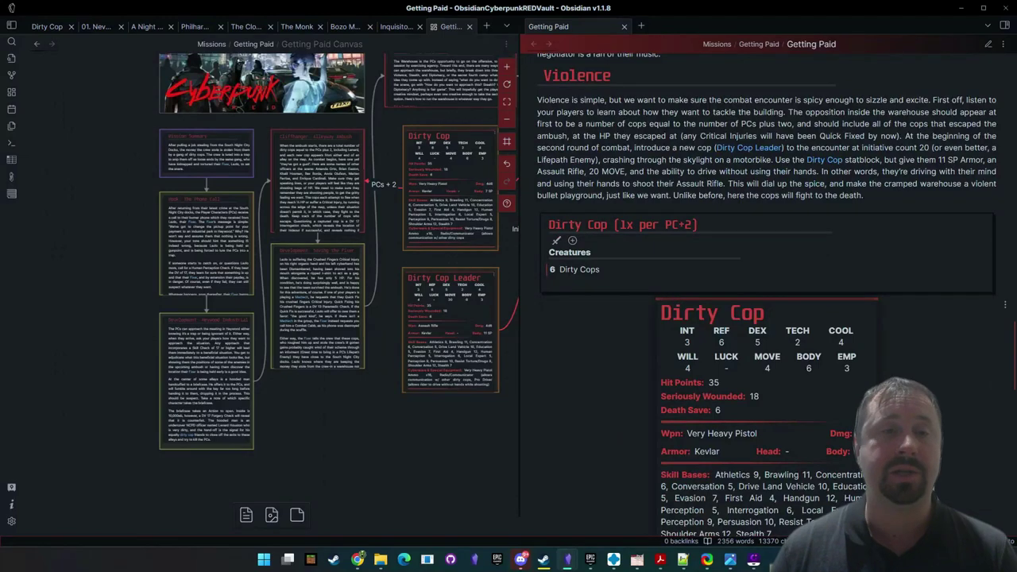
Review the start of the mission flow on the canvas, from the Mission Summary card to the Hook card
left_click_drag(477, 444, 505, 462)
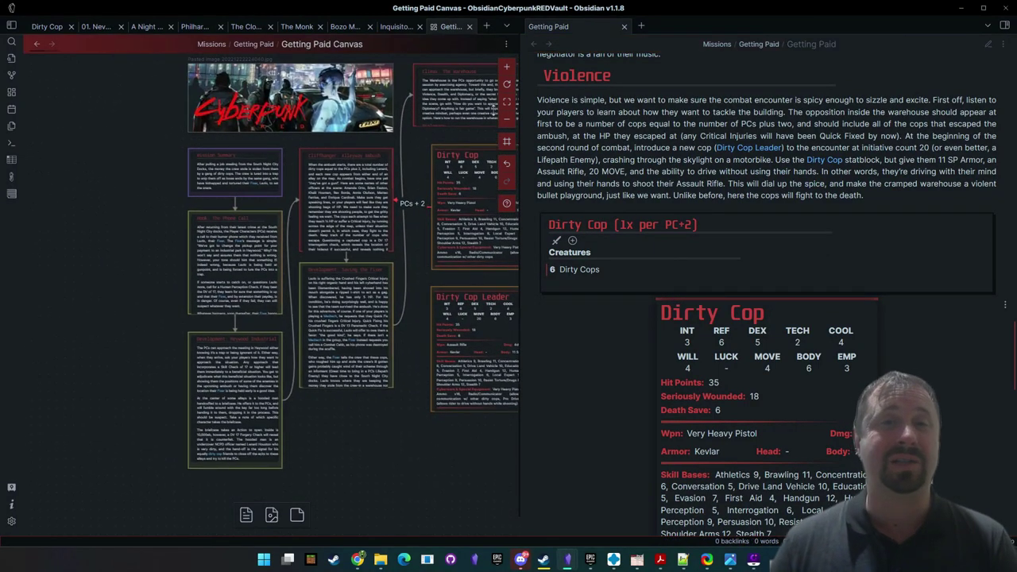
left_click(507, 66)
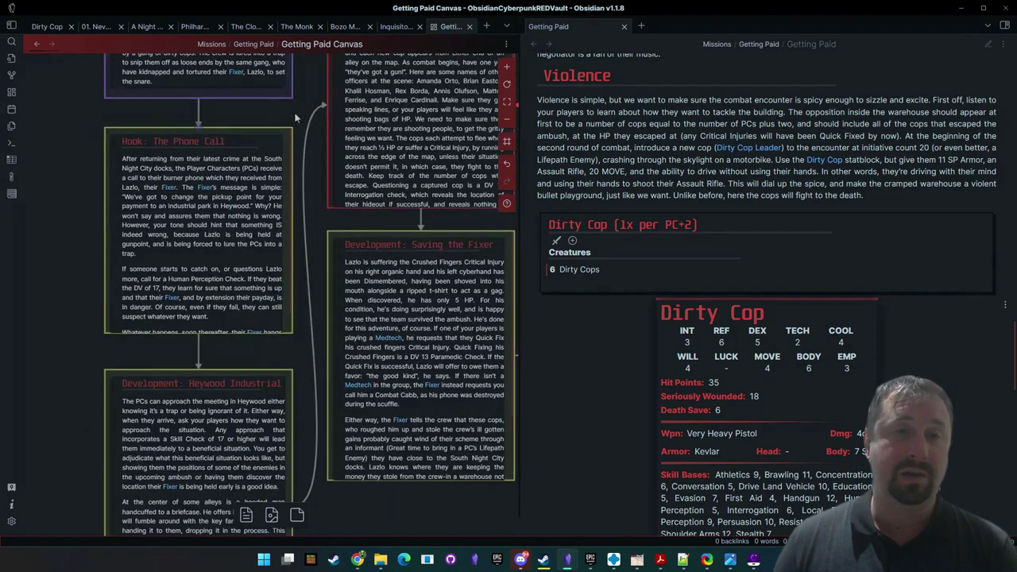
left_click_drag(301, 117, 301, 234)
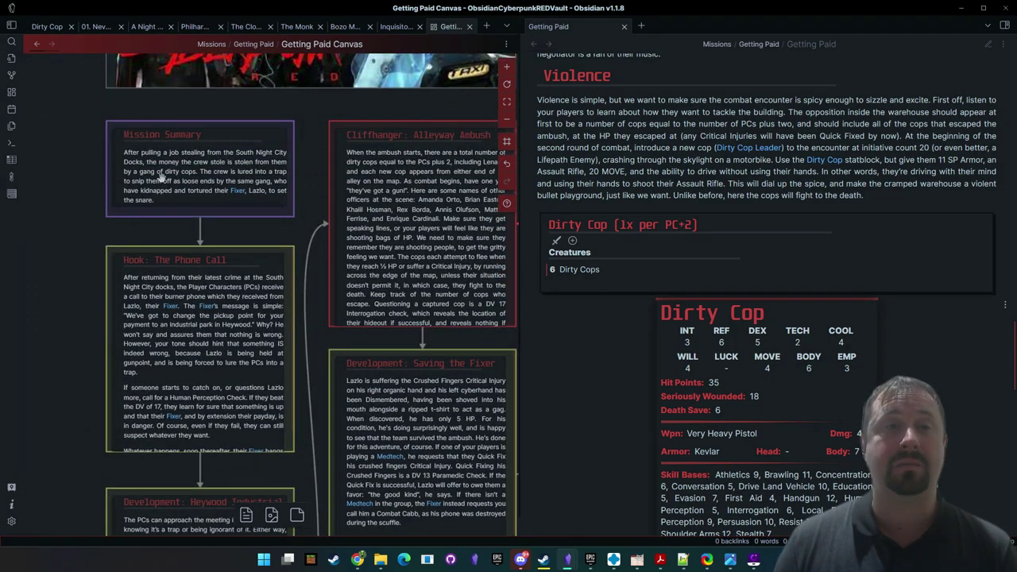
left_click(159, 176)
left_click(209, 105)
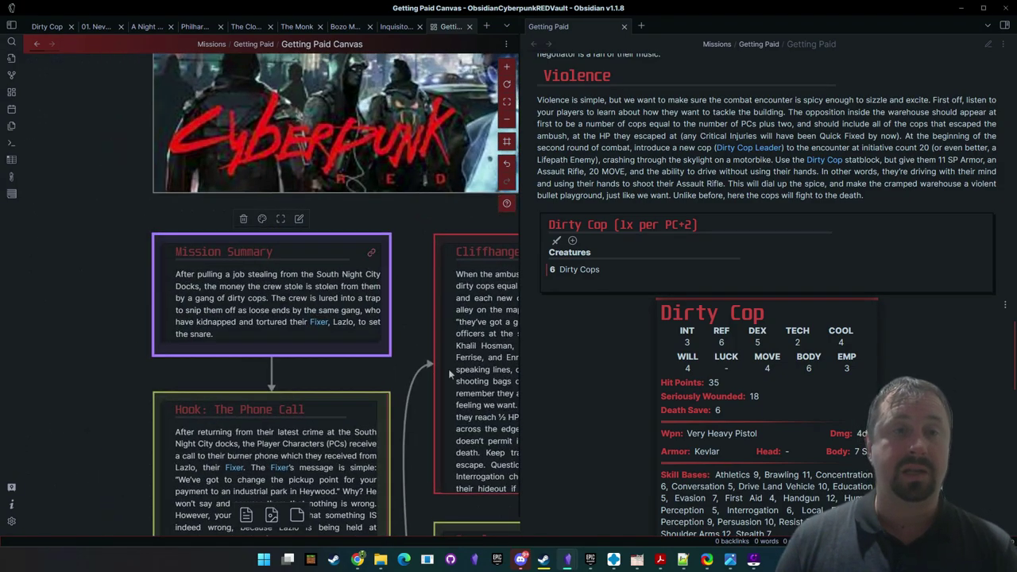
double_click(328, 301)
left_click(140, 271)
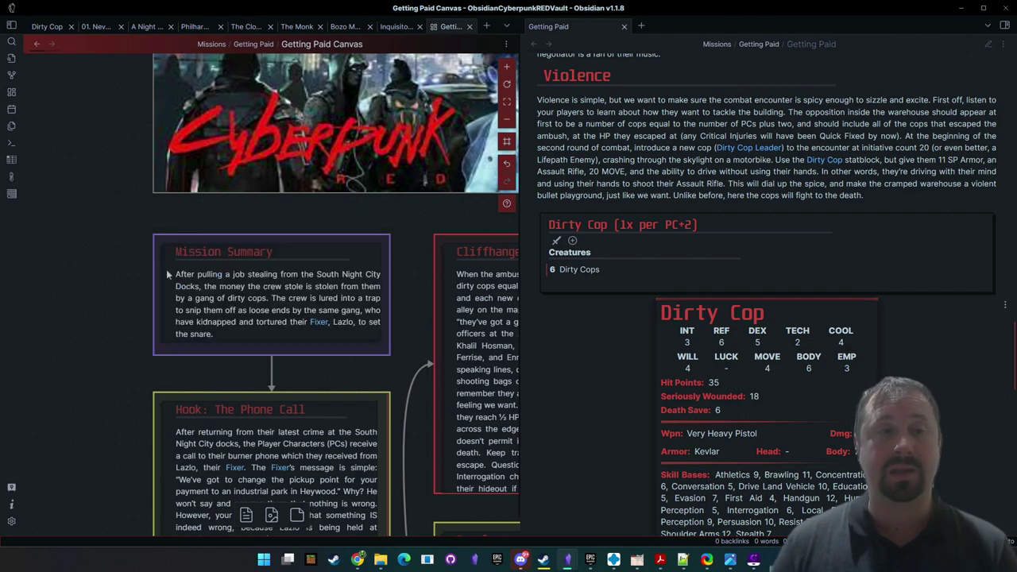
scroll(238, 344, "down", 5)
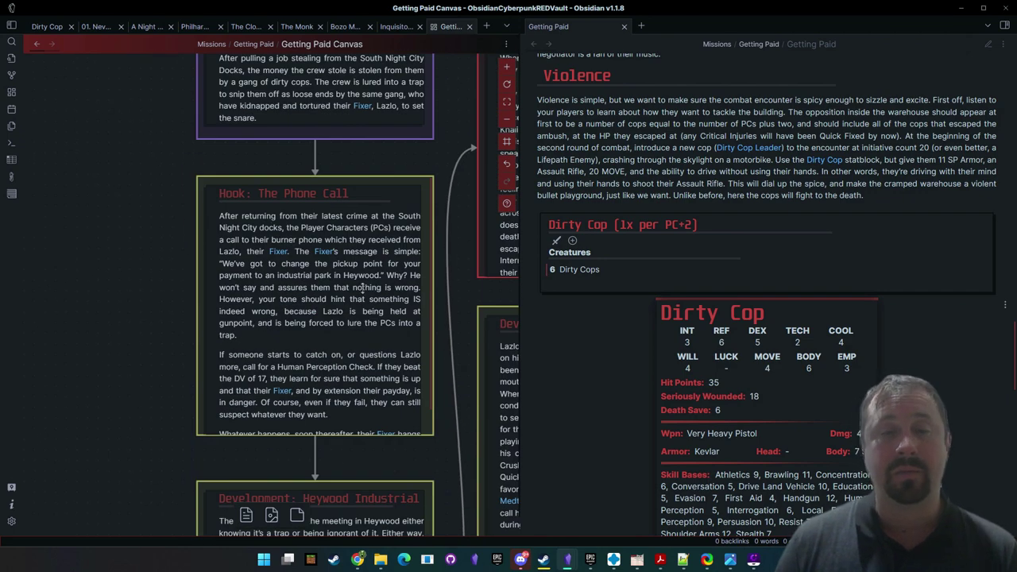
scroll(363, 287, "down", 2)
Follow the canvas connectors from the Dirty Cop and Dirty Cop Leader cards to the Warehouse approach cards and the Resolution card
left_click(507, 120)
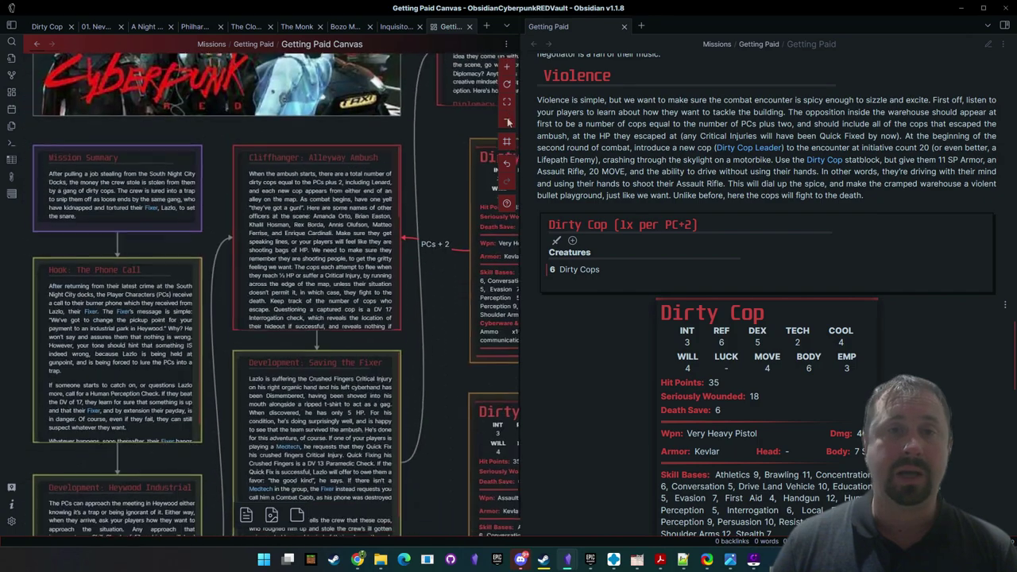
left_click_drag(308, 336, 148, 249)
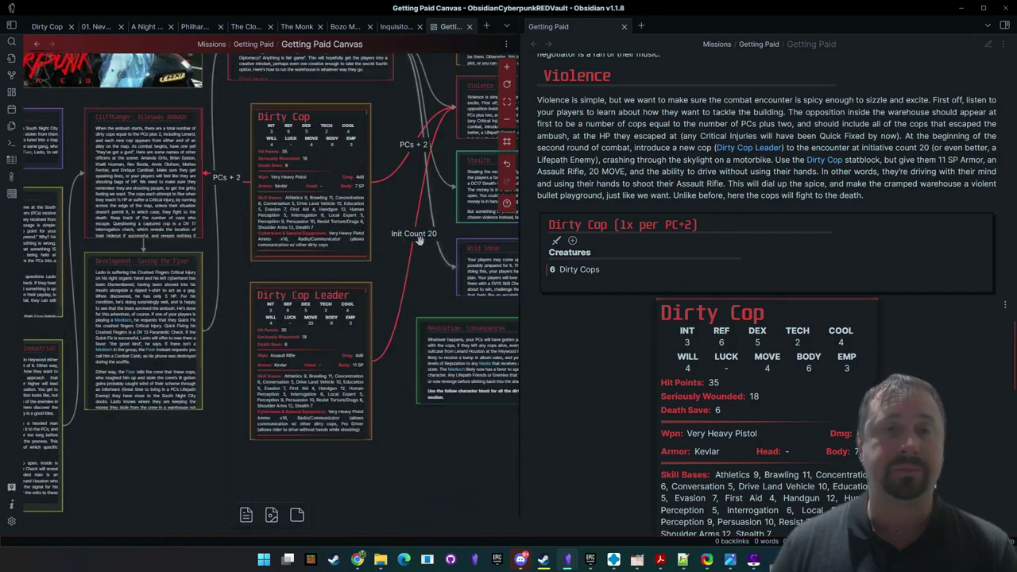
left_click_drag(420, 240, 442, 383)
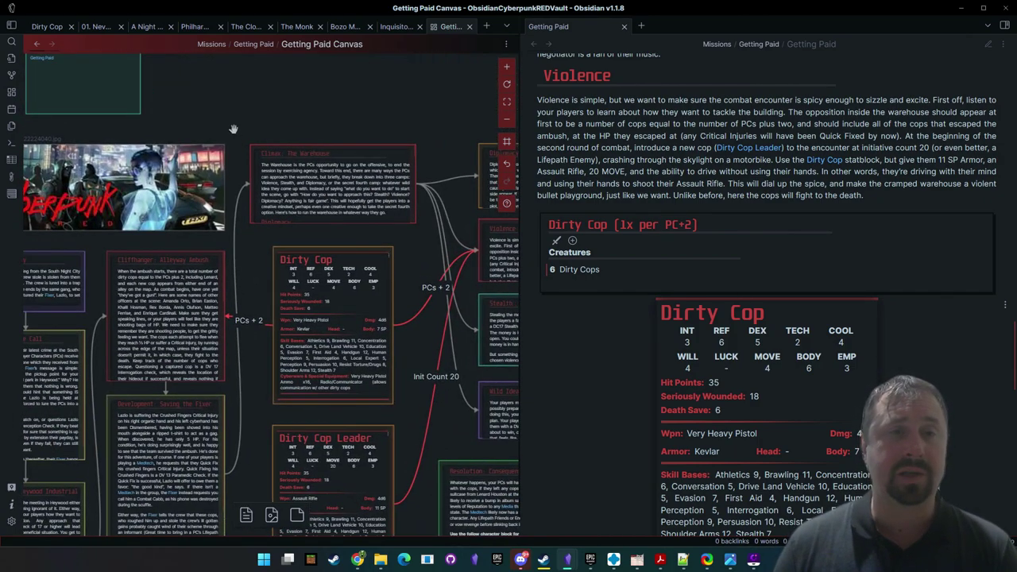
left_click_drag(417, 117, 209, 59)
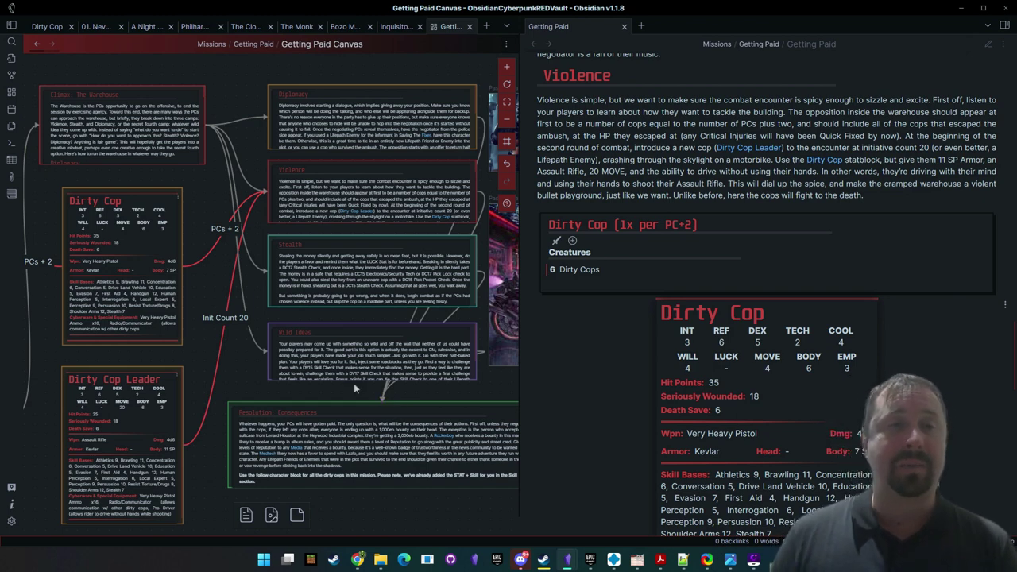
left_click_drag(244, 229, 395, 186)
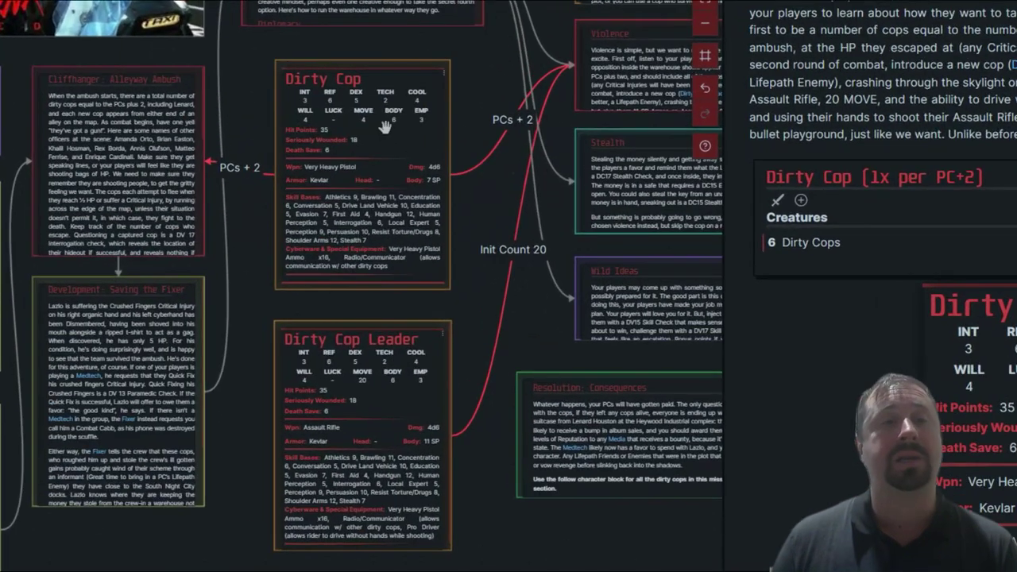
Show the statblock code behind the Dirty Cop card, then return the card to its rendered view
double_click(348, 236)
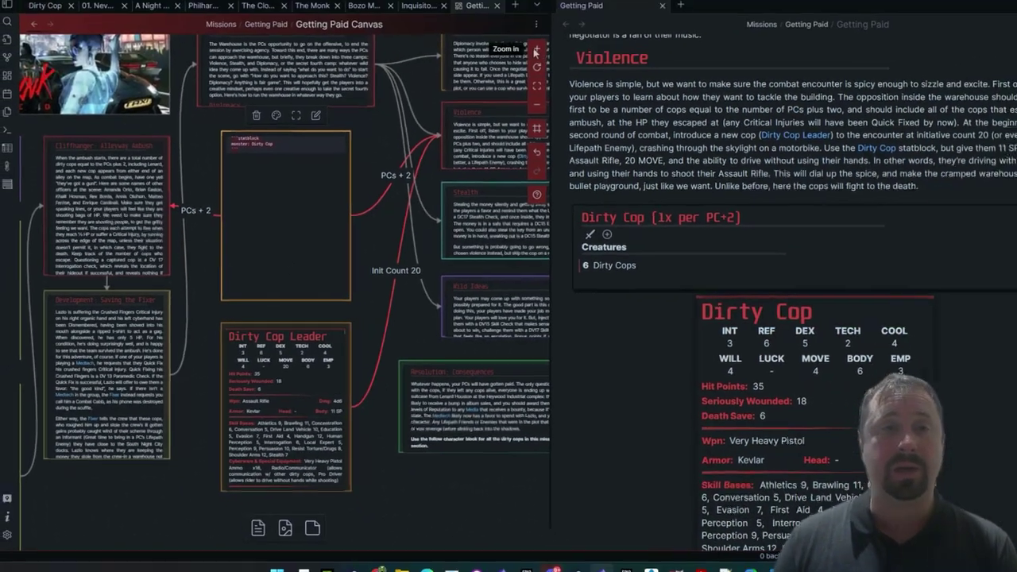
left_click(536, 50)
left_click(536, 50)
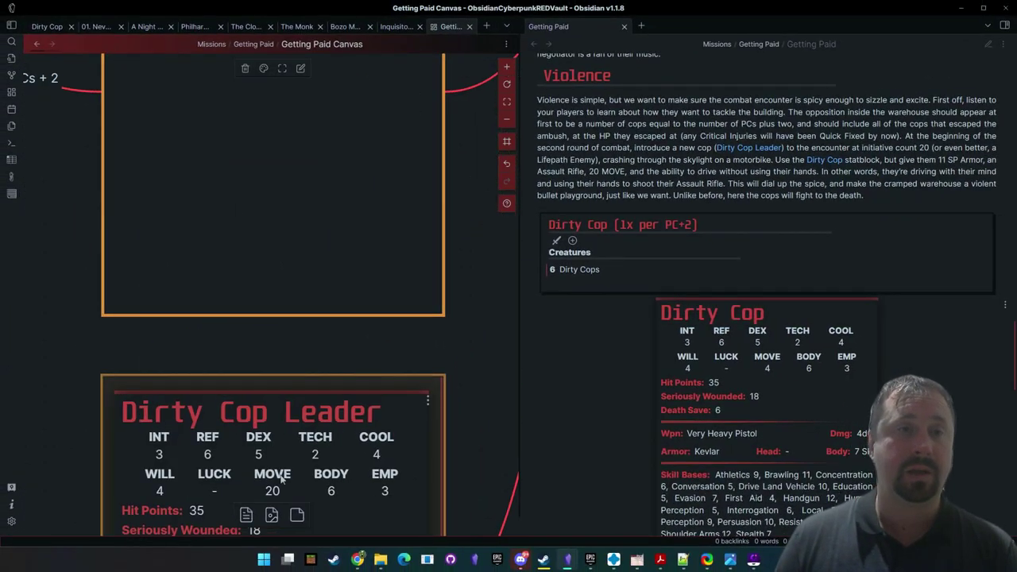
right_click(322, 263)
left_click(350, 298)
left_click(477, 164)
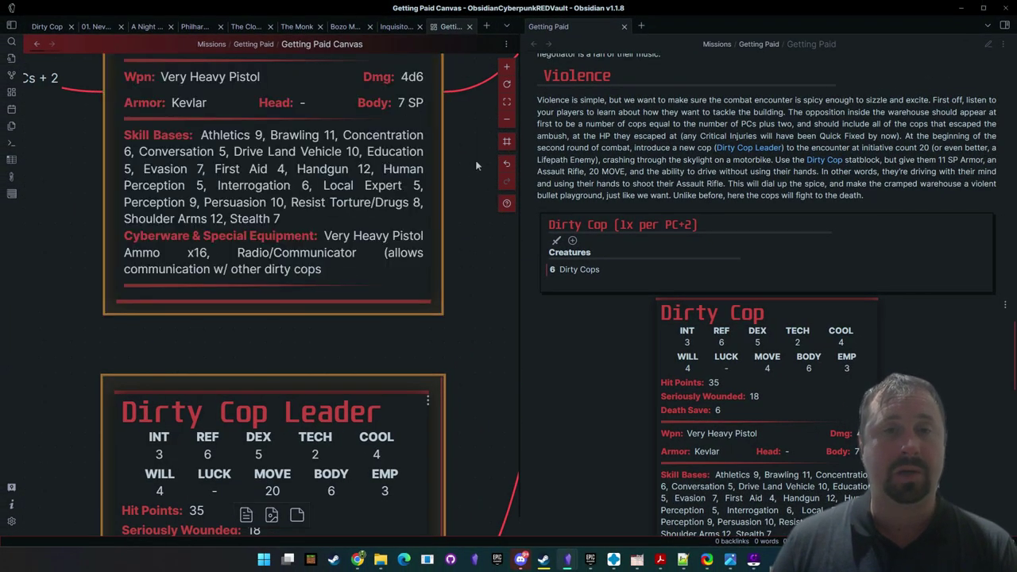
Add the "Insert Monster (TTRPG Statblock)" template below the Dirty Cop block in its card and check the rendered result
left_click_drag(477, 164, 517, 377)
double_click(282, 162)
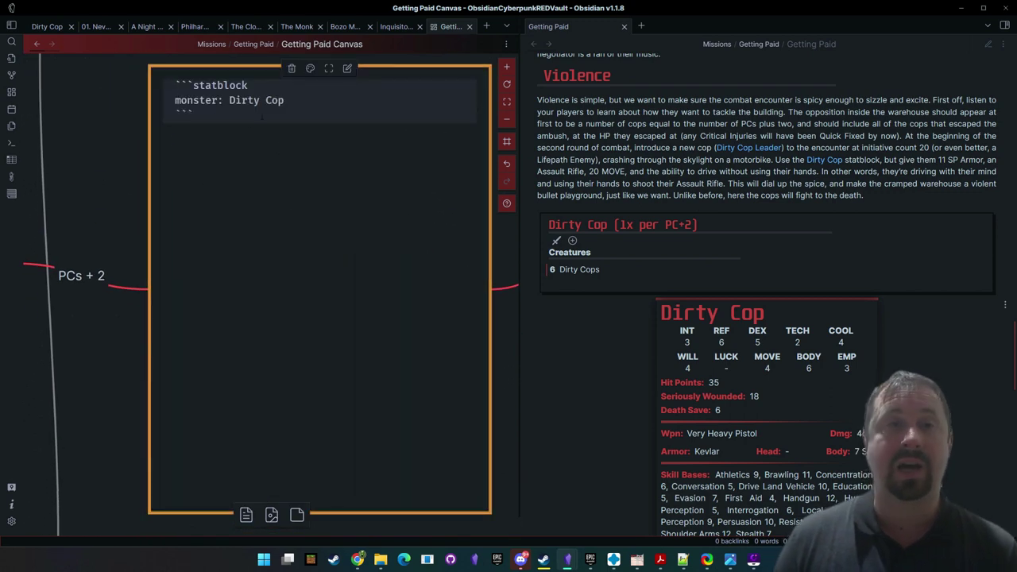
key("alt+e")
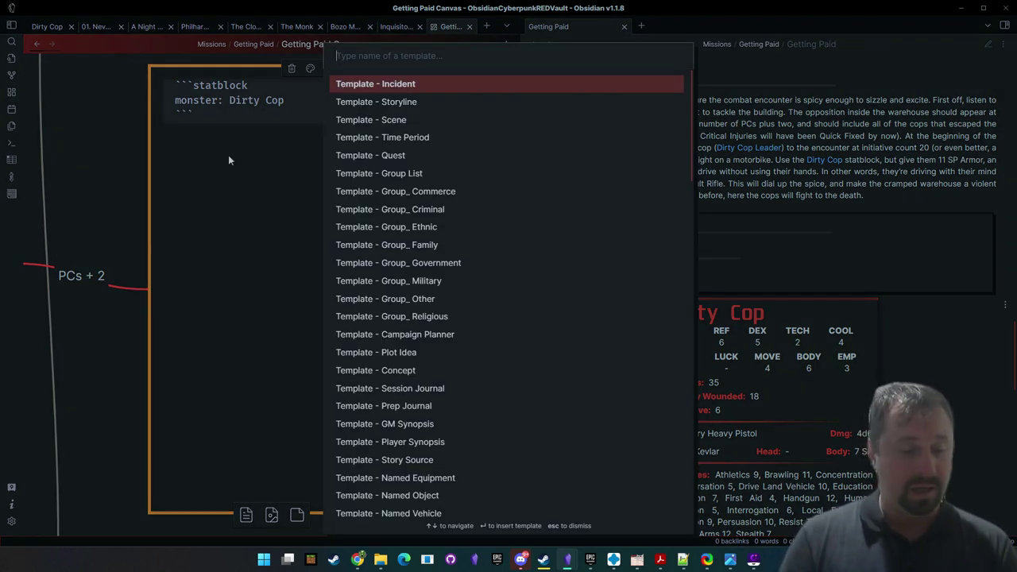
type("stat")
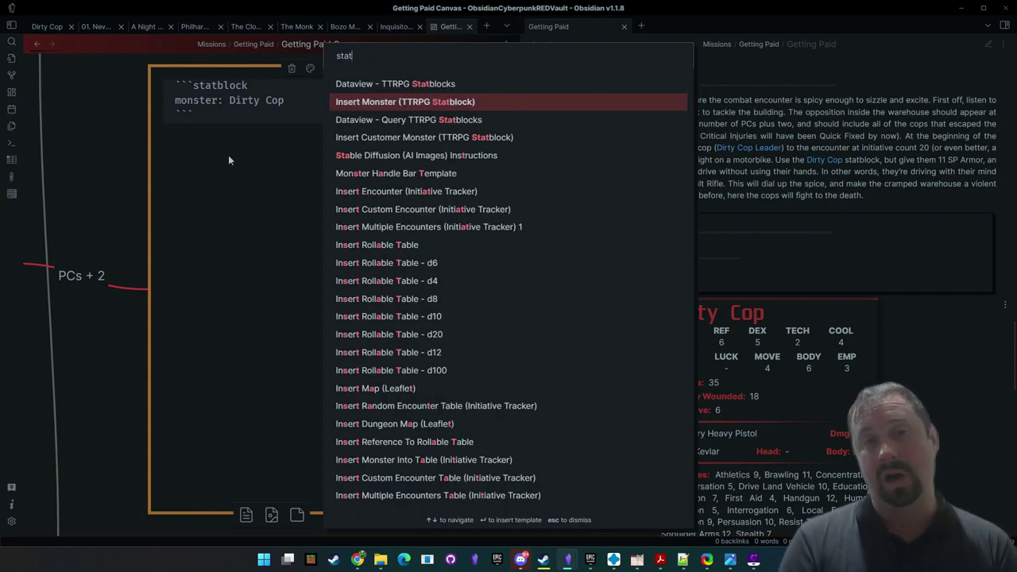
key("Return")
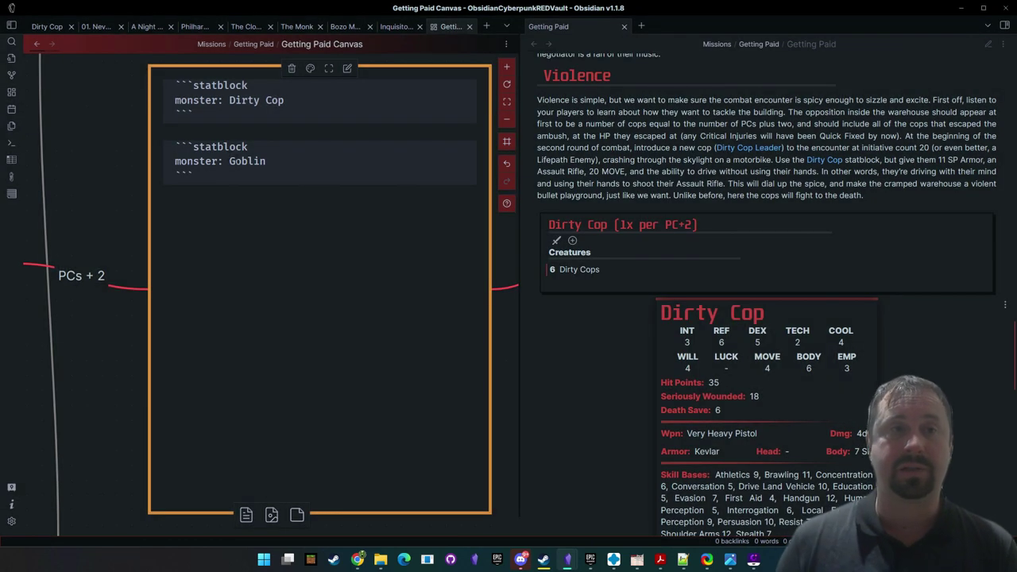
left_click(114, 200)
scroll(274, 267, "down", 5)
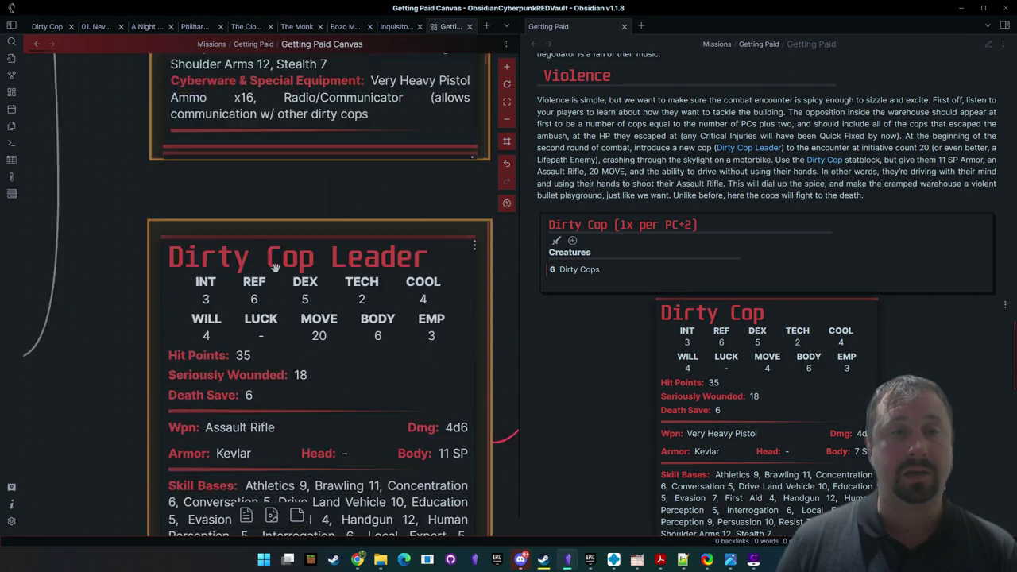
scroll(274, 266, "up", 5)
left_click(379, 229)
scroll(380, 225, "down", 2)
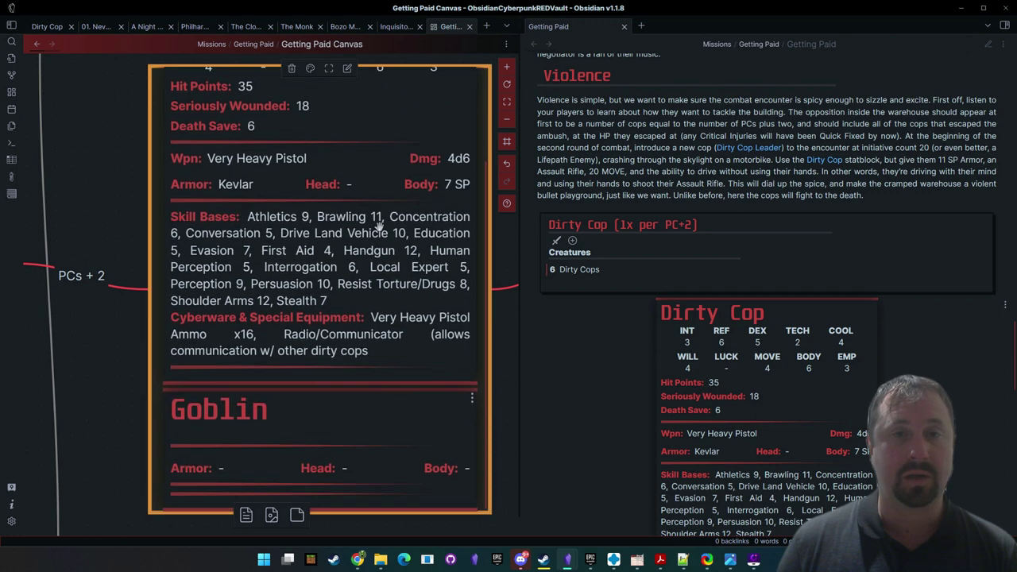
scroll(336, 409, "up", 2)
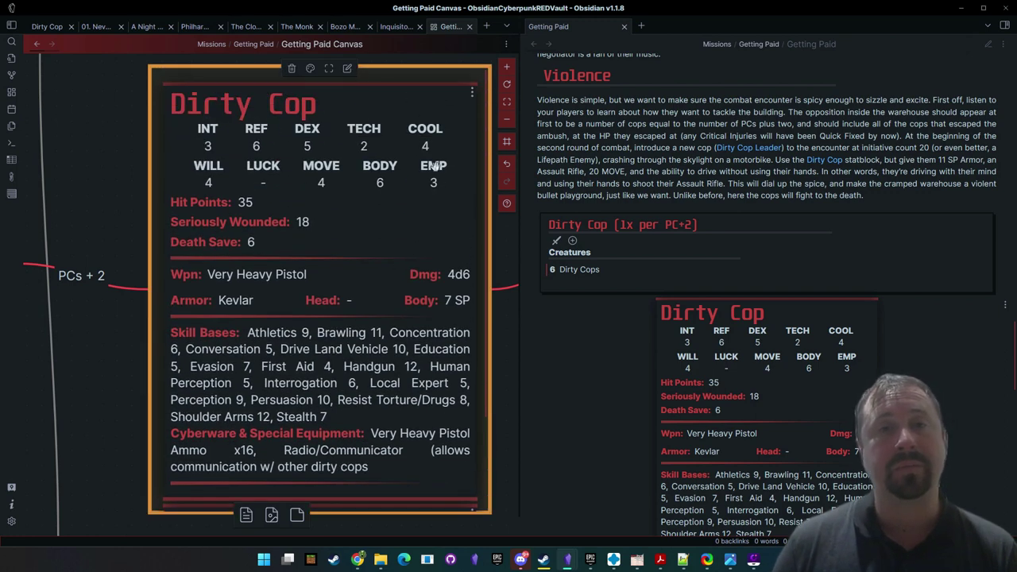
scroll(439, 392, "down", 2)
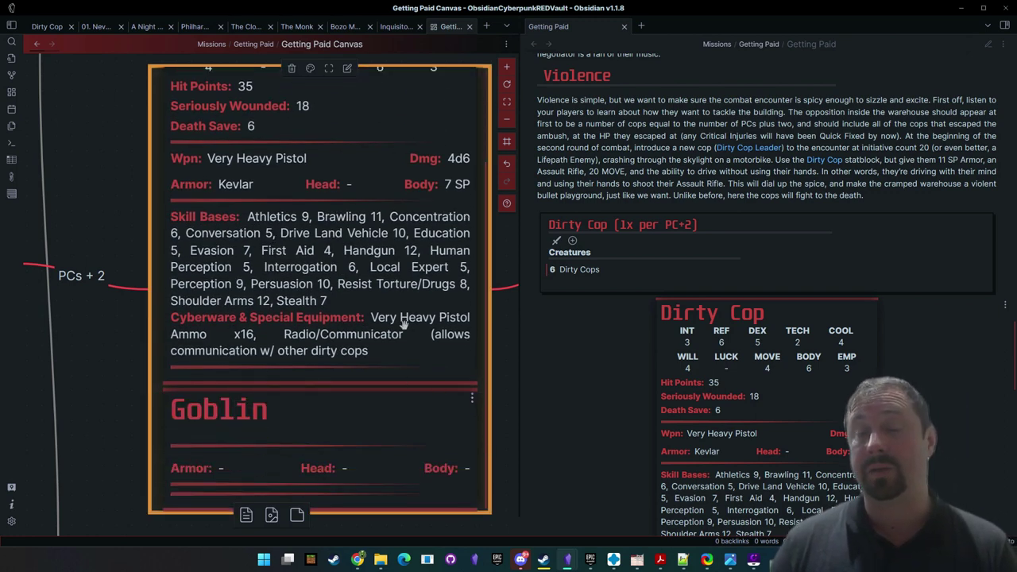
Delete the Goblin statblock from the Dirty Cop card and add blank lines above the Dirty Cop block
double_click(335, 212)
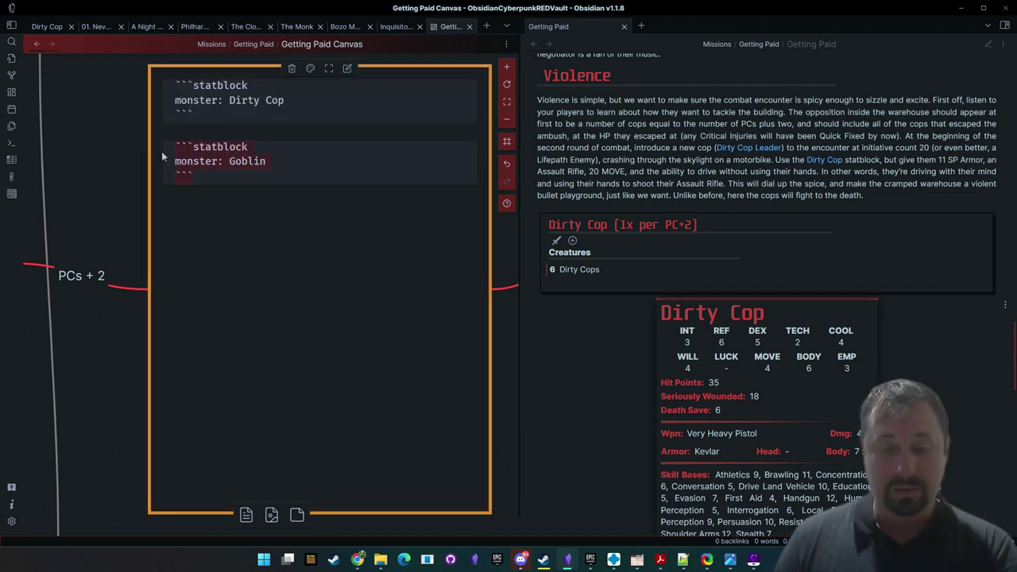
key("BackSpace")
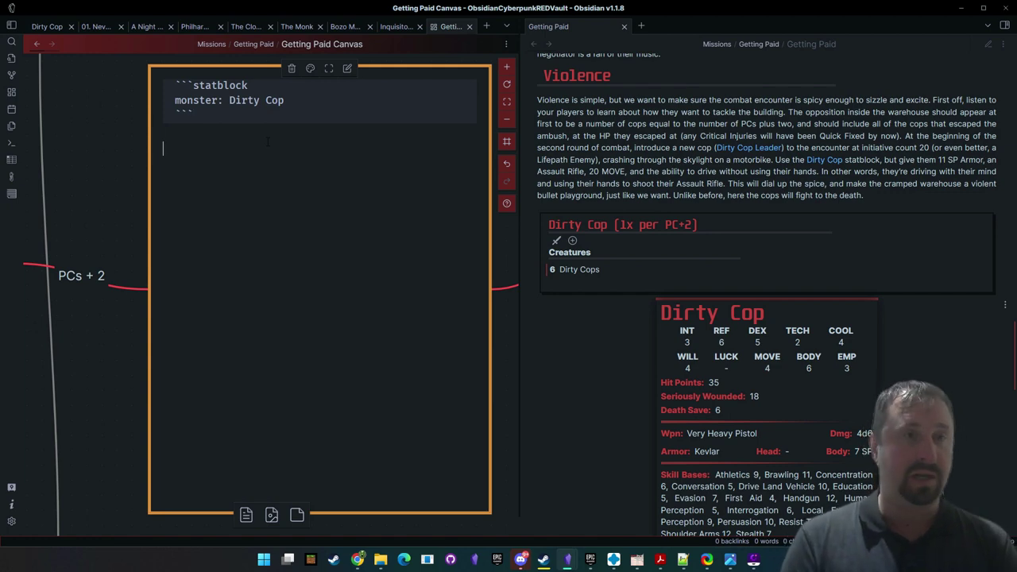
key("Return")
key("Return")
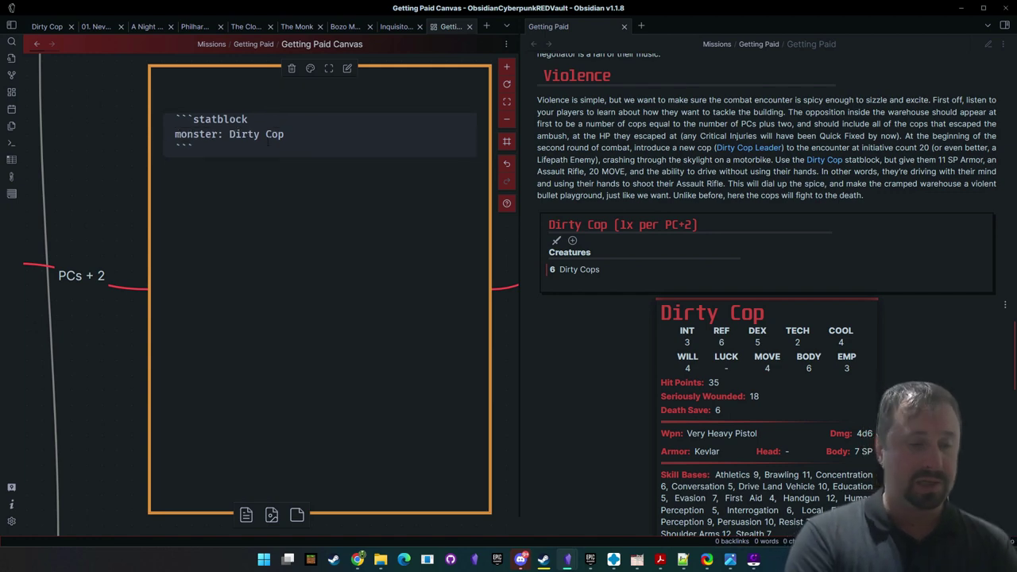
Add the "Insert Encounter (Initiative Tracker)" template above the Dirty Cop statblock and check how the card renders
key("alt+e")
type("encoun")
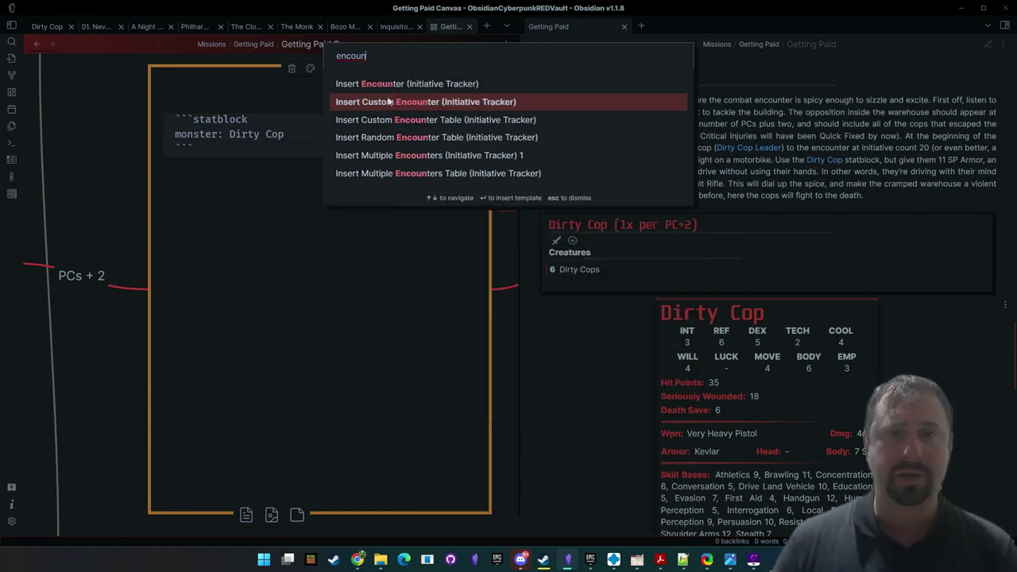
left_click(368, 84)
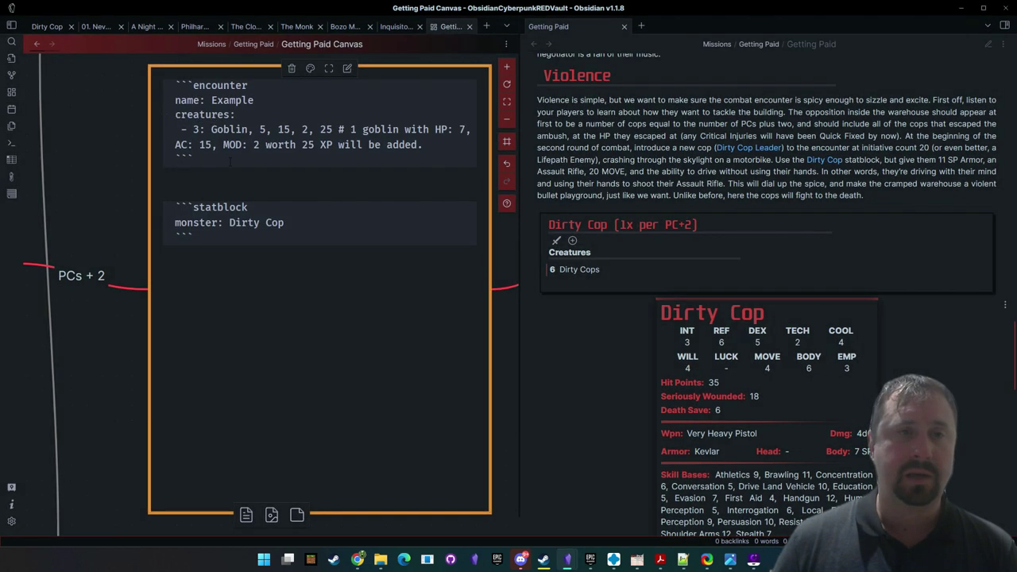
left_click(134, 189)
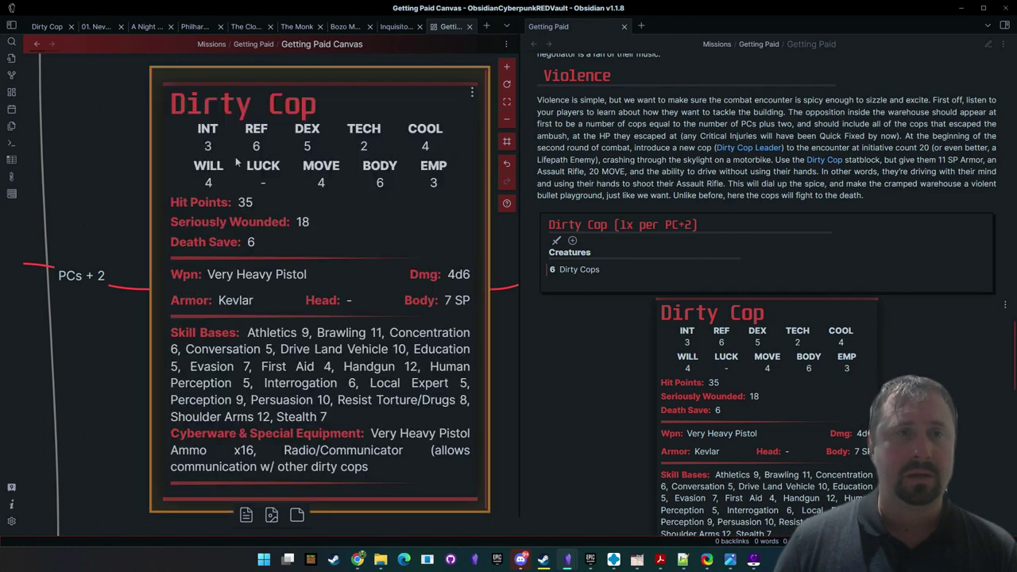
scroll(322, 386, "up", 2)
scroll(347, 270, "up", 1)
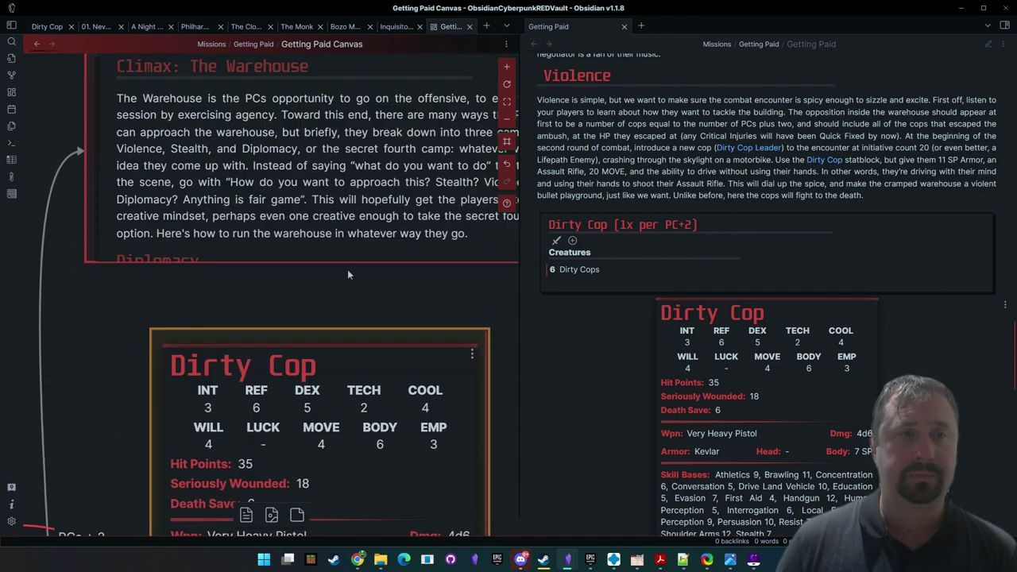
scroll(324, 278, "down", 3)
left_click(324, 278)
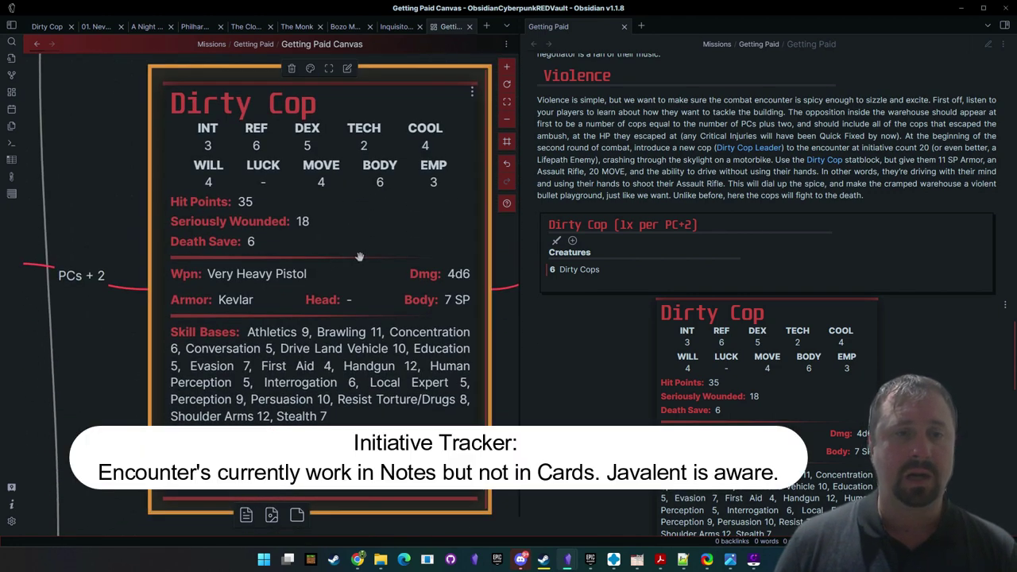
left_click(119, 183)
Change the encounter's creature from Goblin to Dirty Cop, remove the stats and comment after the name, and return to the rendered card
double_click(397, 173)
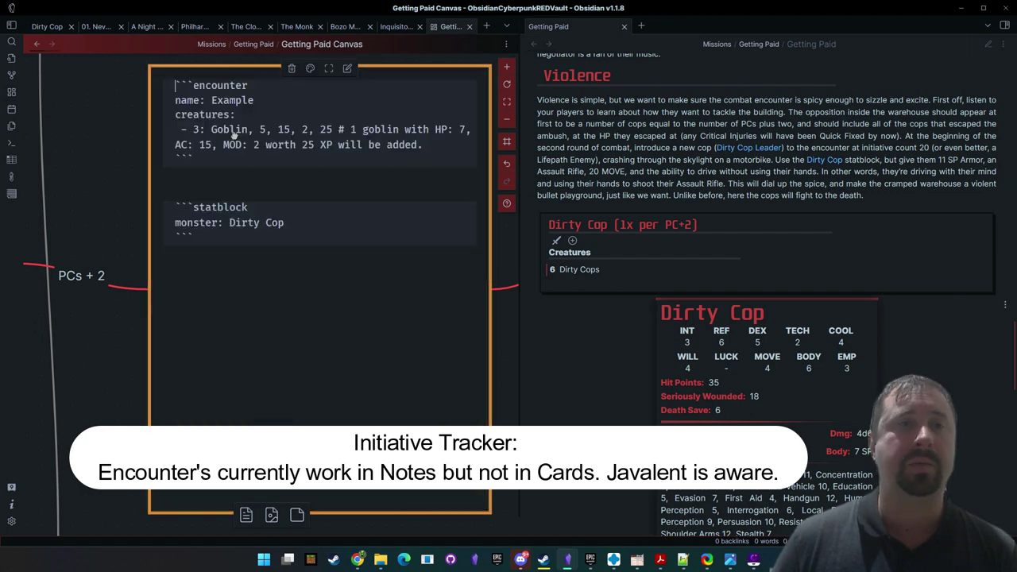
left_click(278, 225)
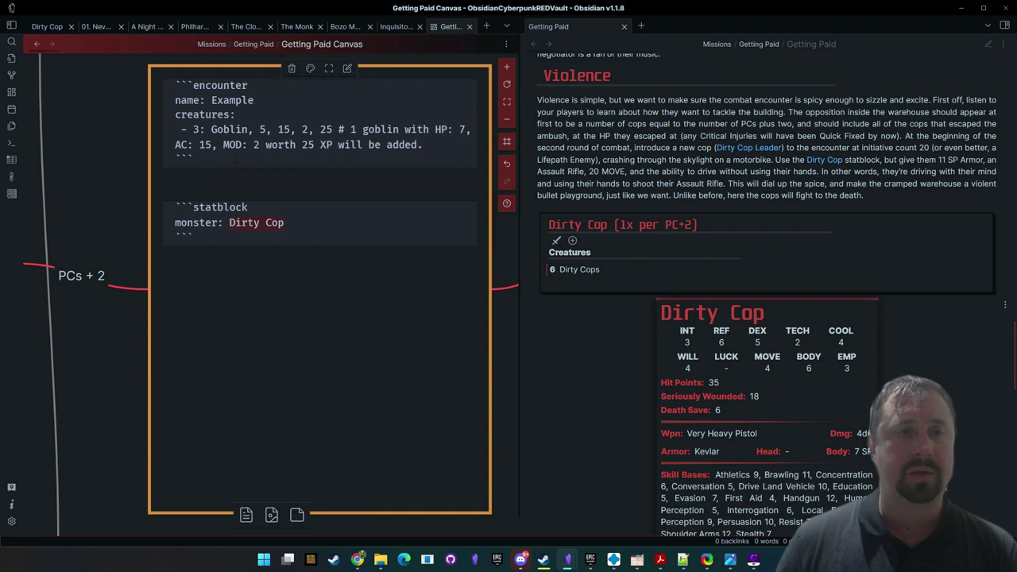
double_click(225, 128)
type("Dirty Cop")
left_click(381, 144)
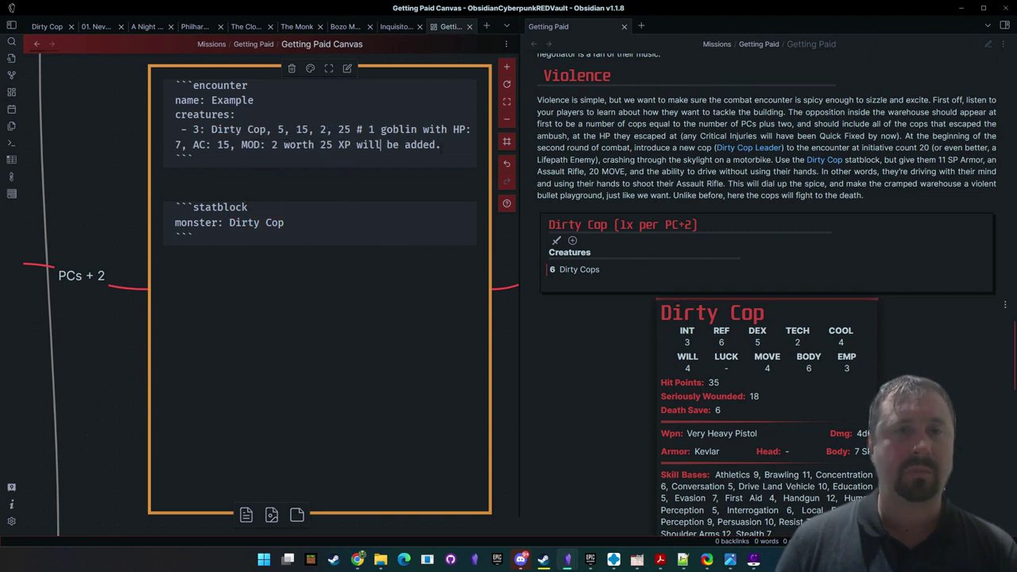
key("BackSpace")
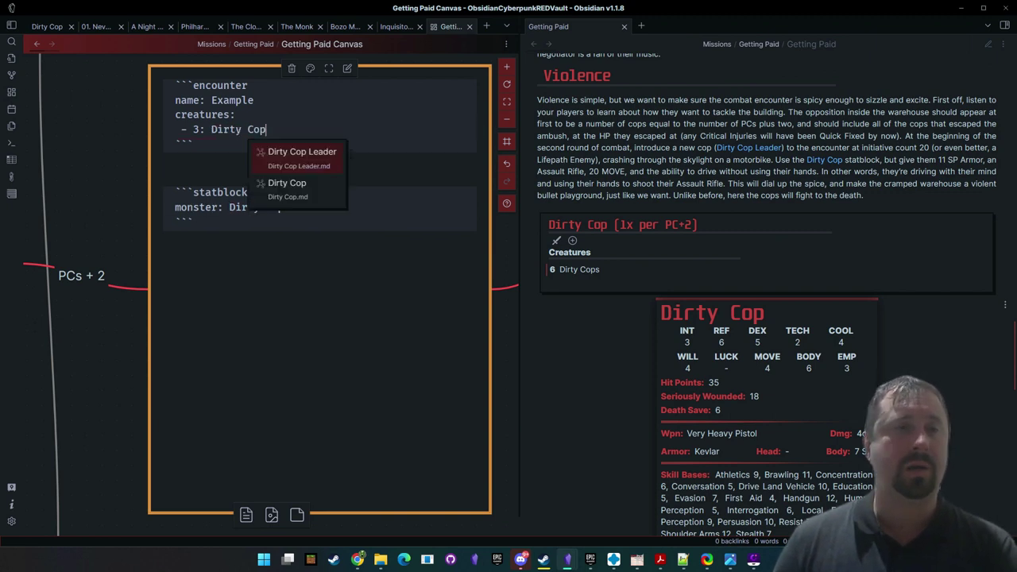
key("Escape")
left_click(125, 184)
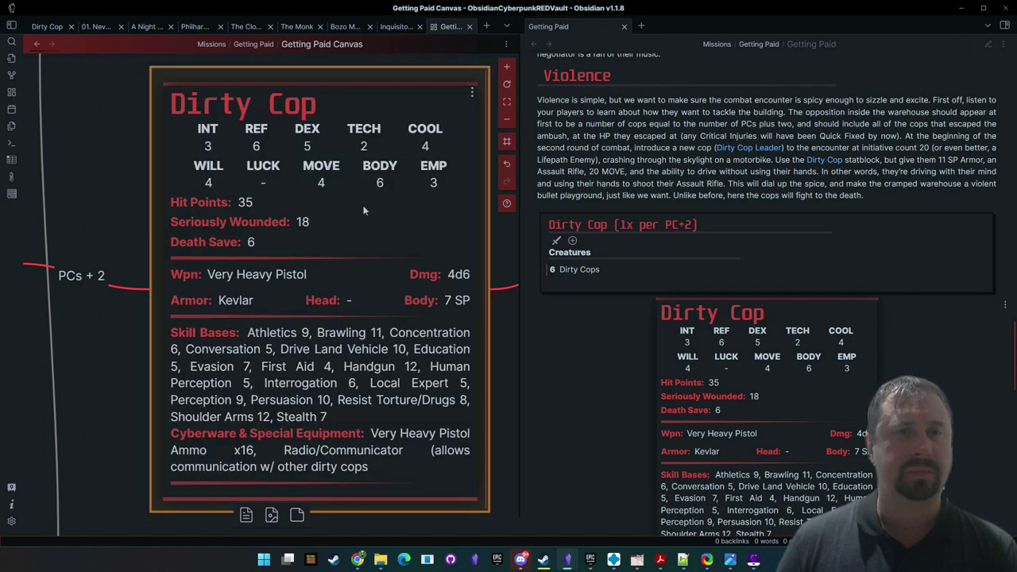
Delete the encounter block and the blank lines above the Dirty Cop statblock, and return the card to its rendered view
scroll(357, 208, "up", 5)
scroll(355, 208, "down", 5)
left_click(365, 228)
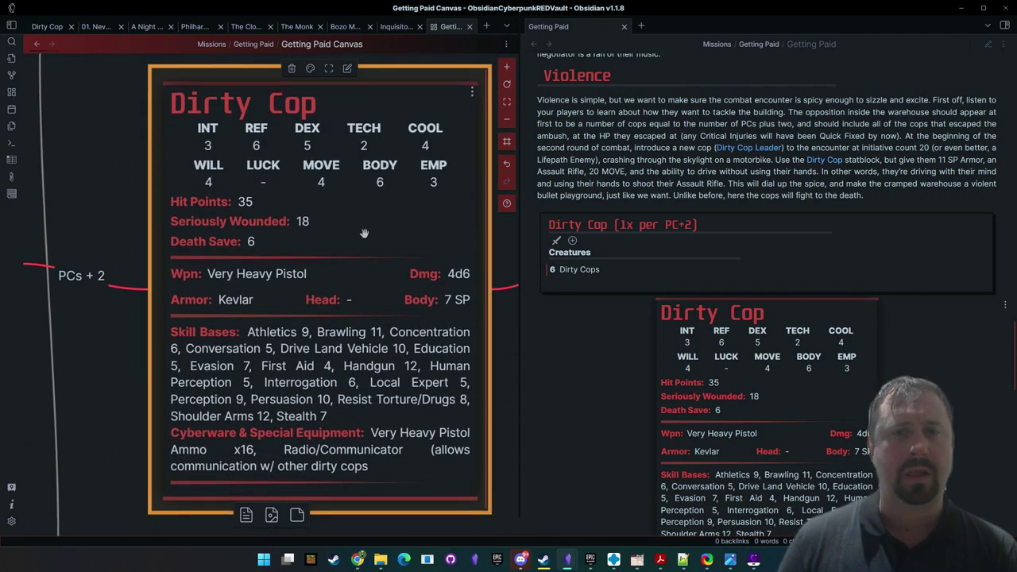
left_click(365, 228)
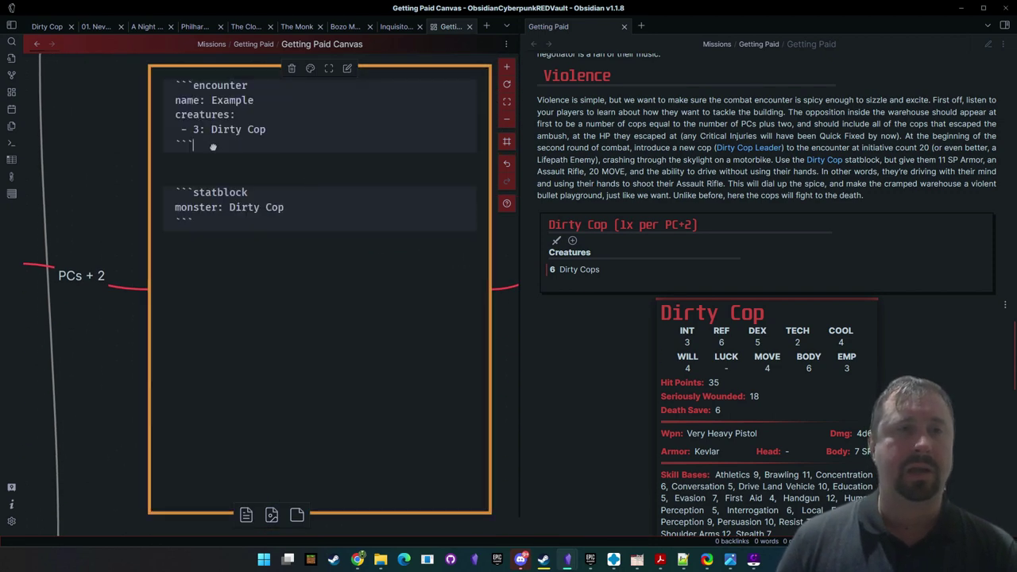
key("shift+Up")
key("shift+Up")
key("shift+Home")
key("BackSpace")
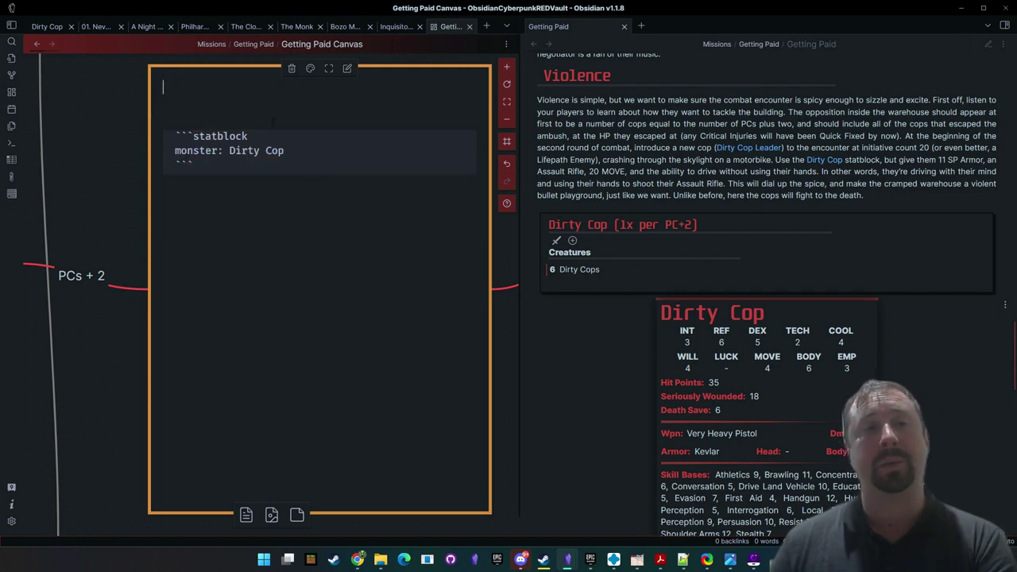
key("Delete")
key("Delete")
key("Delete")
left_click(79, 176)
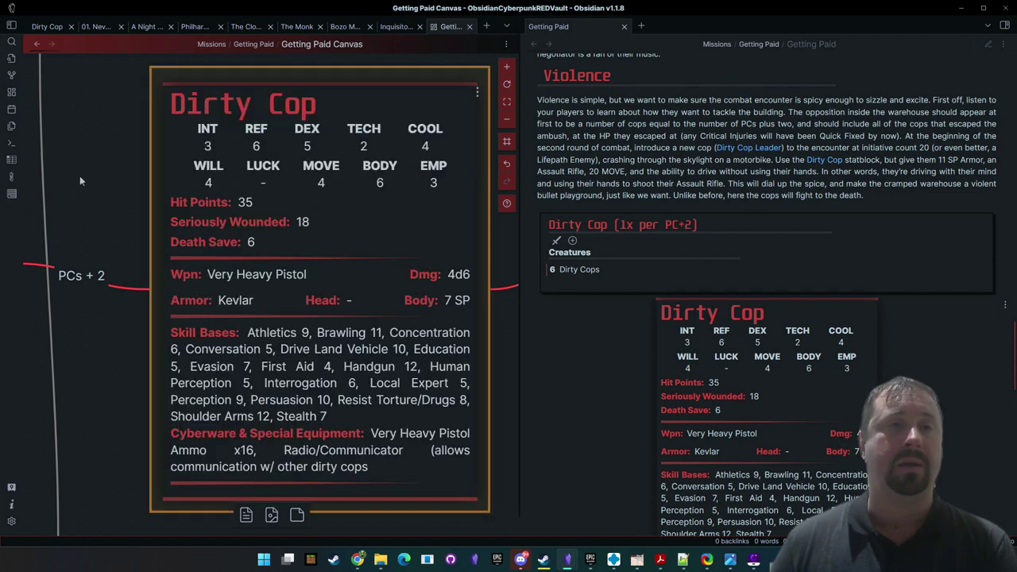
Review the canvas overview, following the links from the Dirty Cop and Dirty Cop Leader cards to the mission sections
left_click(506, 119)
left_click(506, 118)
left_click(506, 119)
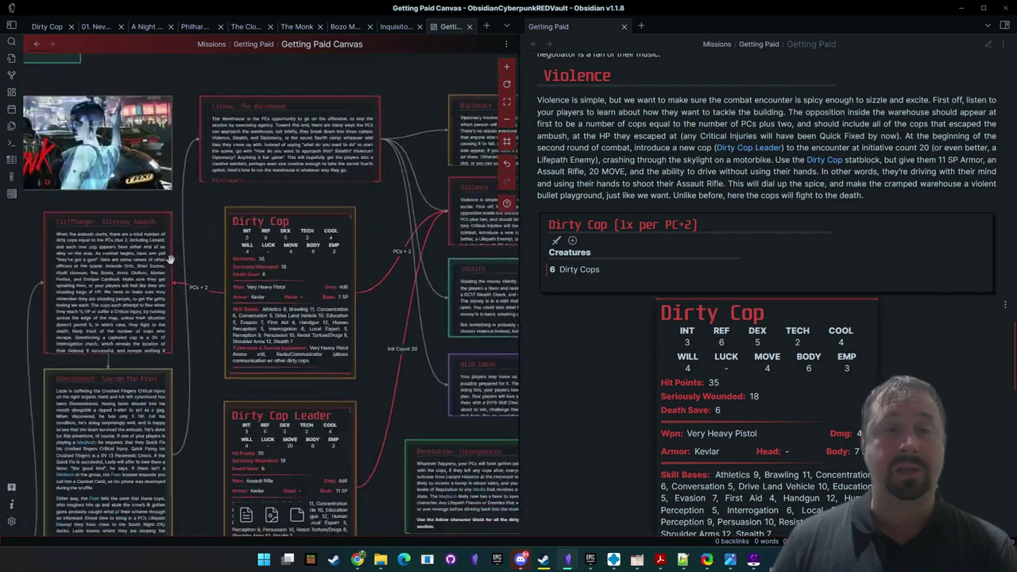
left_click_drag(323, 215, 320, 200)
scroll(271, 209, "down", 3)
scroll(320, 228, "up", 3)
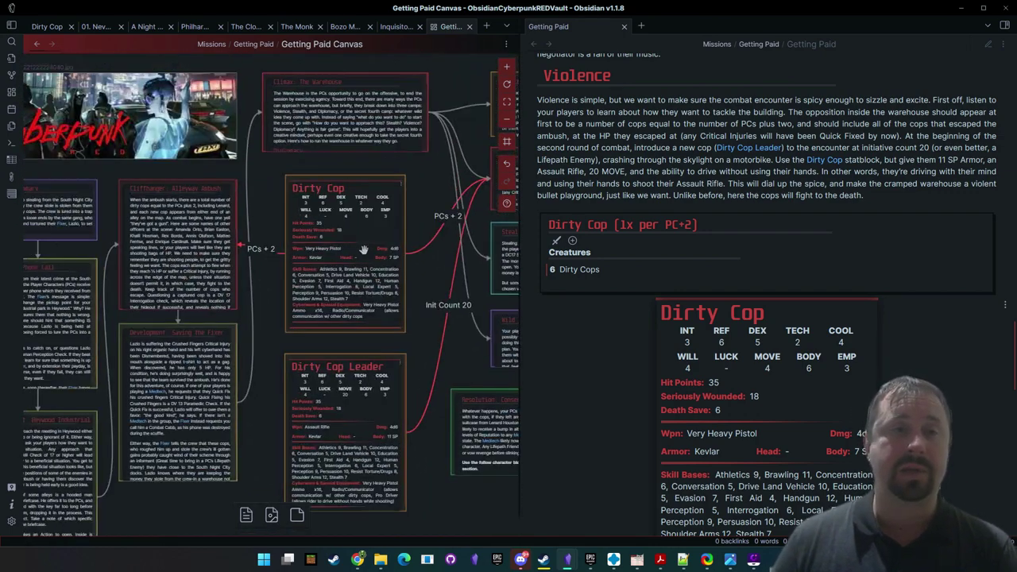
left_click_drag(165, 229, 250, 200)
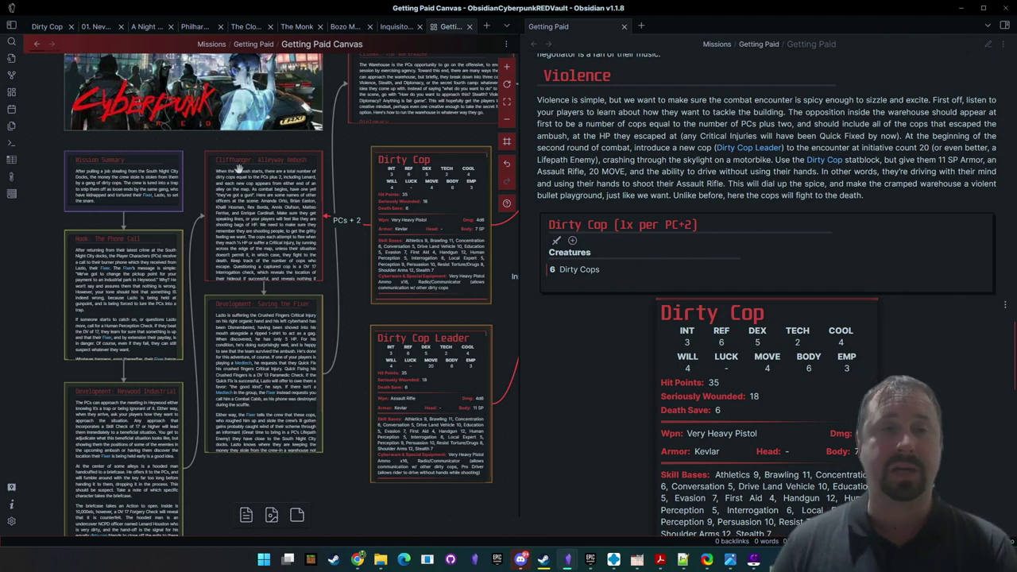
left_click_drag(168, 195, 53, 240)
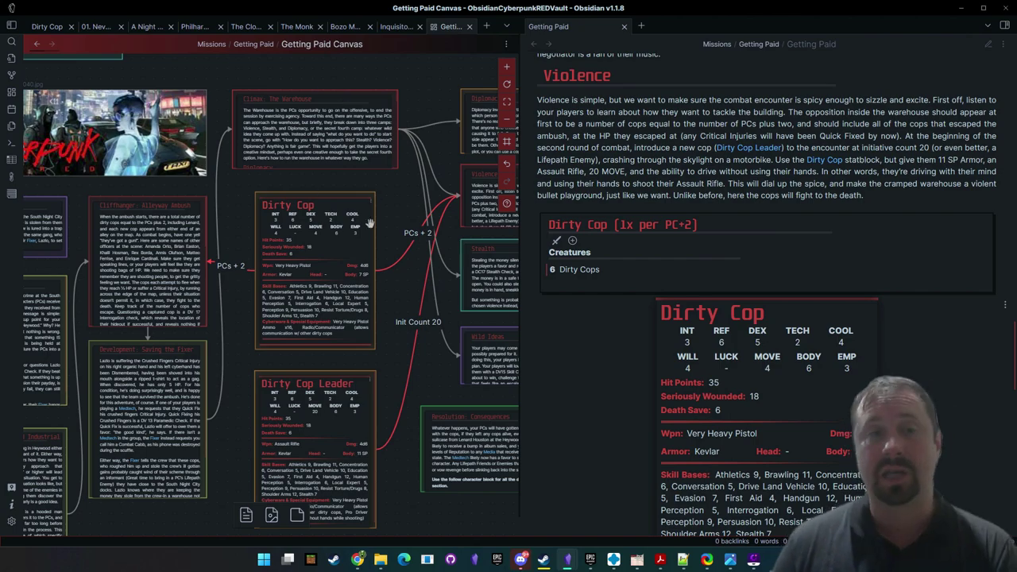
scroll(238, 115, "down", 2)
scroll(294, 97, "right", 3)
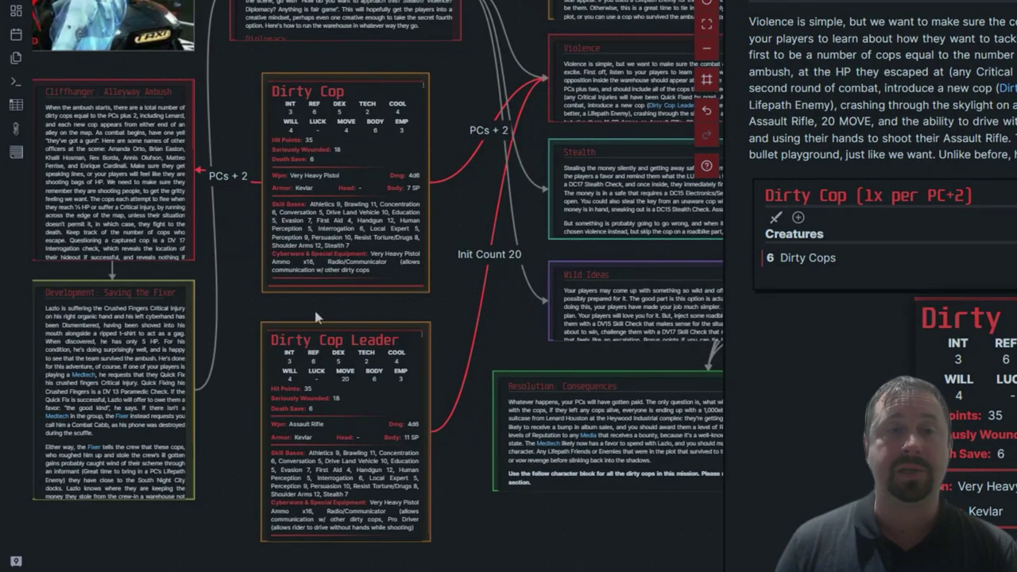
left_click_drag(352, 241, 402, 256)
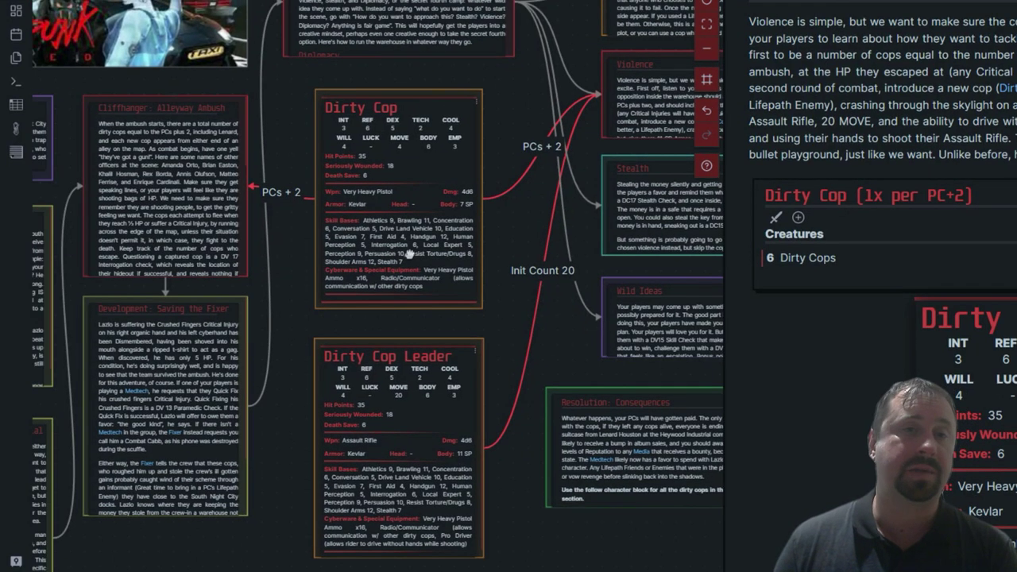
Check the canvas's options for adding items and the statblock source inside the Dirty Cop card
right_click(284, 132)
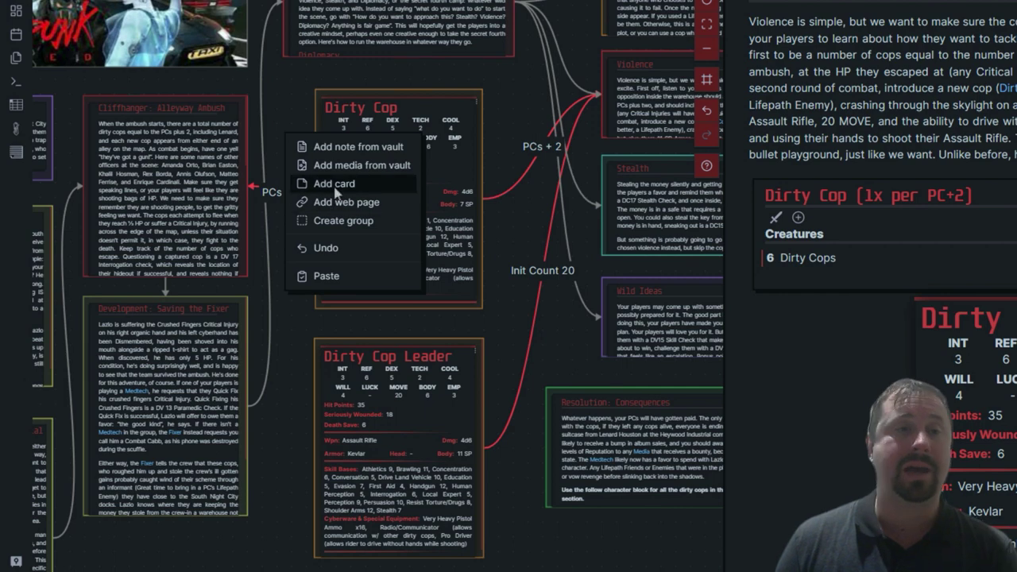
left_click(287, 113)
double_click(472, 159)
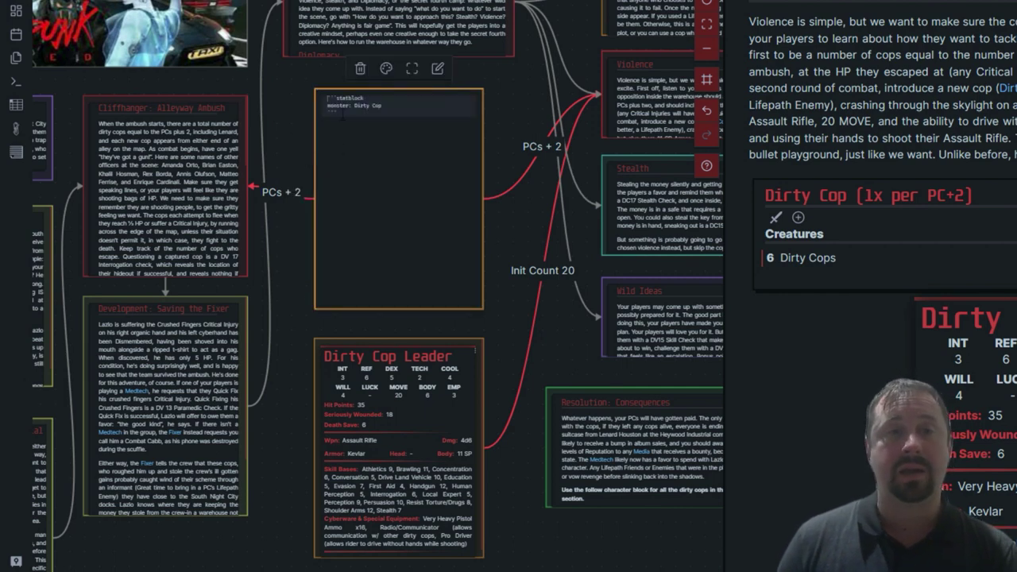
left_click(294, 124)
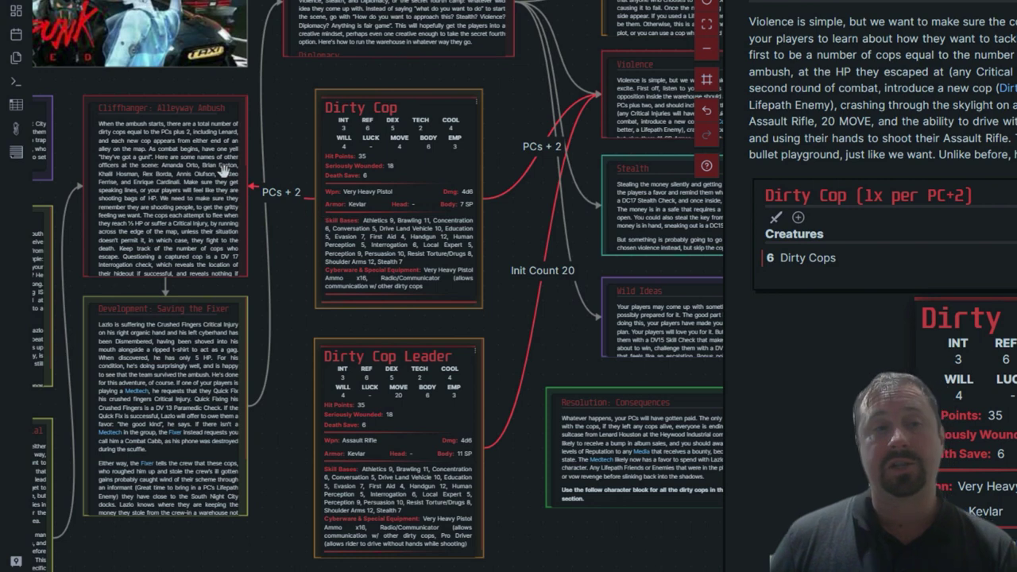
Delete the teal "This is a card" test card above the Cyberpunk RED banner image
left_click_drag(263, 237, 214, 209)
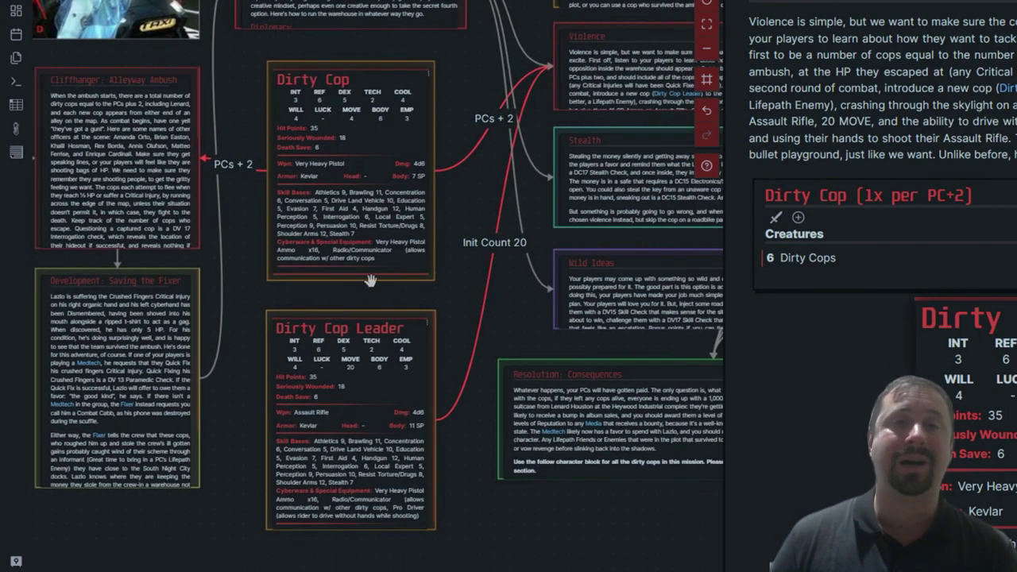
scroll(278, 205, "left", 2)
scroll(278, 205, "up", 1)
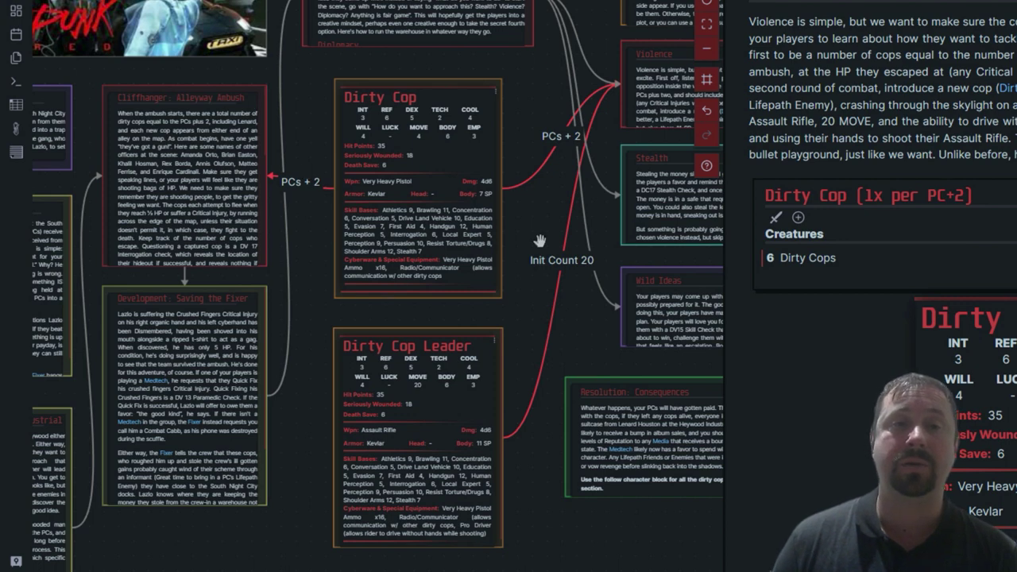
left_click_drag(540, 240, 426, 205)
left_click_drag(548, 220, 431, 155)
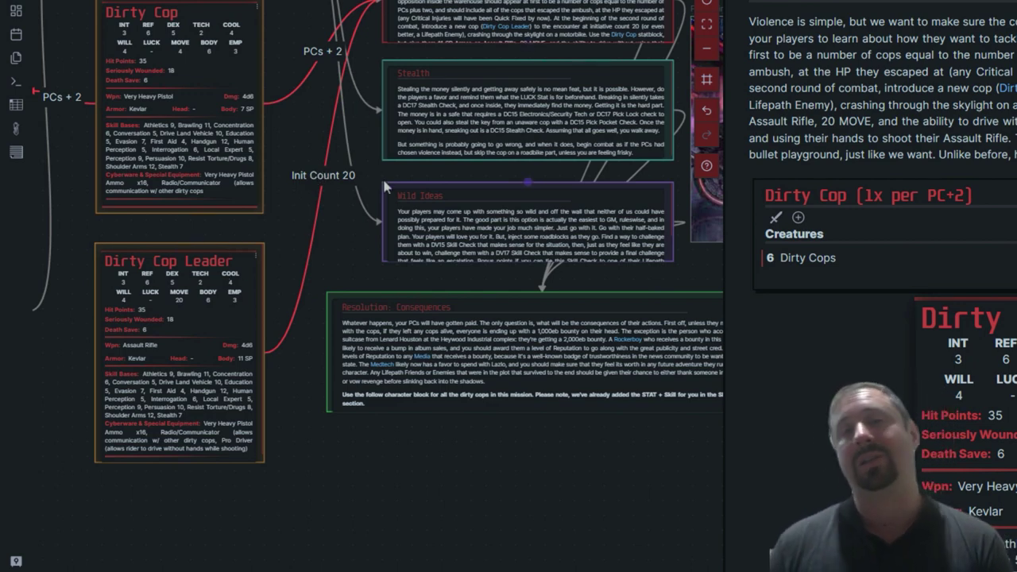
left_click_drag(309, 94, 673, 380)
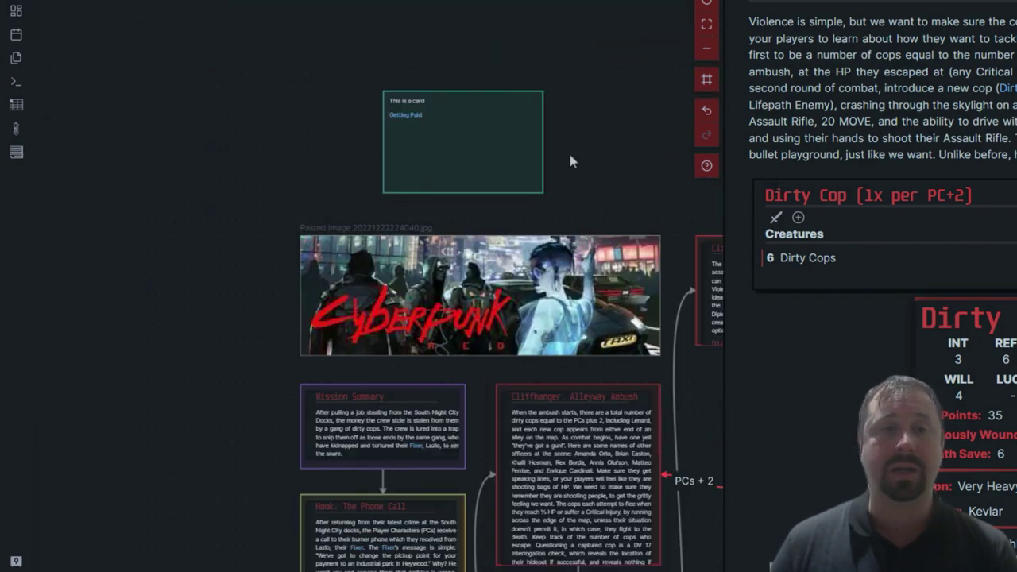
left_click(479, 142)
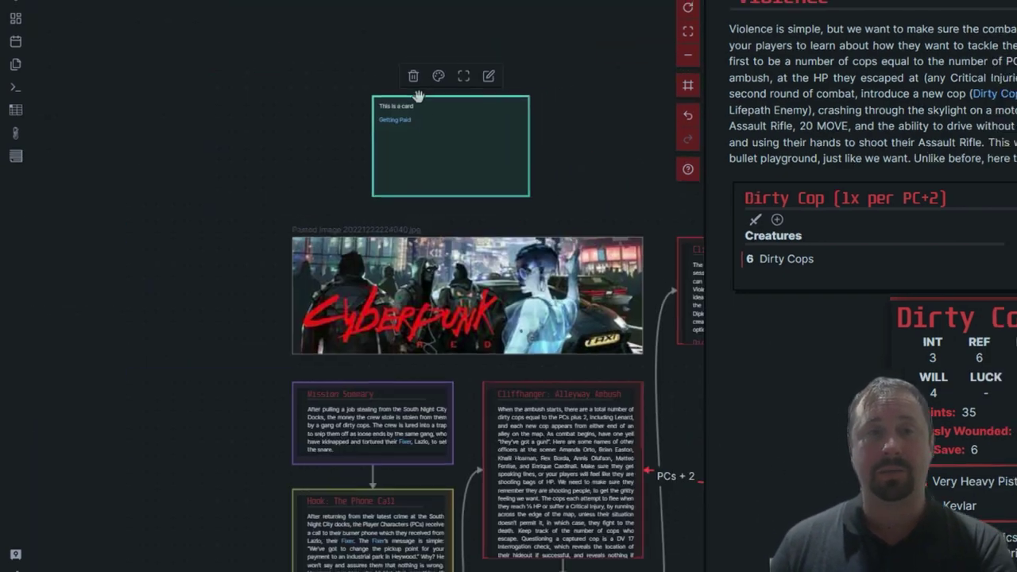
left_click(424, 70)
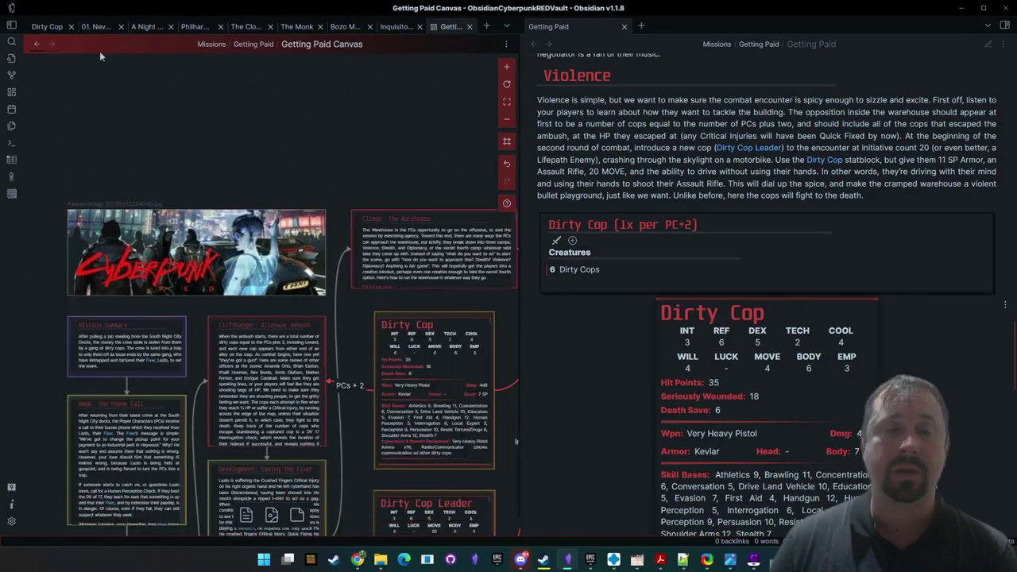
Examine the mission flow from the Dirty Cop statblocks to the warehouse options, viewing the Violence and Diplomacy cards up close
left_click_drag(474, 384, 230, 170)
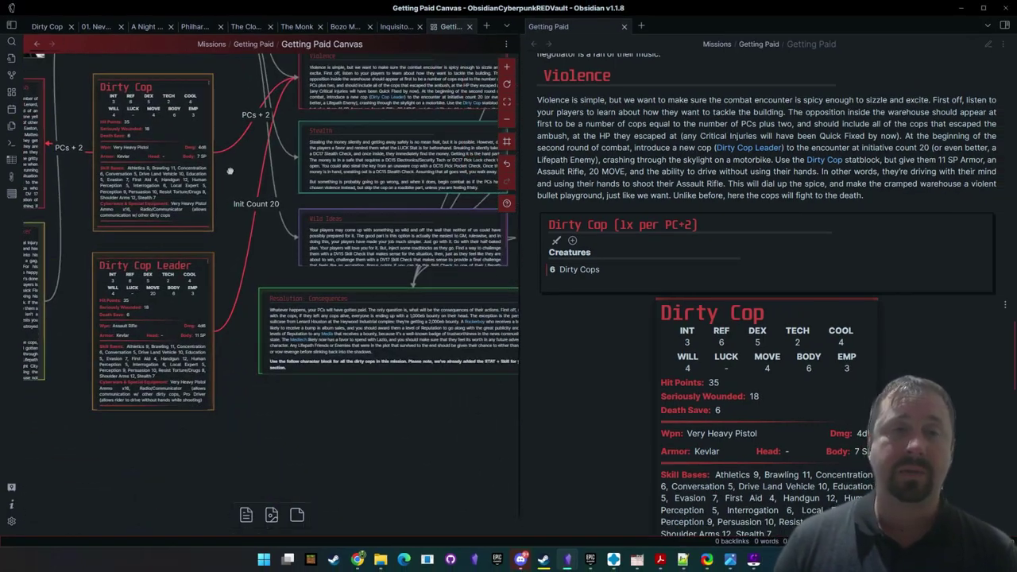
left_click_drag(277, 193, 447, 298)
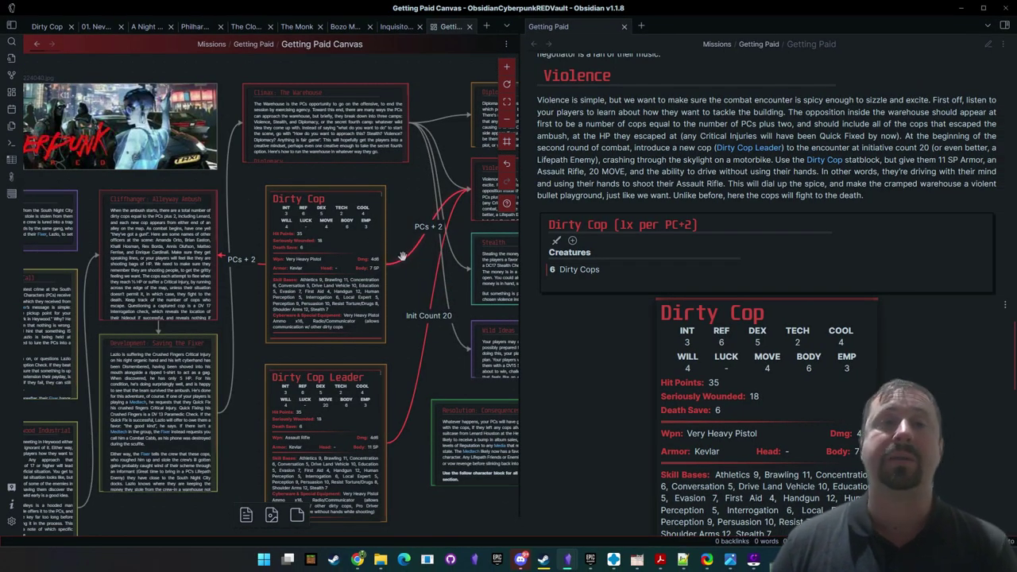
left_click_drag(403, 256, 359, 282)
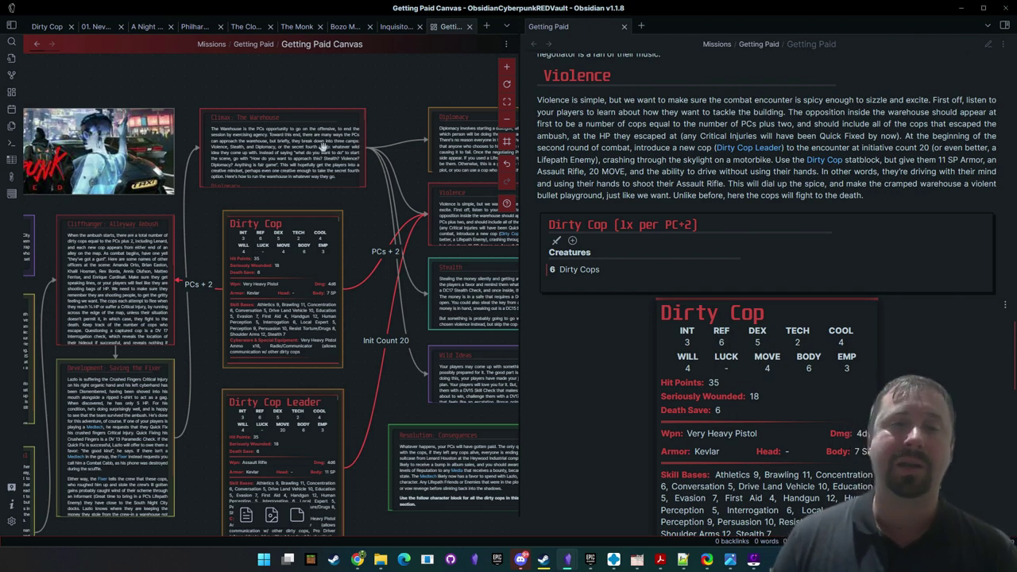
left_click_drag(400, 95, 189, 32)
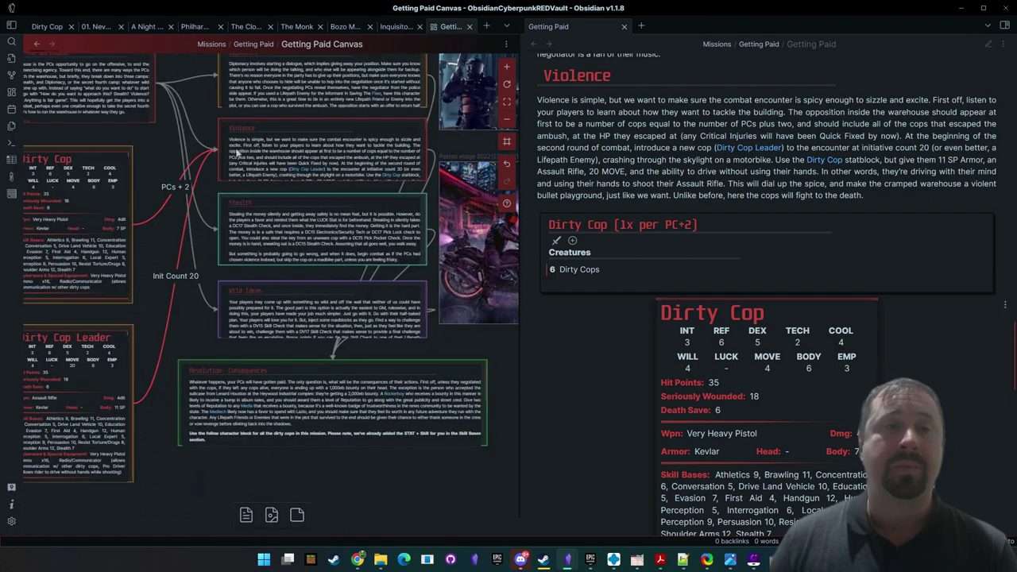
left_click(316, 138)
left_click(331, 104)
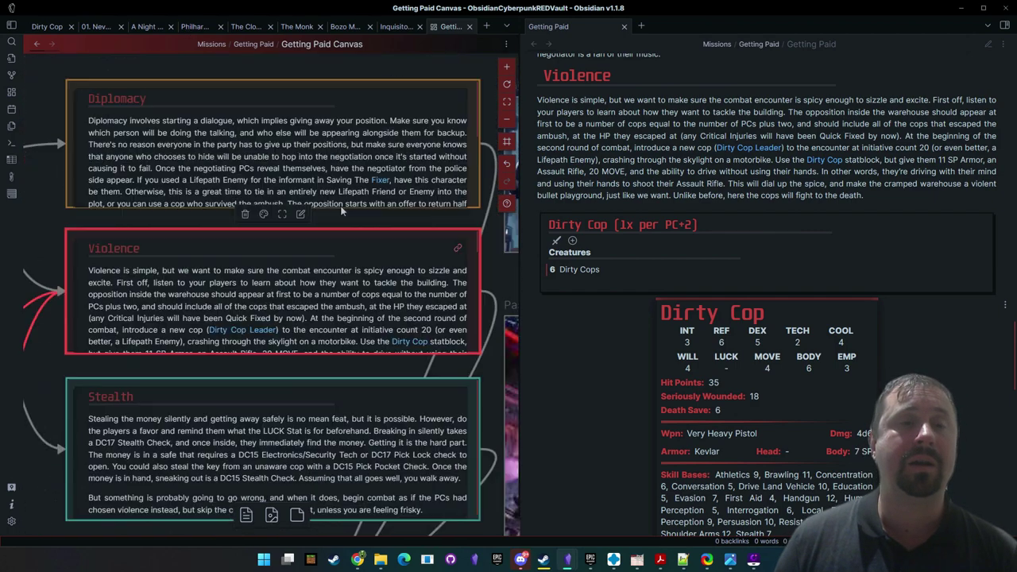
double_click(228, 156)
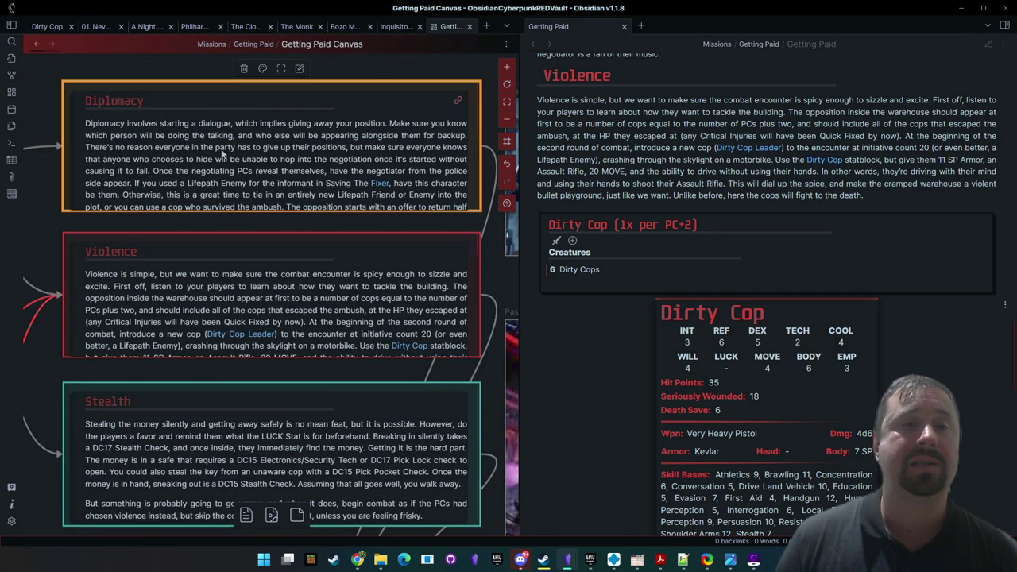
left_click(42, 88)
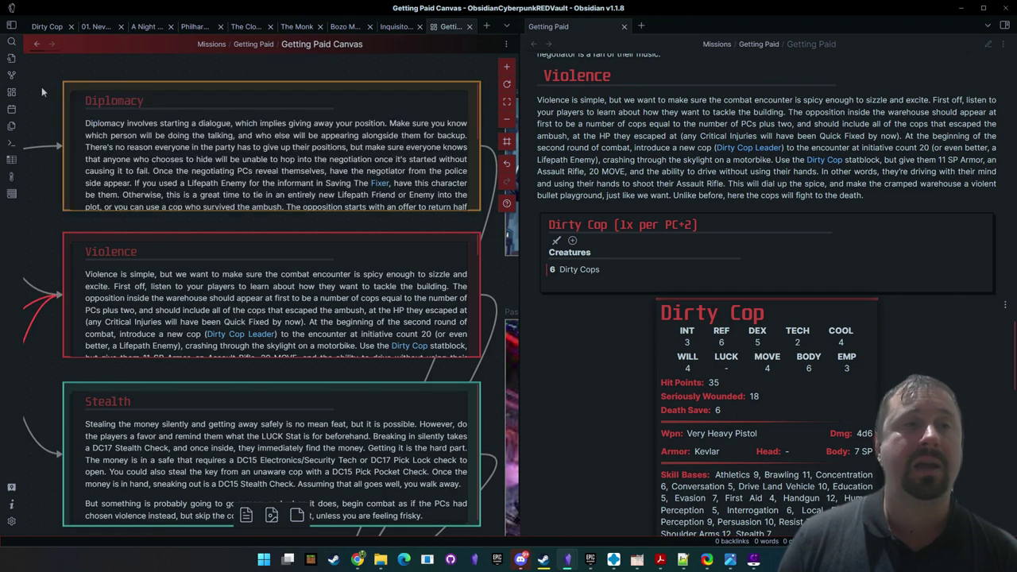
left_click(320, 144)
scroll(319, 143, "down", 4)
scroll(317, 139, "up", 1)
scroll(317, 139, "up", 3)
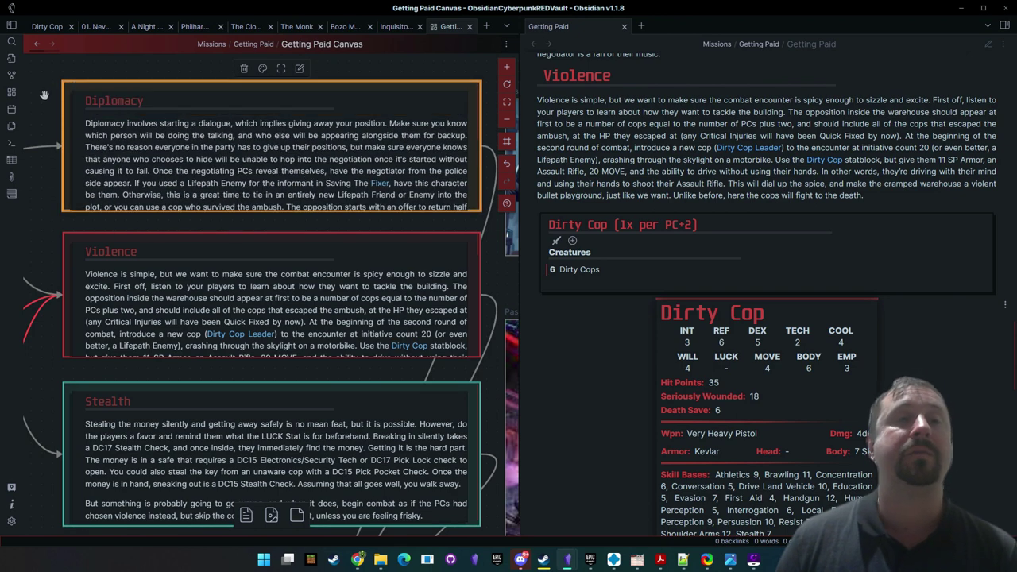
left_click(44, 95)
scroll(285, 156, "down", 4)
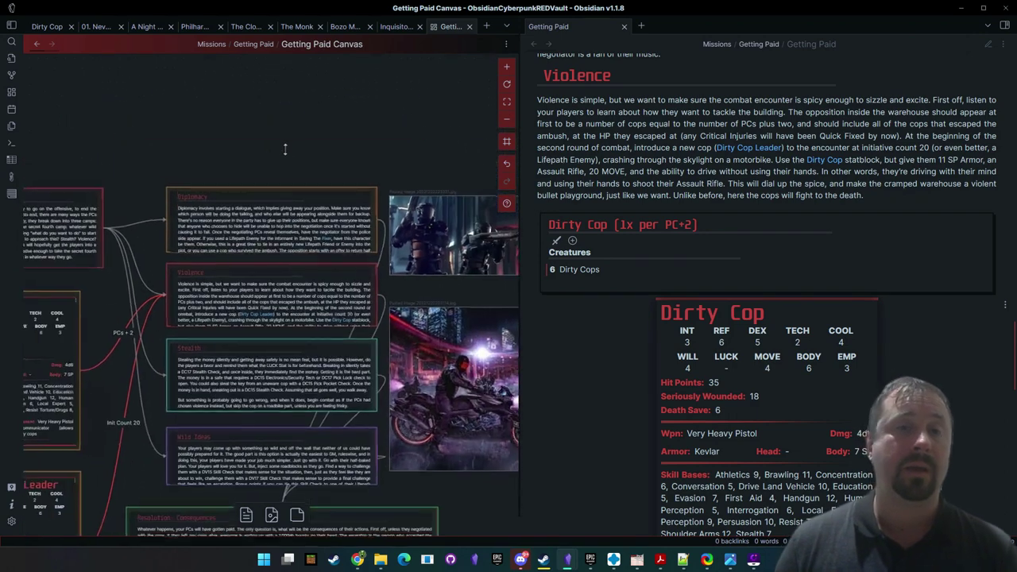
Inspect the pasted images beside the warehouse option cards and the canvas's options for adding items
left_click_drag(488, 292, 263, 205)
left_click_drag(287, 270, 402, 306)
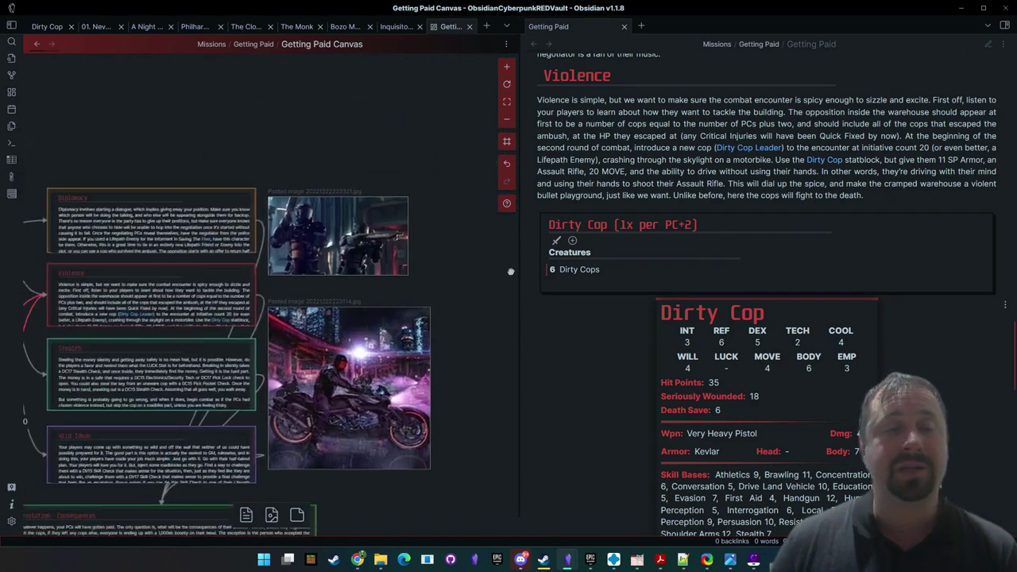
left_click(306, 181)
left_click(451, 161)
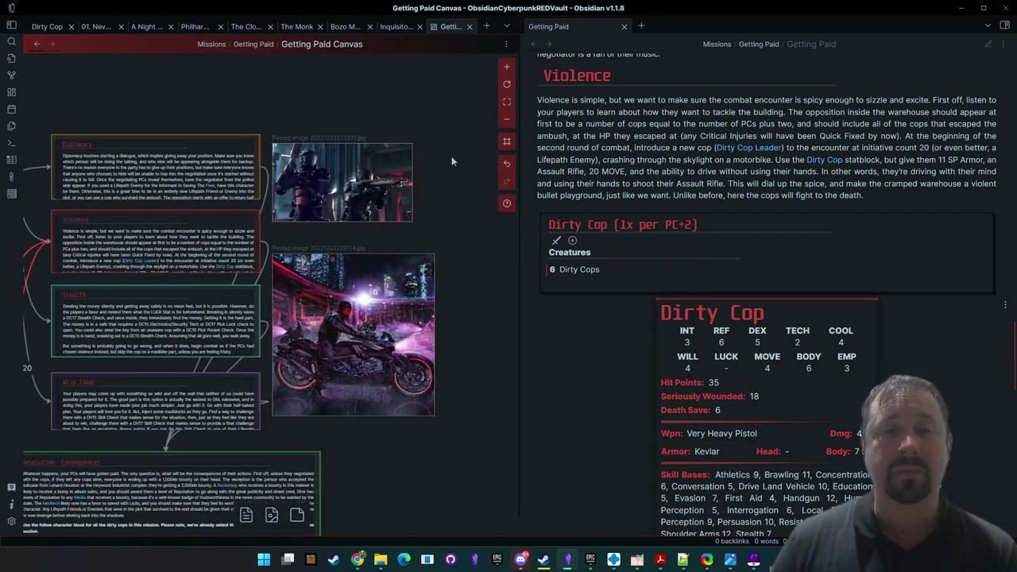
right_click(322, 93)
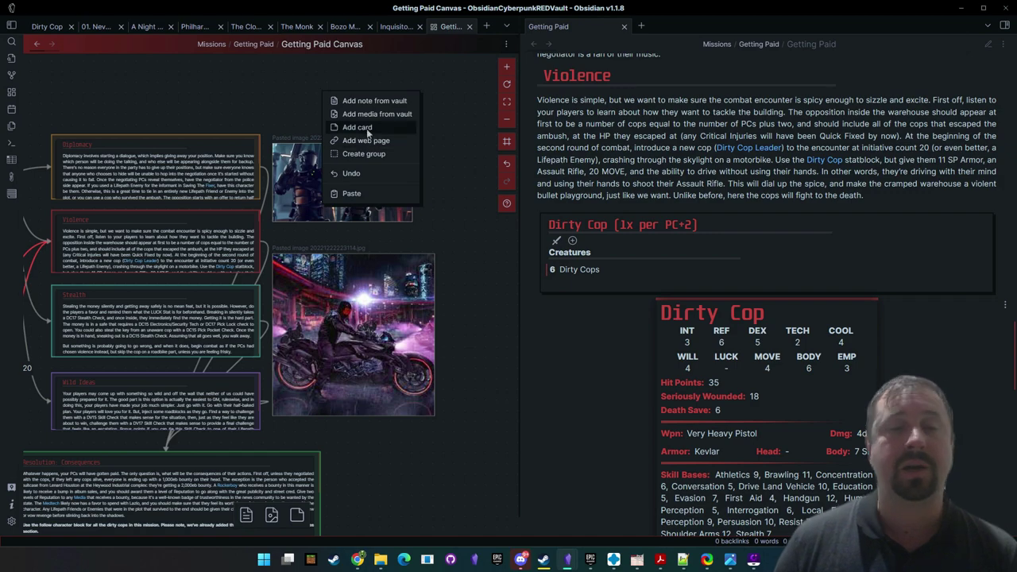
left_click(302, 184)
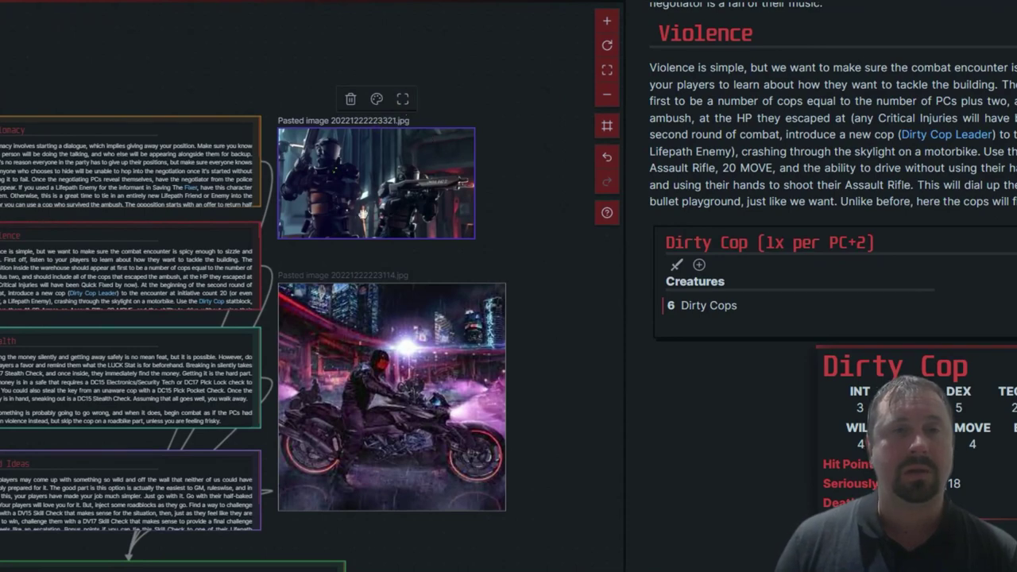
left_click(439, 108)
left_click_drag(409, 121, 278, 83)
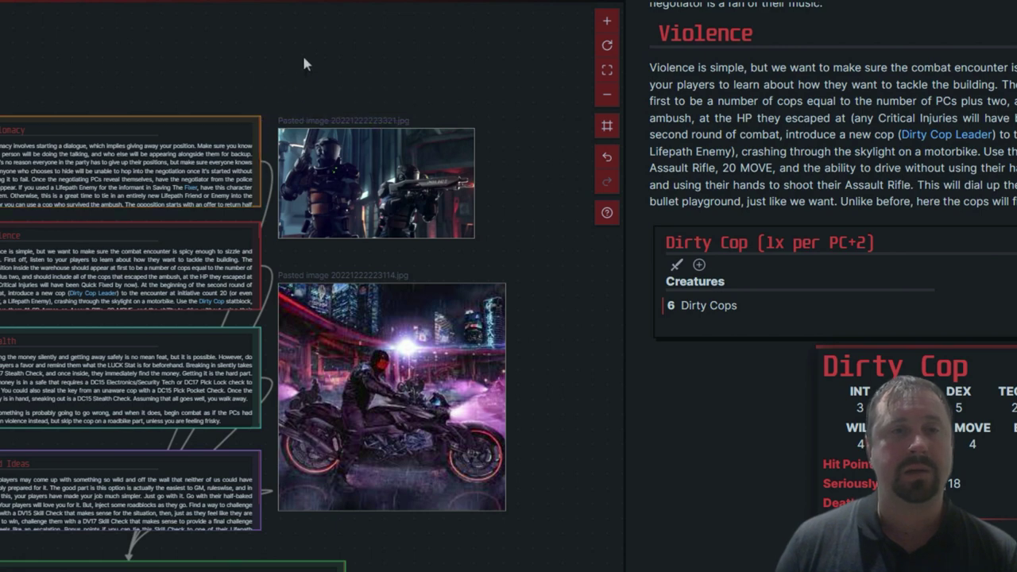
Add a card above the armoured cops image linking to Pasted image 20221223215749.png with the display text "Show To Players"
right_click(303, 64)
left_click(372, 129)
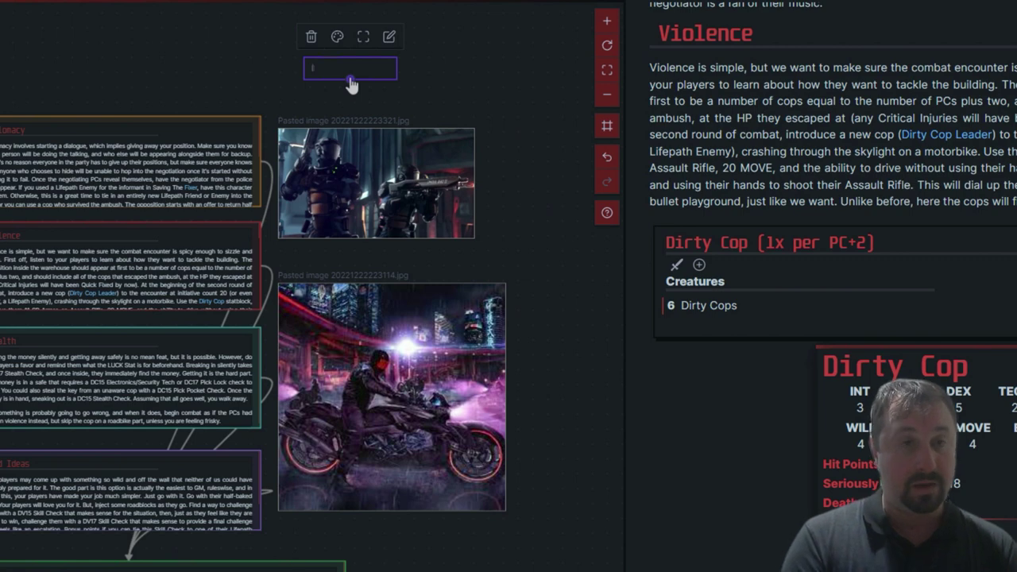
type("[[past")
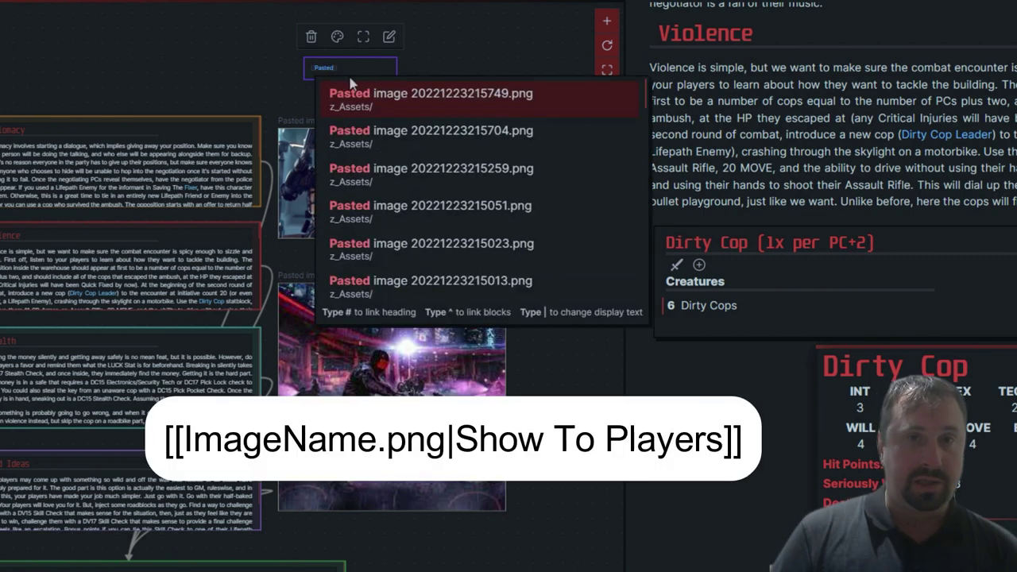
key("Return")
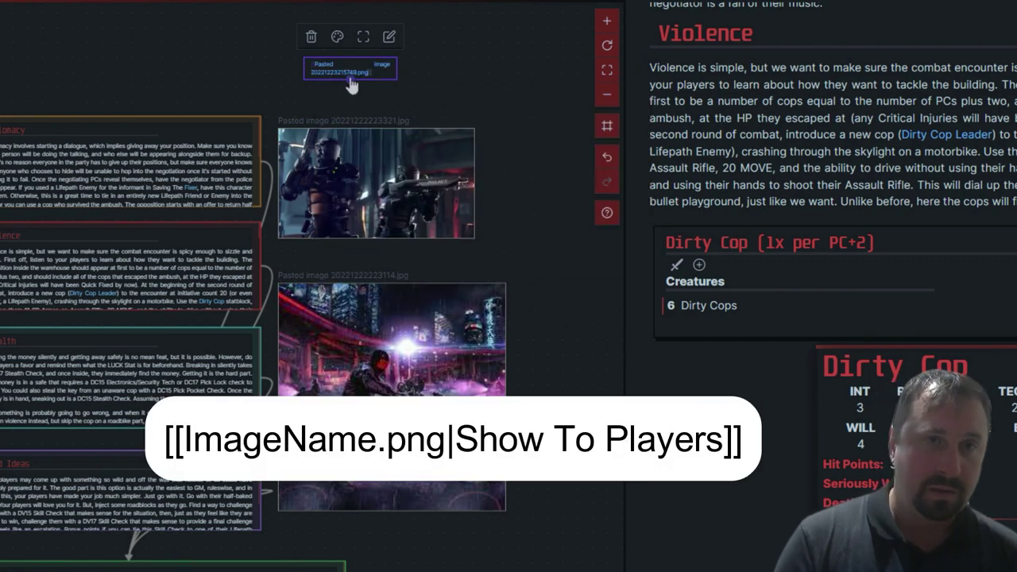
type("|Show To P")
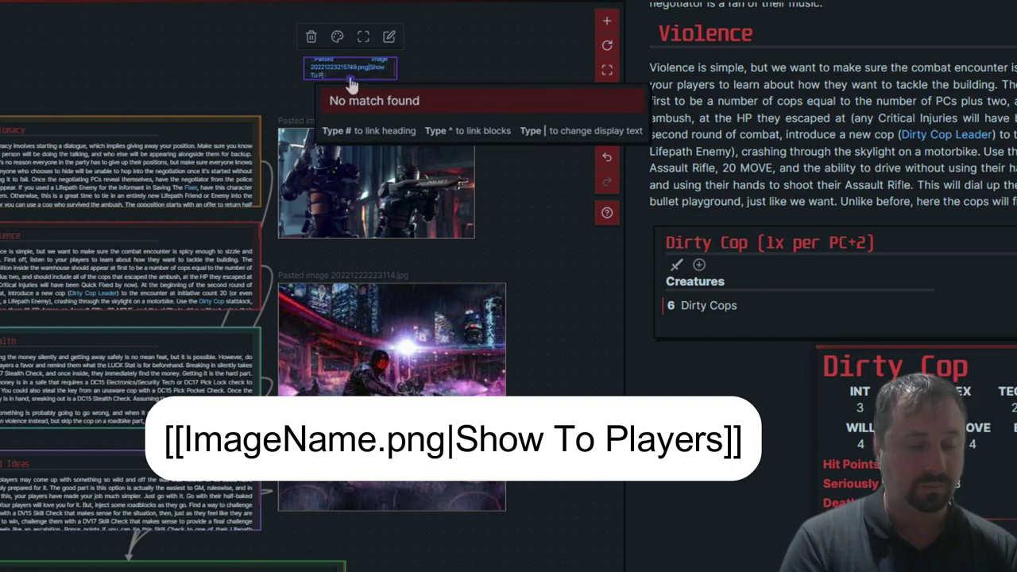
type("layers")
left_click(511, 62)
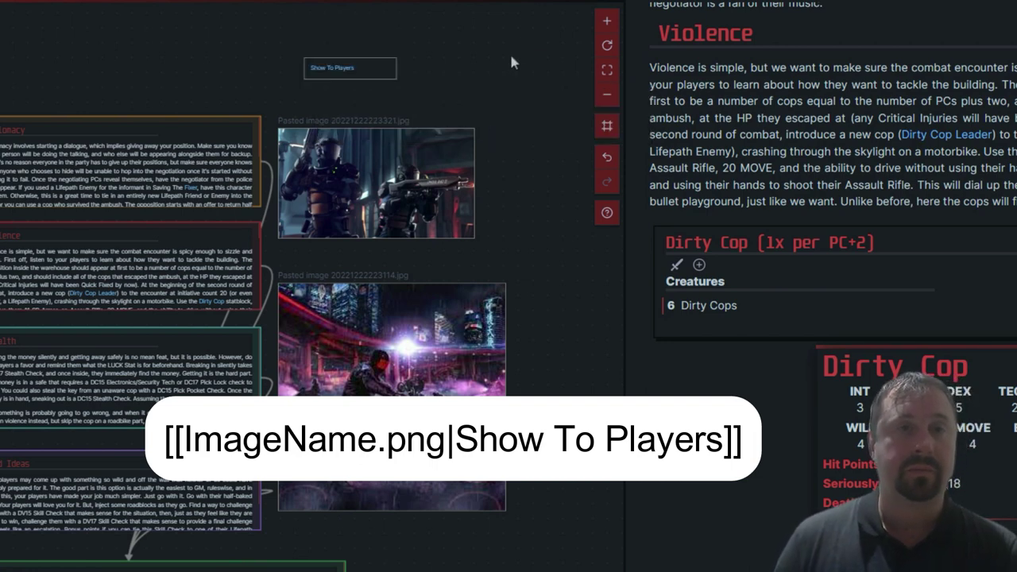
Widen the "Show To Players" card to match the armoured cops image, align it above that image, and preview its link
left_click(394, 74)
left_click_drag(396, 76, 493, 100)
left_click_drag(426, 80, 399, 84)
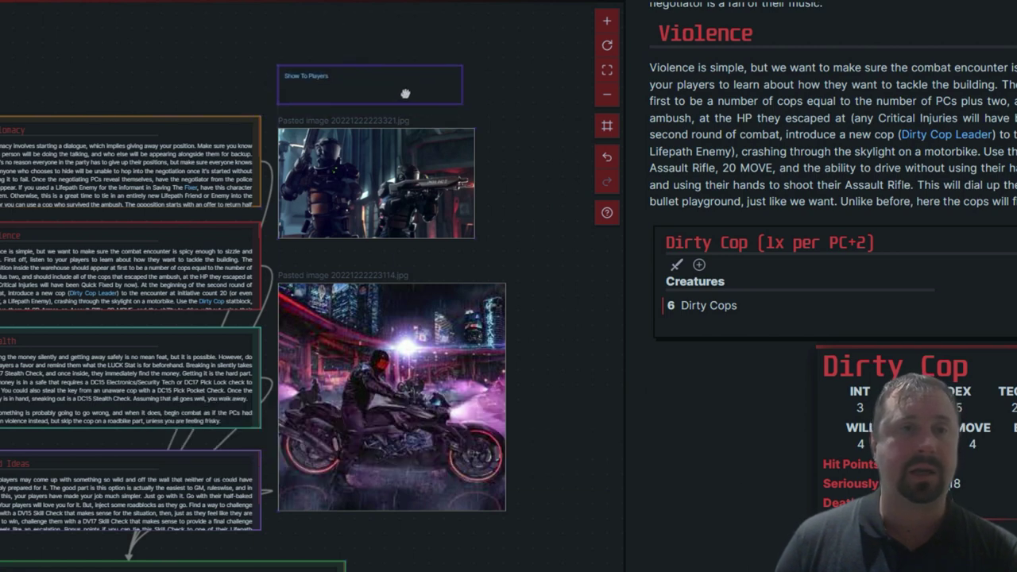
left_click_drag(463, 100, 475, 95)
left_click(542, 74)
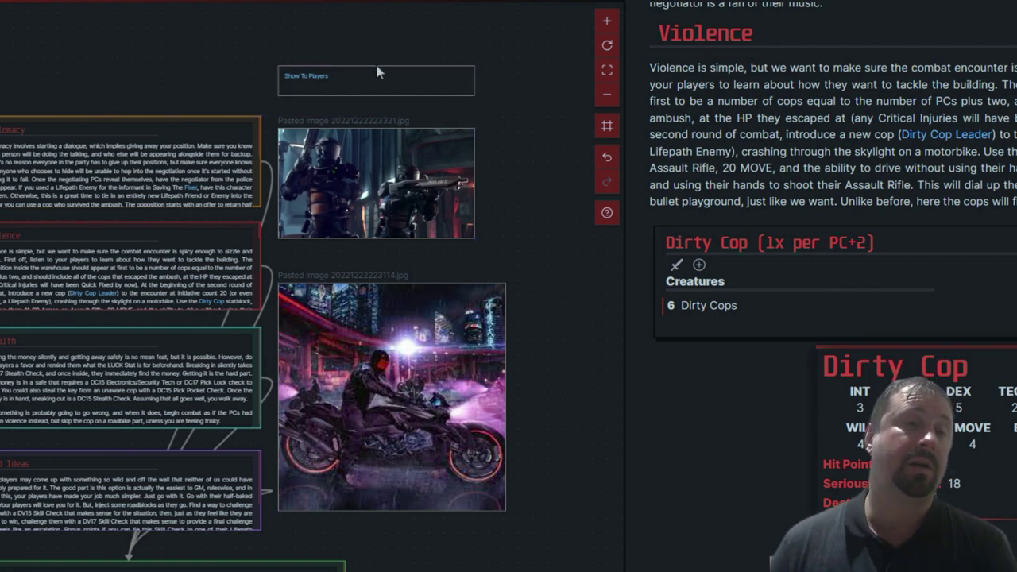
left_click(356, 86)
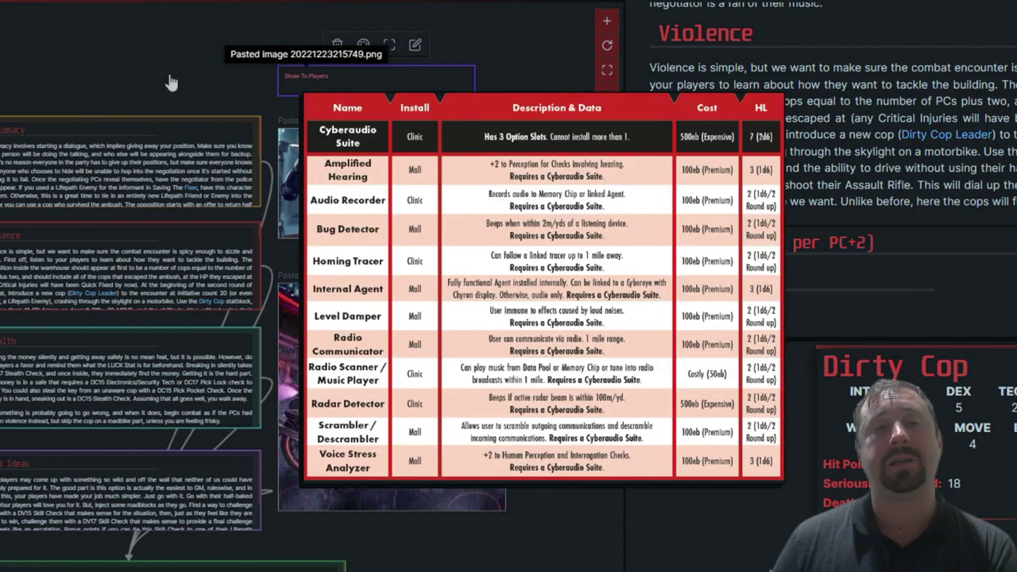
left_click(170, 77)
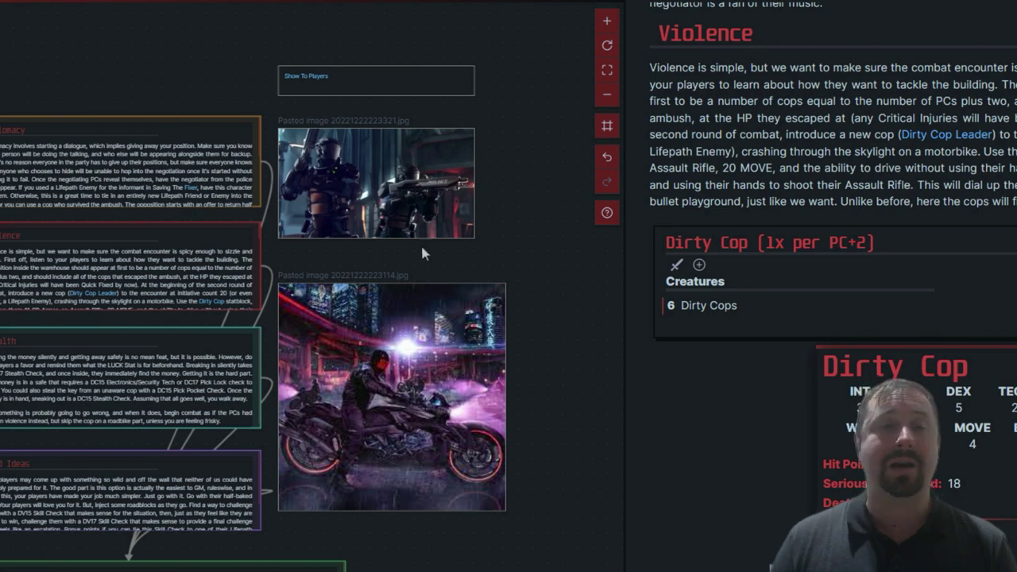
Move the "Show To Players" card directly beneath the armoured cops image and reduce its height to a single-line strip
left_click_drag(376, 81, 377, 254)
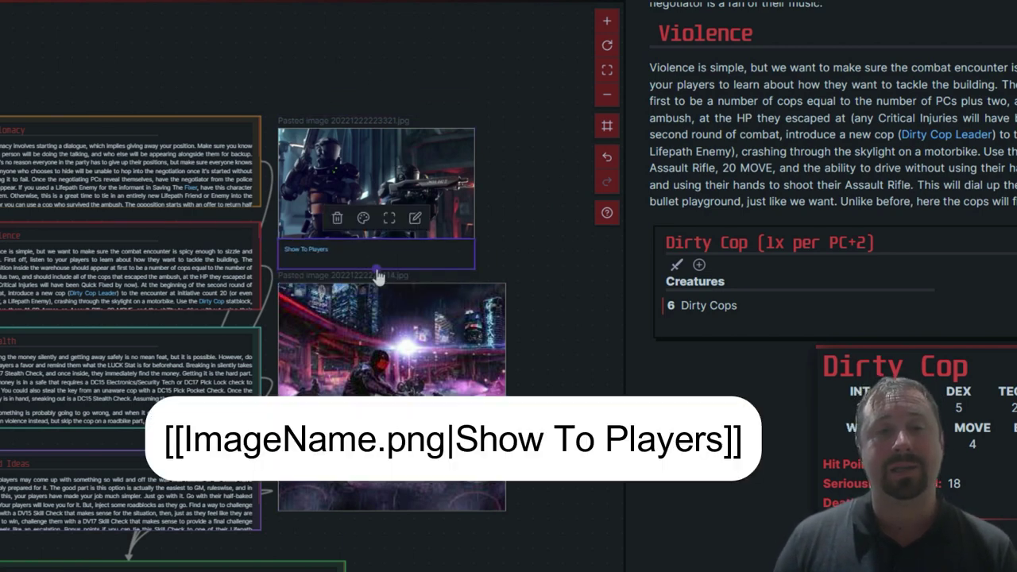
left_click_drag(448, 269, 453, 248)
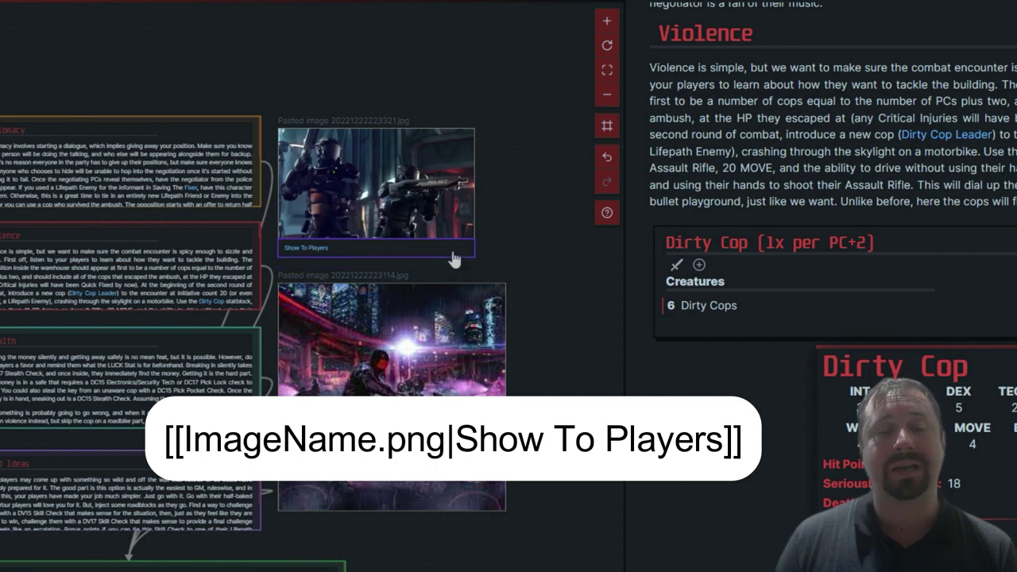
left_click(520, 238)
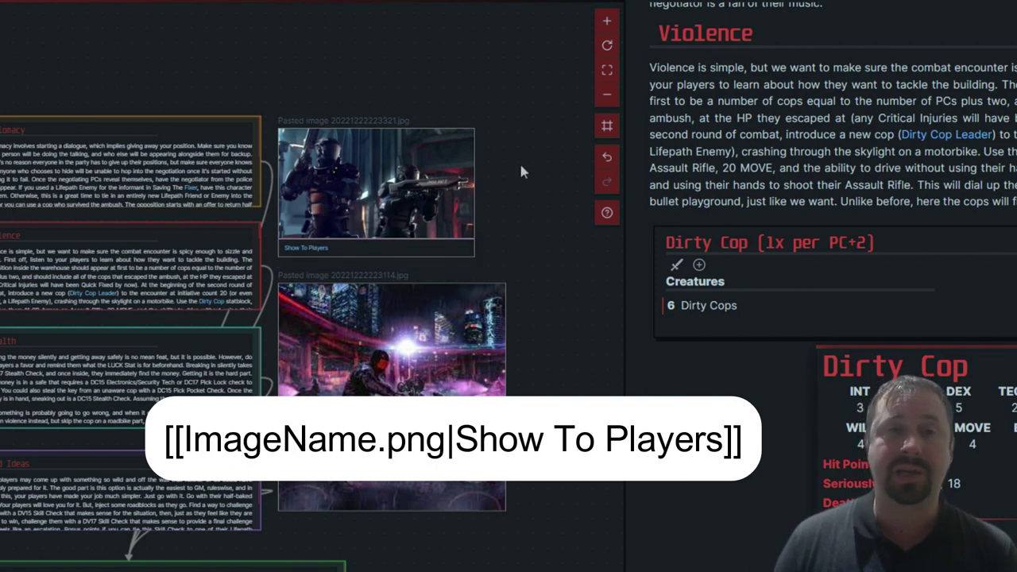
View the "Show To Players" link's image in a separate window, close that window, and check the link's opening options again
left_click(343, 249)
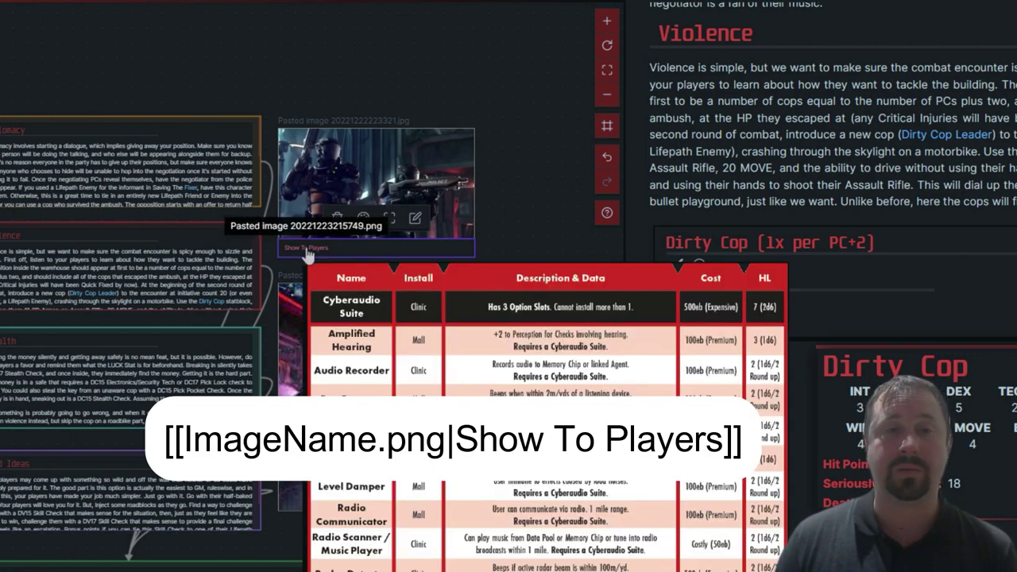
right_click(308, 254)
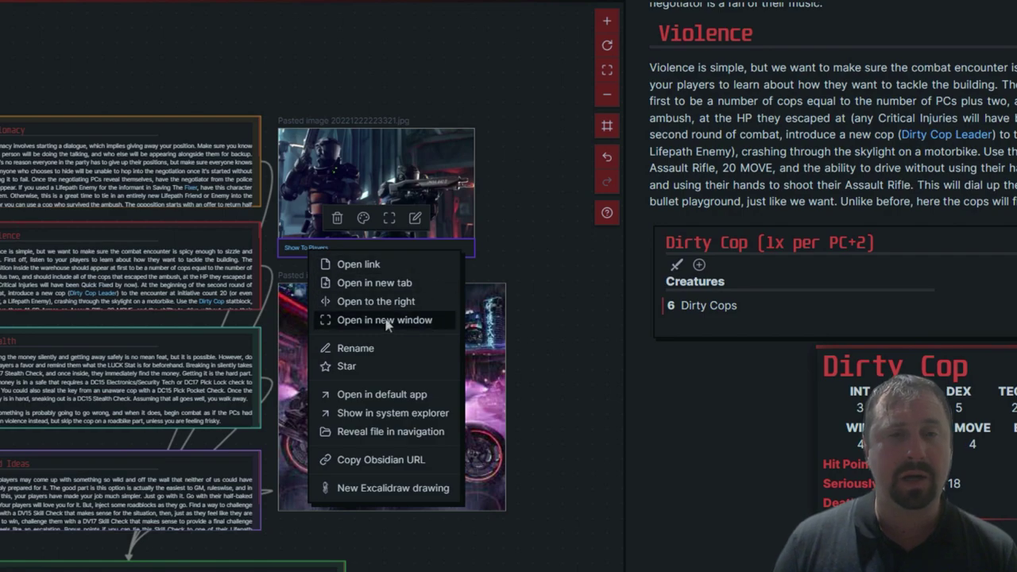
left_click(433, 329)
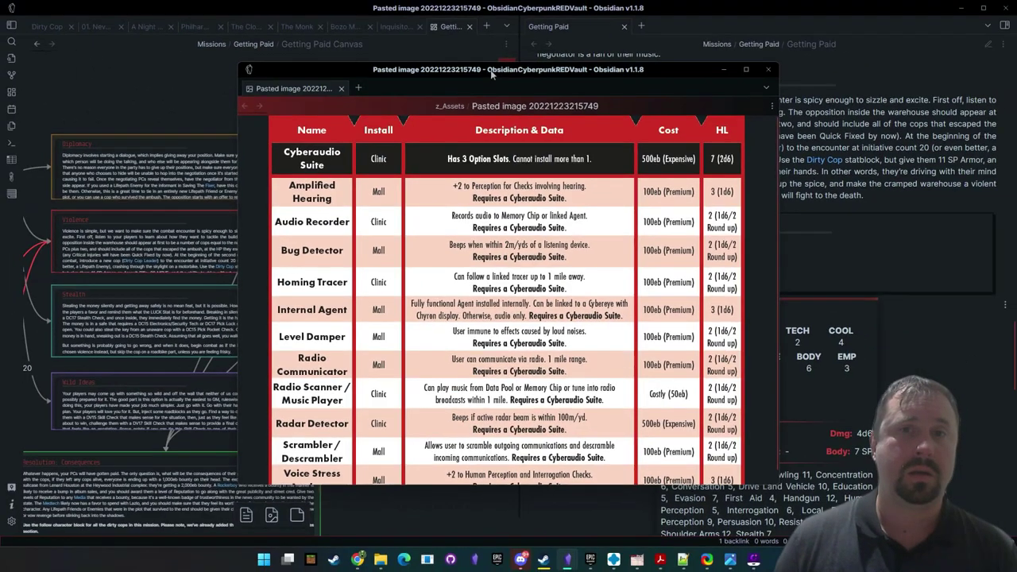
left_click_drag(491, 73, 422, 84)
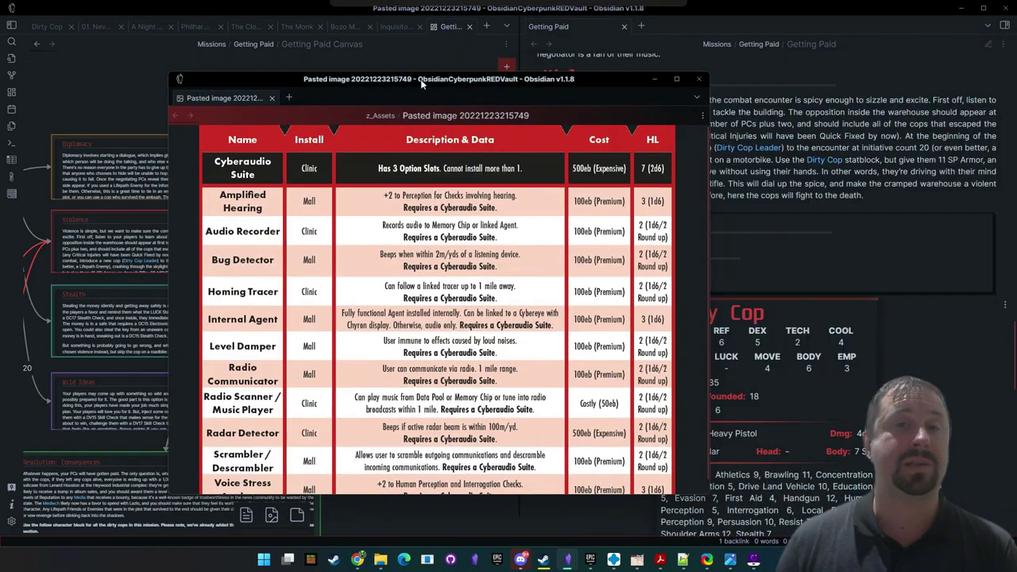
left_click(698, 79)
right_click(298, 231)
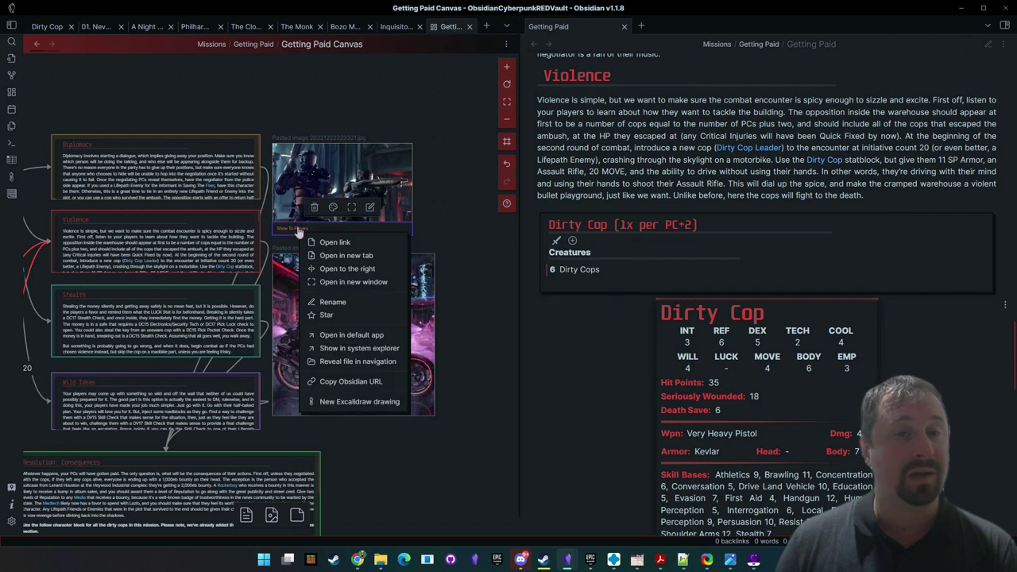
left_click(534, 268)
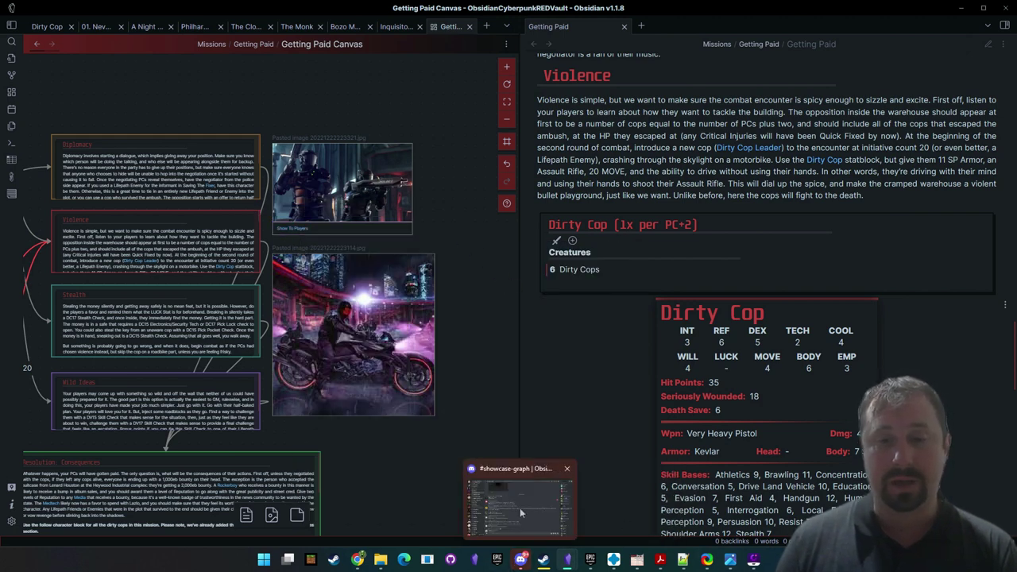
Switch to the Obsidian5eVault window and open the Untitled 9 scratch note in editing view
mouse_move(567, 563)
left_click(624, 504)
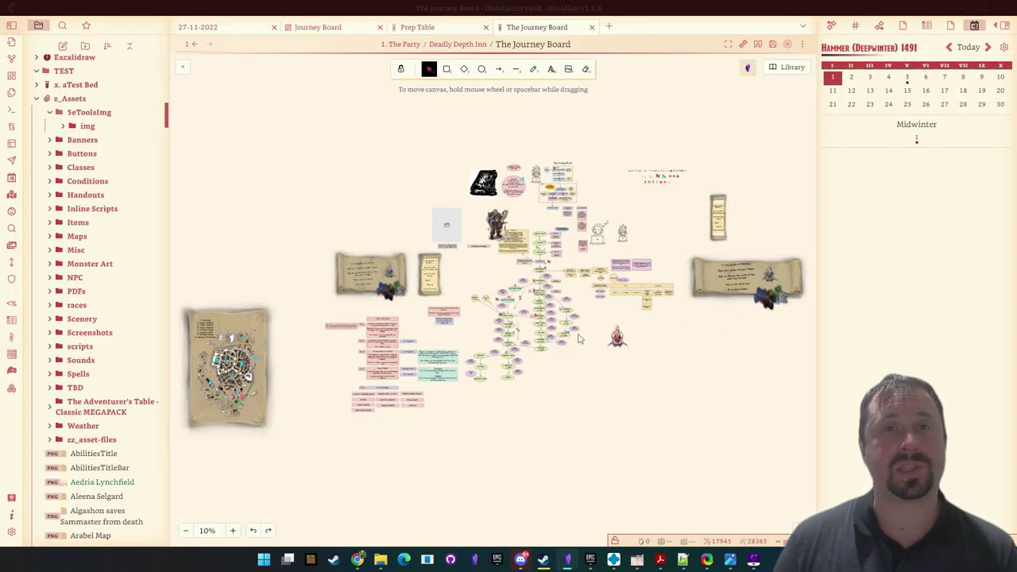
scroll(84, 146, "up", 10)
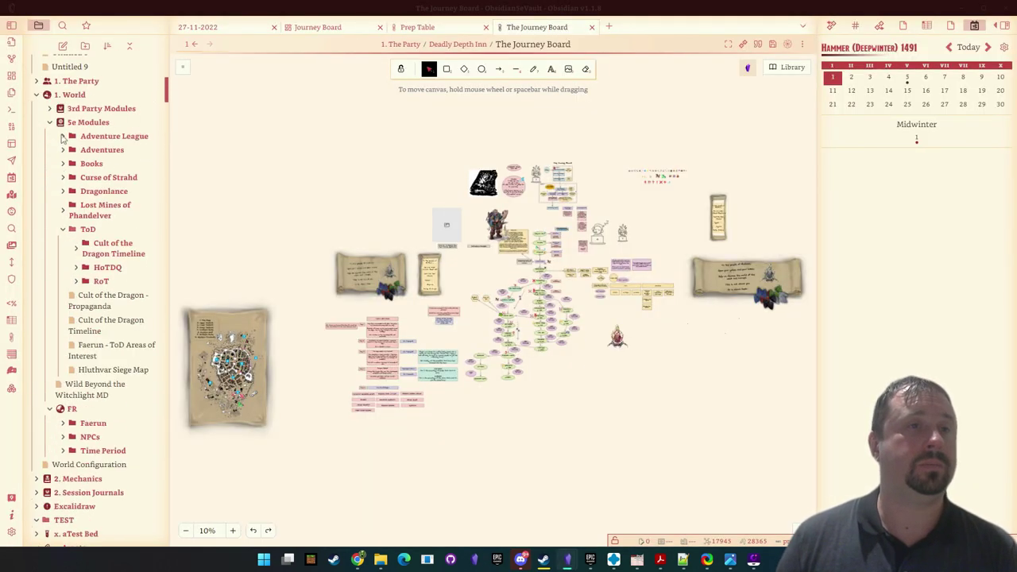
scroll(84, 146, "up", 1)
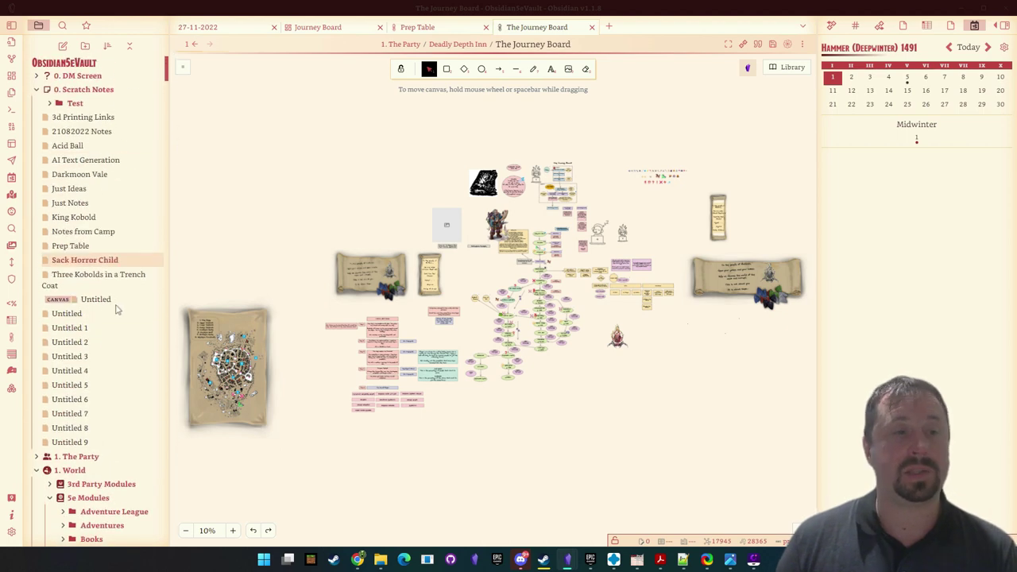
left_click(73, 443)
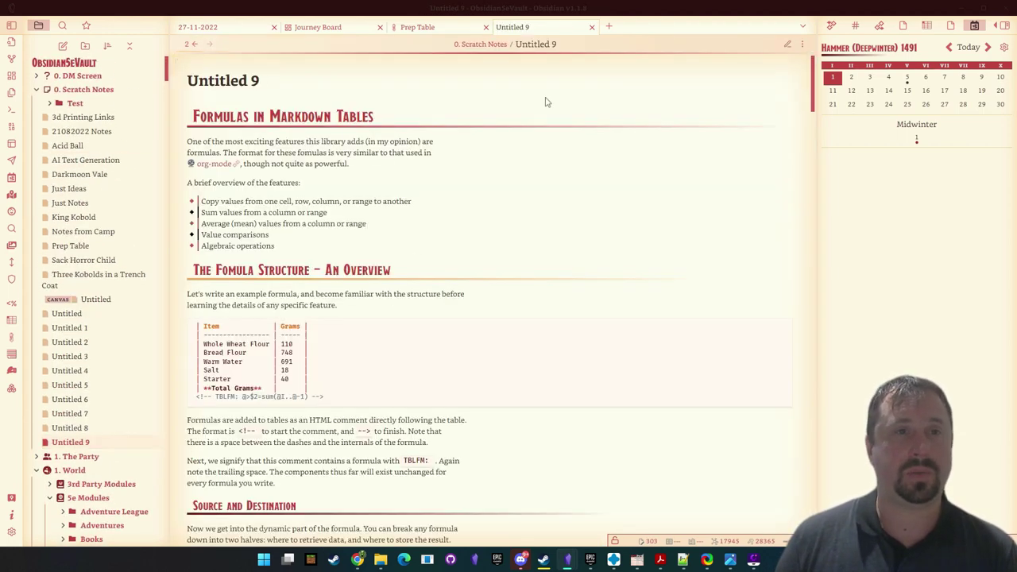
left_click(787, 44)
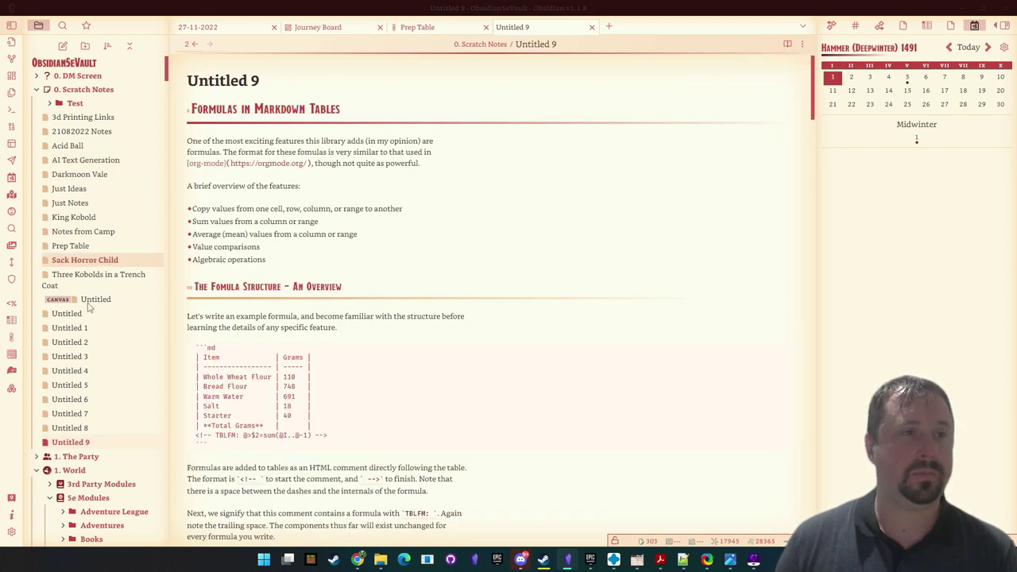
Create a new canvas in the 0. Scratch Notes folder and add an empty card to it
right_click(73, 90)
left_click(109, 299)
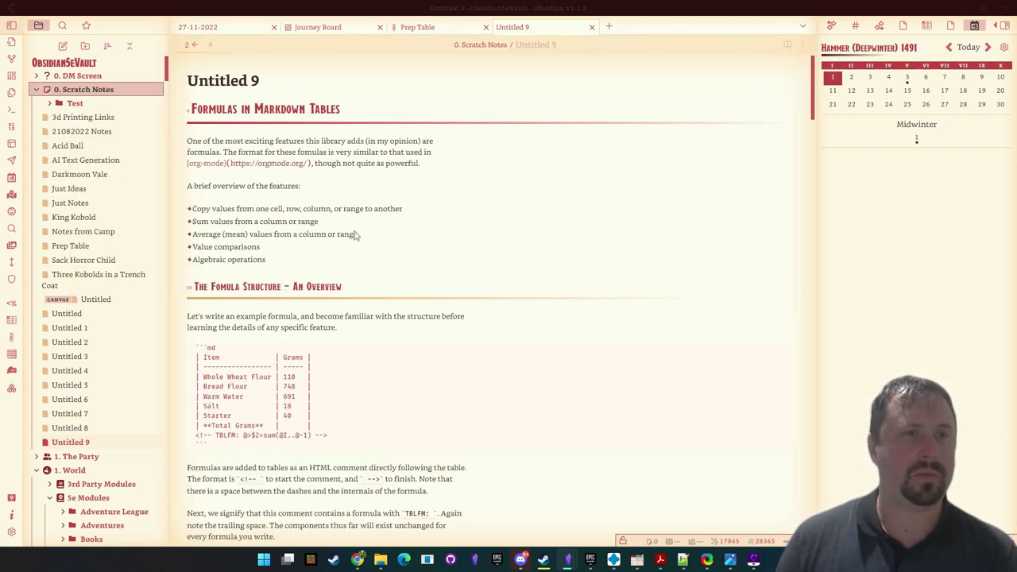
right_click(335, 205)
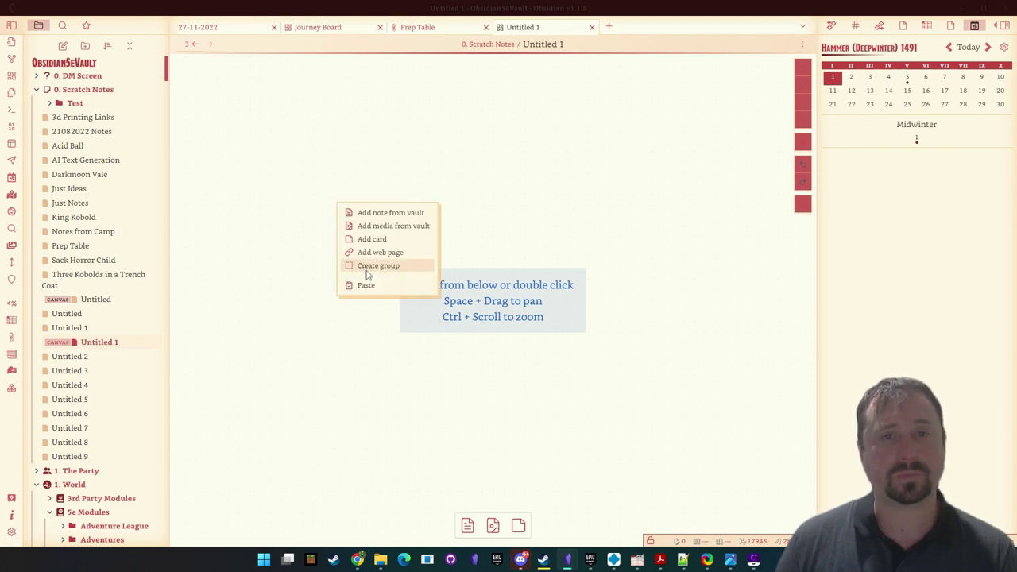
left_click(372, 238)
left_click(429, 185)
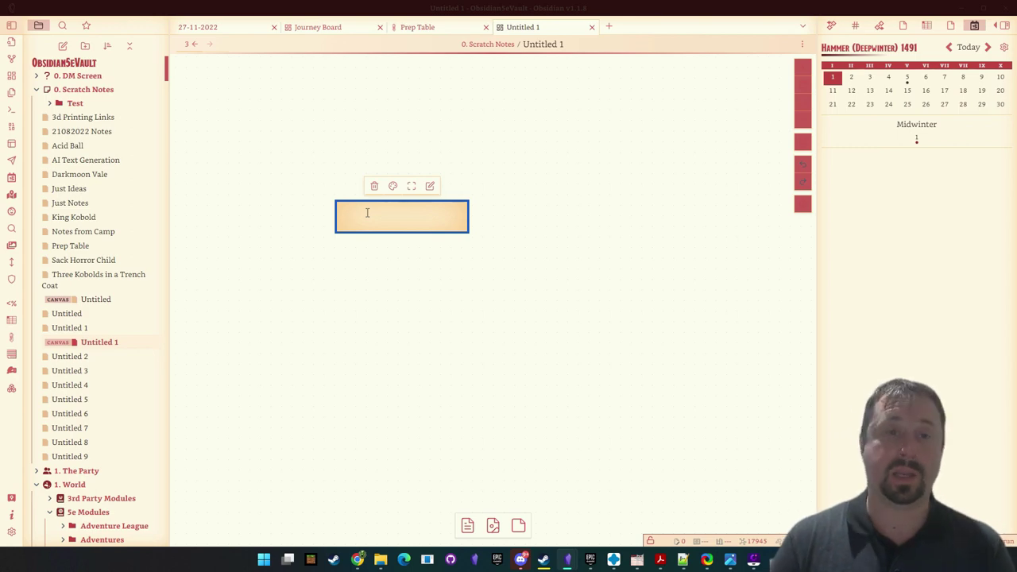
Fill the card with a link to Na.png from the ToA images, using the display text "Show To Players"
type("[[")
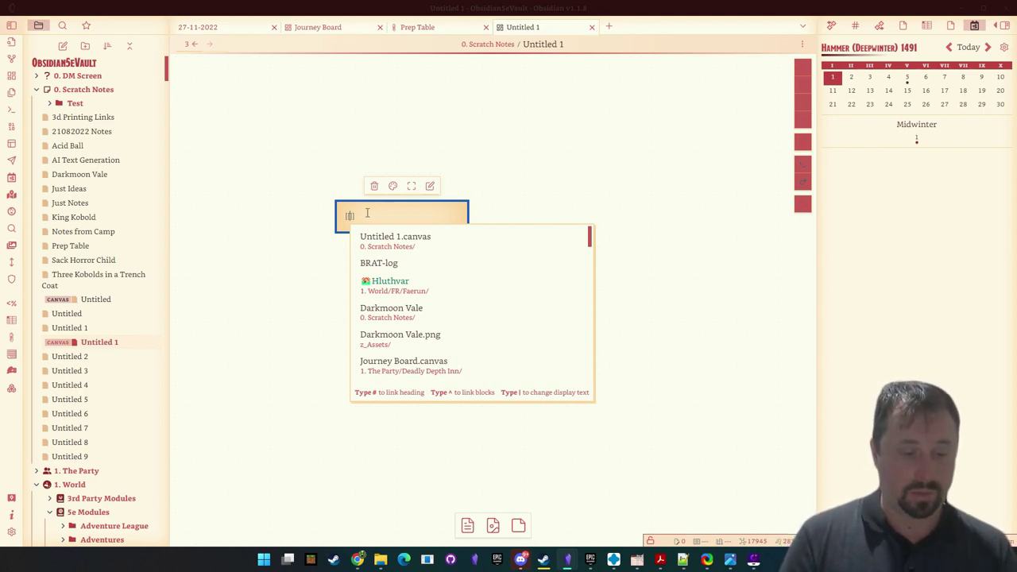
type("png")
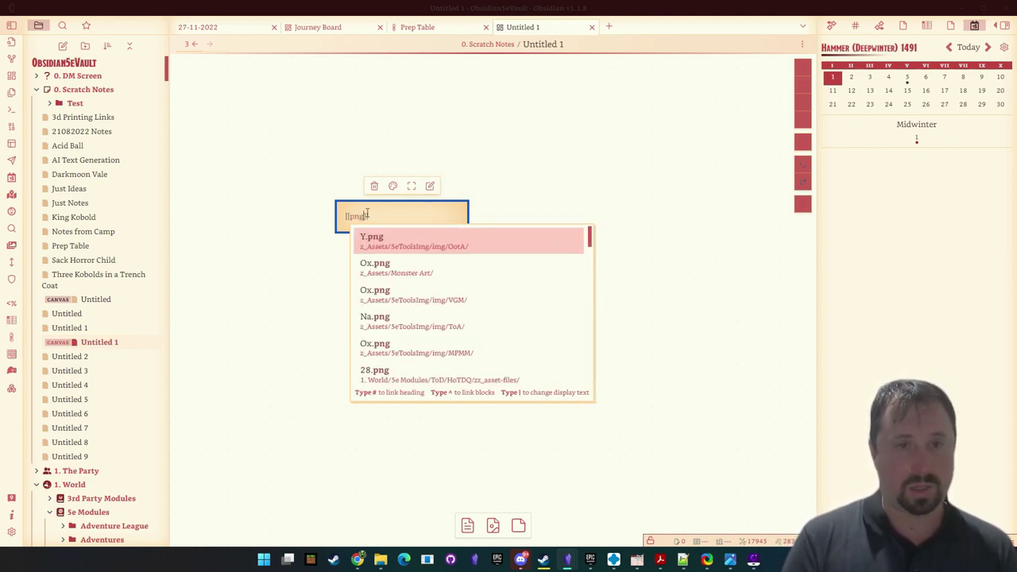
left_click(408, 321)
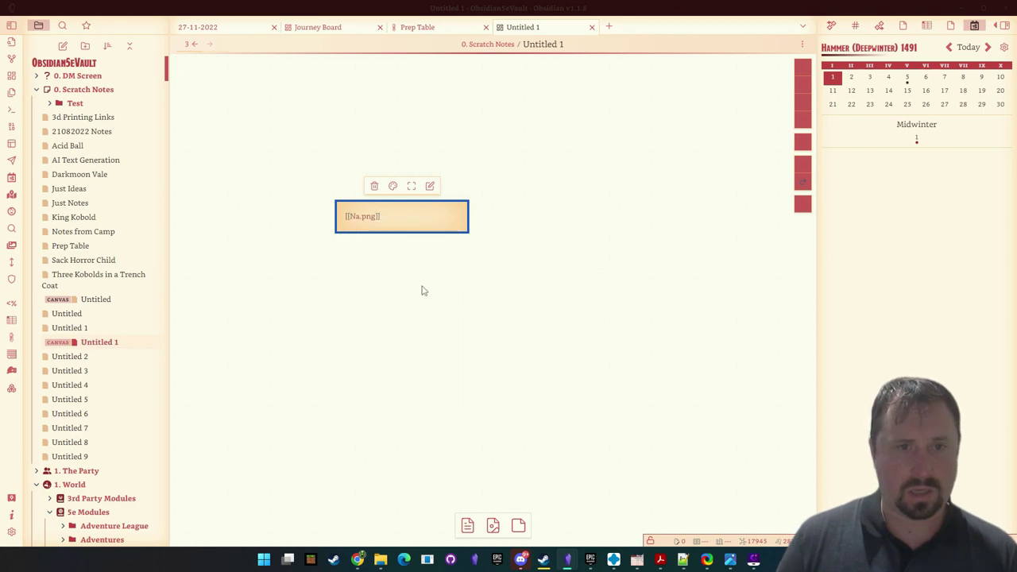
type("|")
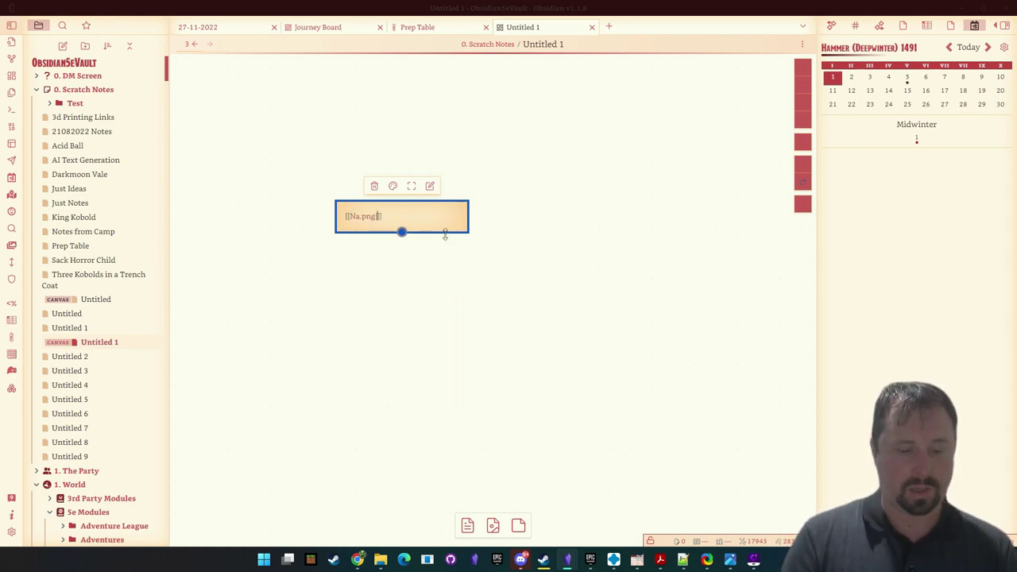
type("Show To Player")
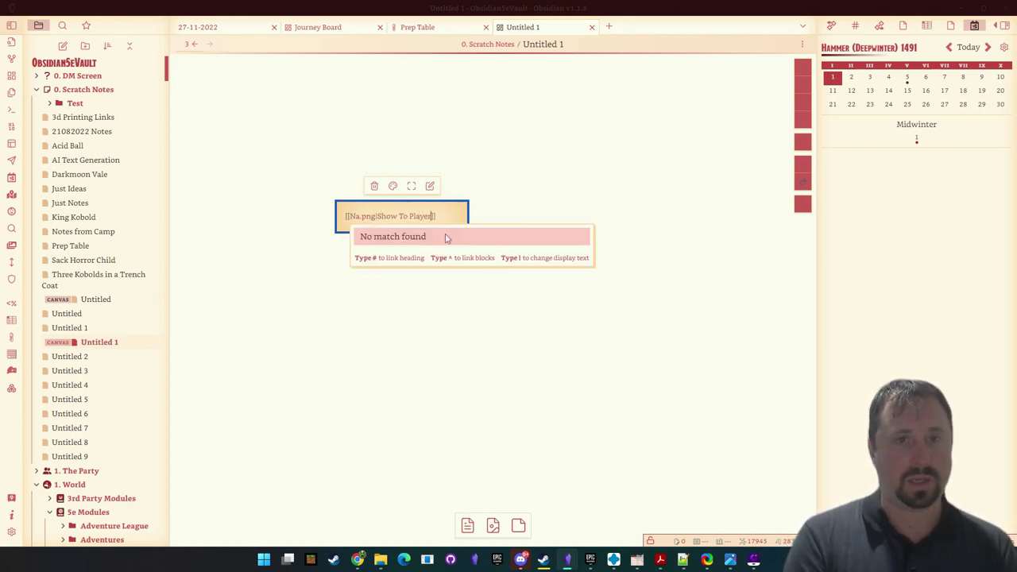
type("s")
left_click(533, 159)
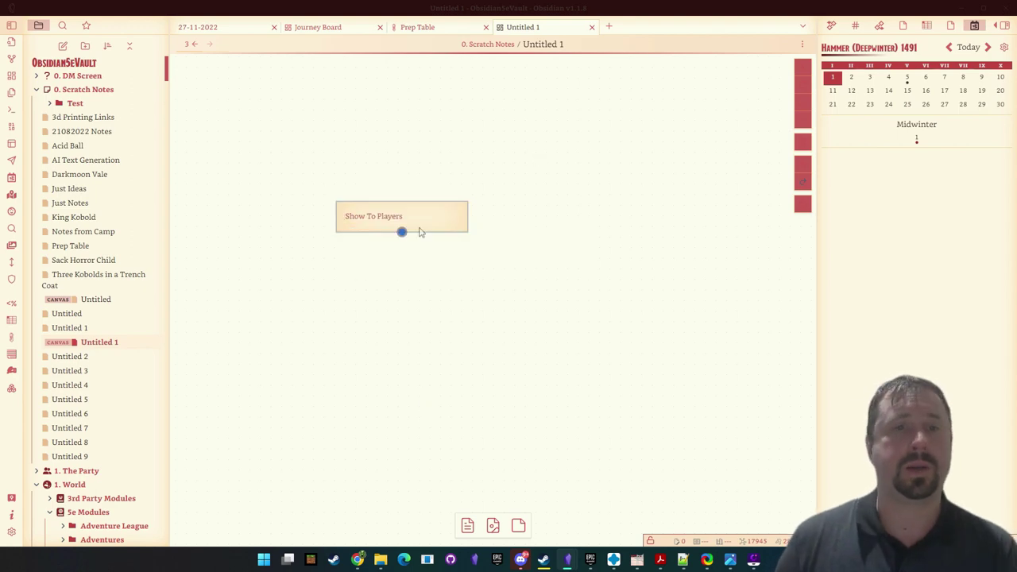
Open the image linked in the Show To Players card in a new window
left_click(370, 220)
right_click(369, 219)
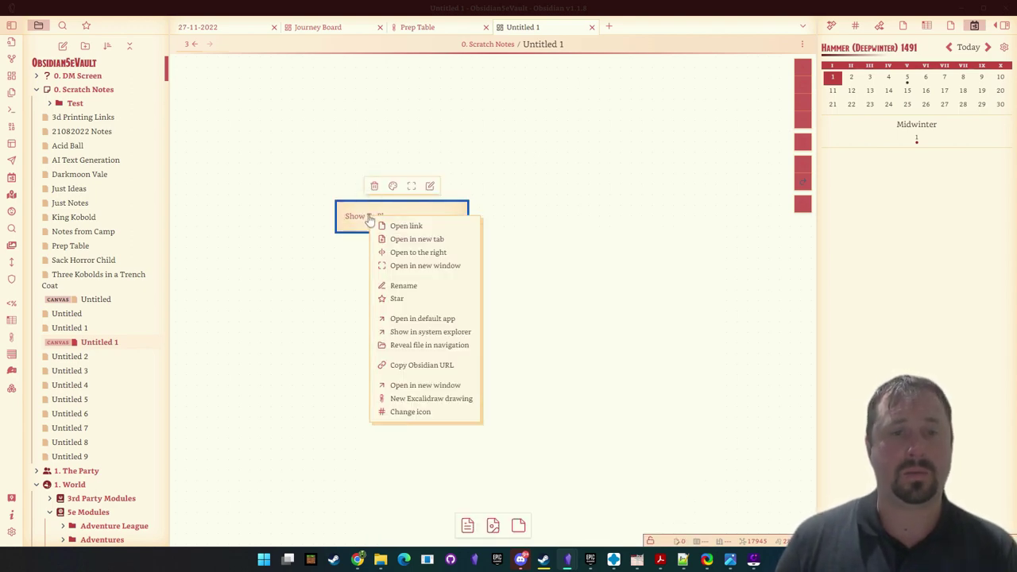
left_click(416, 383)
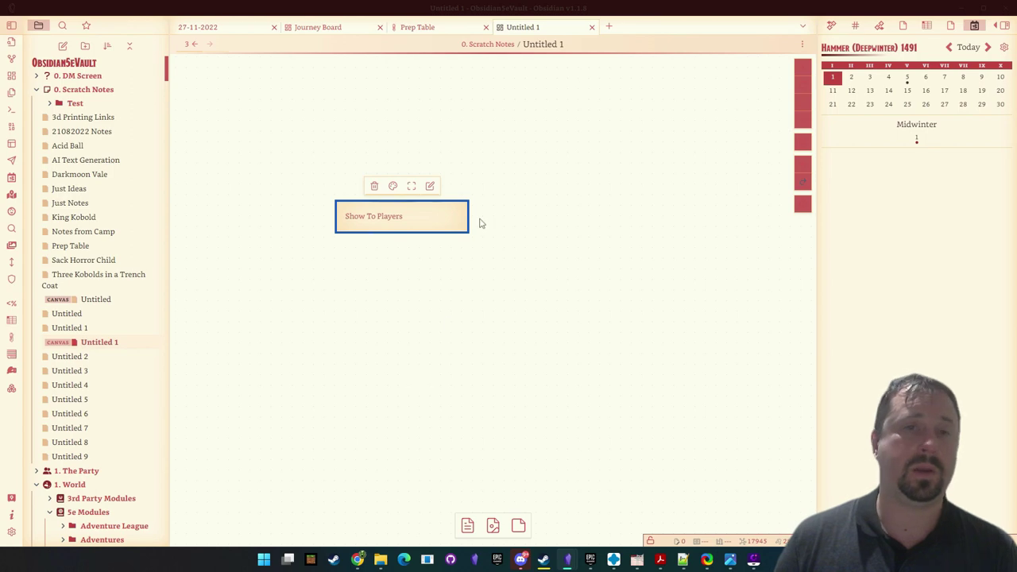
right_click(359, 223)
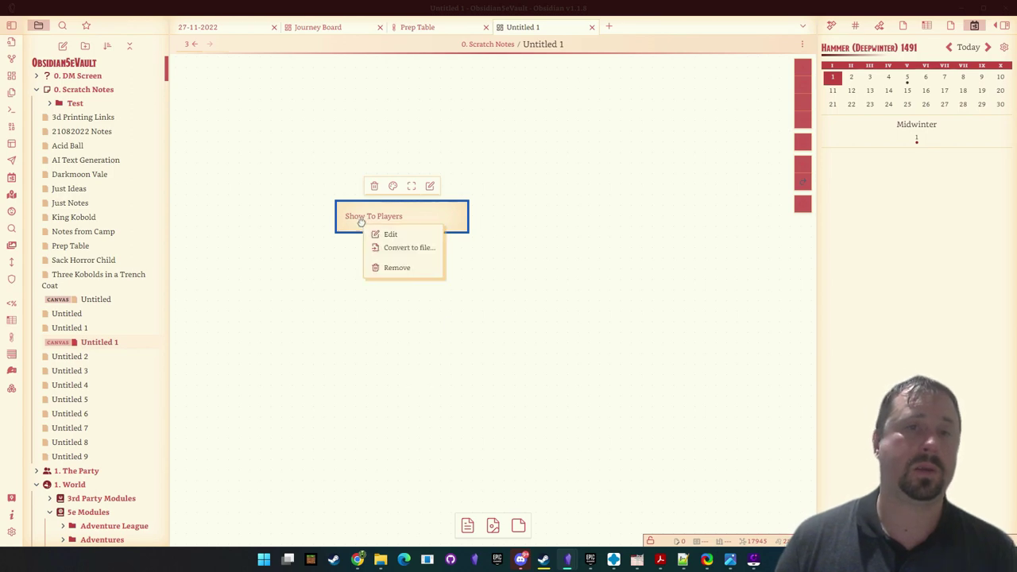
double_click(456, 221)
left_click(370, 281)
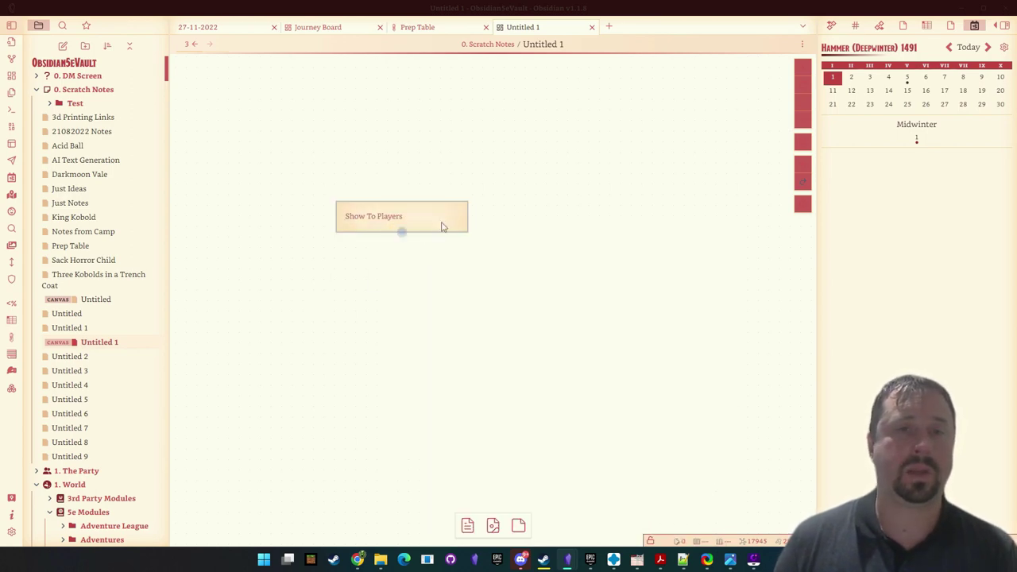
right_click(392, 220)
left_click(359, 227)
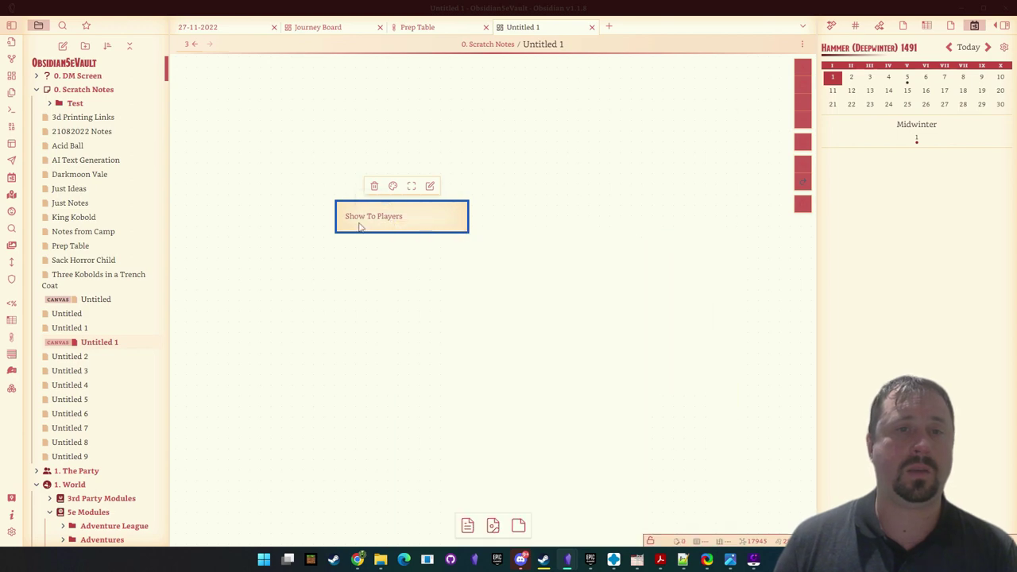
double_click(359, 227)
left_click(531, 200)
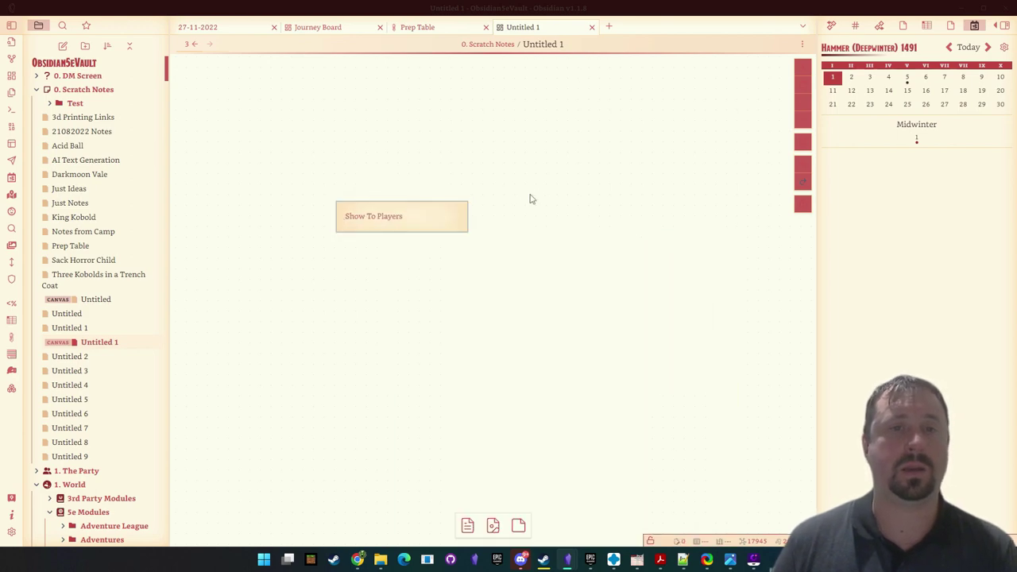
Open the card's Na.png link in a separate window, bring that window over the canvas, and dismiss it after viewing
left_click(457, 220)
right_click(389, 223)
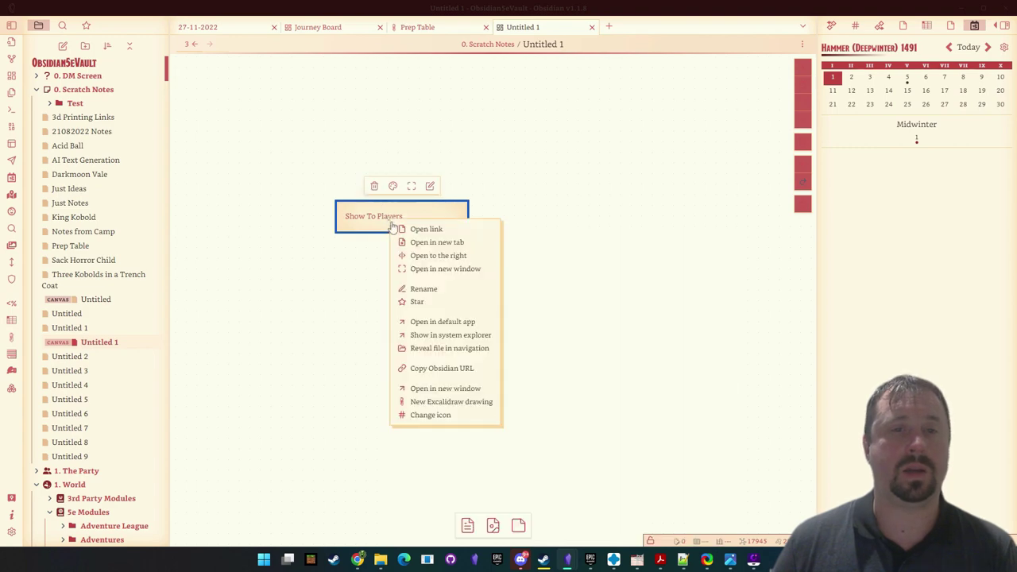
left_click(437, 388)
mouse_move(441, 132)
left_mouse_down()
mouse_move(1016, 143)
mouse_move(456, 159)
mouse_move(443, 147)
left_mouse_up()
double_click(443, 148)
double_click(424, 6)
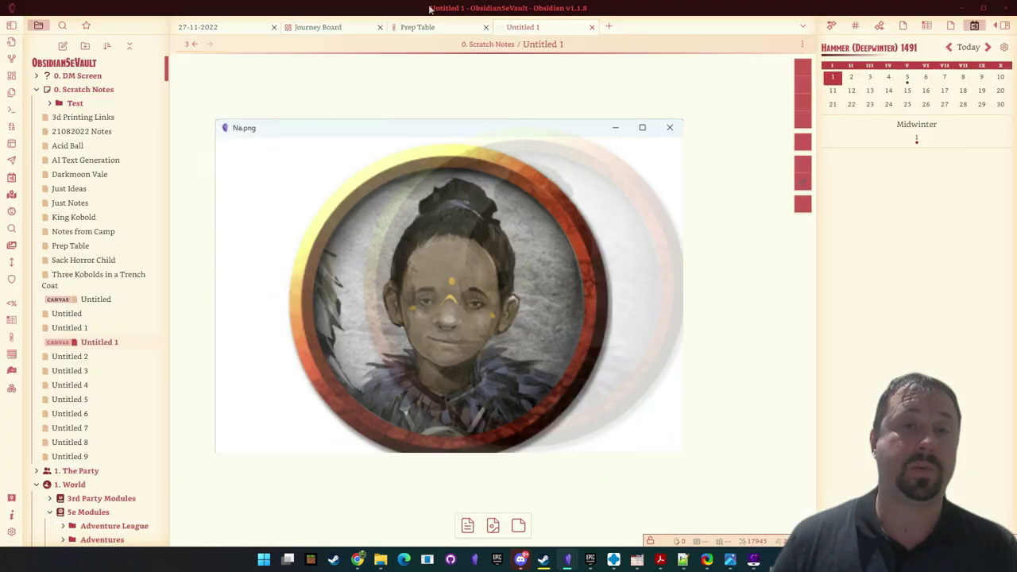
left_click(640, 138)
left_click(647, 341)
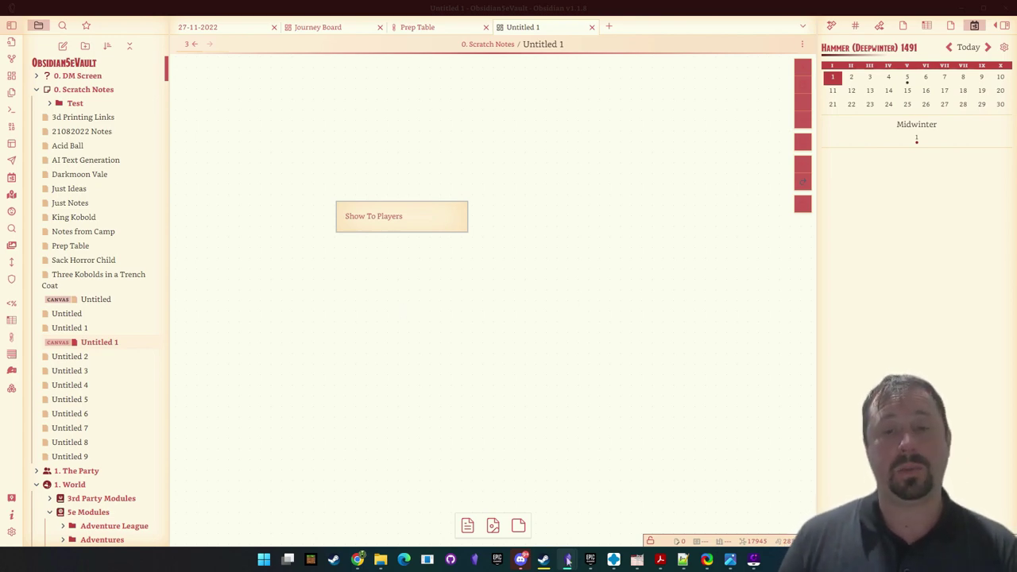
Switch back to the ObsidianCyberpunkREDVault window and bring the Show To Players card below the police image into view
mouse_move(567, 561)
left_click(535, 497)
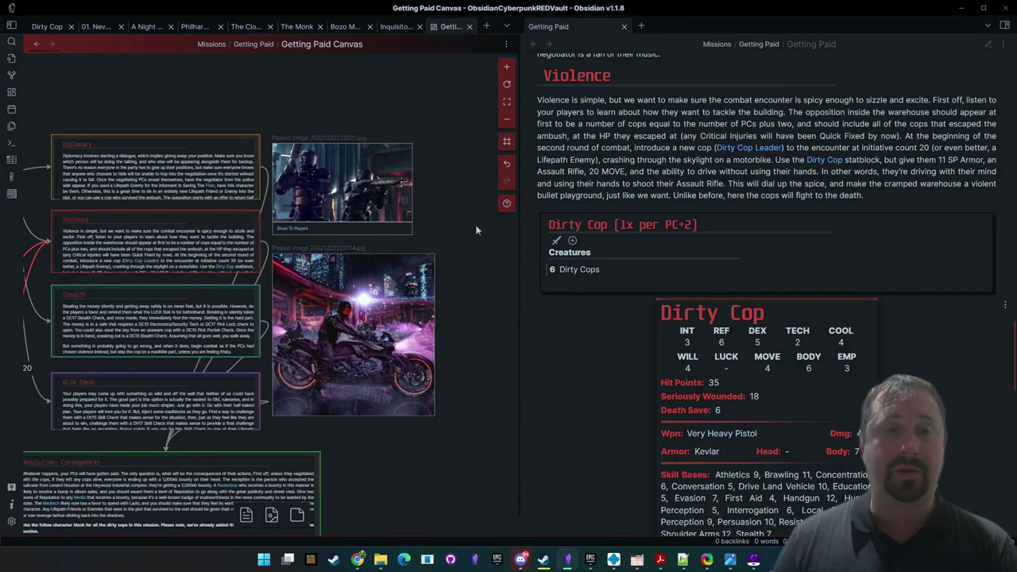
scroll(476, 230, "down", 5)
scroll(282, 214, "up", 5)
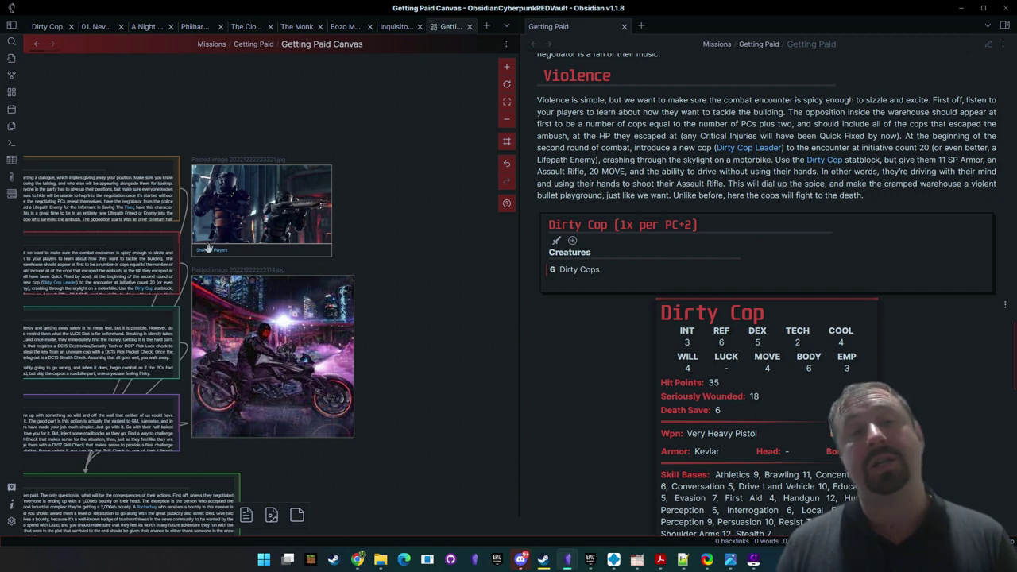
left_click(236, 250)
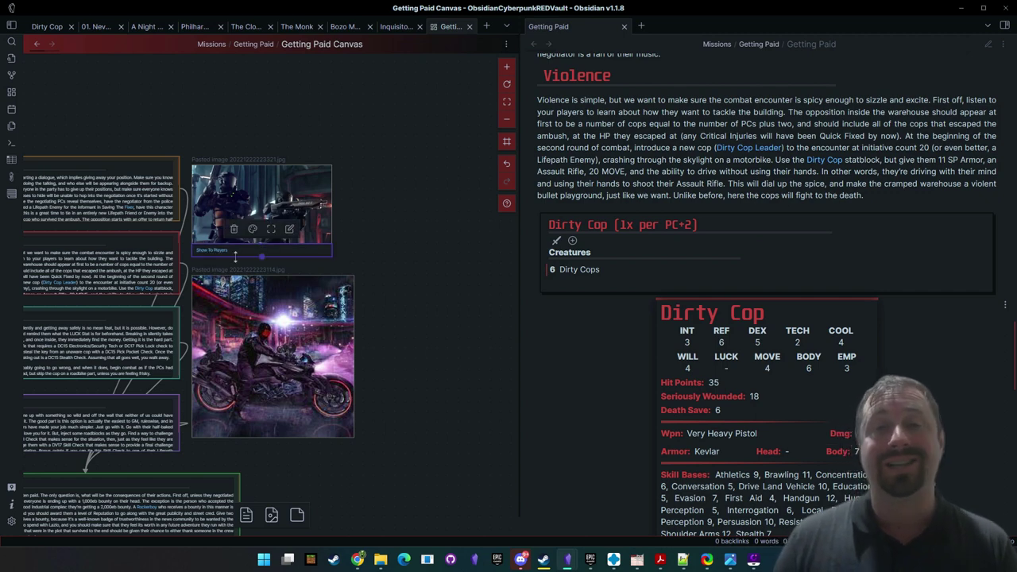
left_click(365, 220)
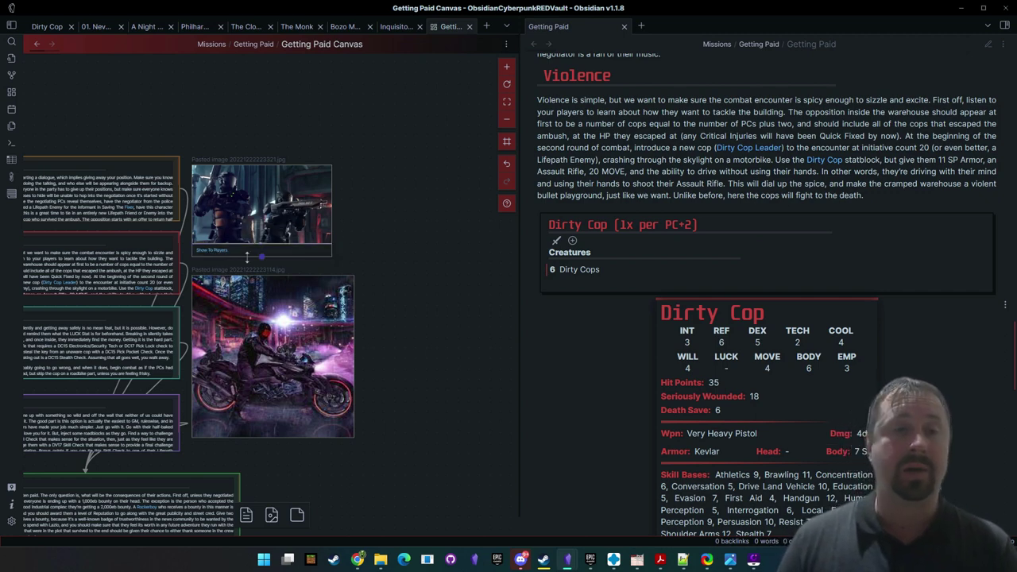
Follow the Show To Players link under the police image and return to the Getting Paid Canvas
left_click(506, 66)
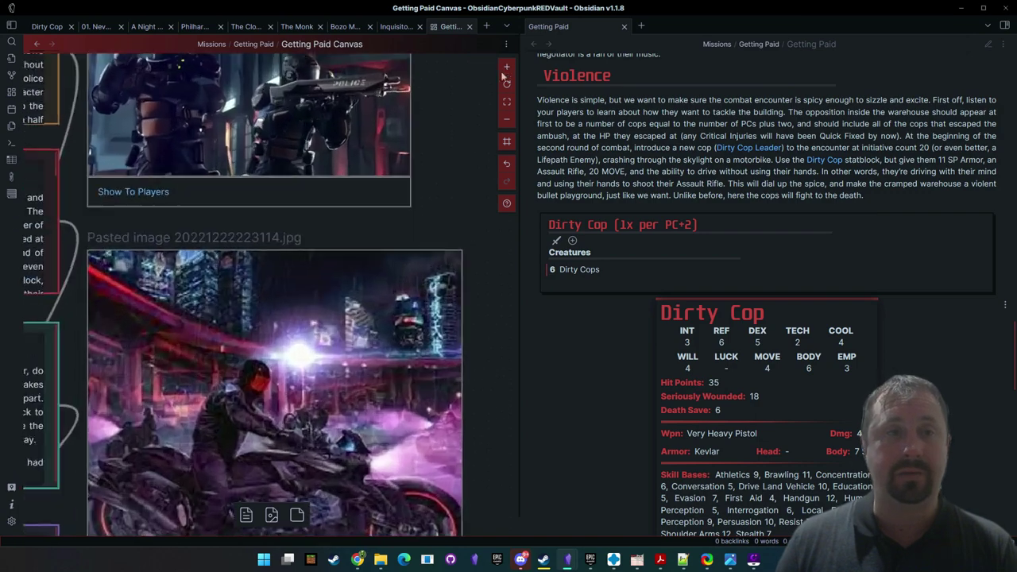
left_click_drag(271, 193, 395, 206)
left_click(282, 192)
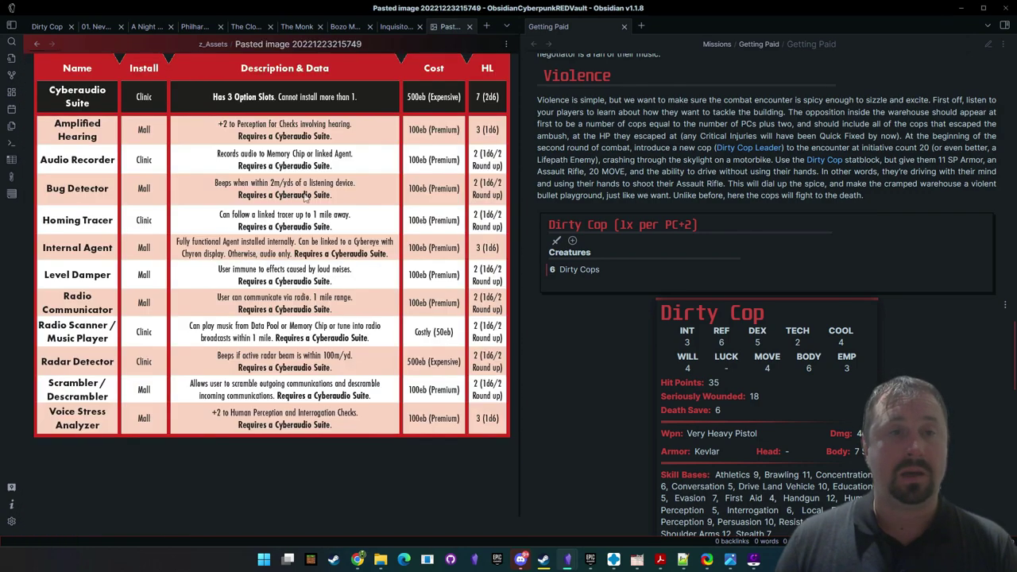
left_click(36, 44)
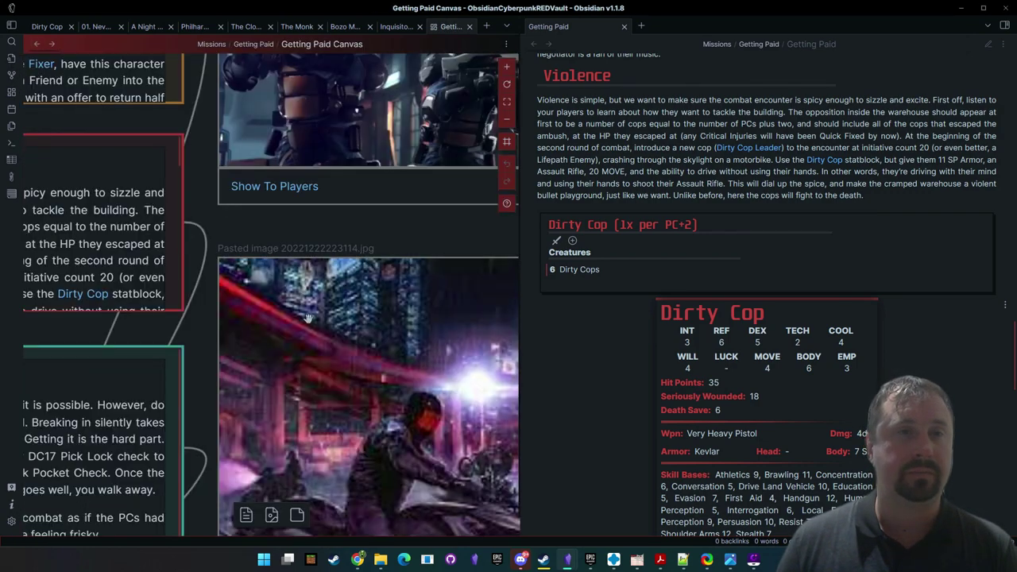
Open the Show To Players card for editing to inspect its link text, and leave the card
left_click(364, 189)
left_click(364, 189)
left_click_drag(421, 235, 317, 201)
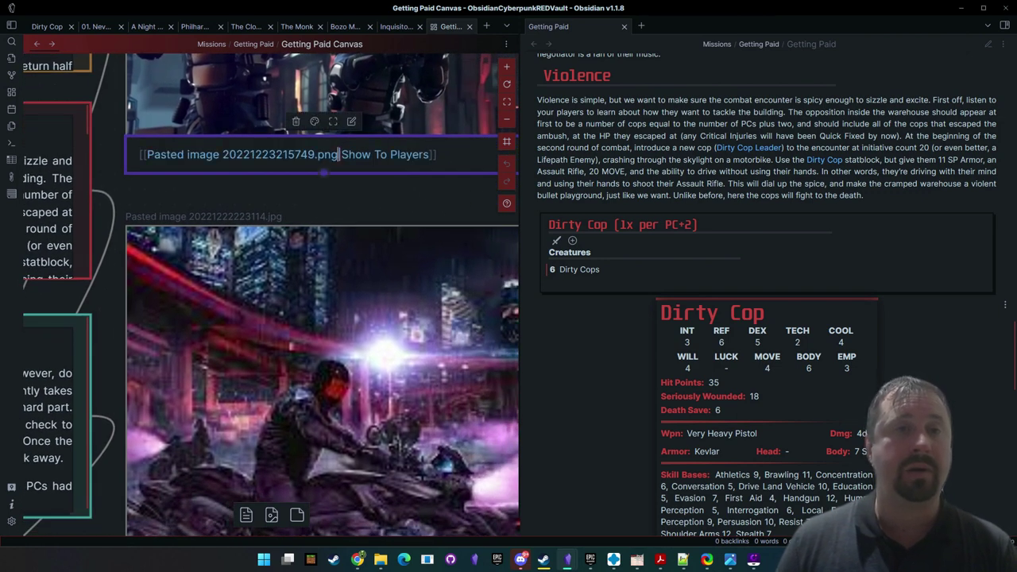
left_click(380, 193)
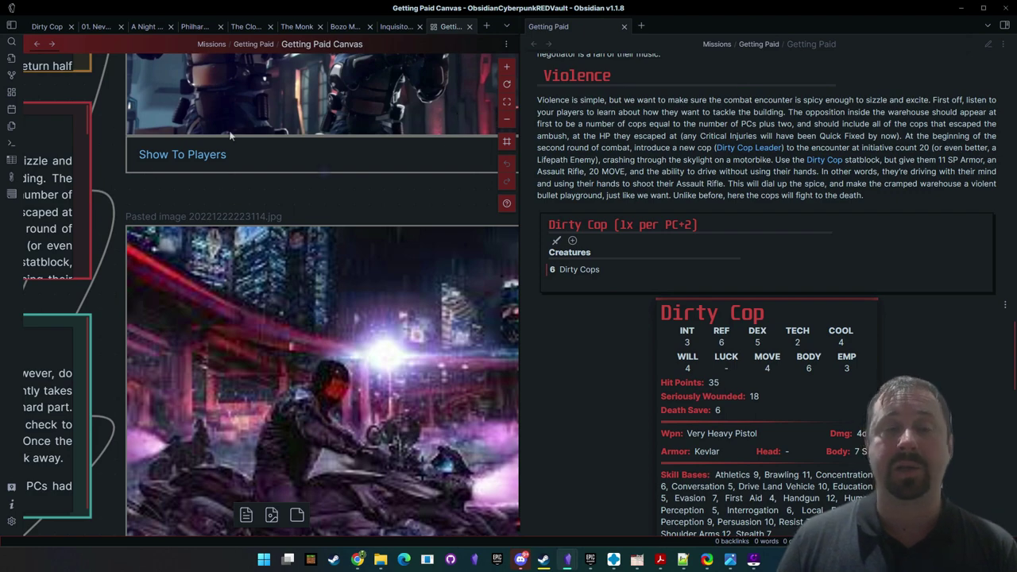
Reduce the height of the Show To Players card beneath the police image so it fits tightly around its text
left_click(506, 119)
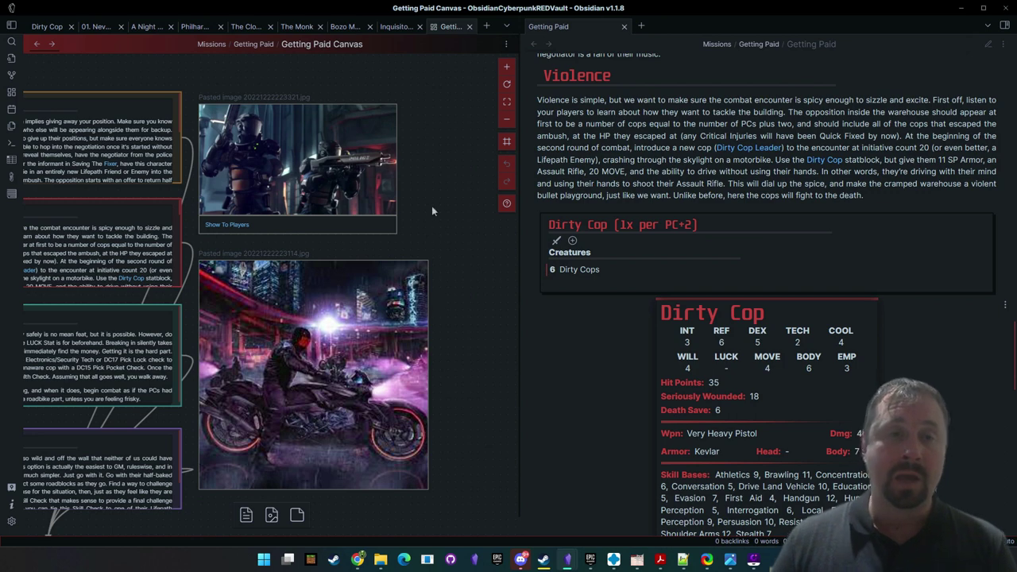
right_click(238, 227)
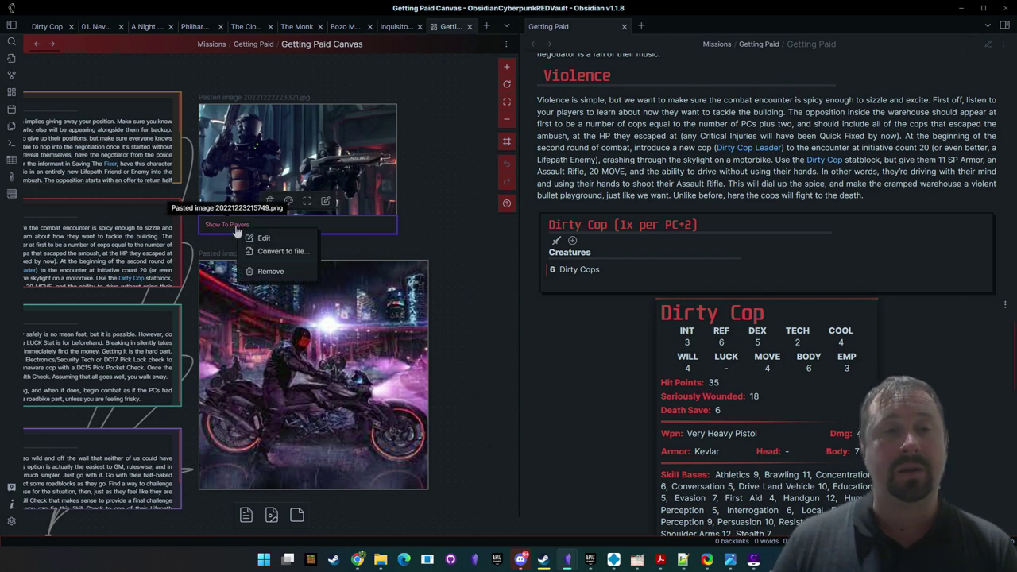
left_click(473, 184)
left_click_drag(265, 237, 268, 230)
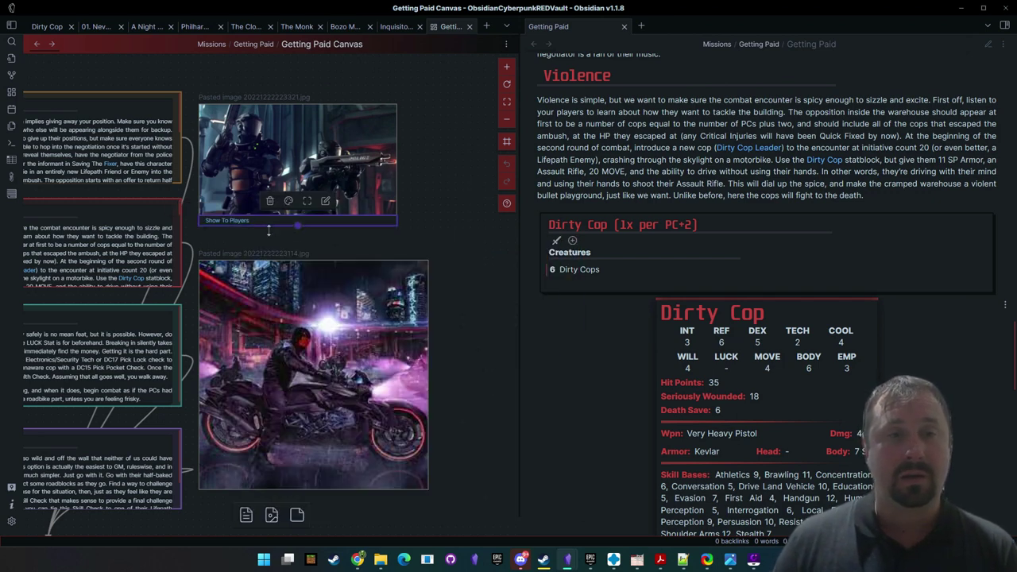
Increase the height of the Show To Players card beneath the police image so its link is easier to reach
left_click(457, 192)
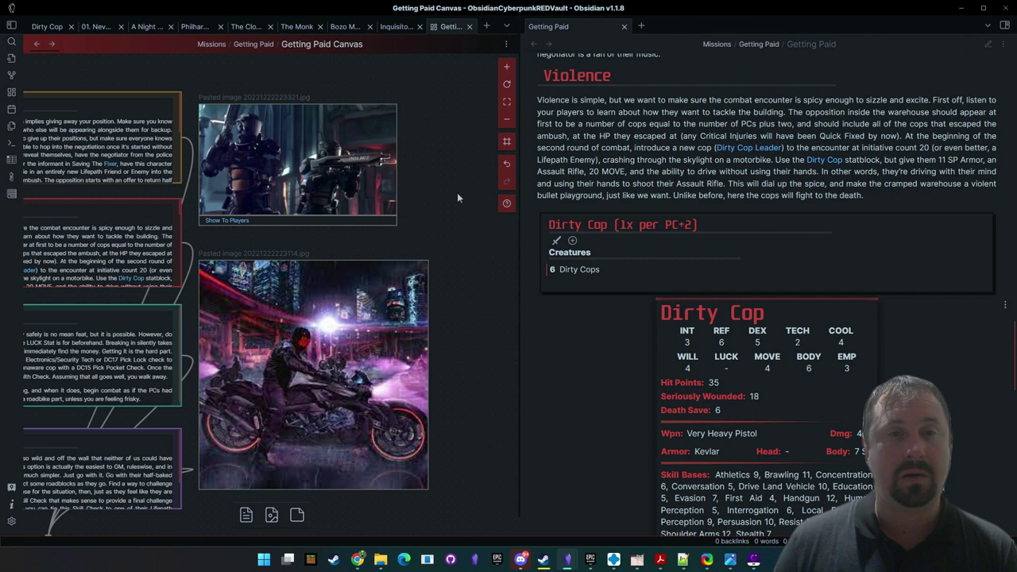
left_click(271, 228)
right_click(230, 226)
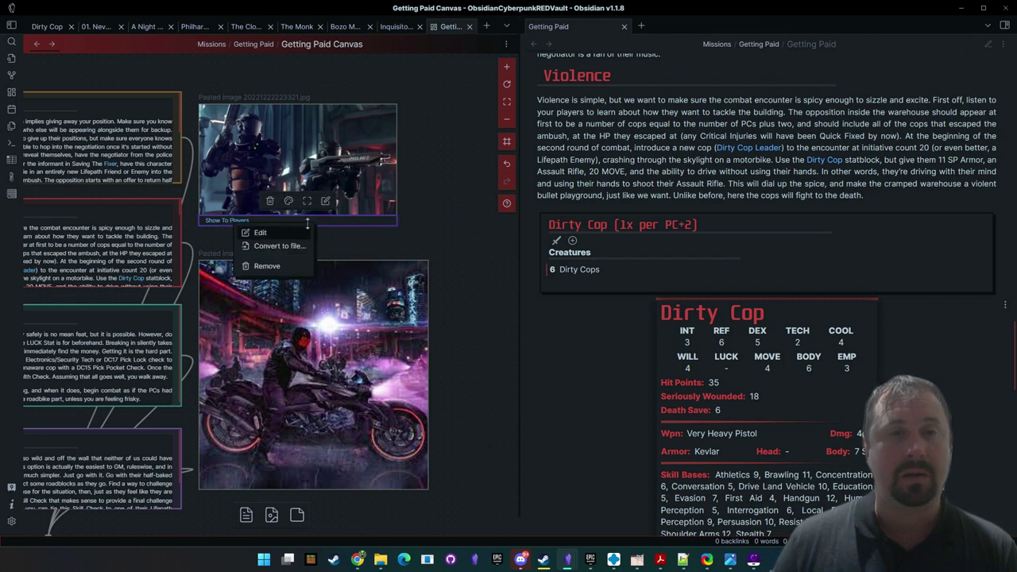
left_click(347, 228)
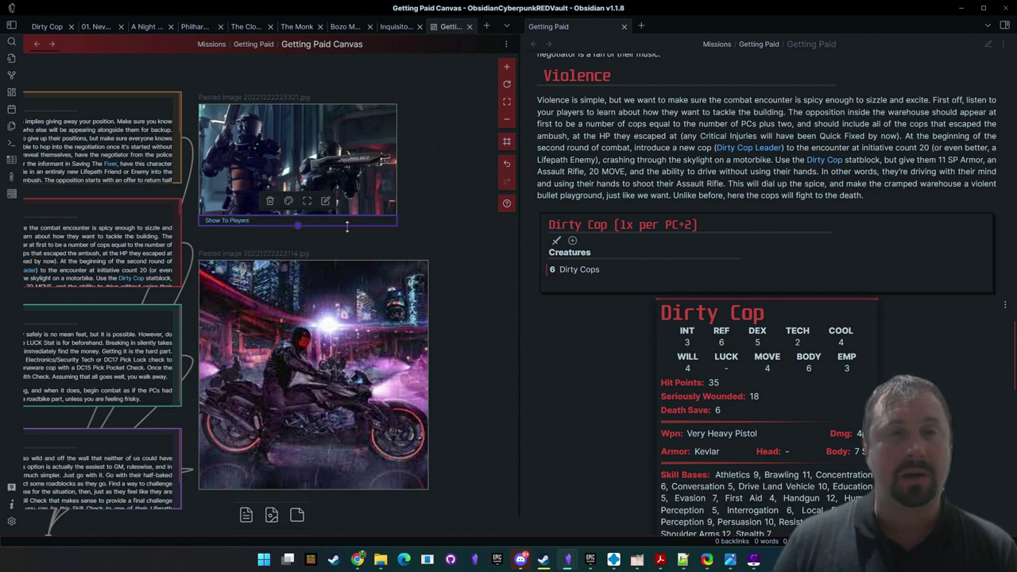
Open the image linked from the Show To Players card in a new window, maximize that window, and close it
right_click(235, 227)
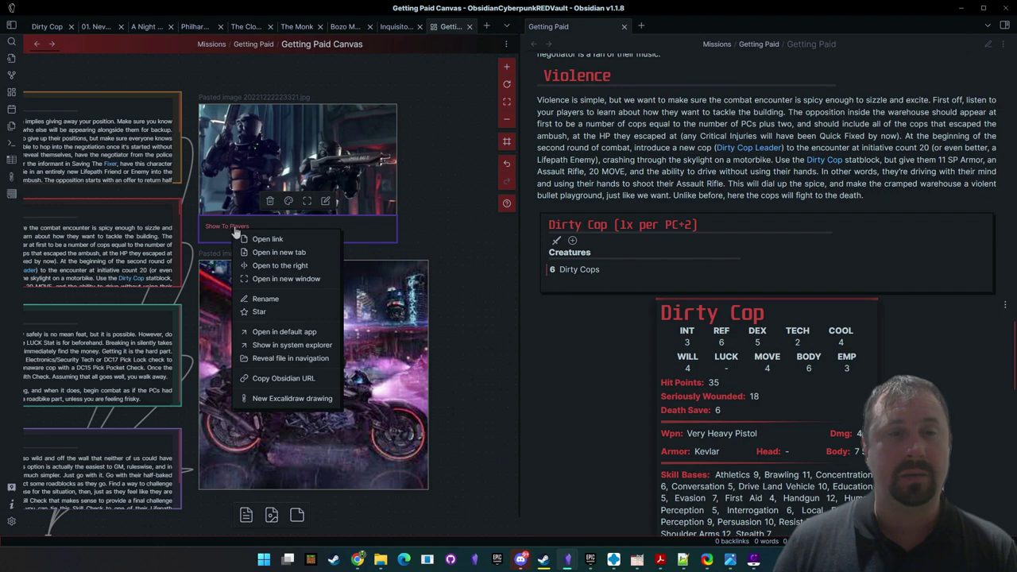
left_click(288, 279)
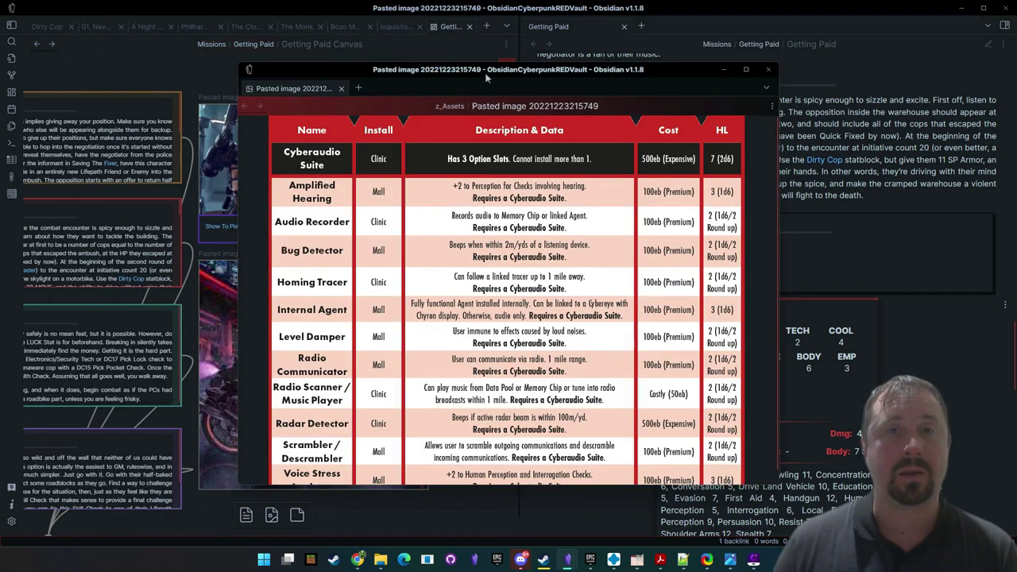
mouse_move(486, 74)
left_mouse_down()
mouse_move(517, 104)
mouse_move(501, 74)
left_mouse_up()
double_click(500, 73)
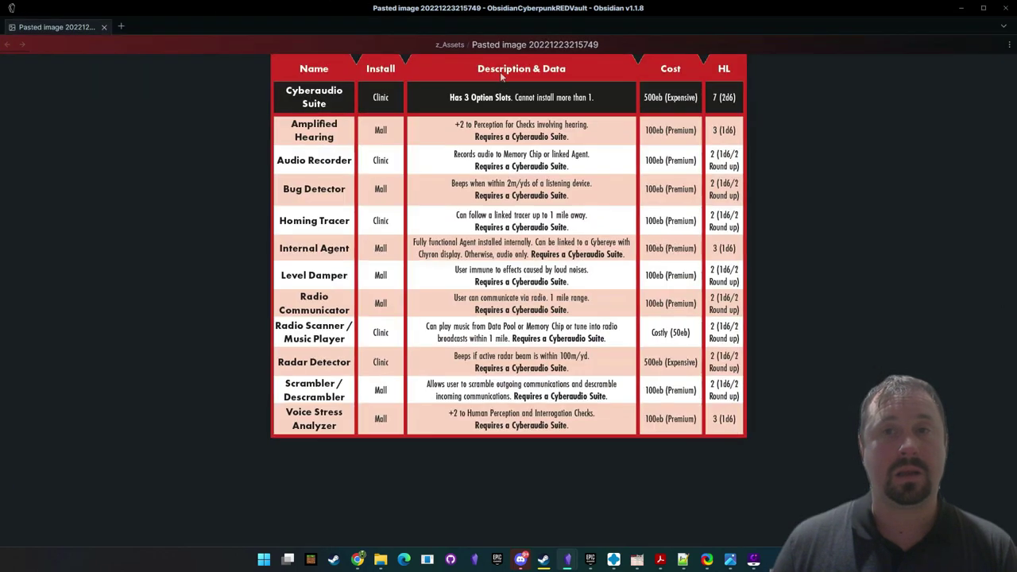
left_click(1005, 8)
Review the file actions offered for the Show To Players link beneath the police image, and dismiss them without choosing any
right_click(223, 230)
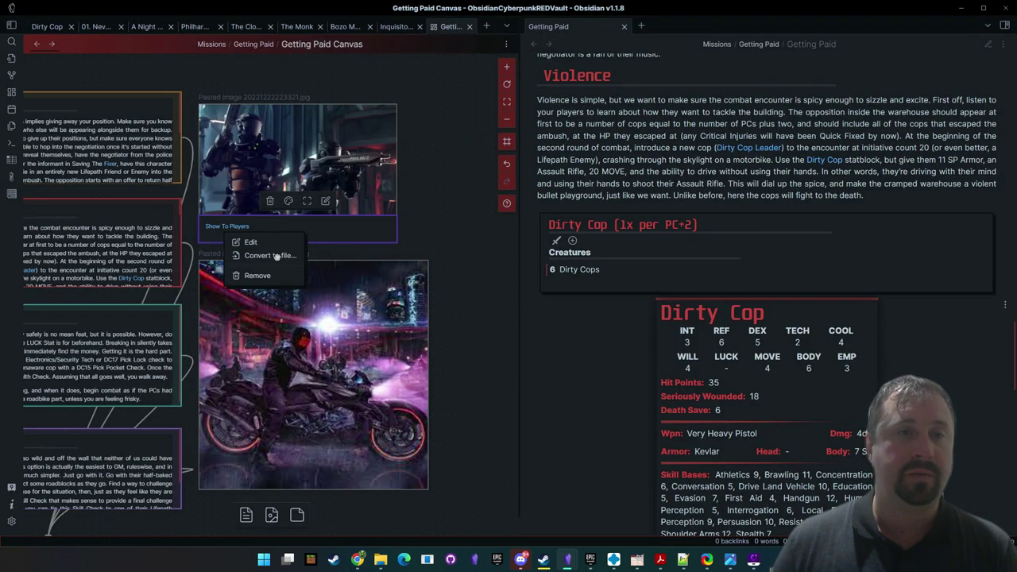
left_click(470, 218)
left_click(305, 226)
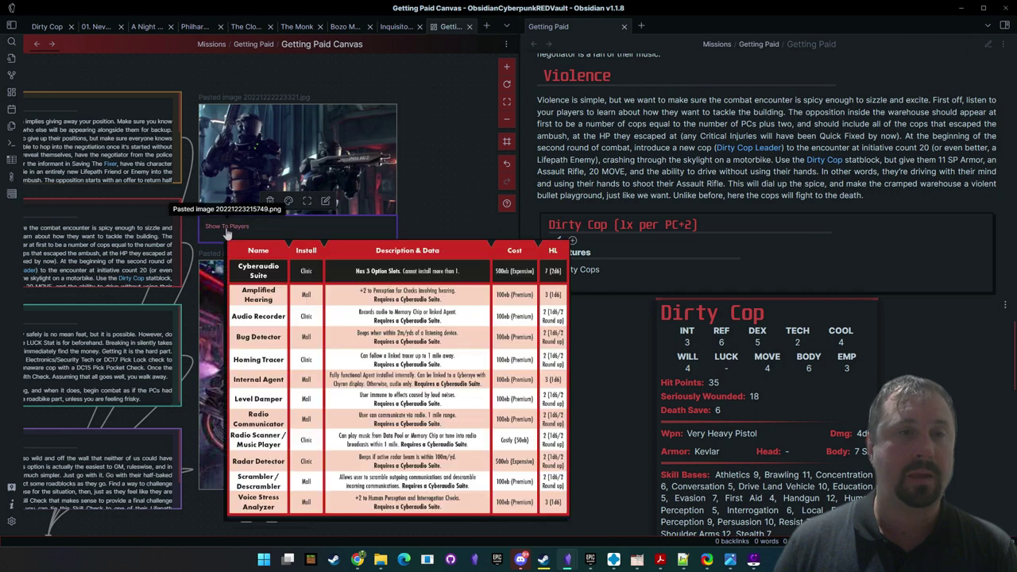
right_click(228, 230)
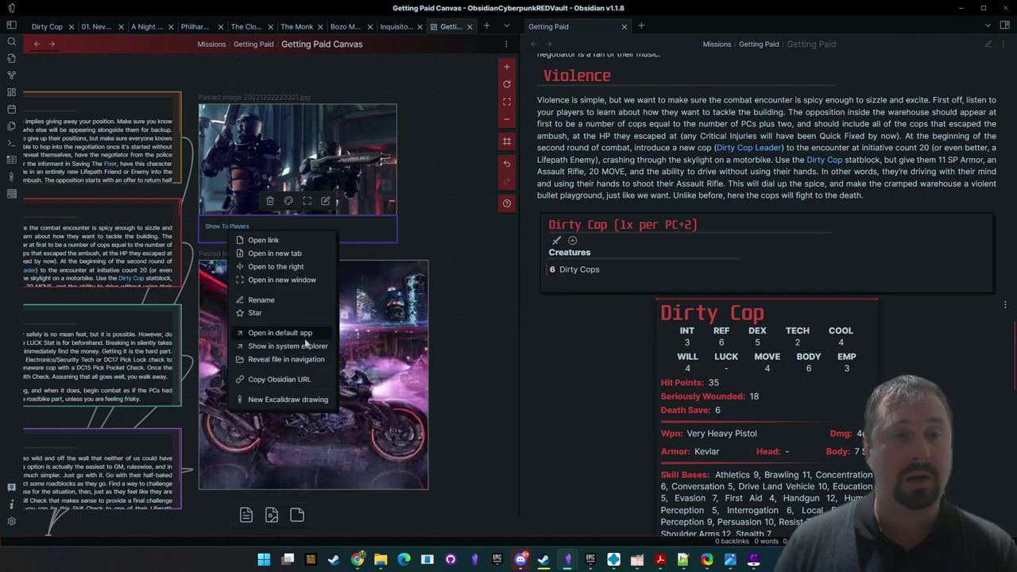
left_click(493, 258)
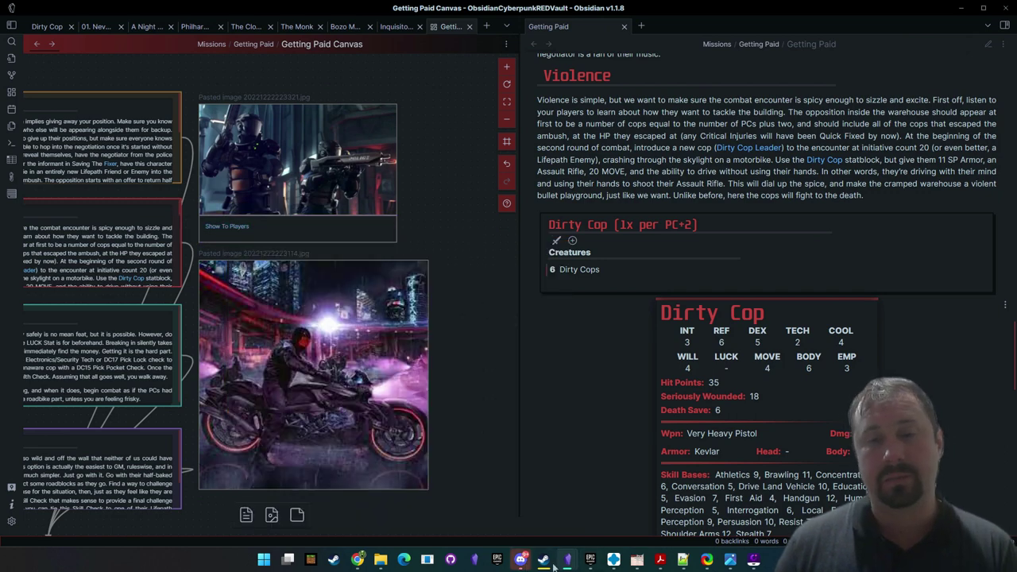
Switch to the Obsidian5eVault window and open the Show To Players link's Na.png in a separate image-only window
mouse_move(569, 561)
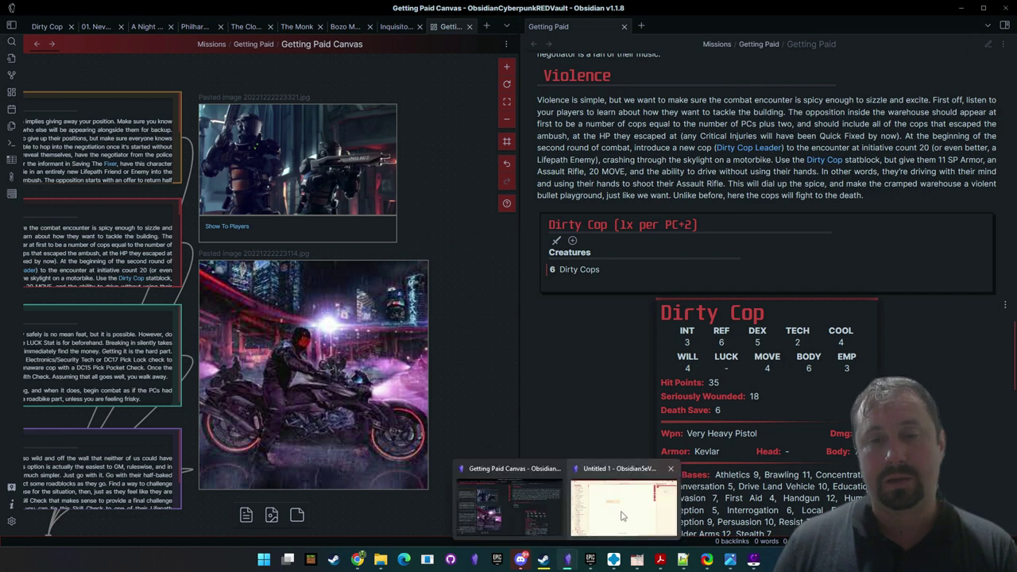
left_click(620, 513)
left_click(383, 222)
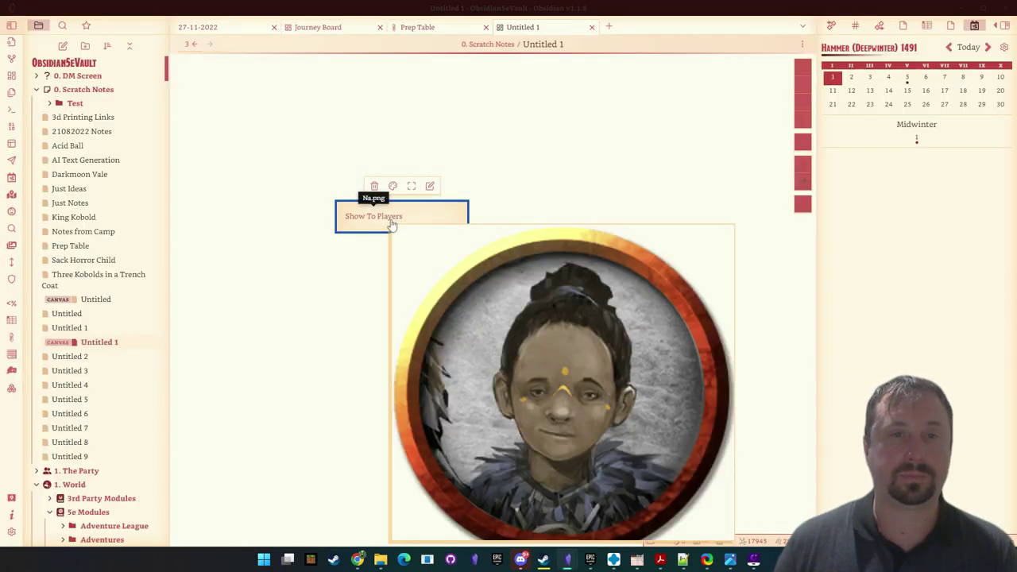
right_click(389, 222)
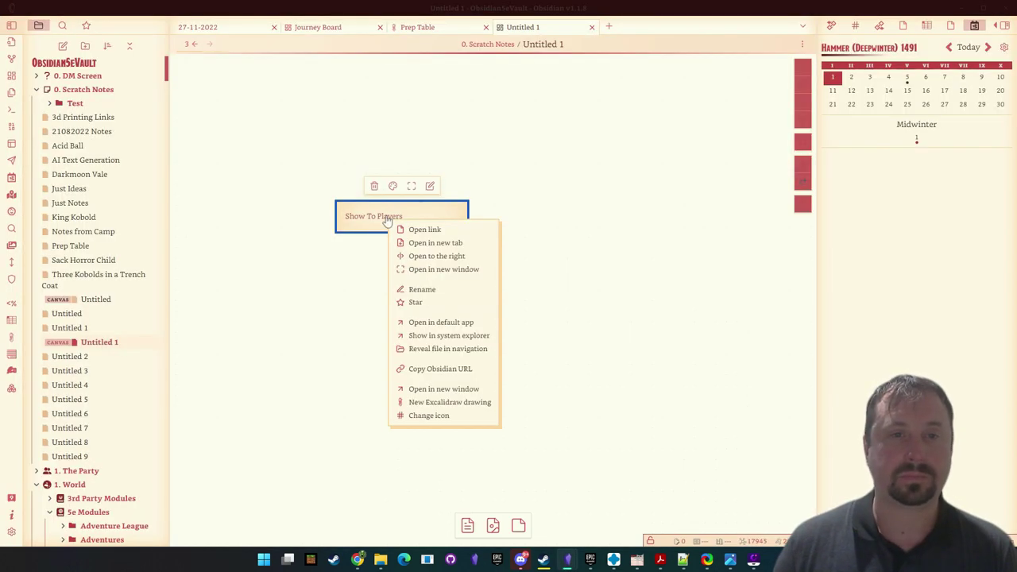
left_click(429, 389)
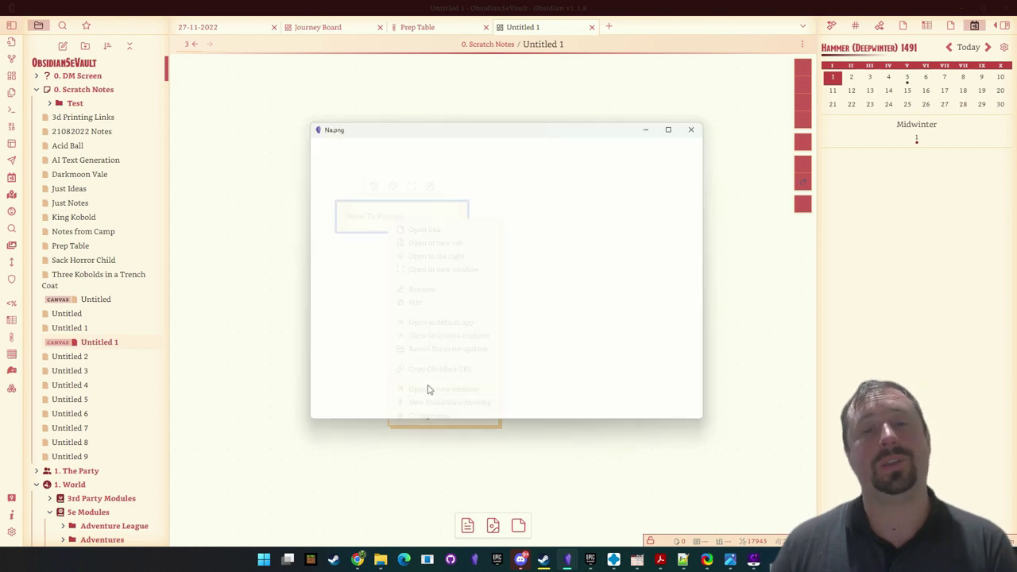
Maximize the Na.png image window, restore it to its smaller size, and close it
double_click(570, 124)
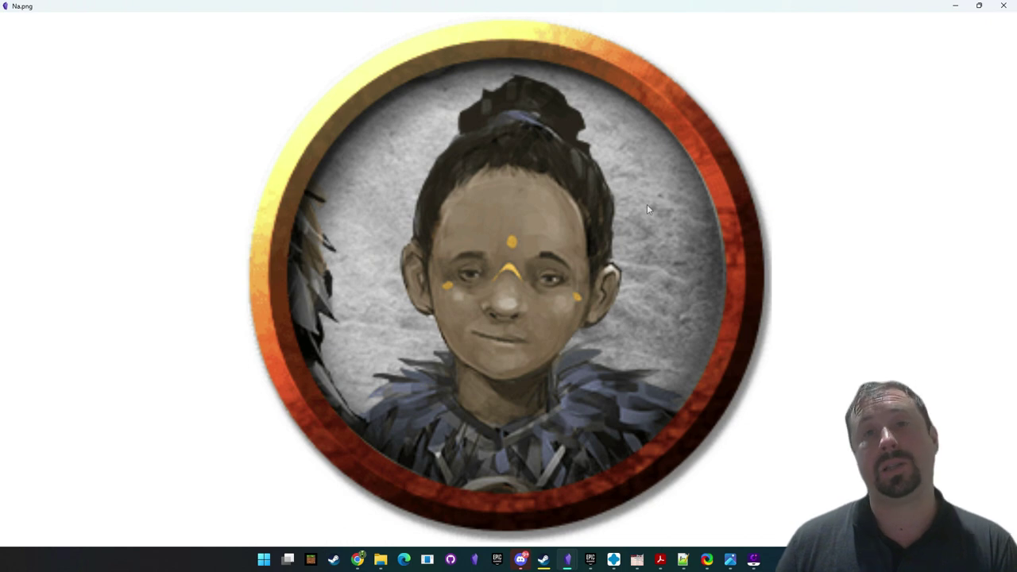
double_click(607, 9)
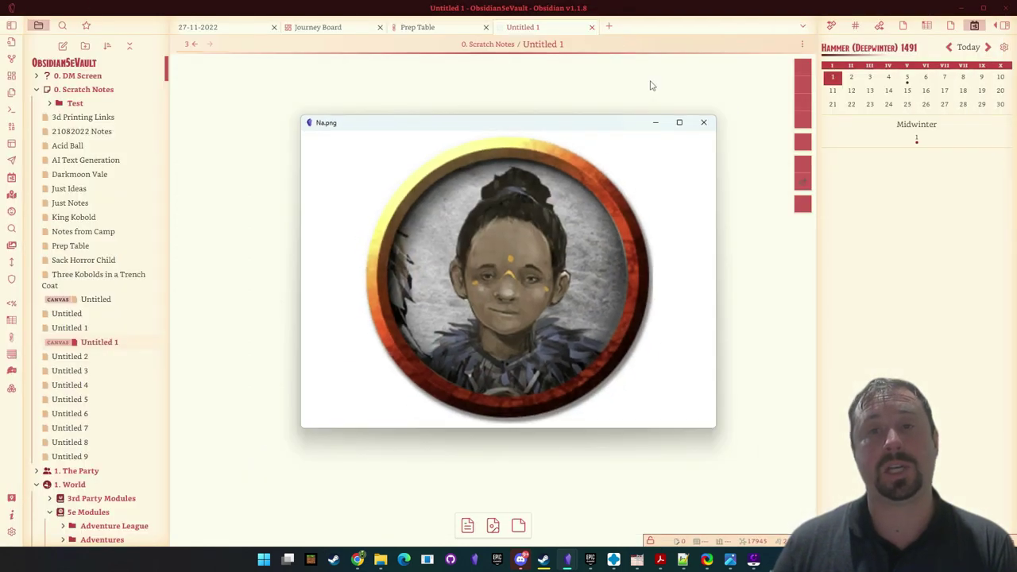
left_click(703, 123)
right_click(399, 214)
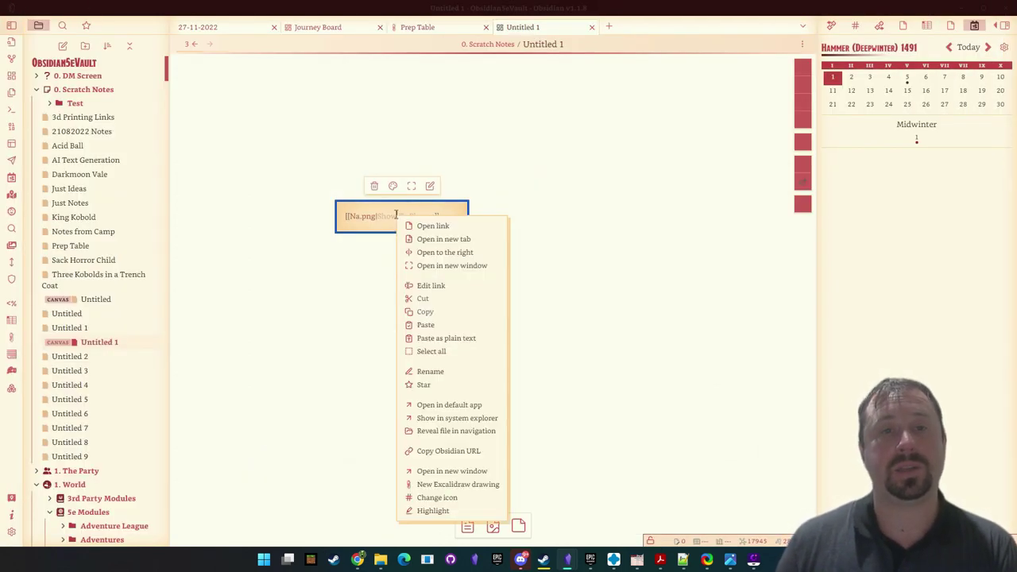
left_click(486, 202)
right_click(376, 217)
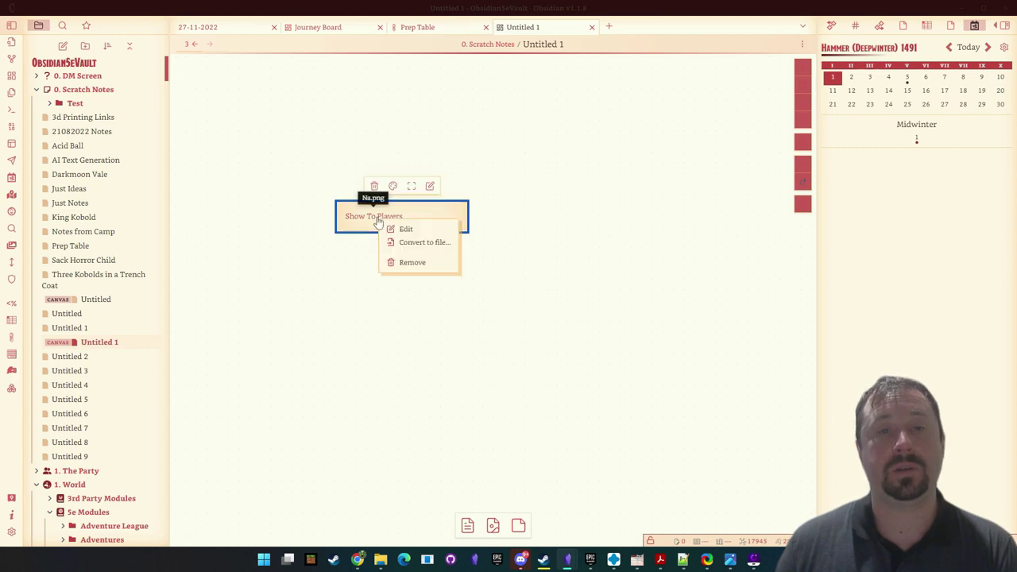
left_click(476, 202)
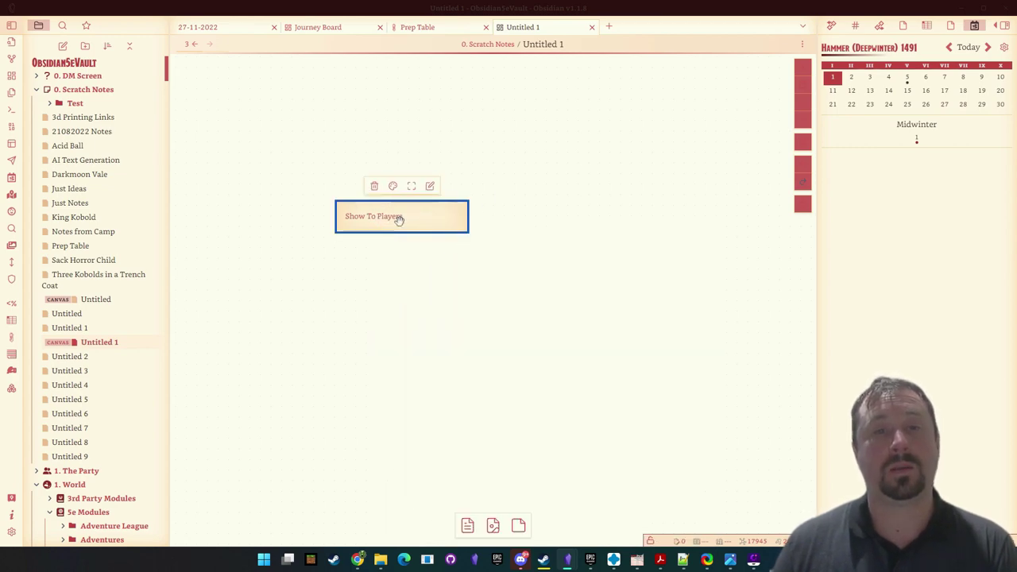
right_click(399, 220)
left_click(533, 173)
Open the Show To Players link in a new Obsidian window, move that window aside, close it, and deselect the card
left_click(425, 221)
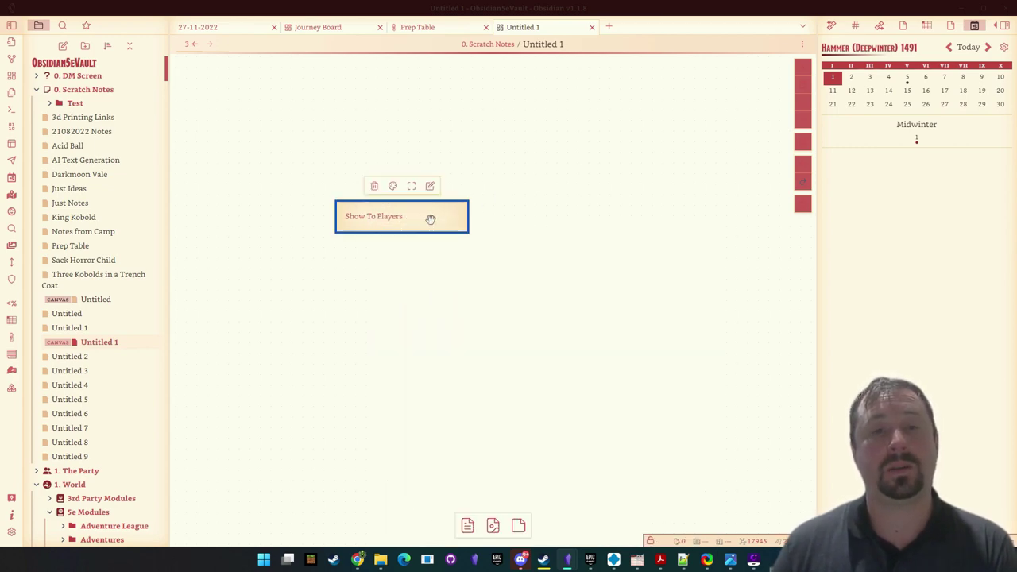
right_click(377, 217)
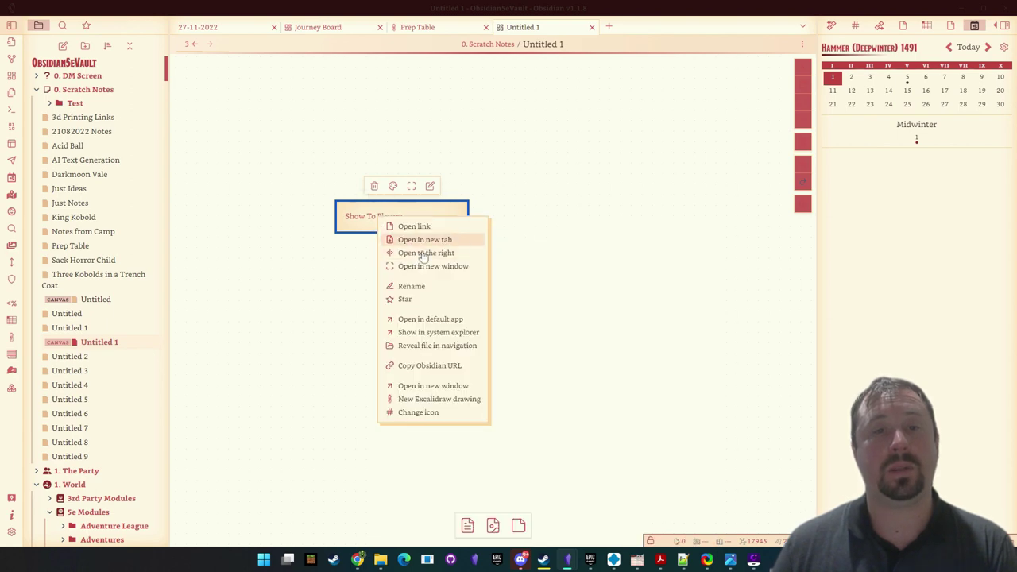
left_click(433, 266)
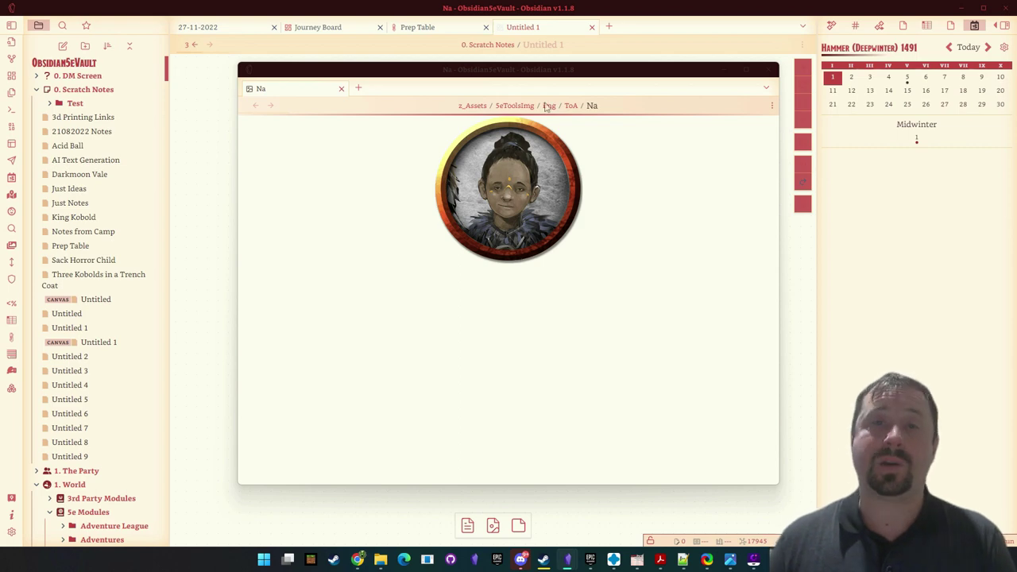
left_click_drag(549, 72, 640, 91)
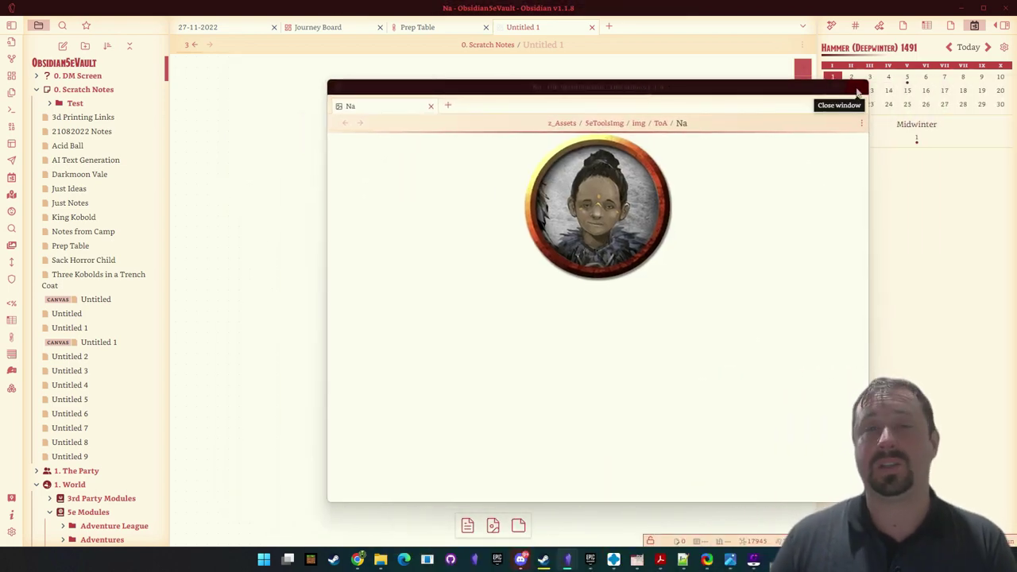
left_click(858, 94)
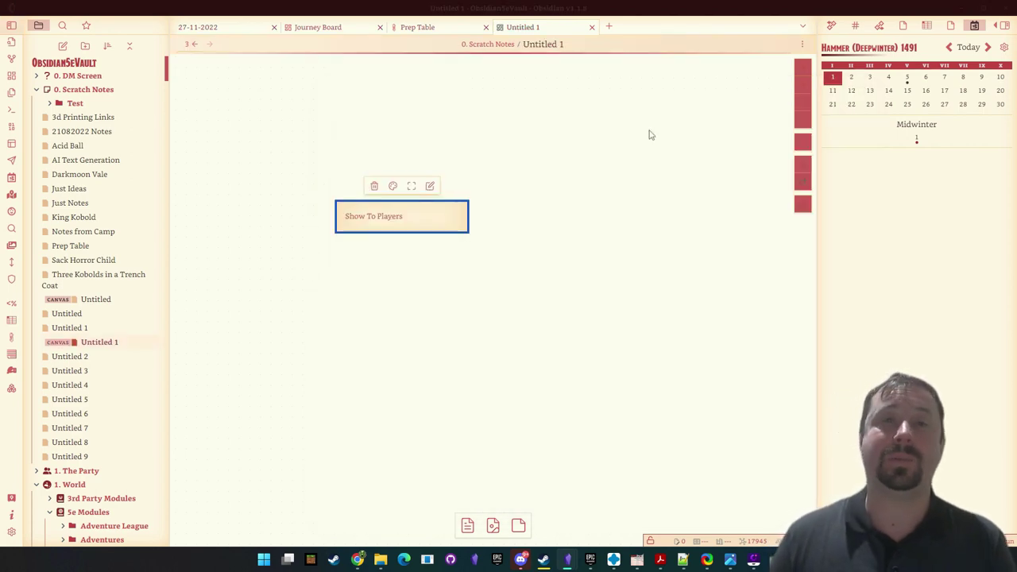
left_click(525, 303)
Switch back to the ObsidianCyberpunkREDVault window and frame the Diplomacy, Violence, Stealth and Wild Ideas cards on the Getting Paid Canvas
mouse_move(565, 561)
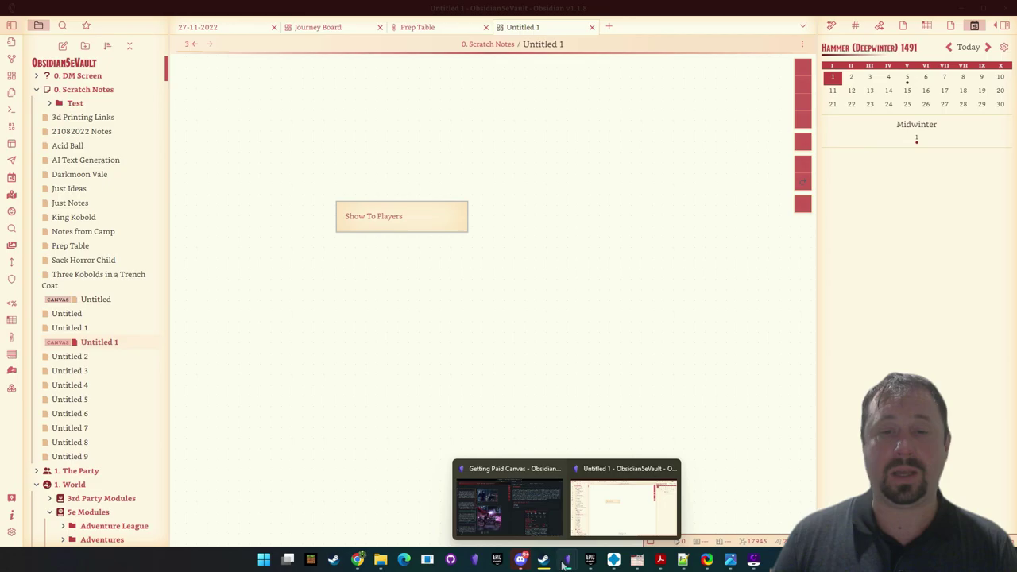
left_click(524, 499)
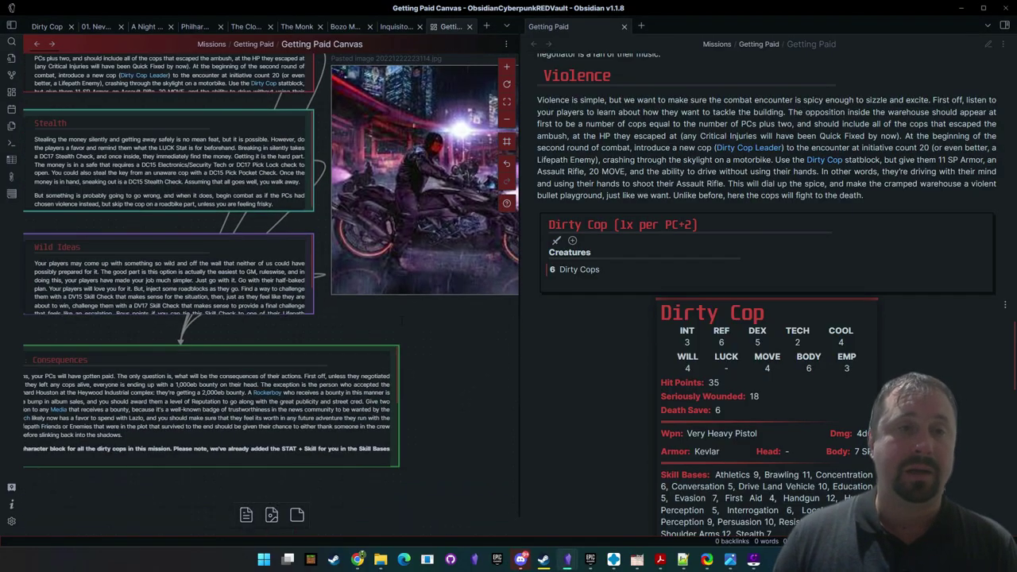
left_click_drag(436, 145, 529, 102)
left_click(506, 119)
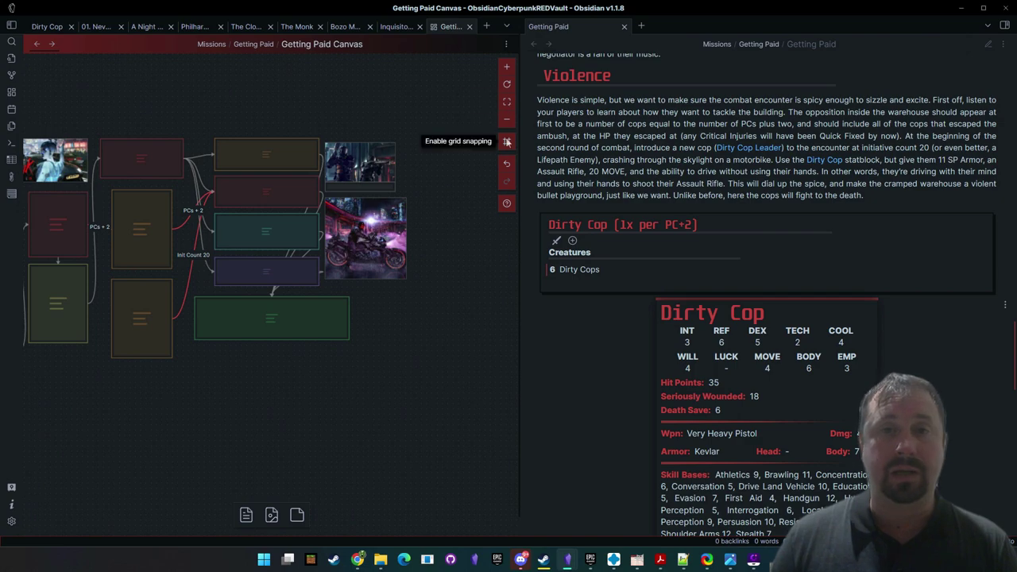
left_click(508, 68)
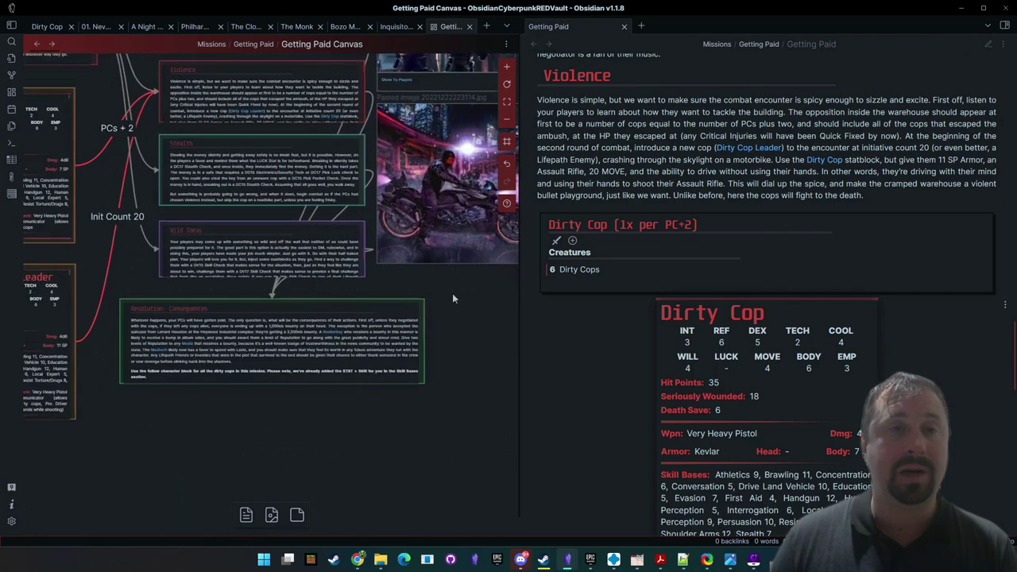
left_click_drag(452, 293, 308, 404)
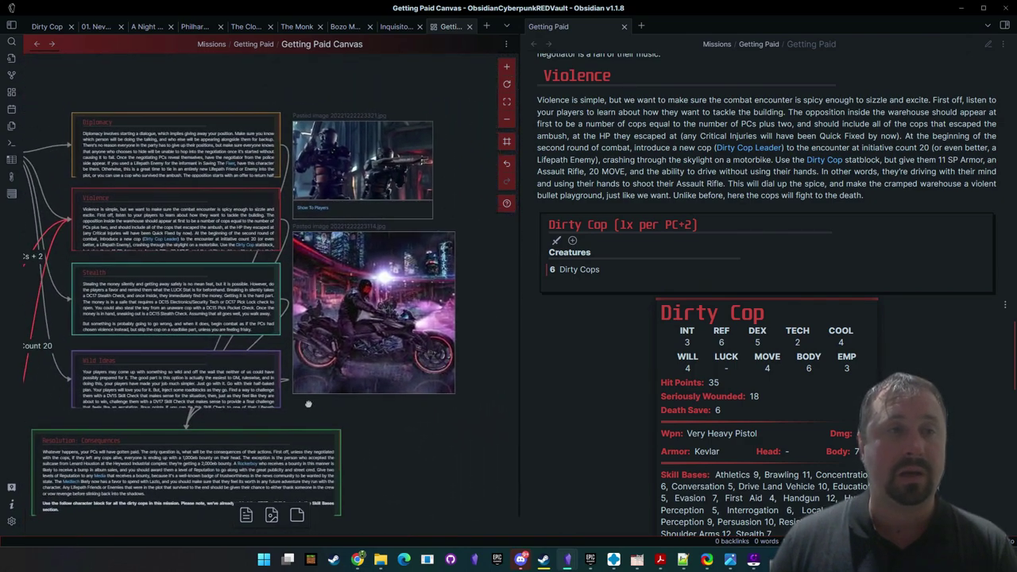
Create a group around the Diplomacy, Violence, Stealth and Wild Ideas cards
left_click_drag(43, 87, 284, 417)
right_click(208, 145)
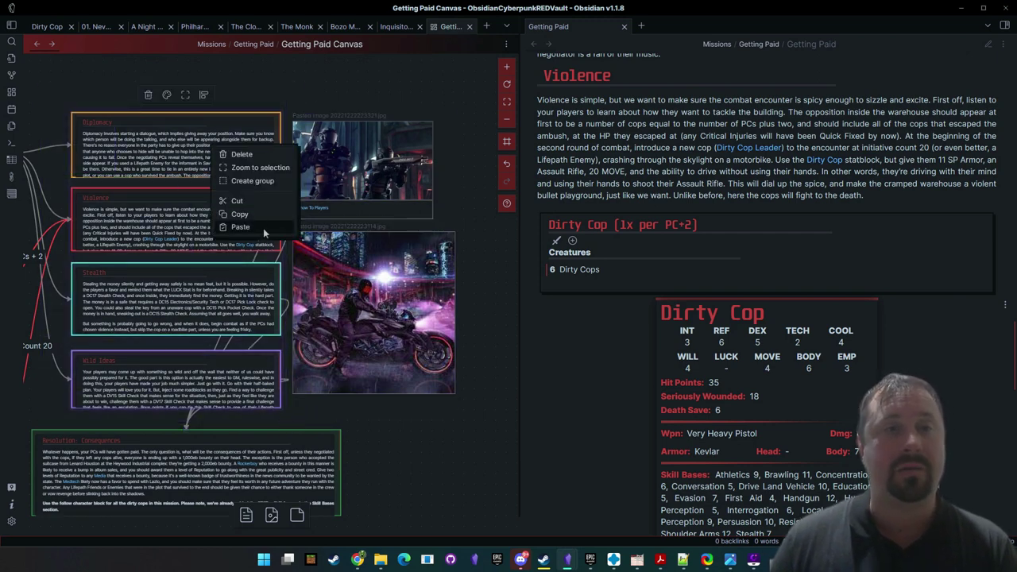
left_click(255, 176)
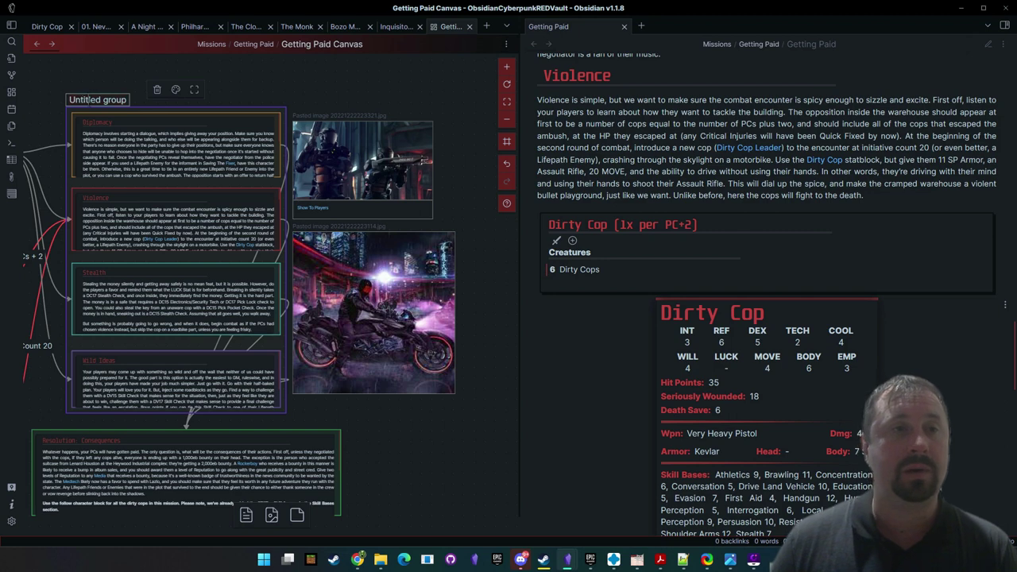
Name the new group around the four approach cards "Party Decision"
left_click(111, 102)
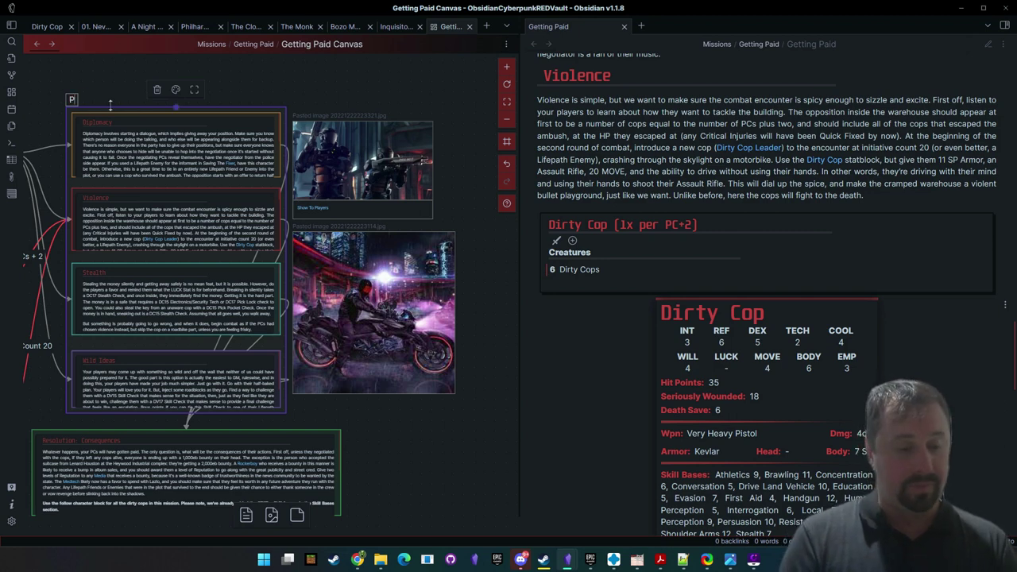
type("Party De")
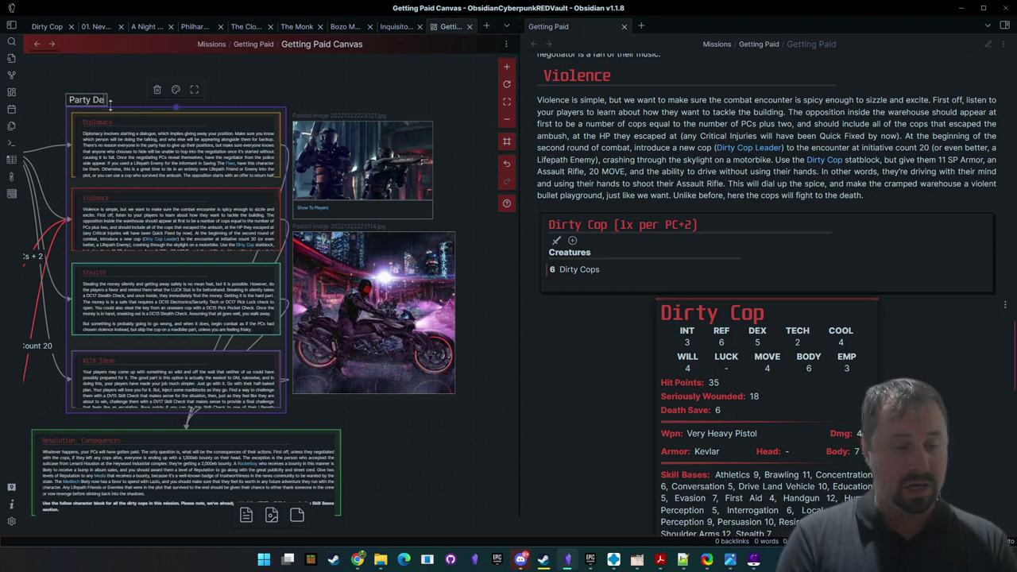
type("cision")
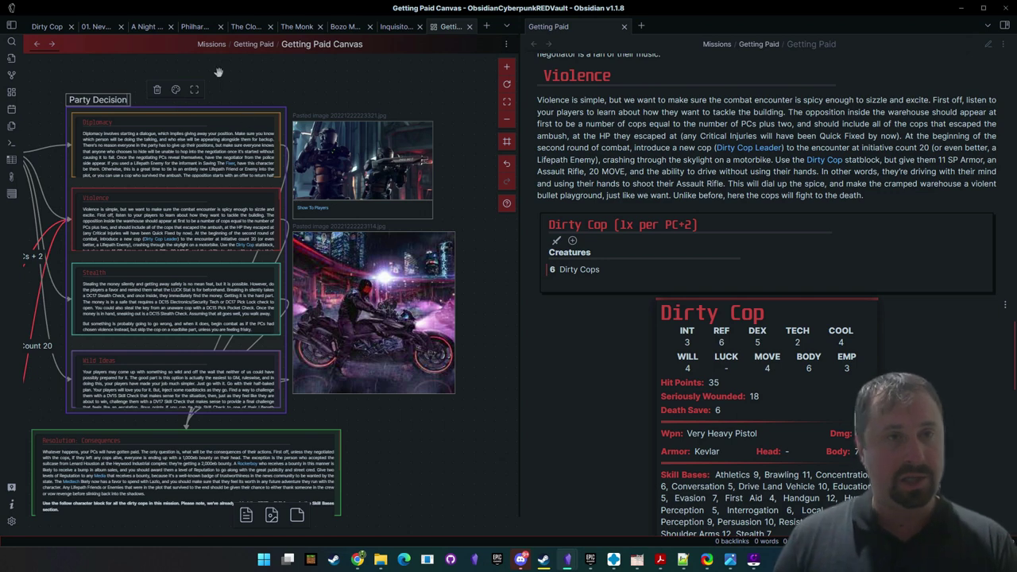
key("Return")
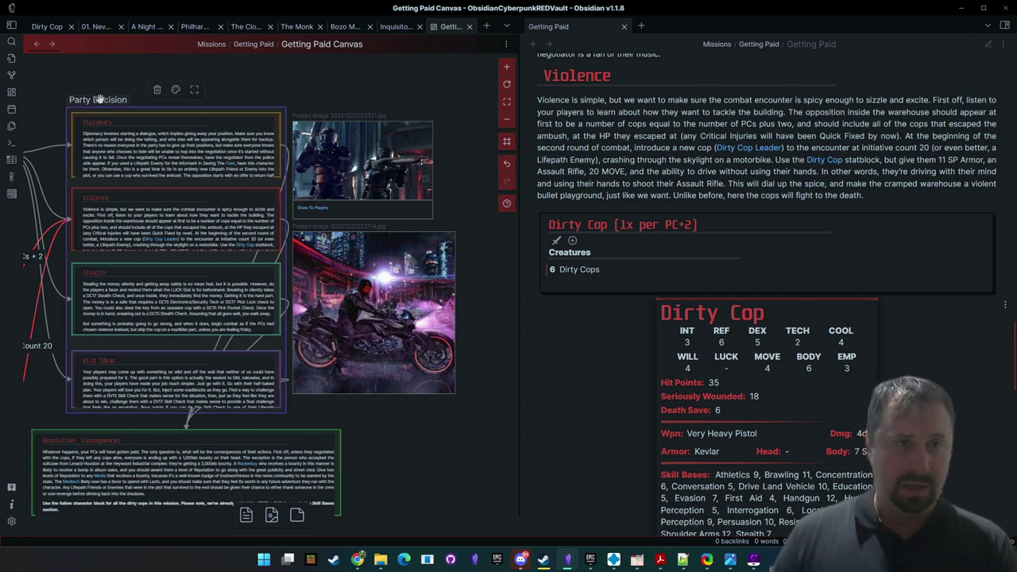
Colour the Party Decision group purple and deselect it
left_click(175, 89)
left_click(210, 107)
left_click(323, 63)
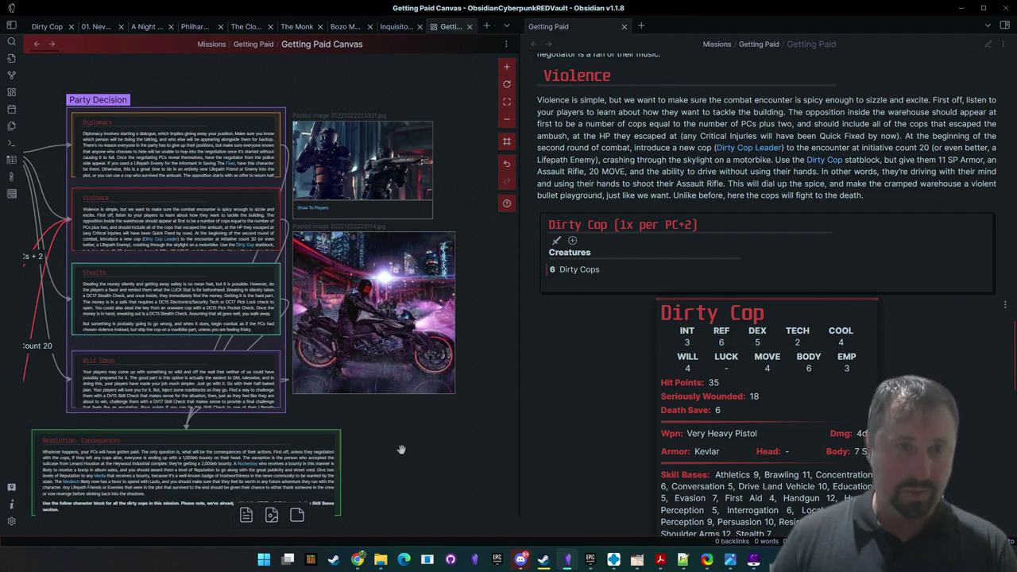
Close the Getting Paid note beside the canvas and frame the mission's cards across the full width
left_click_drag(194, 196, 330, 205)
left_click_drag(132, 230, 486, 253)
left_click_drag(379, 245, 236, 79)
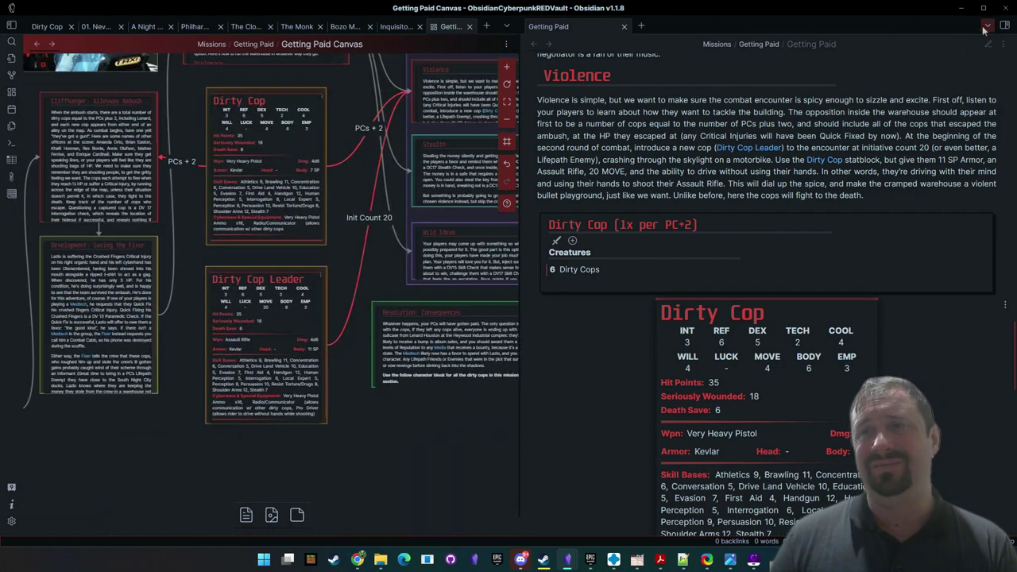
left_click(624, 26)
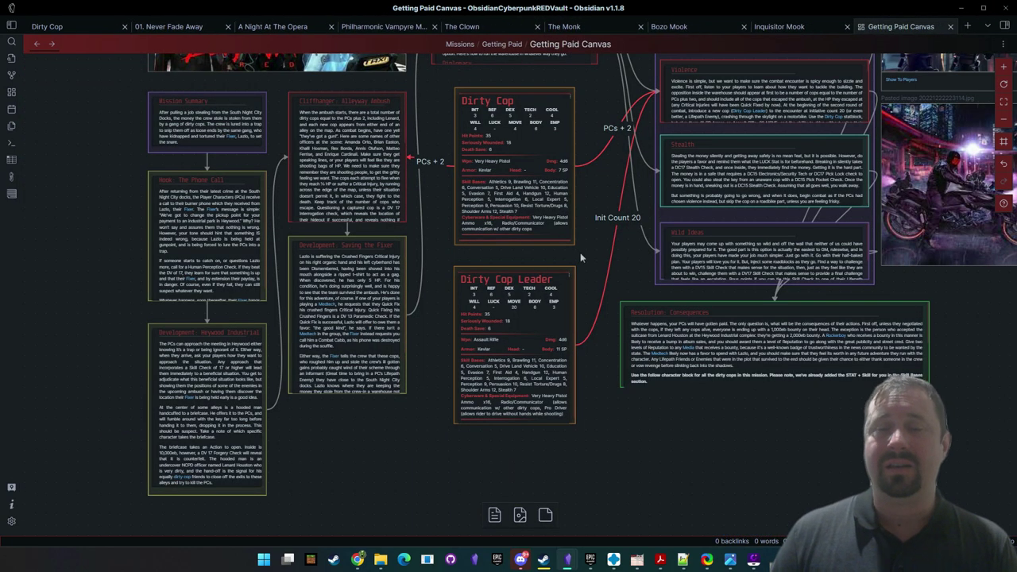
left_click_drag(629, 236, 540, 318)
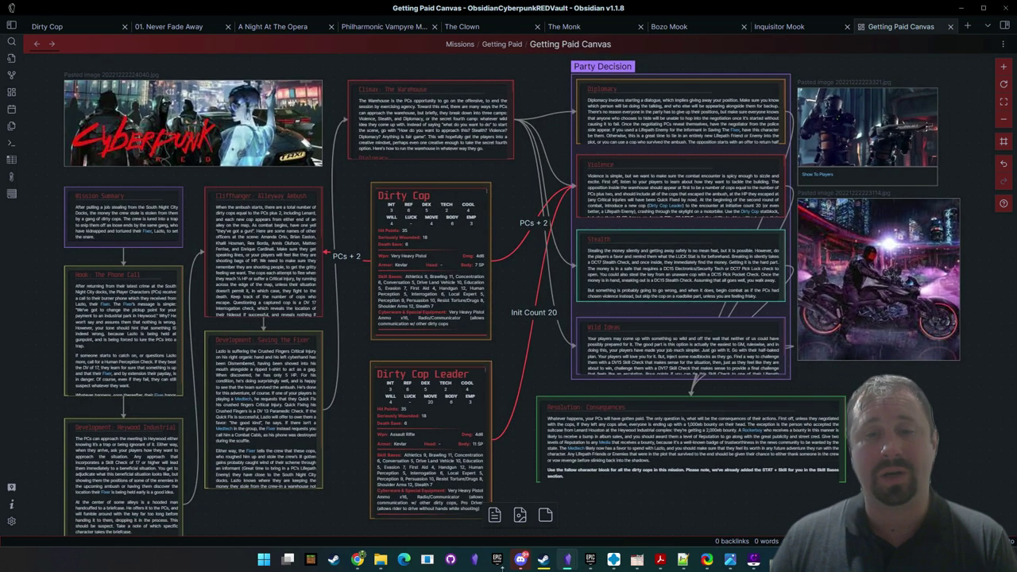
Switch to the ObsidianSeVault window and add the Darkmoon Vale note as a card on the Untitled 1 canvas
left_click(624, 509)
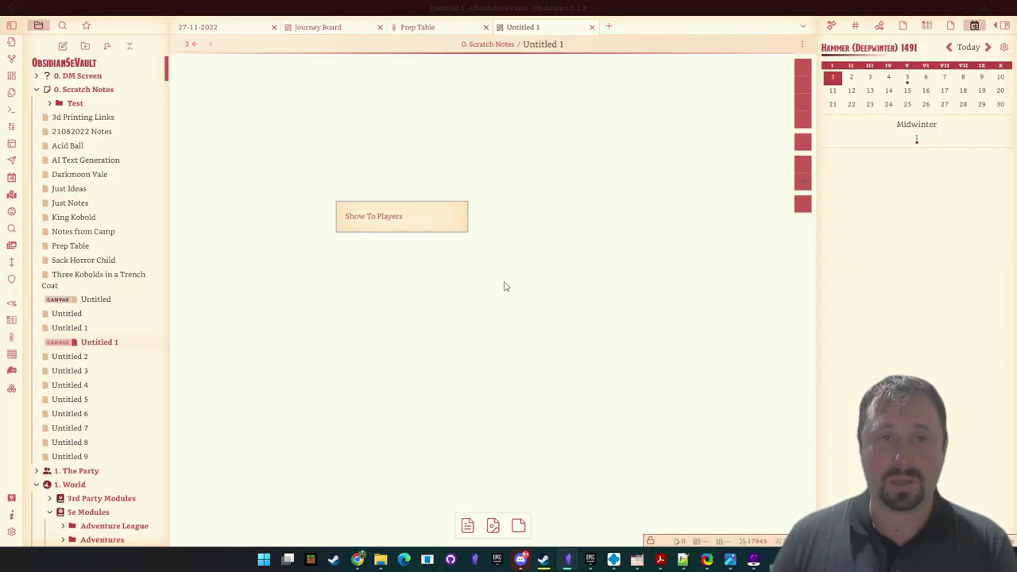
right_click(324, 300)
left_click(244, 253)
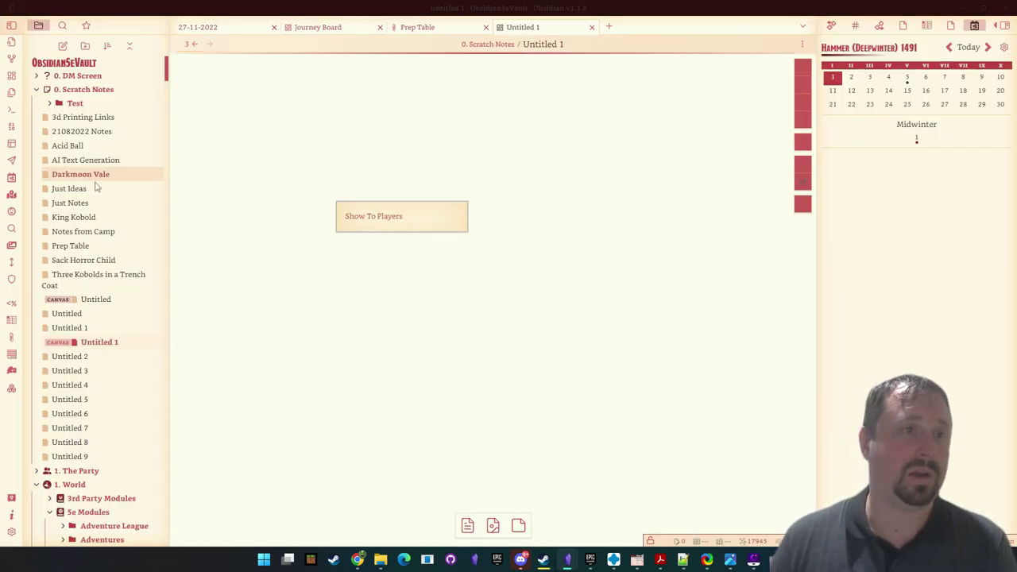
left_click_drag(78, 176, 674, 123)
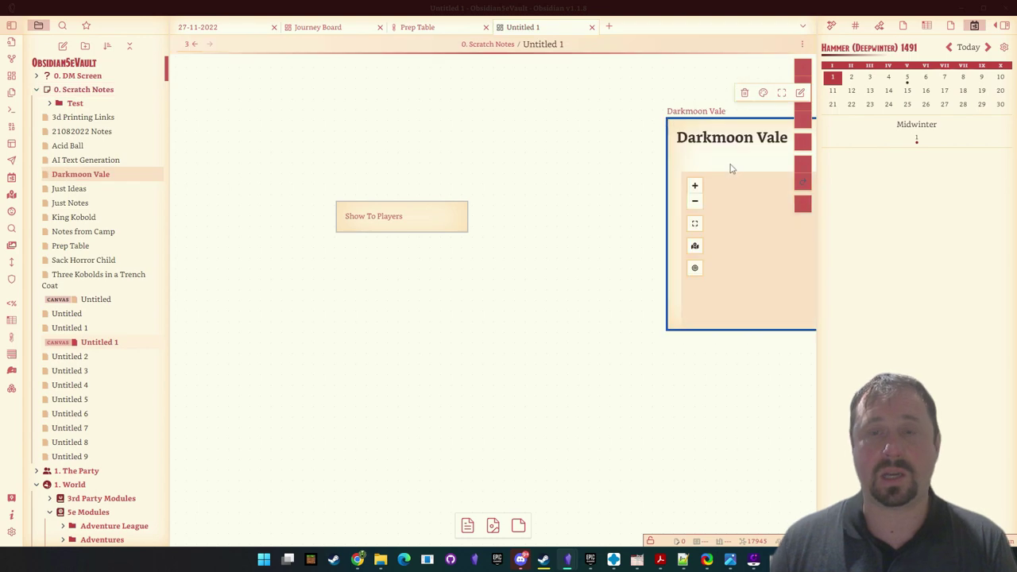
Place the note's Darkmoon Vale.png map as a separate card and move the Darkmoon Vale note card beneath the Show To Players card
left_click_drag(715, 215, 632, 267)
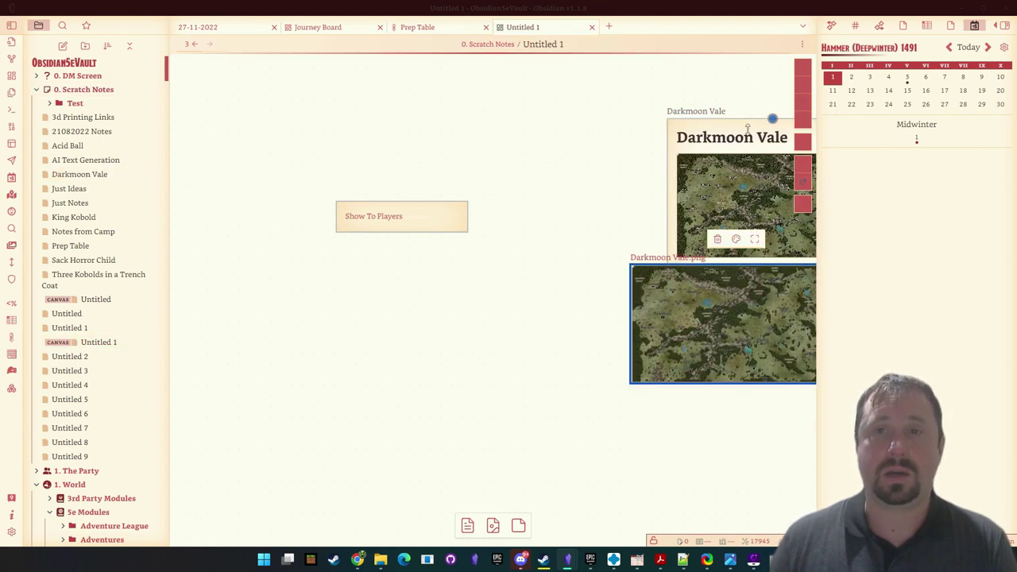
left_click_drag(741, 121, 362, 280)
left_click(636, 122)
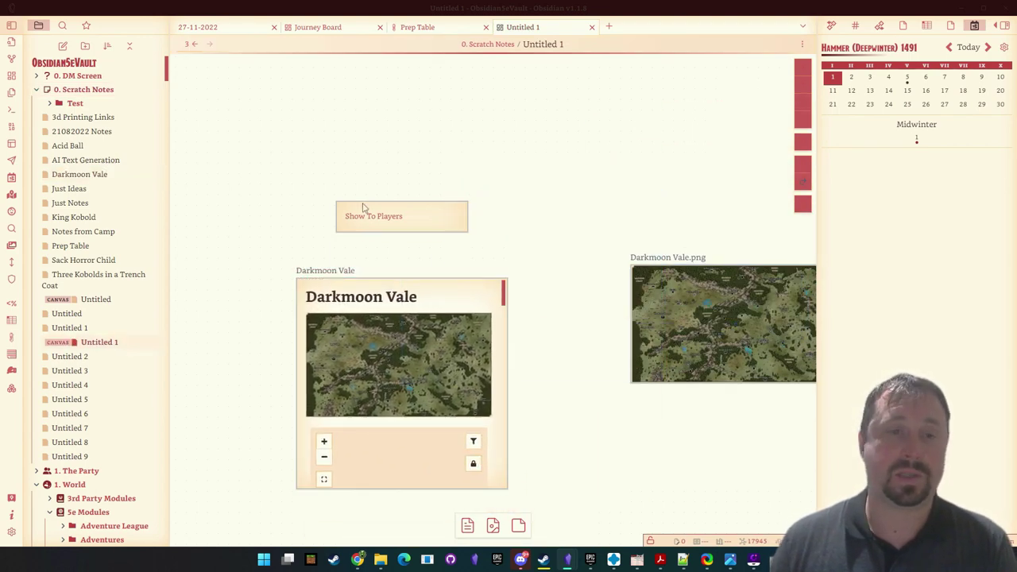
left_click(685, 273)
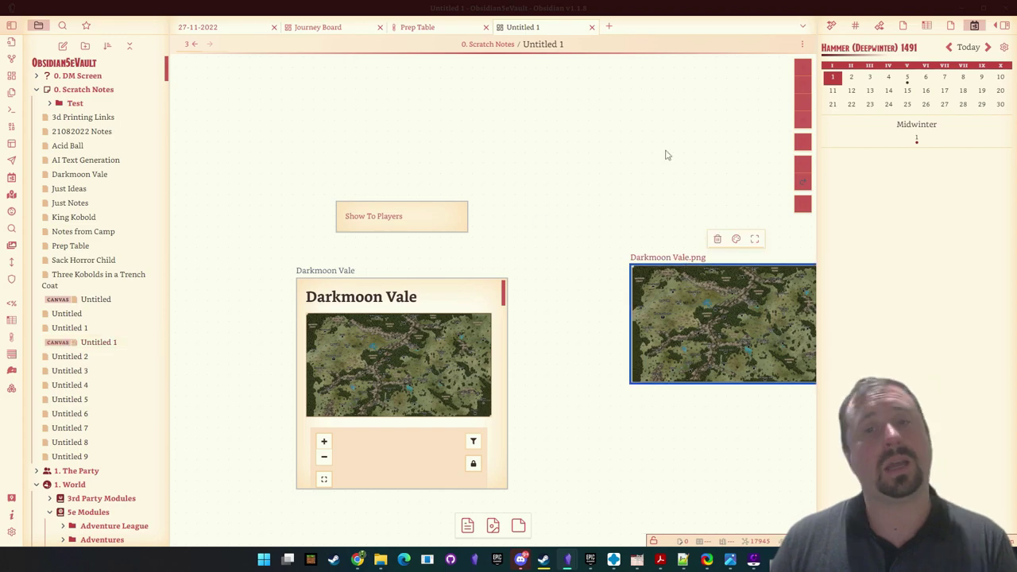
Return to the ObsidianSeVault window from the Cyberpunk vault and open the Deadly Depth Inn note in a new tab
left_click(961, 8)
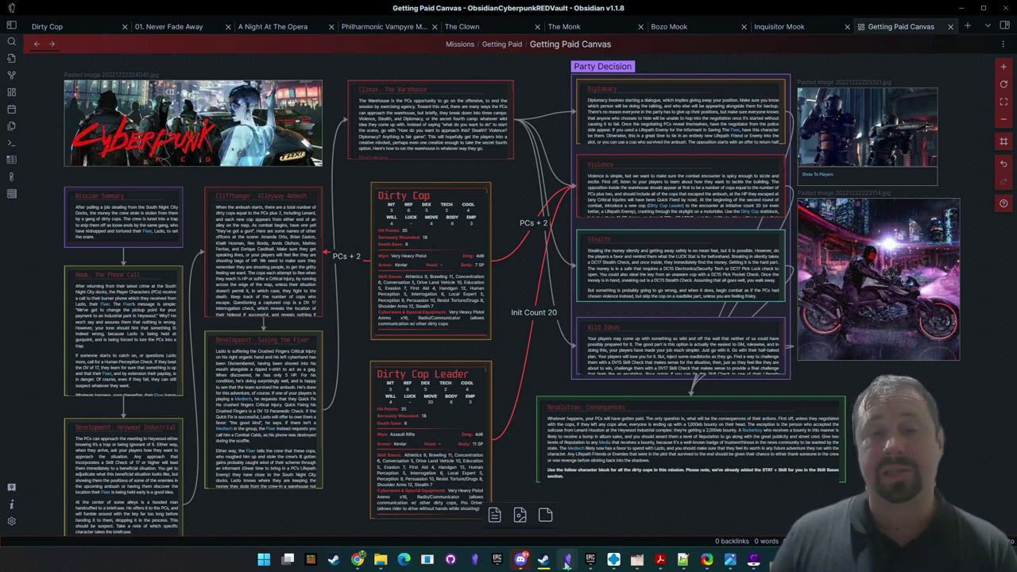
mouse_move(567, 562)
left_click(640, 496)
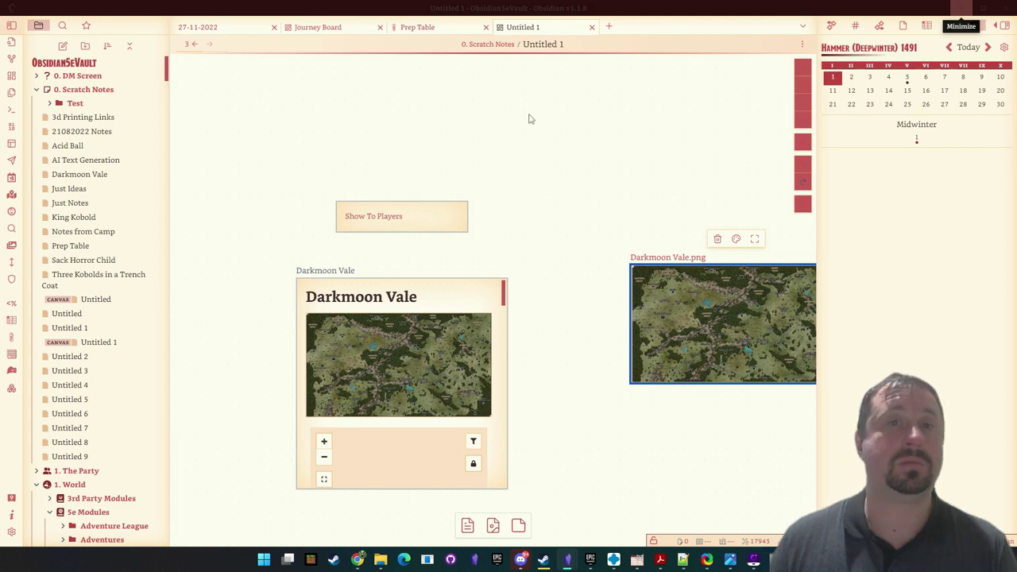
left_click(608, 26)
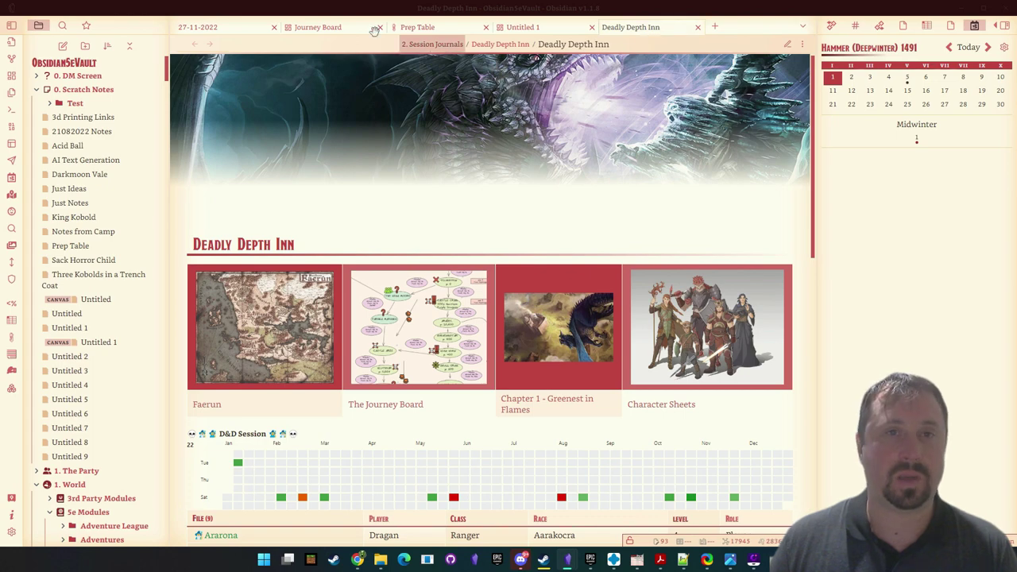
Check the Journey Board canvas, return to the Deadly Depth Inn note, and open The Journey Board drawing from it
left_click(372, 28)
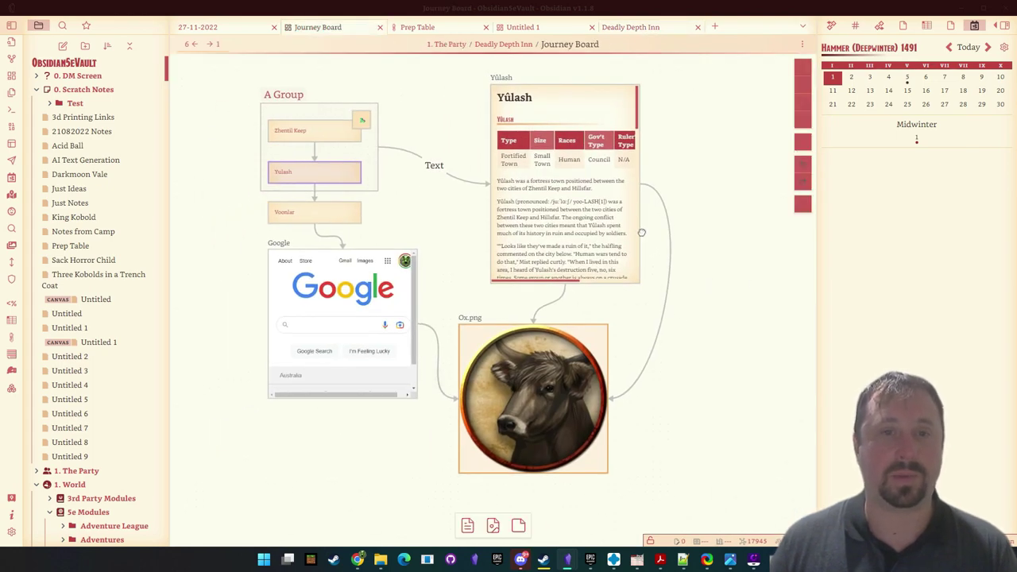
left_click(643, 28)
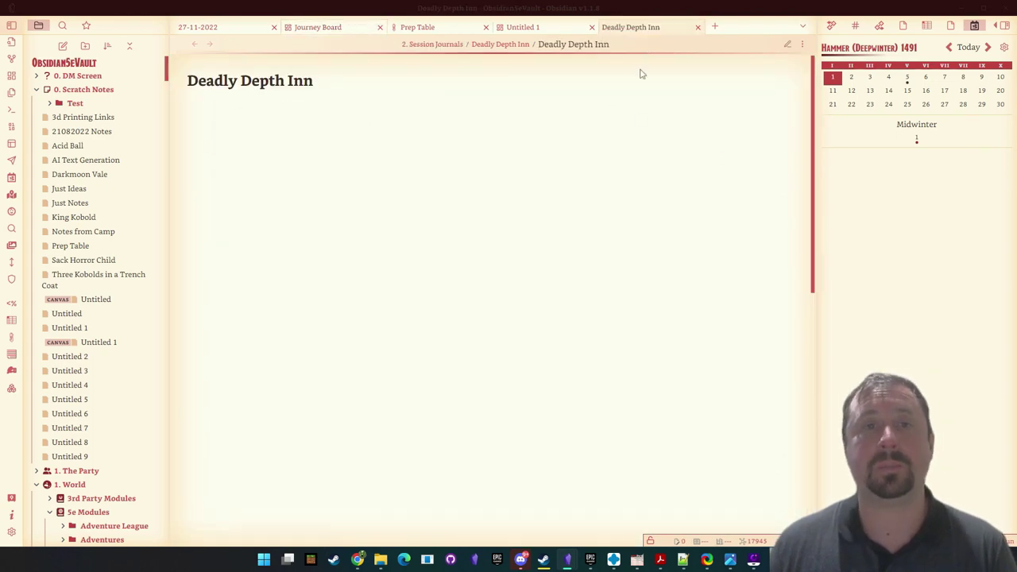
left_click(380, 411)
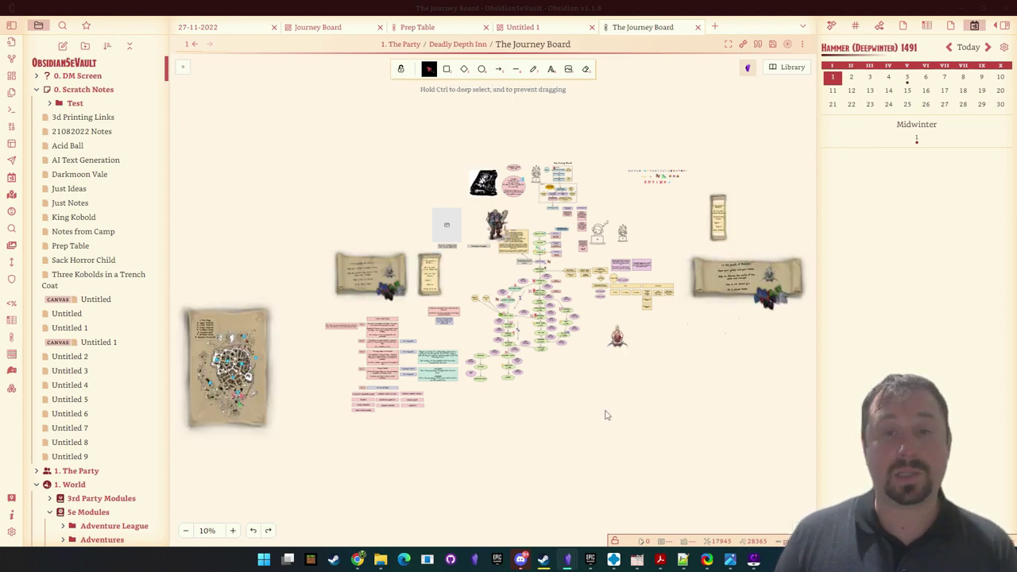
Add a [[Darkmoon Vale]] note link to the empty area below Easting on The Journey Board, select it, and deselect it
scroll(563, 304, "up", 5)
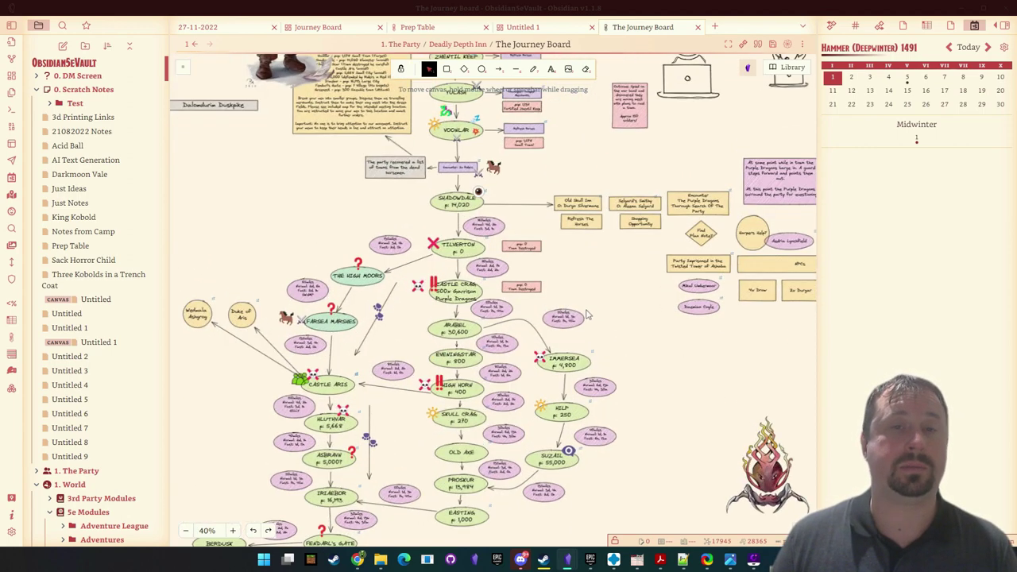
left_click_drag(590, 312, 649, 340)
scroll(674, 298, "down", 5)
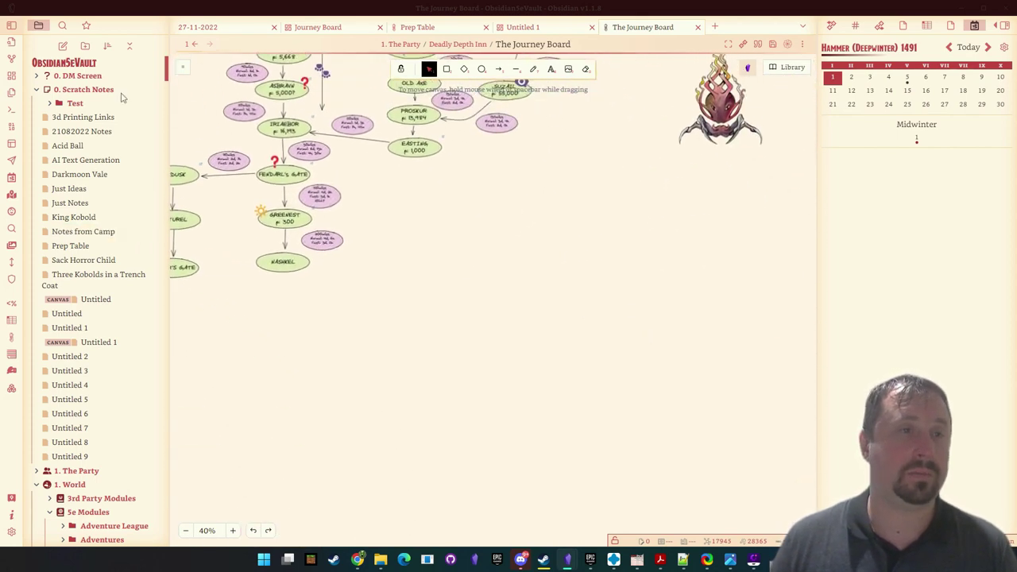
left_click_drag(65, 176, 481, 229)
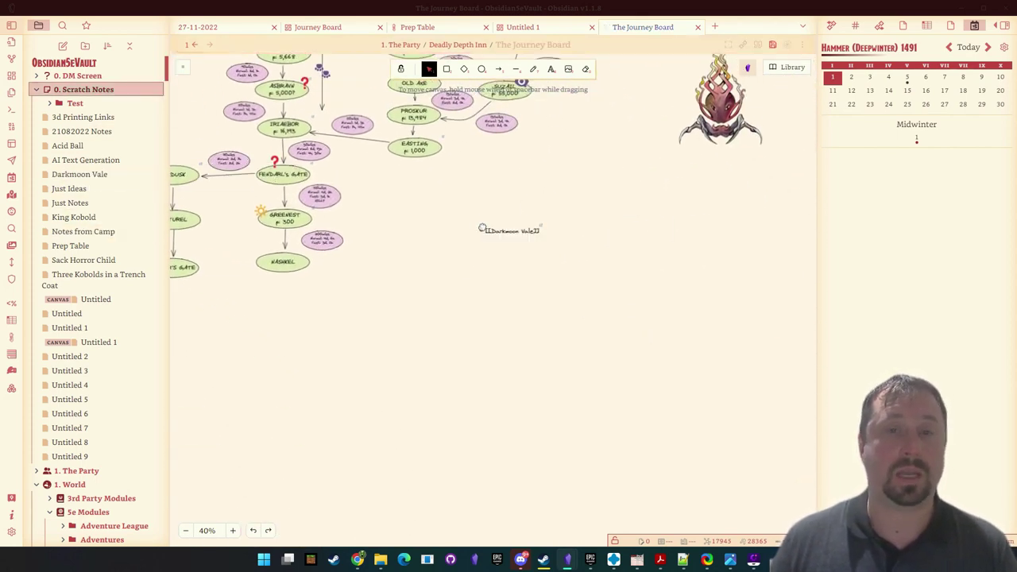
left_click(578, 269)
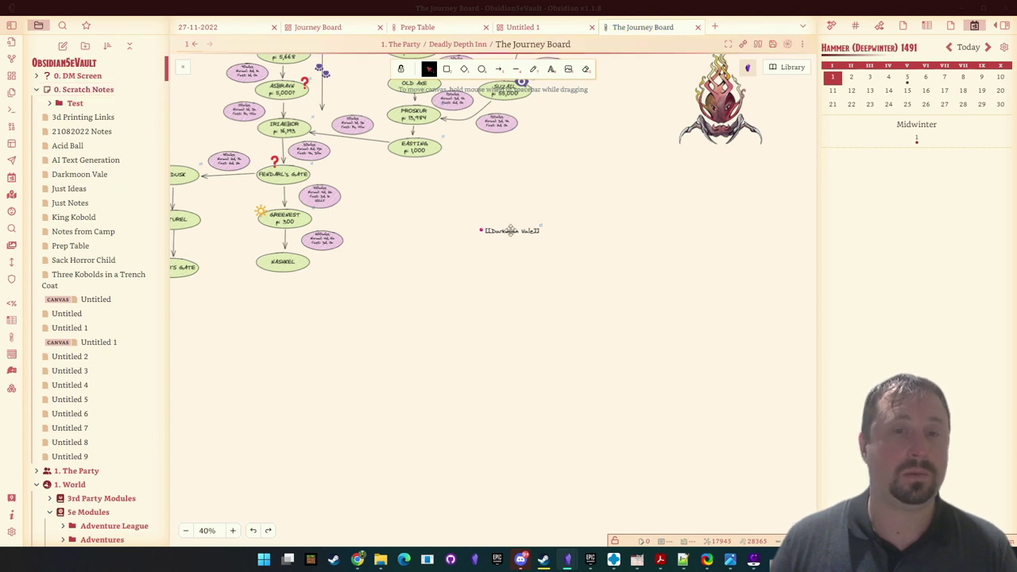
left_click(496, 231)
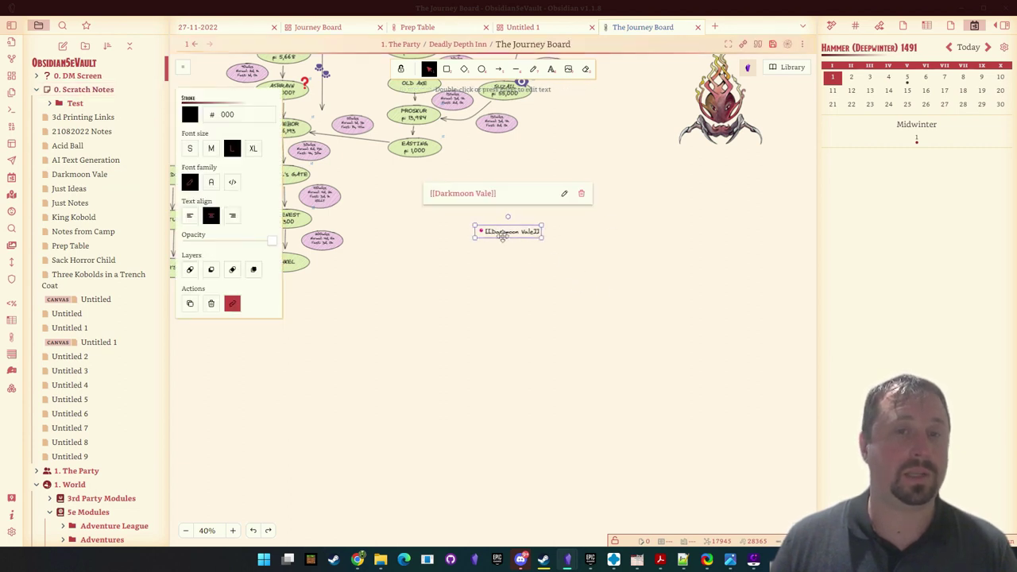
left_click(630, 250)
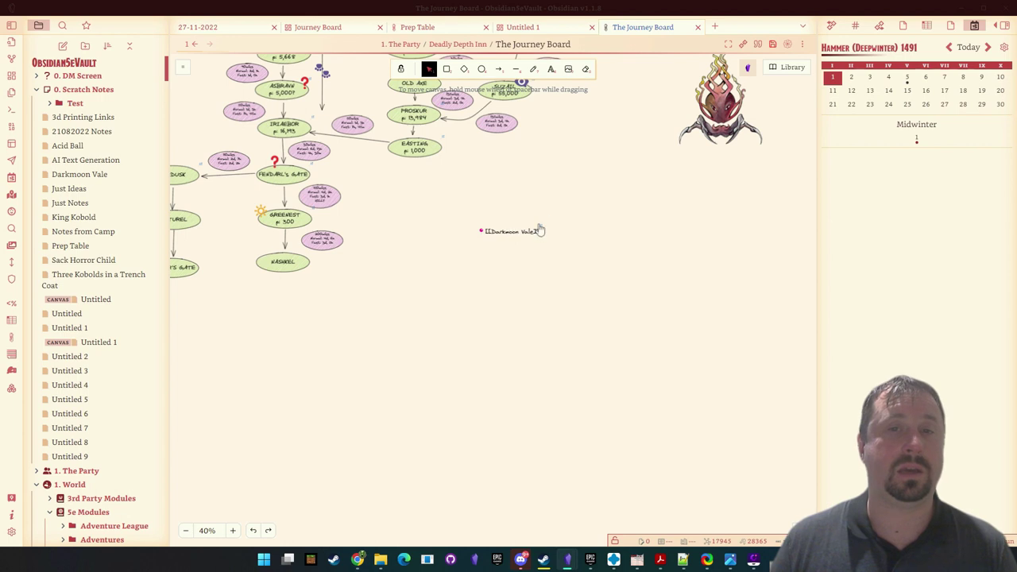
Turn the [[Darkmoon Vale]] link text into an embed of the note by prefixing it with an exclamation mark
mouse_move(539, 231)
double_click(501, 231)
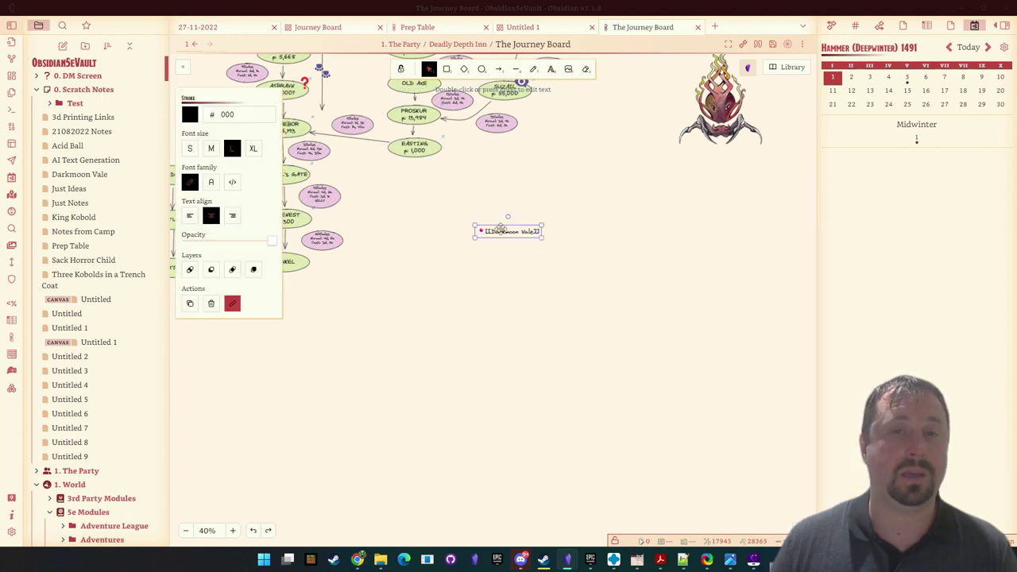
key("Left")
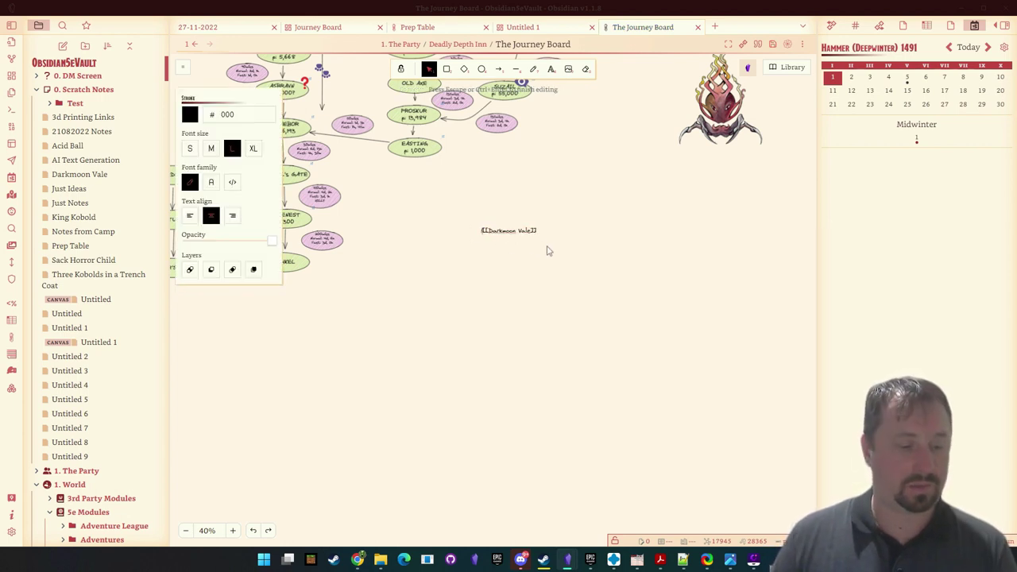
key("ctrl+v")
key("Escape")
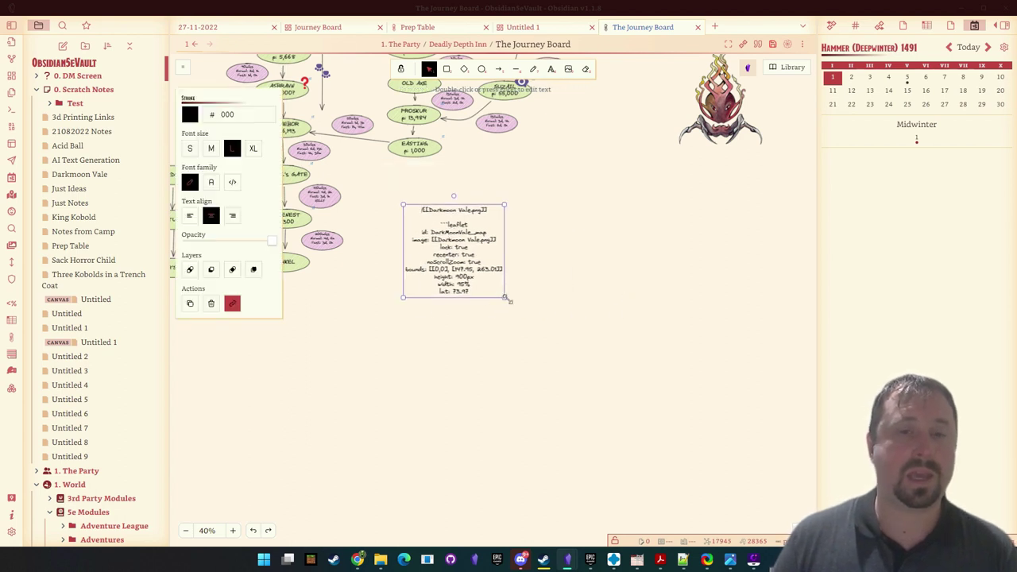
Enlarge the embedded Darkmoon Vale text to about twice its size, and delete it from the drawing
left_click_drag(506, 296, 606, 395)
left_click(704, 315)
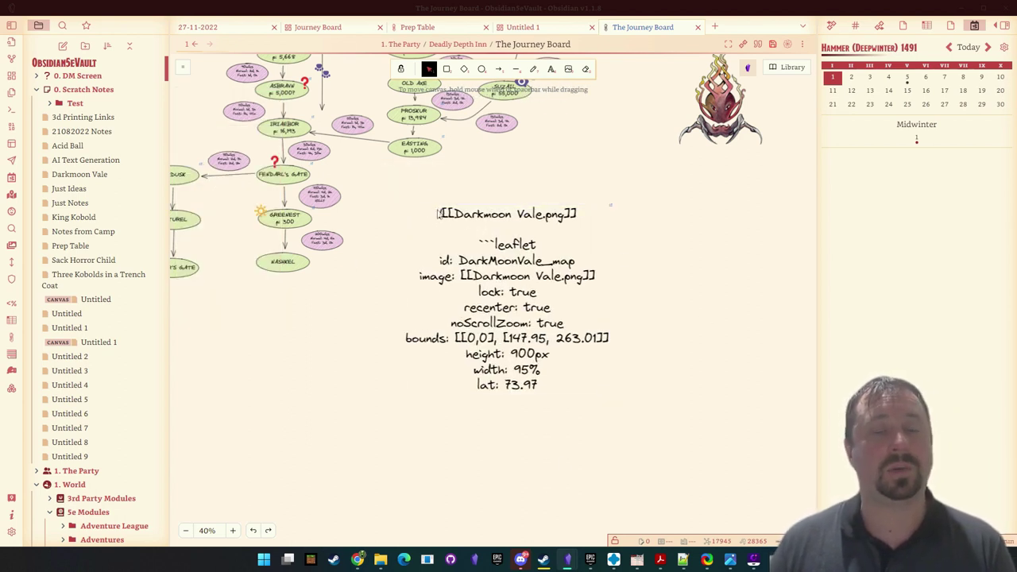
left_click(540, 326)
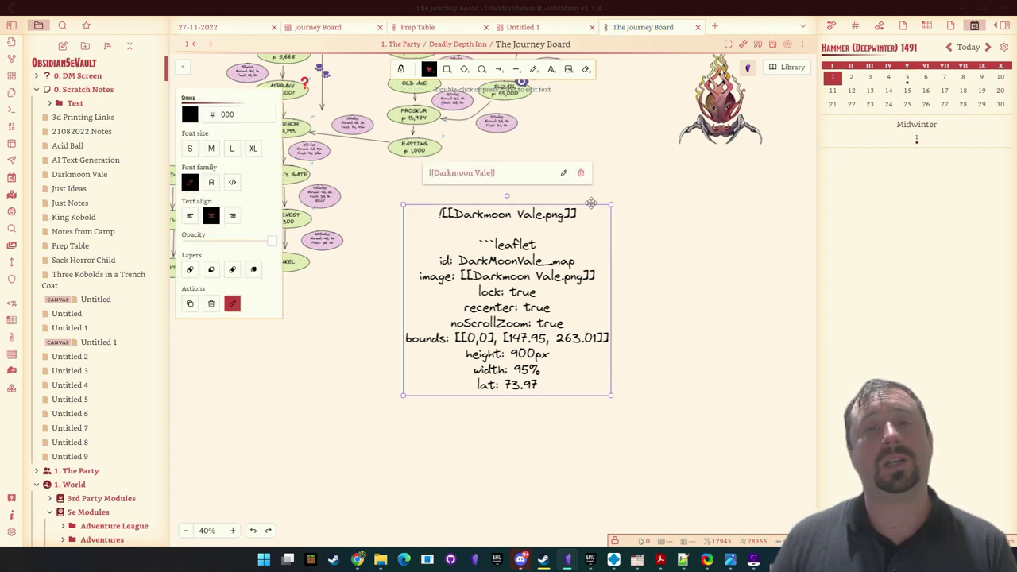
key("Delete")
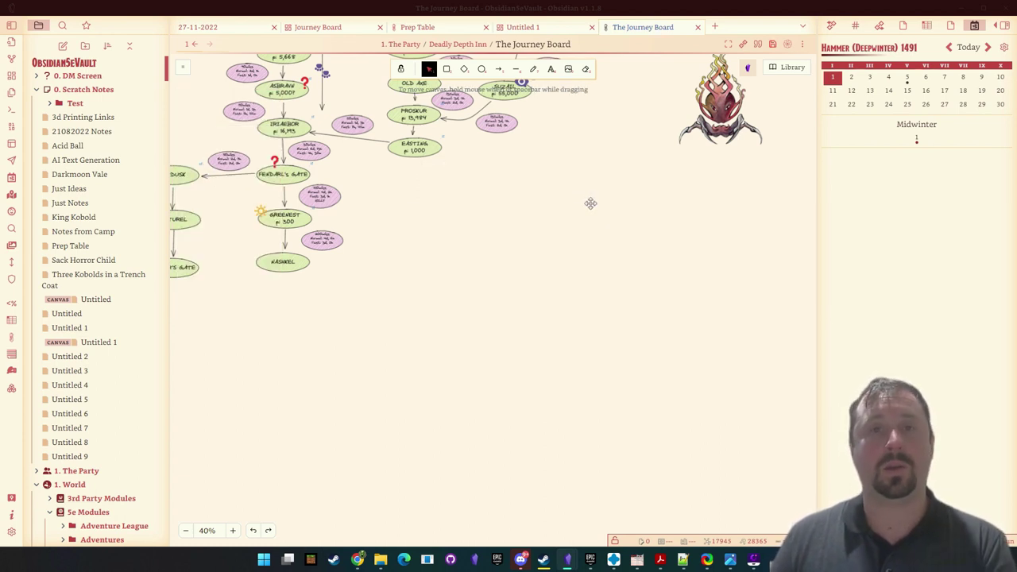
Draw a rounded rectangle with background e64980 in the empty area above and to the left of The High Moors
scroll(583, 434, "up", 5)
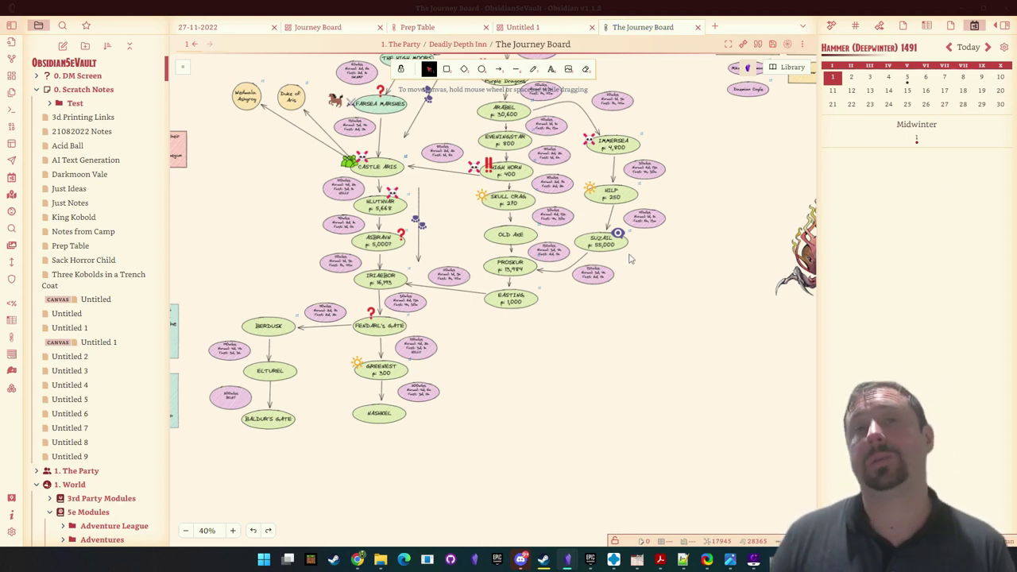
scroll(604, 254, "up", 5)
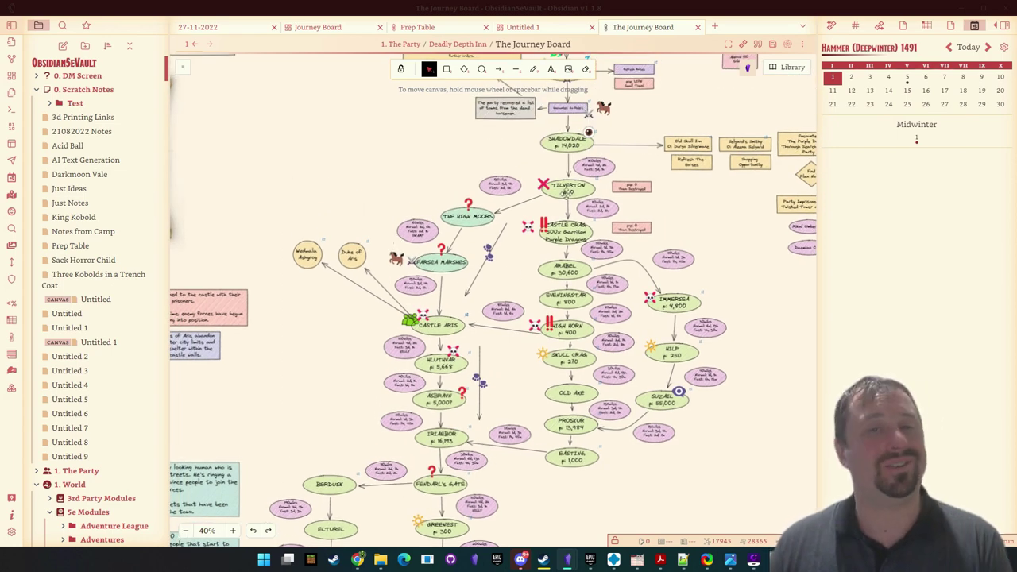
scroll(676, 232, "down", 2)
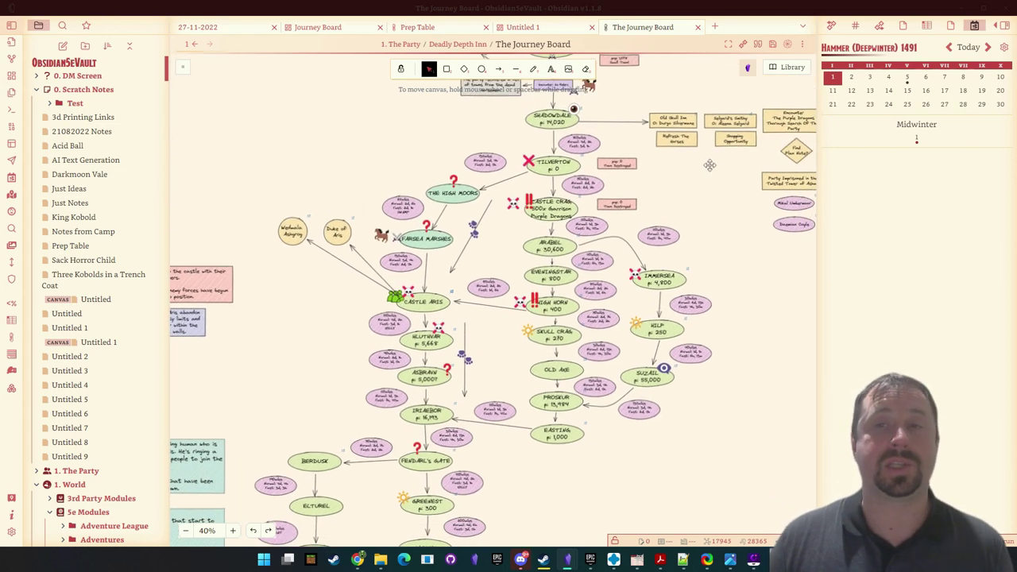
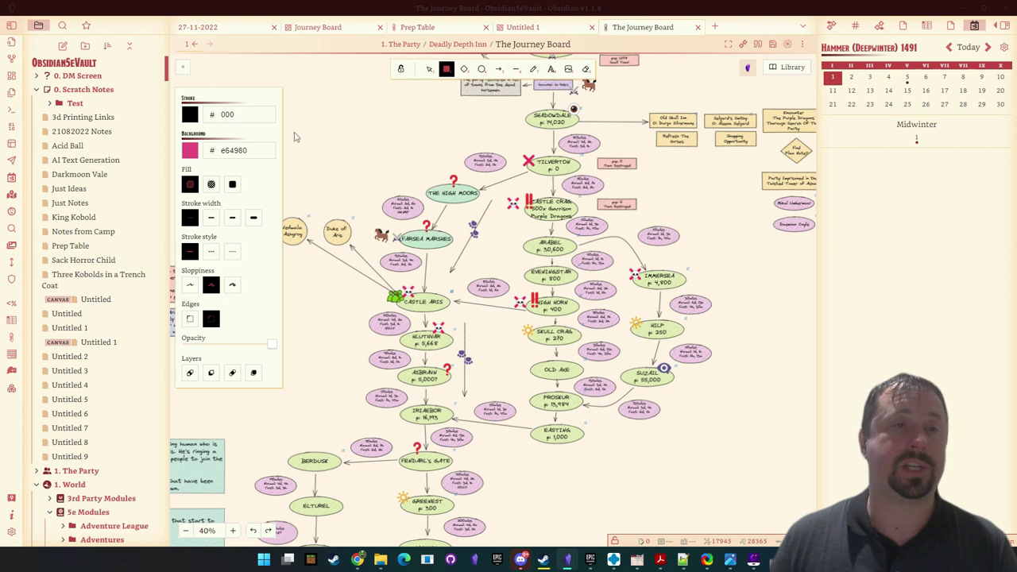
left_click_drag(328, 125, 385, 162)
right_click(401, 141)
left_click(359, 142)
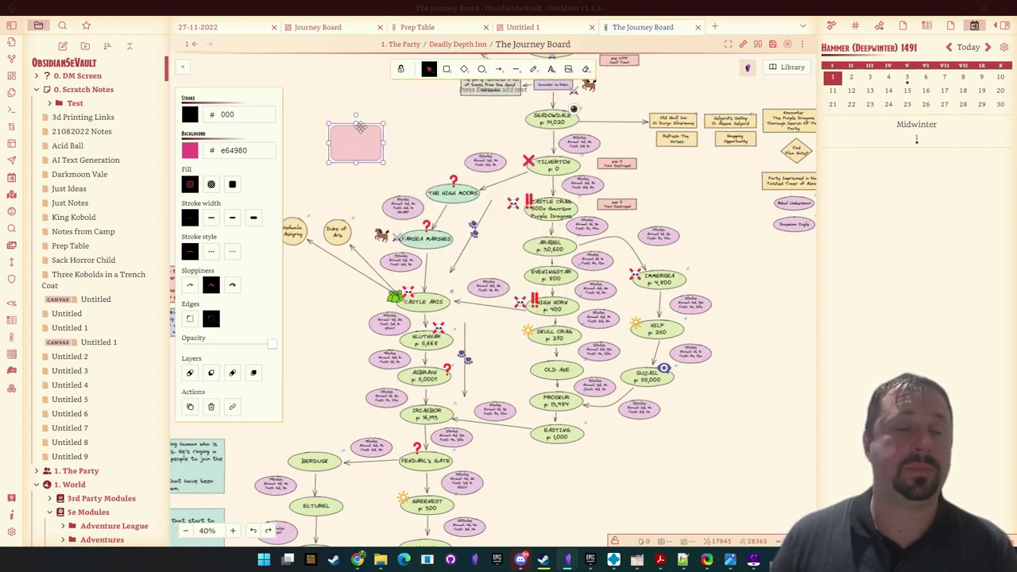
Draw a small diamond above the pink rectangle and an ellipse to its right, and select the rectangle
left_click(464, 69)
mouse_move(320, 85)
left_mouse_down()
mouse_move(353, 117)
mouse_move(452, 151)
left_mouse_up()
left_click(481, 69)
right_click(377, 110)
left_click(347, 141)
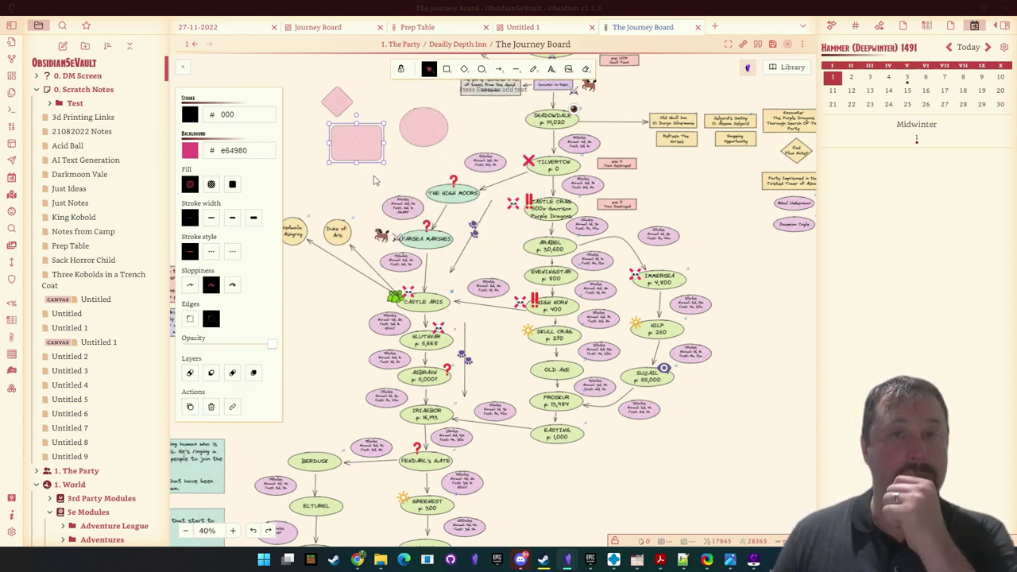
Scribble a freehand line between the diamond and the ellipse, and draw two arrows from beside the rounded rectangle toward the ellipse
left_click(532, 71)
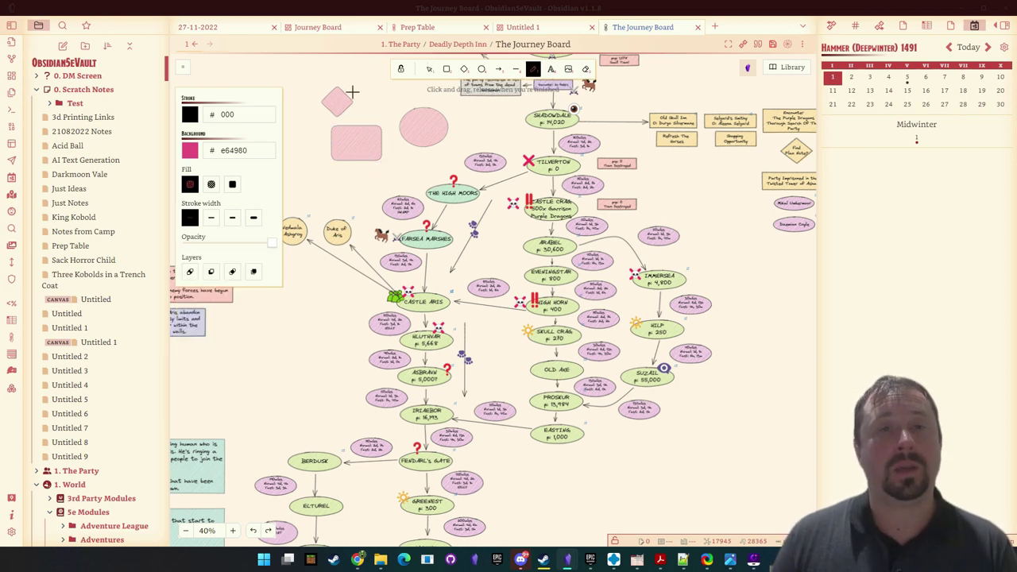
mouse_move(379, 90)
left_mouse_down()
mouse_move(371, 107)
mouse_move(397, 122)
mouse_move(367, 146)
mouse_move(380, 128)
left_mouse_up()
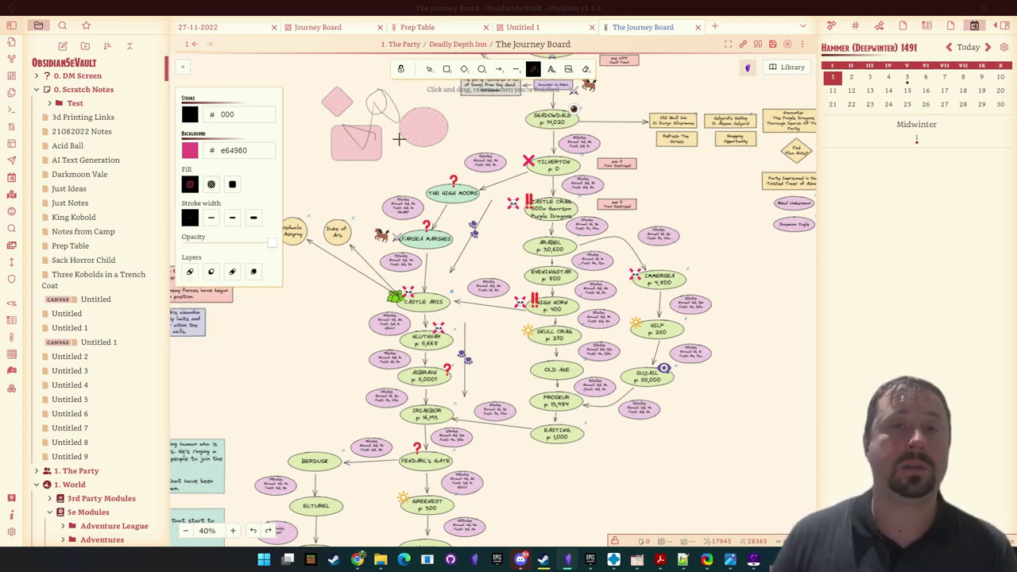
left_click(499, 69)
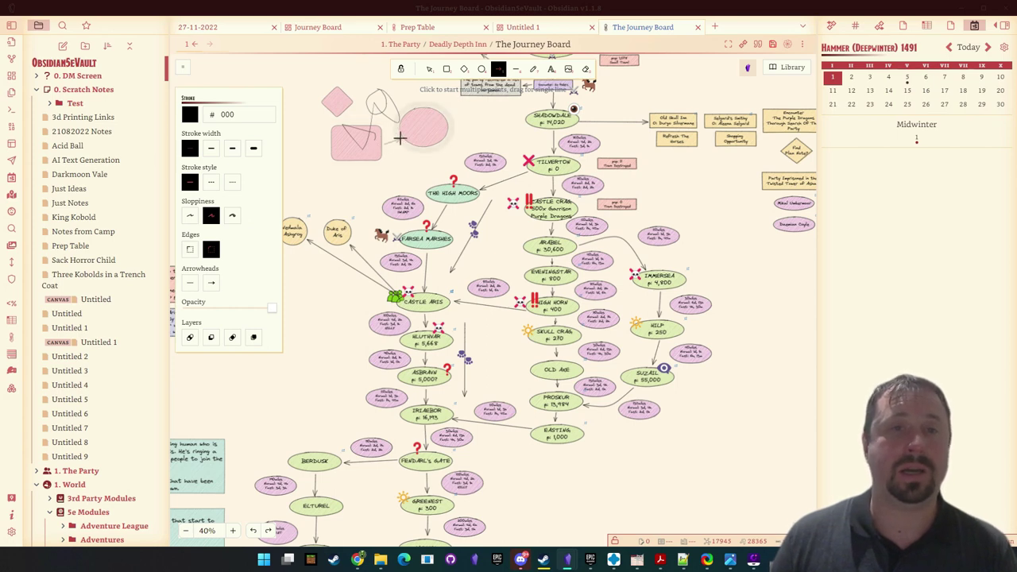
left_click_drag(400, 137, 384, 145)
left_click(383, 162)
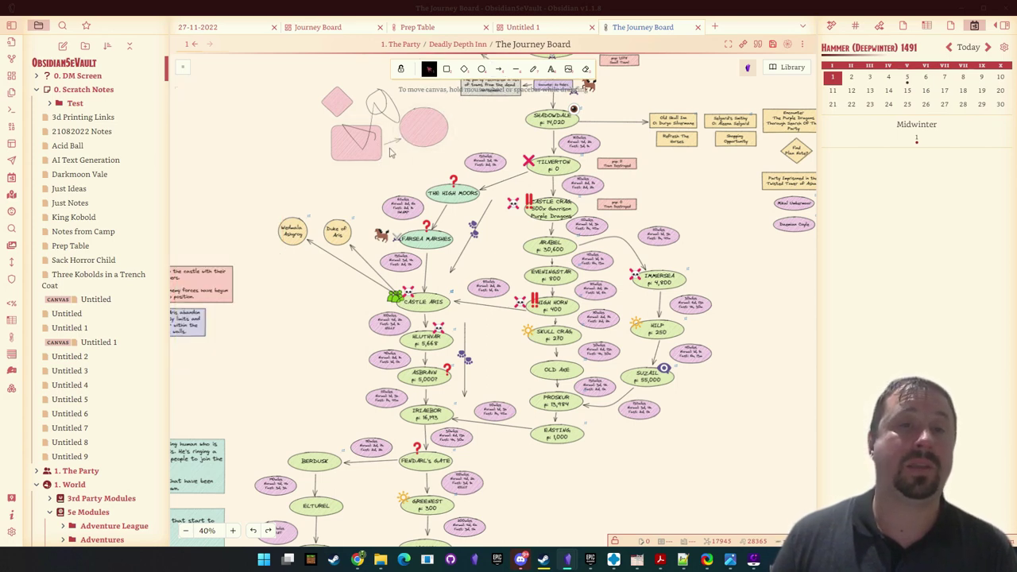
left_click(499, 70)
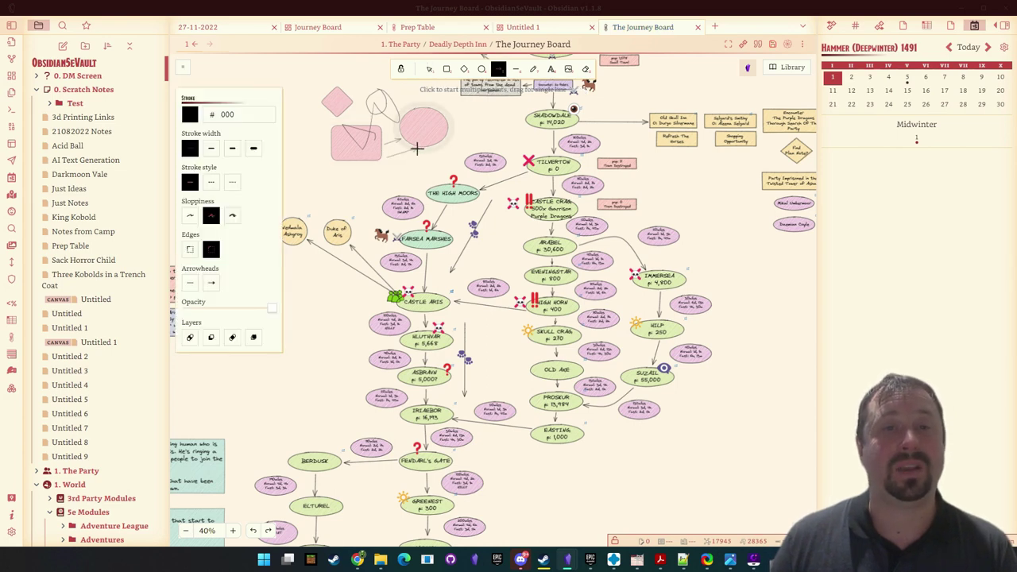
key("Escape")
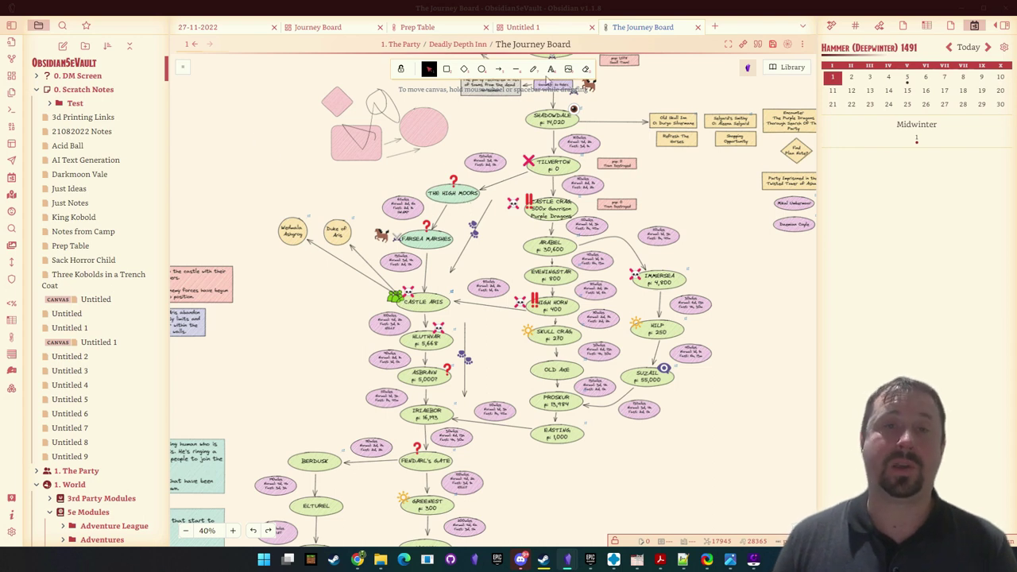
Switch to the Getting Paid Canvas window and try to draw an unattached connection out of the Dirty Cop card
mouse_move(569, 559)
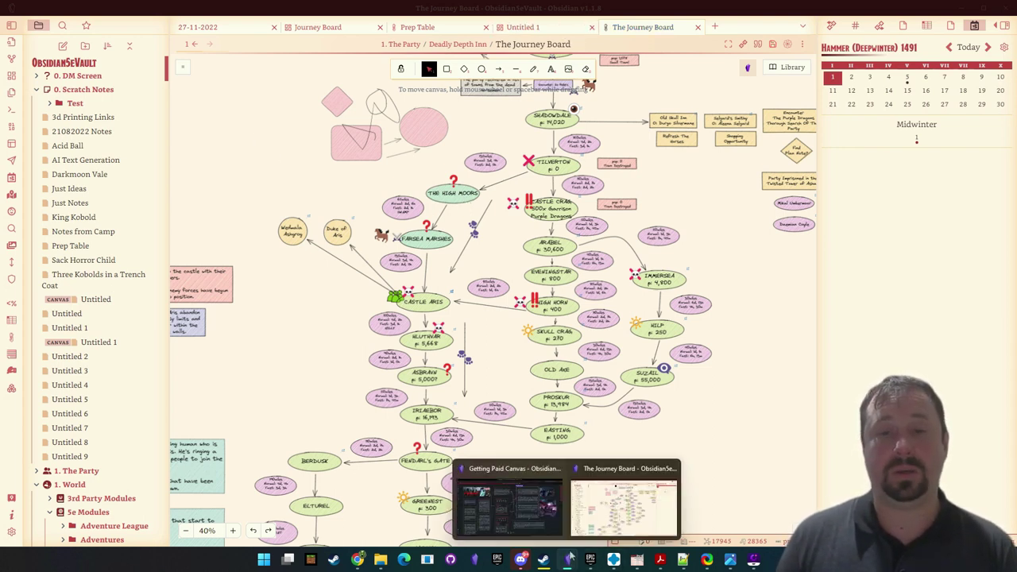
left_click(507, 501)
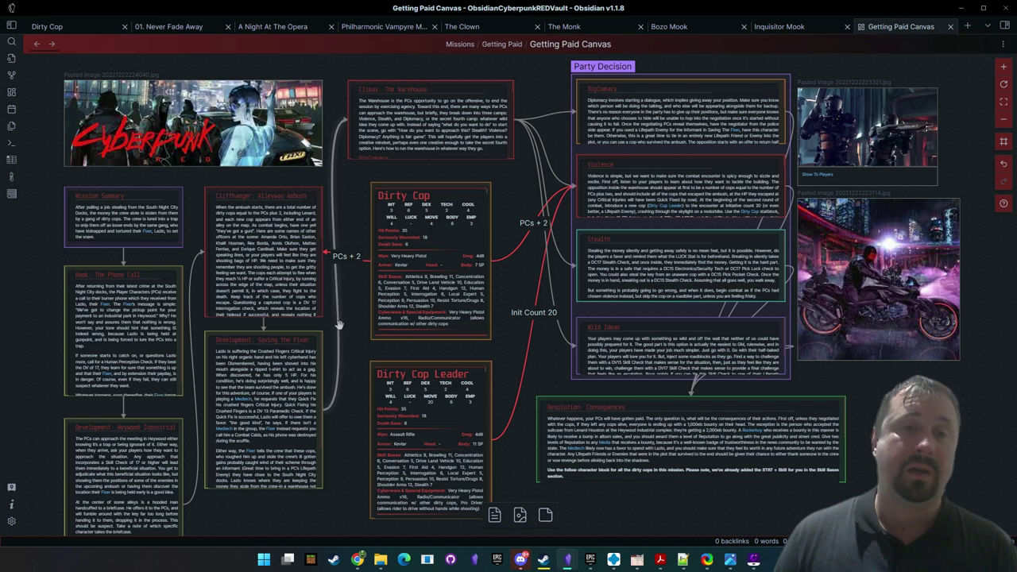
left_click(415, 275)
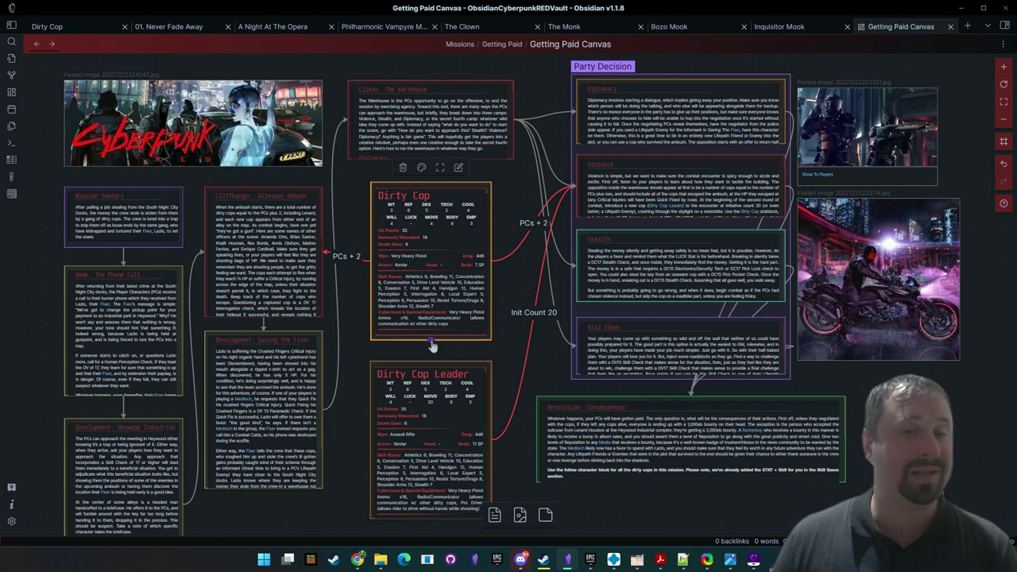
mouse_move(431, 341)
left_mouse_down()
mouse_move(440, 367)
mouse_move(406, 345)
mouse_move(414, 348)
left_mouse_up()
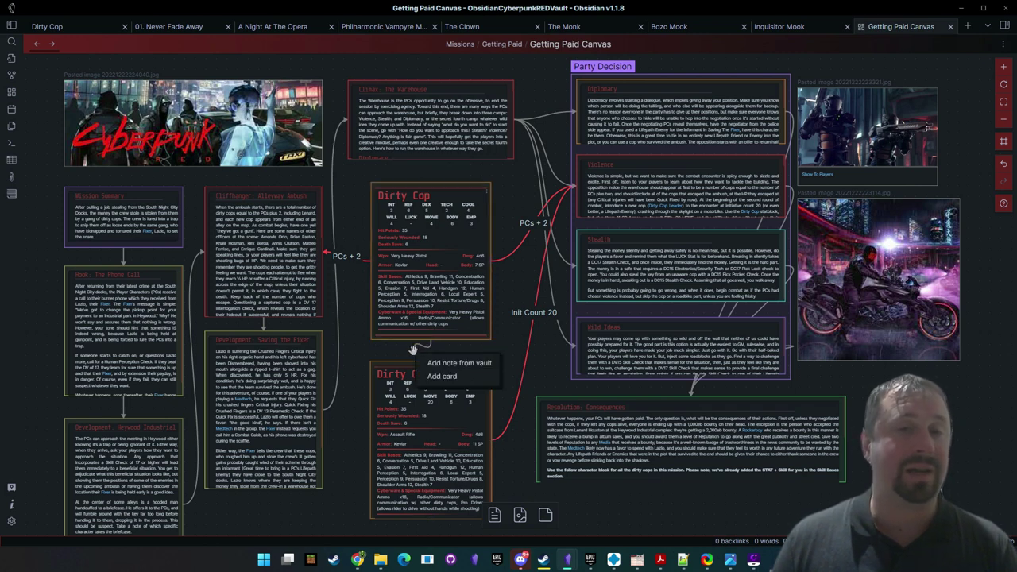
left_click(421, 343)
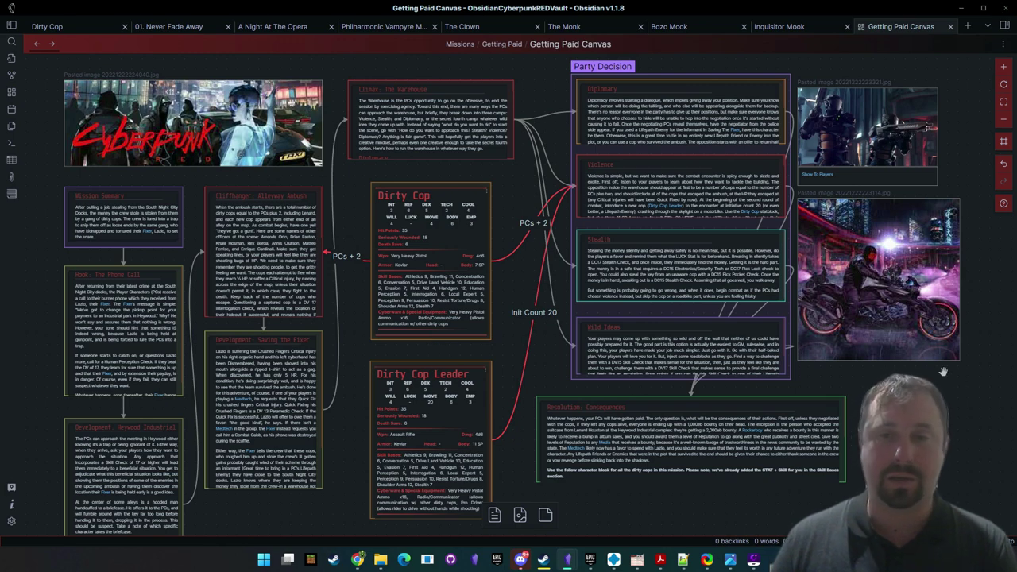
Try to draw a free-ending connection below the Resolution: Consequences card, and return to The Journey Board window
left_click_drag(838, 286, 783, 182)
scroll(675, 254, "down", 3)
left_click(534, 212)
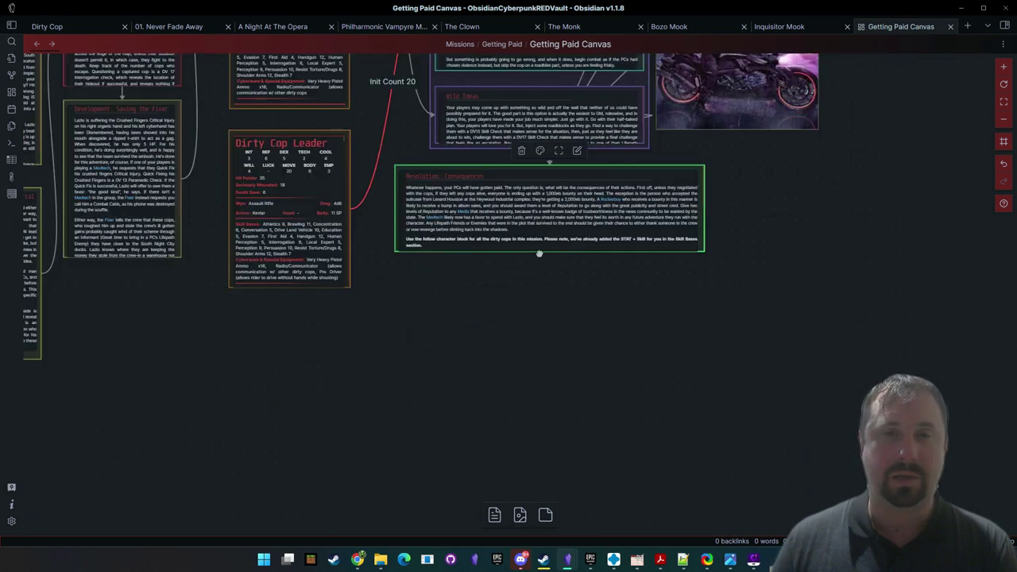
left_click(825, 274)
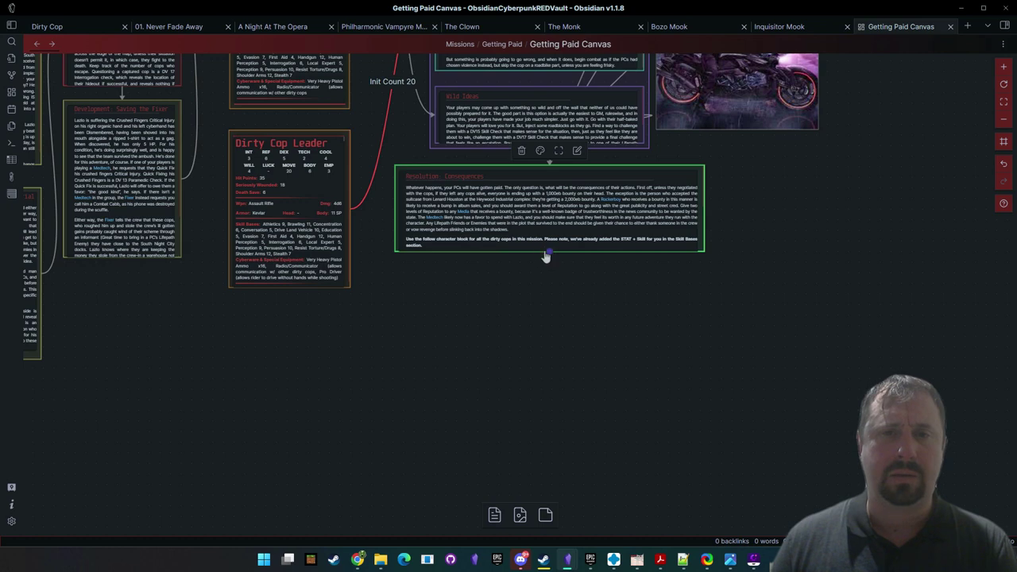
left_click_drag(549, 253, 458, 369)
left_click(665, 366)
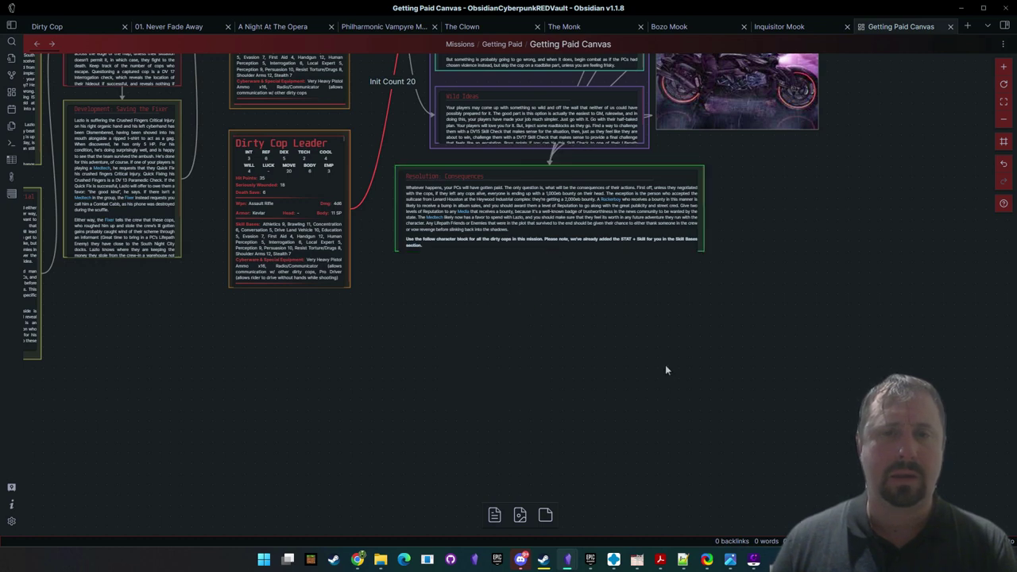
left_click(1003, 7)
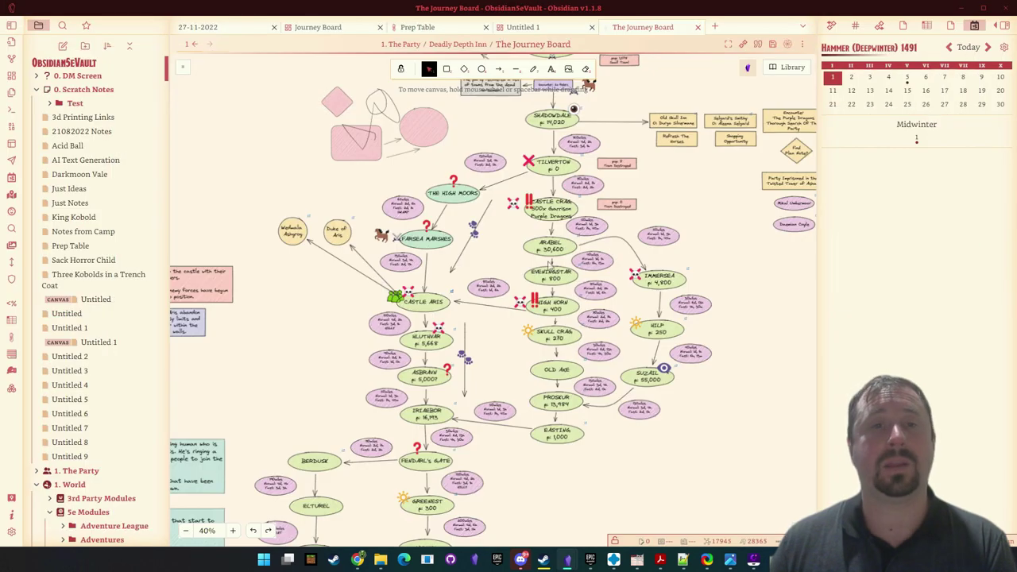
Draw a standalone vertical arrow to the left of the shapes and label it TEXT
left_click(499, 69)
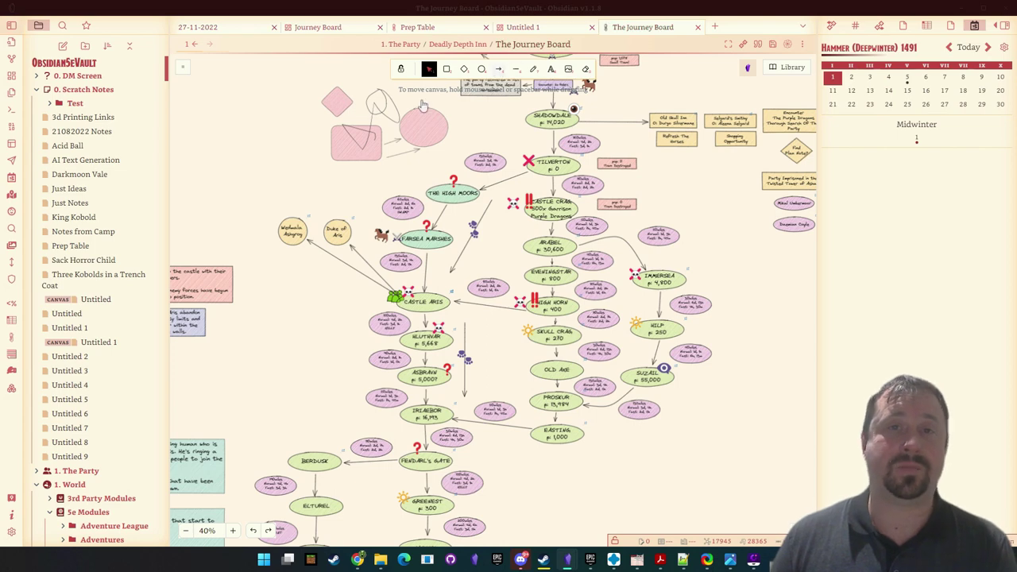
left_click_drag(309, 177, 420, 165)
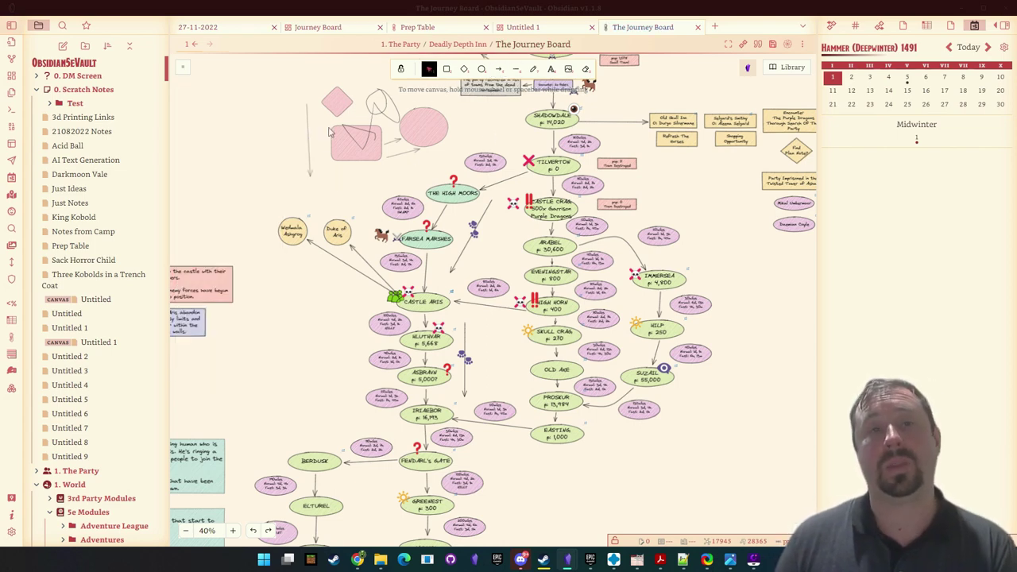
double_click(309, 147)
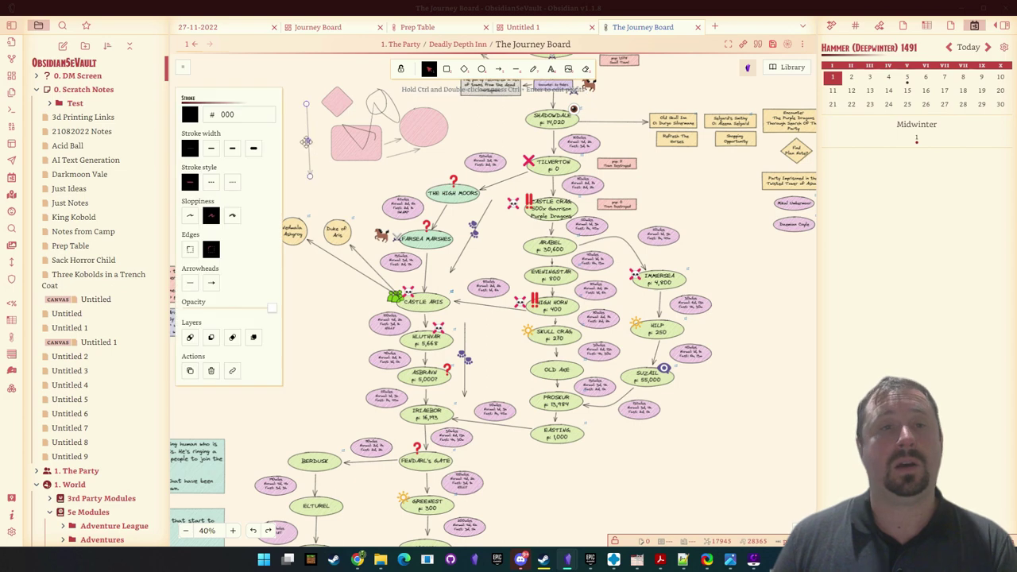
left_click(347, 176)
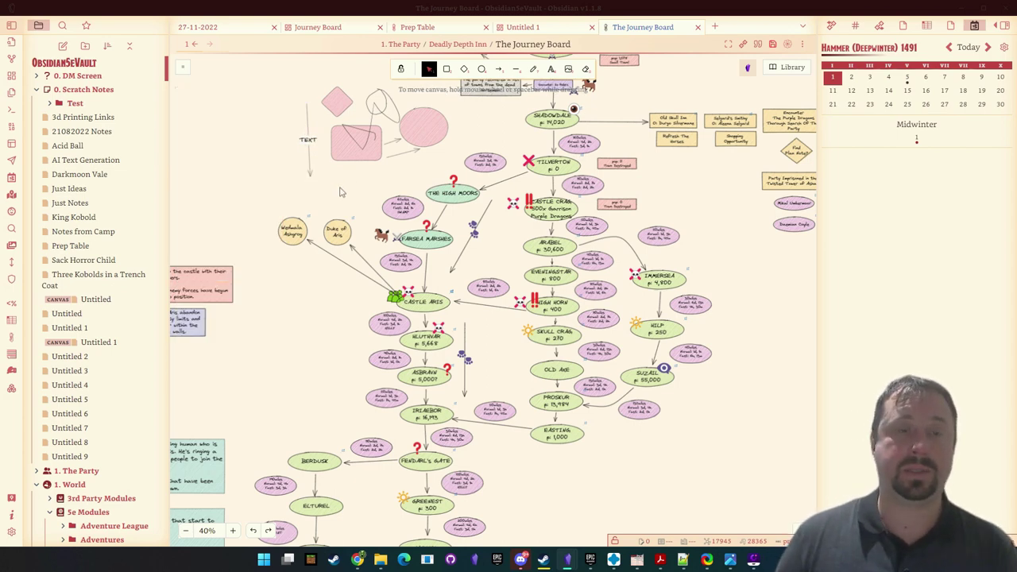
Change the background colour of the pink rounded rectangle to blue
left_click(353, 152)
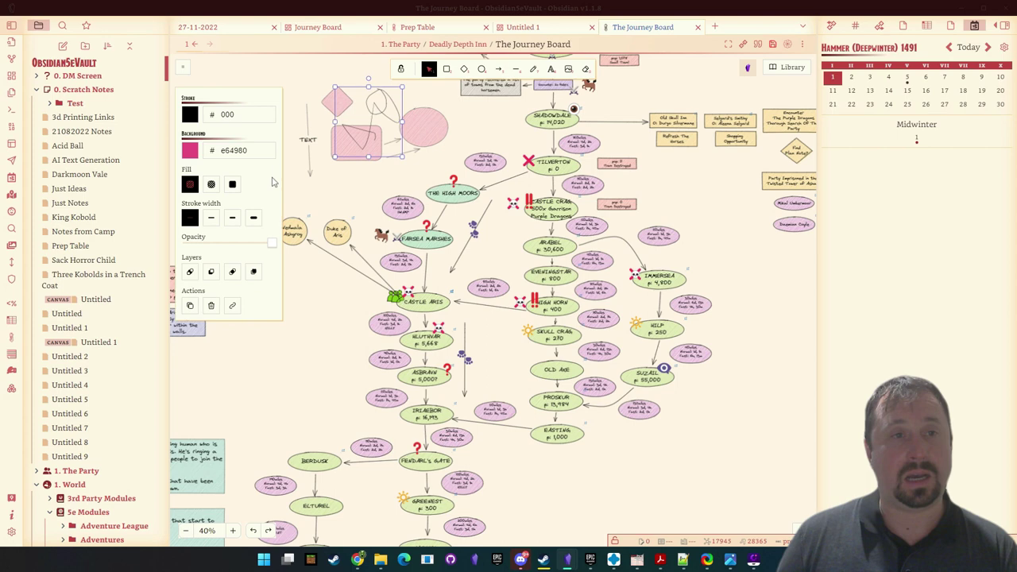
left_click(190, 151)
left_click(345, 182)
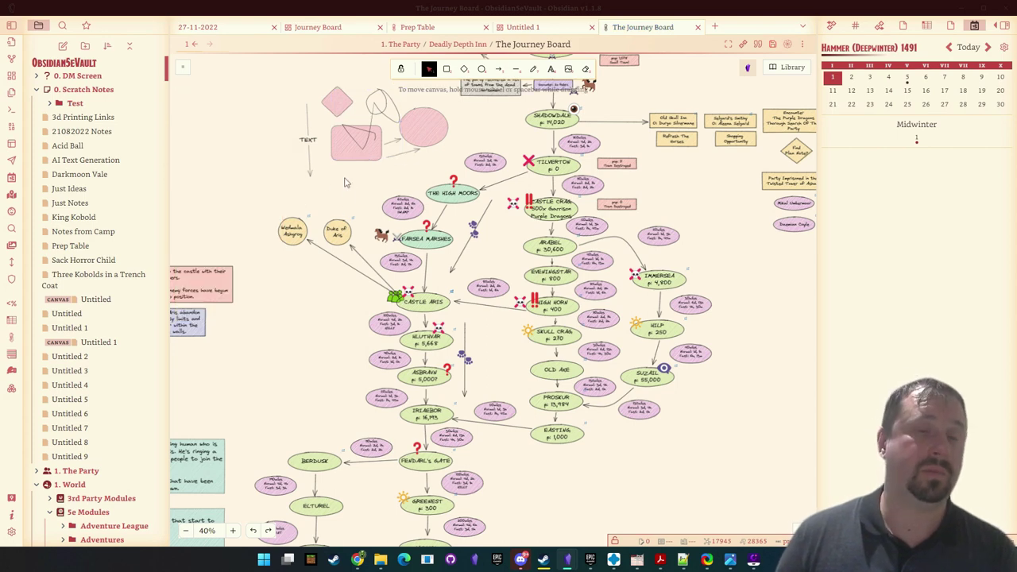
left_click(336, 158)
left_click(190, 151)
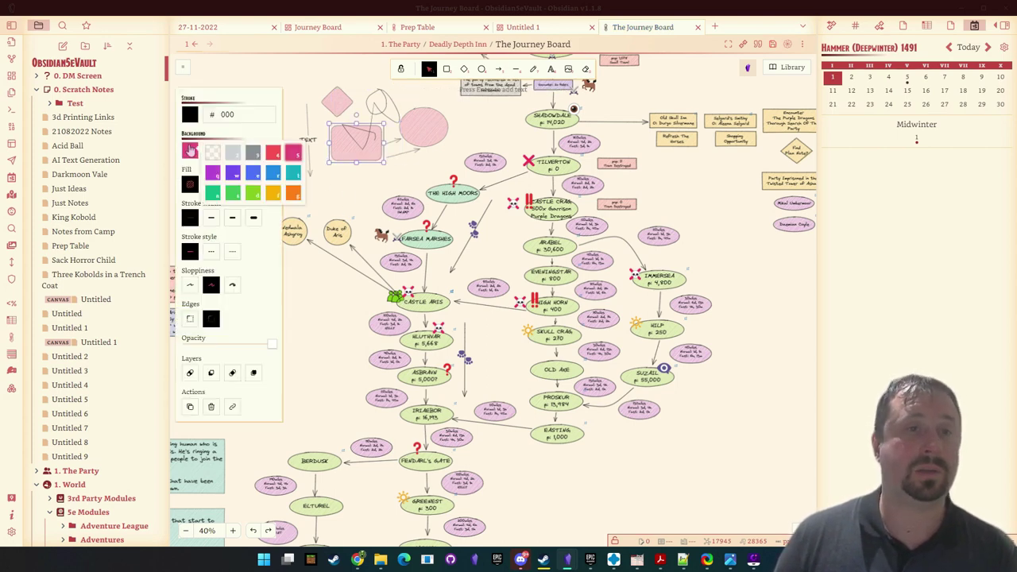
left_click(257, 181)
left_click(398, 177)
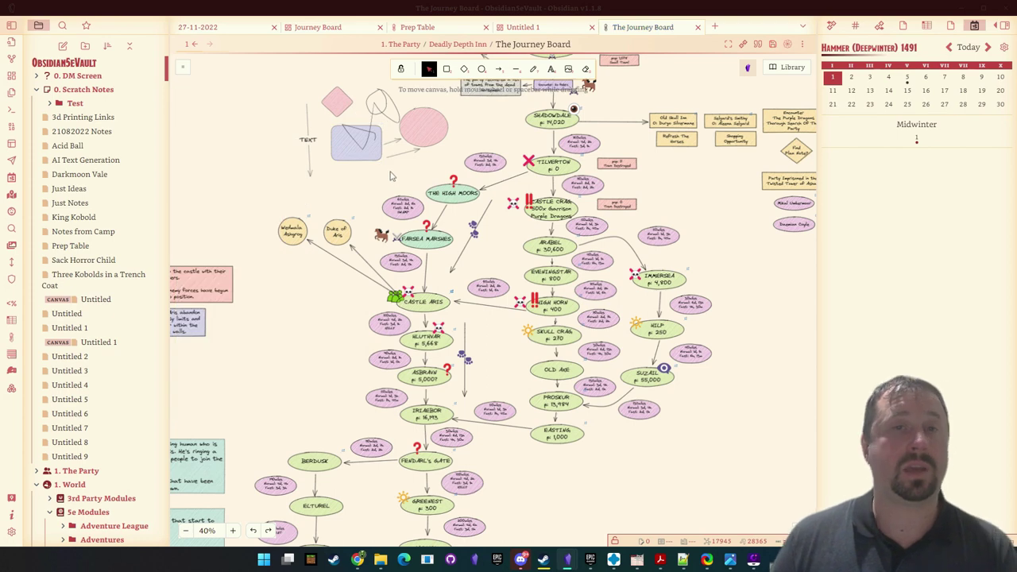
Set the stroke style of the vertical arrow labelled TEXT to dashed, and switch it to dotted
left_click_drag(293, 90, 247, 118)
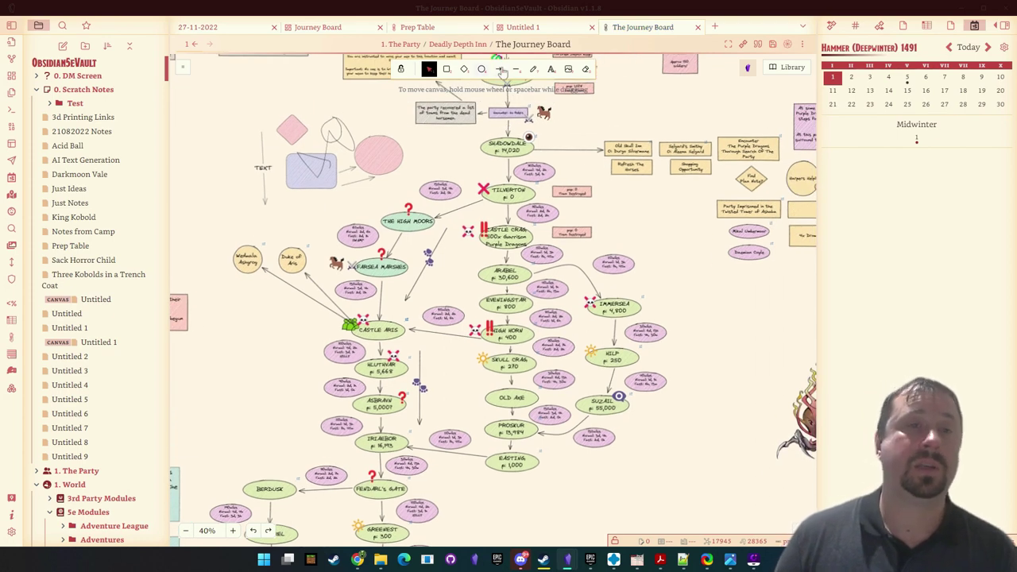
left_click(257, 176)
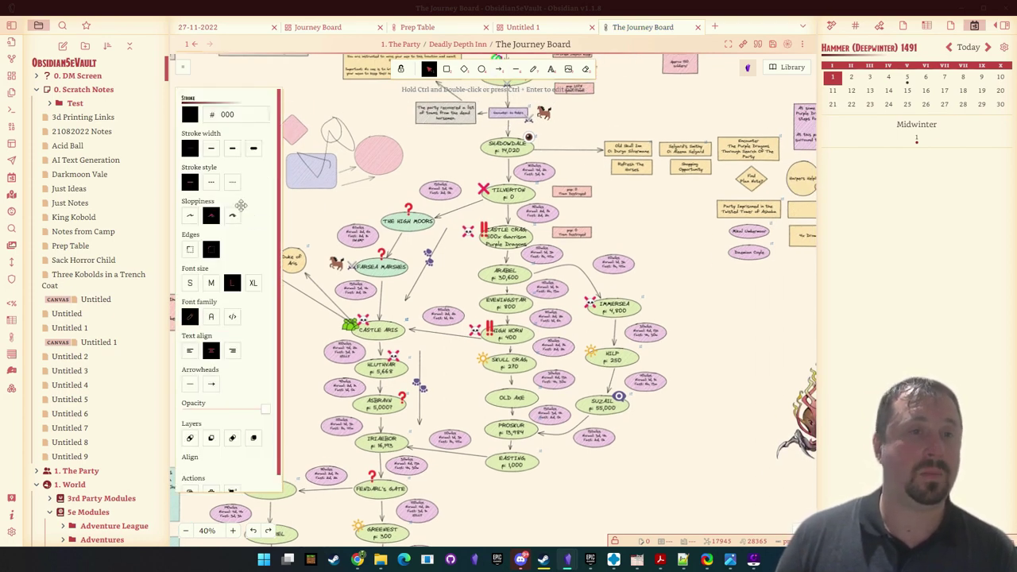
scroll(288, 205, "left", 2)
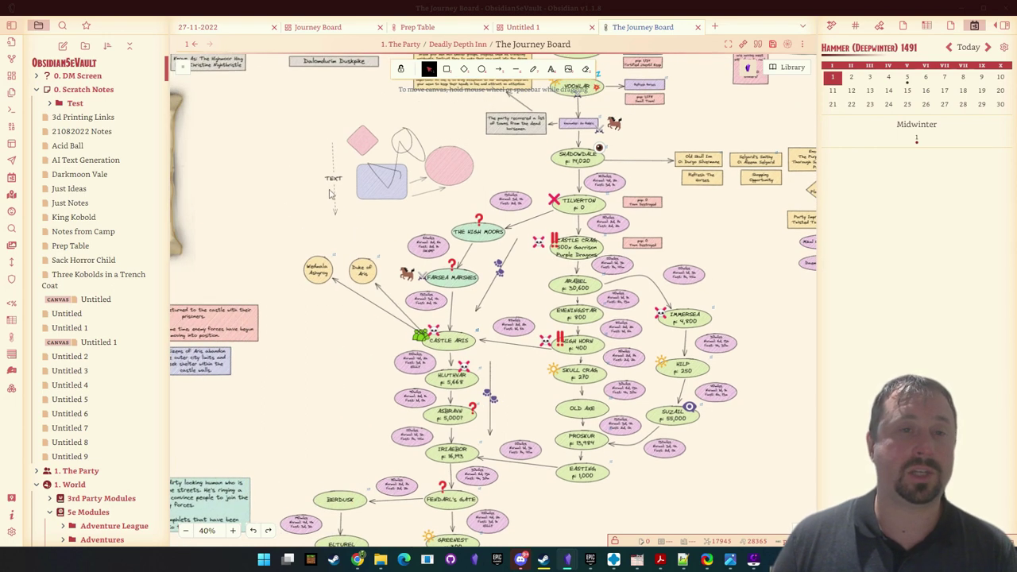
left_click(232, 185)
left_click(337, 151)
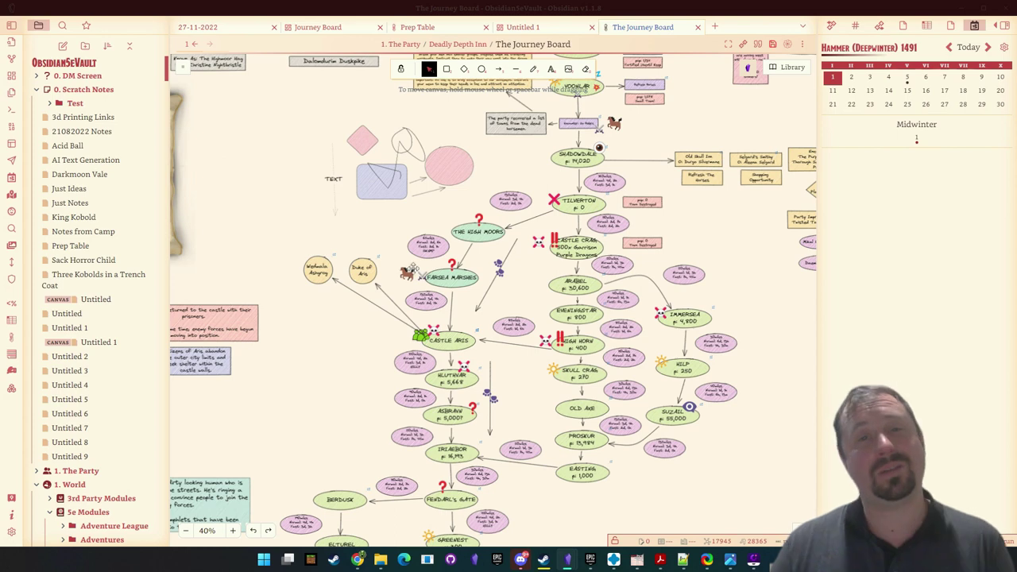
Delete the diamond, rounded rectangle, scribble, small arrows and pink ellipse, together with the vertical arrow labelled TEXT
left_click_drag(395, 225, 364, 302)
left_click_drag(265, 187, 458, 296)
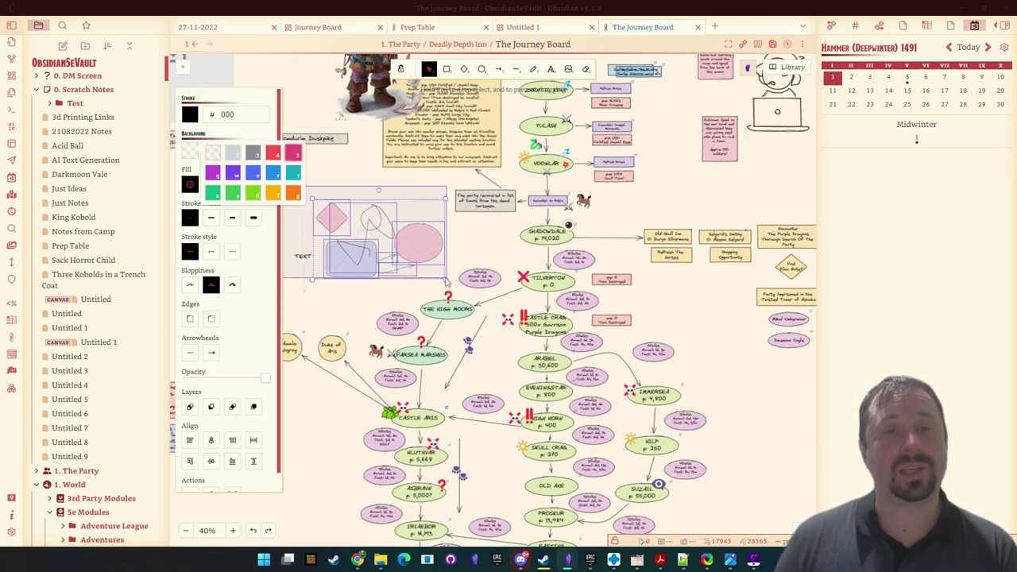
key("Delete")
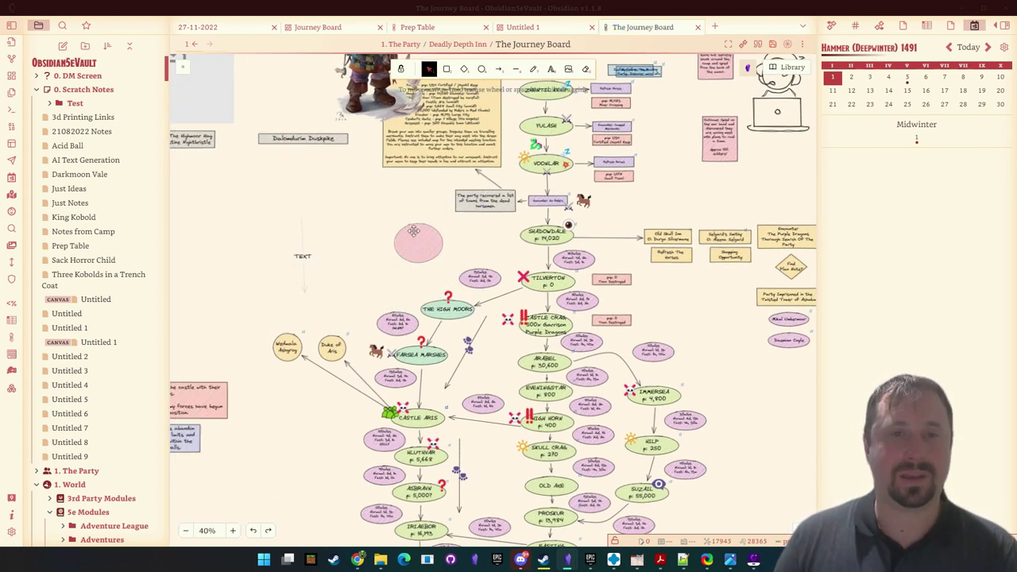
left_click(419, 242)
key("Delete")
left_click(302, 254)
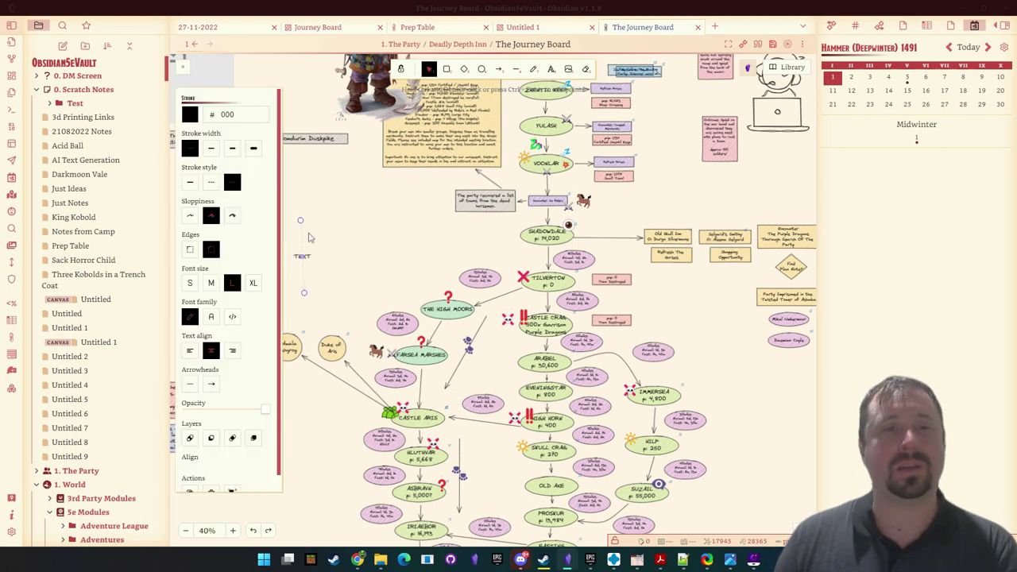
key("Delete")
Paste a black cat picture and a Google logo image side by side in the empty area below the dwarf picture
left_click_drag(358, 214, 465, 328)
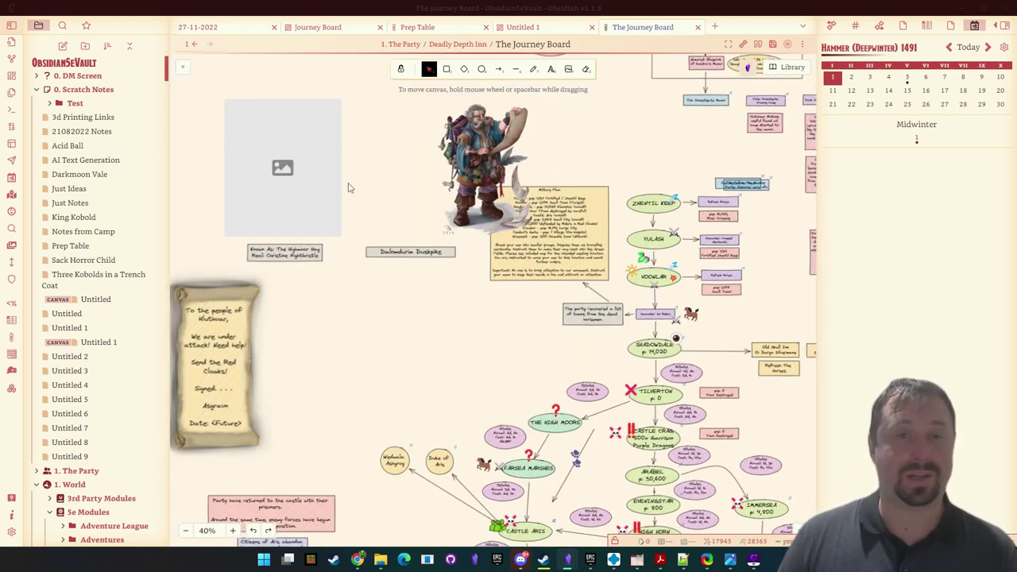
left_click(515, 200)
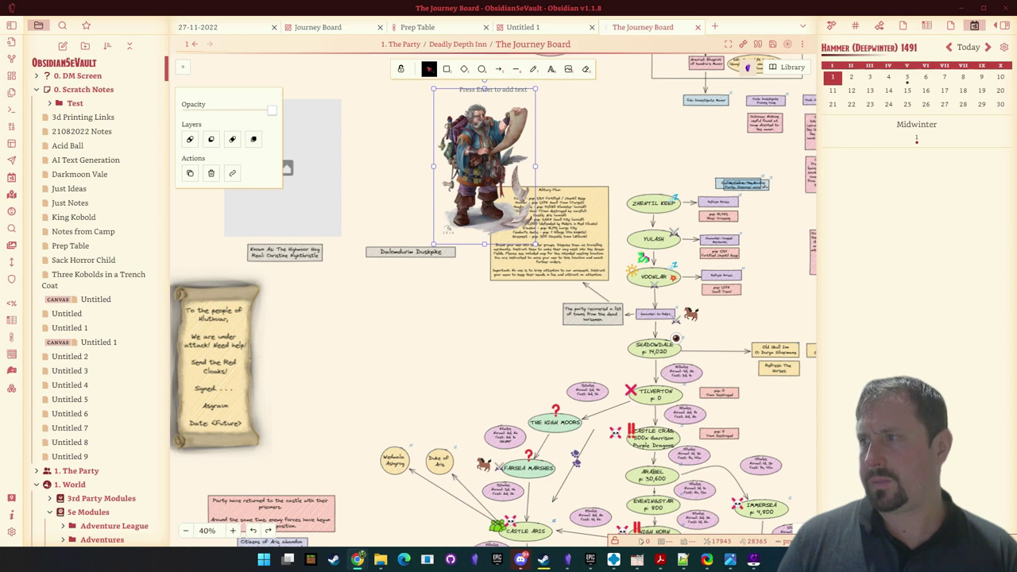
left_click_drag(515, 233, 390, 331)
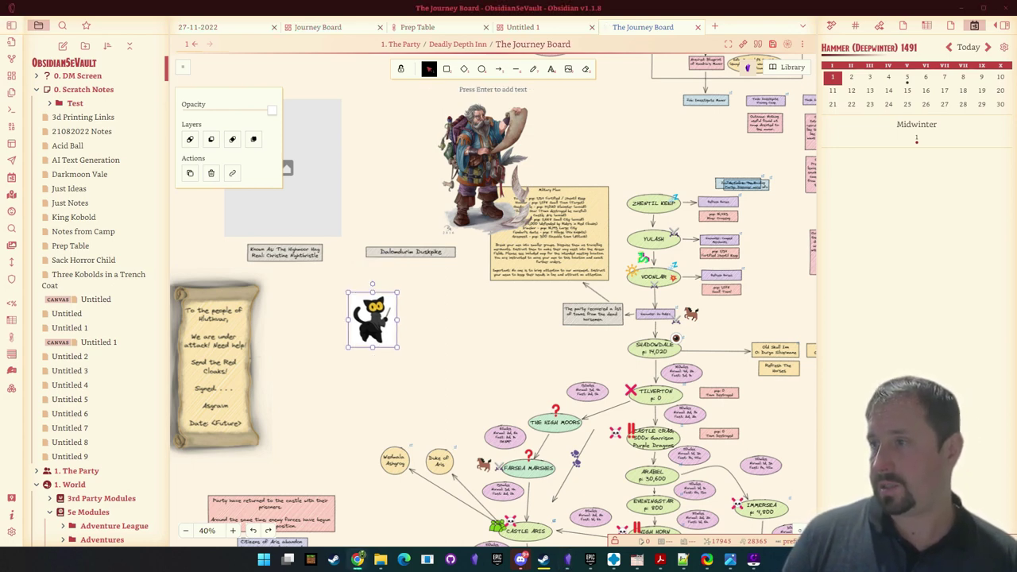
left_click(419, 311)
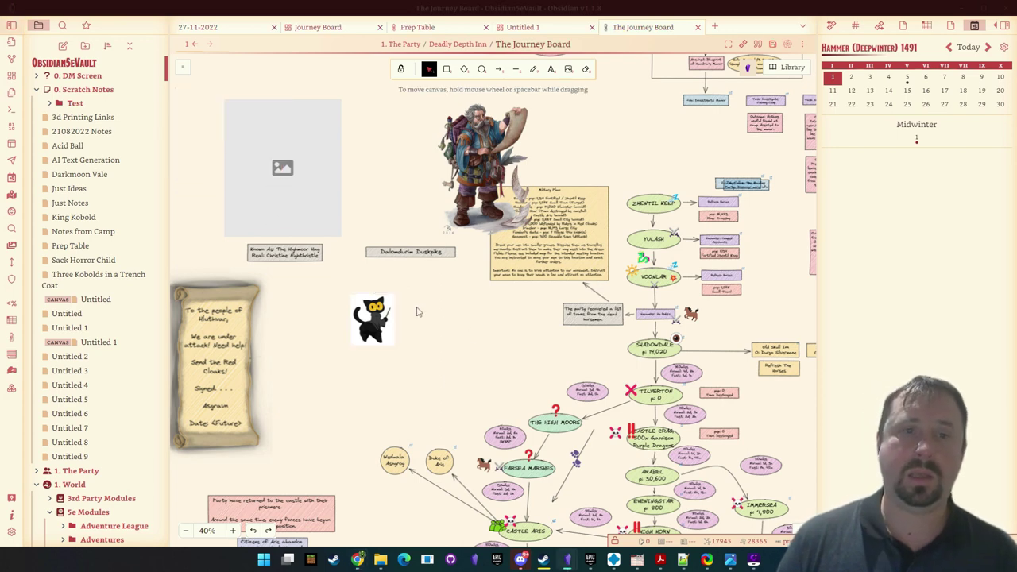
key("ctrl+v")
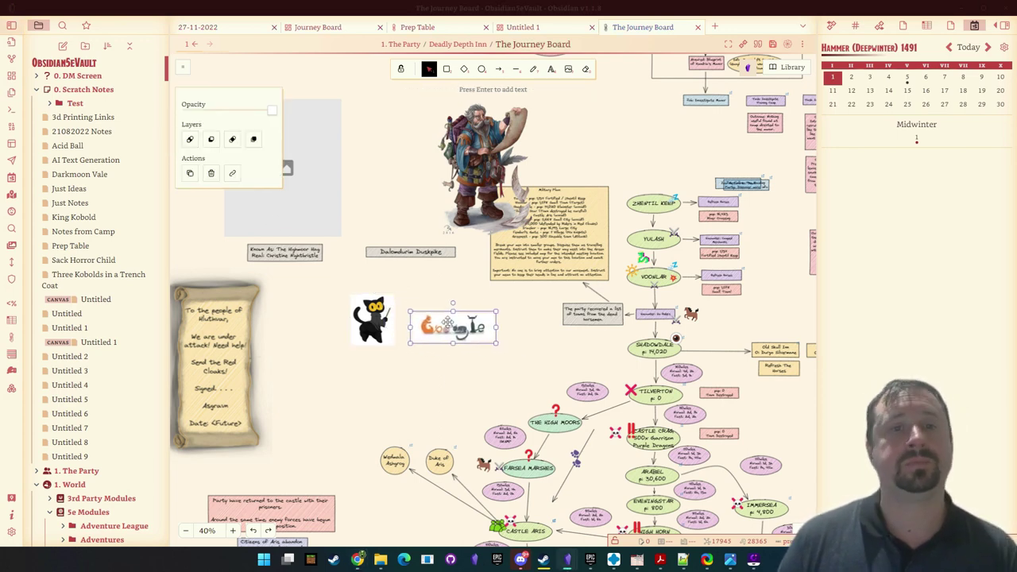
Draw an arrow from the name label below the dwarf picture towards the Google logo, and move the logo slightly down
mouse_move(429, 310)
left_mouse_down()
mouse_move(421, 374)
mouse_move(413, 324)
mouse_move(435, 330)
mouse_move(444, 298)
mouse_move(428, 314)
left_mouse_up()
left_click(444, 395)
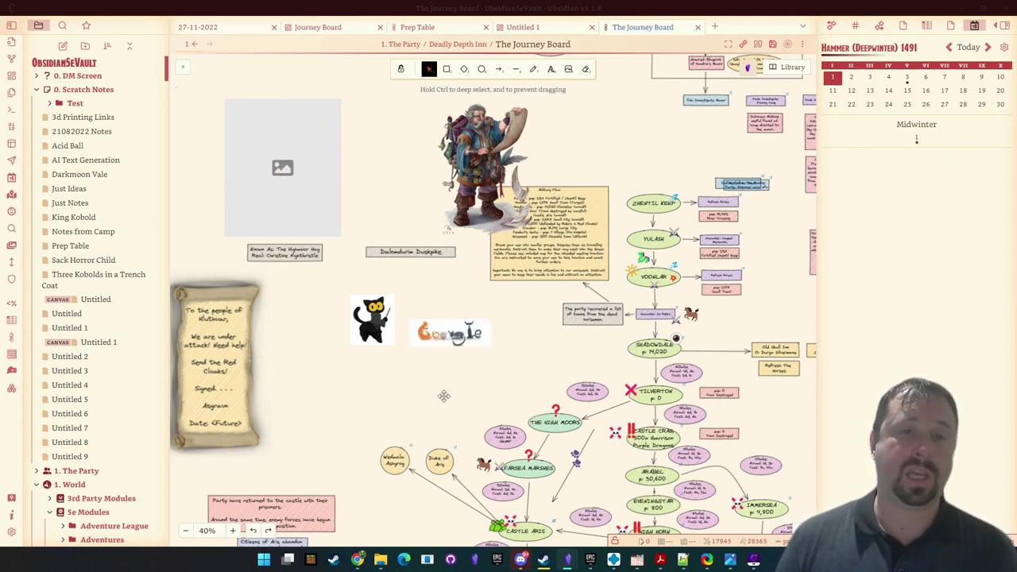
left_click(439, 335)
left_click(418, 278)
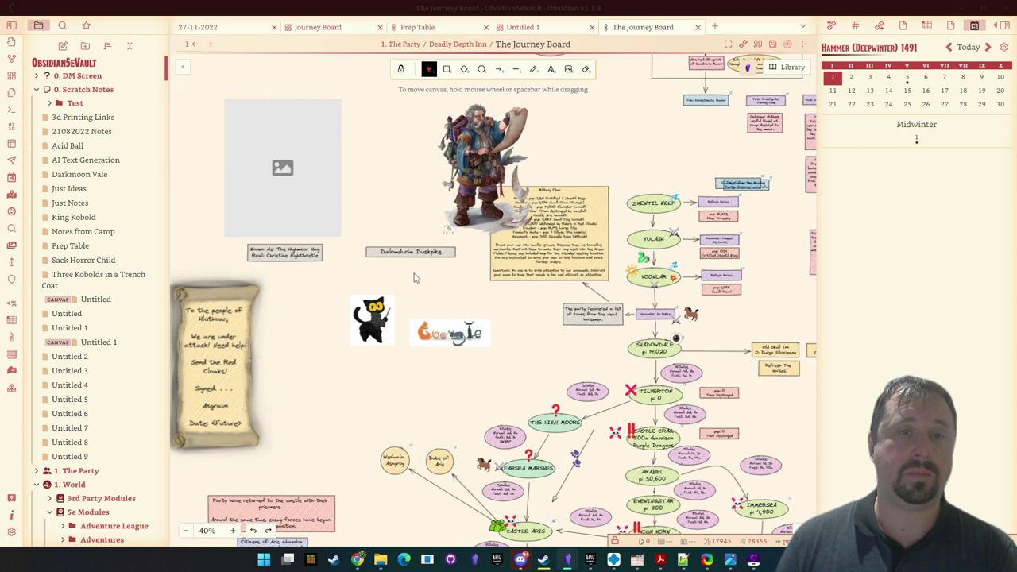
left_click(498, 69)
mouse_move(409, 256)
left_mouse_down()
mouse_move(433, 306)
mouse_move(452, 316)
mouse_move(421, 351)
mouse_move(487, 322)
mouse_move(421, 375)
left_mouse_up()
left_click(467, 310)
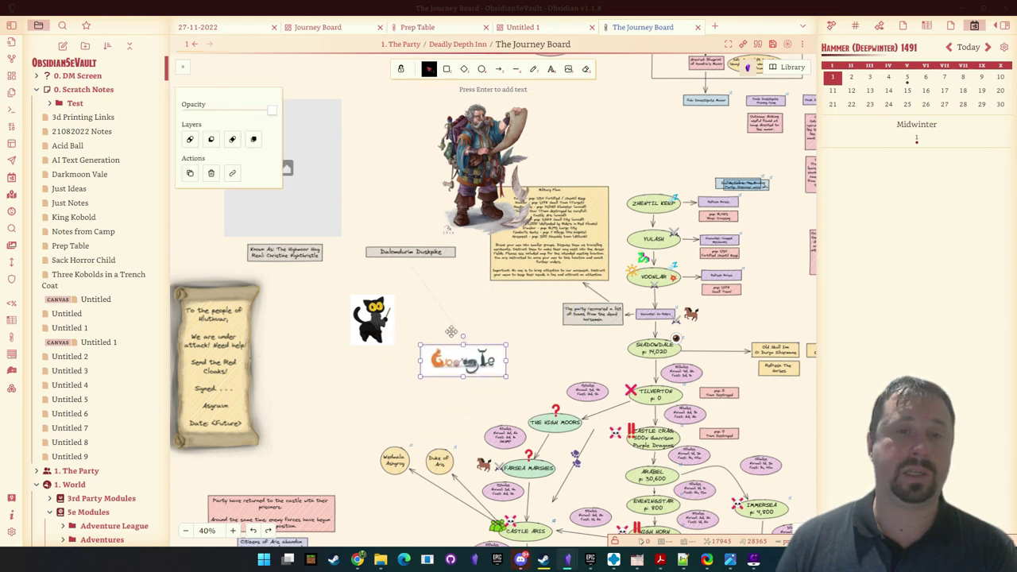
Delete the arrow, the Google logo and the black cat picture from the empty area below the dwarf picture
left_click(440, 306)
key("Delete")
left_click(437, 360)
key("Delete")
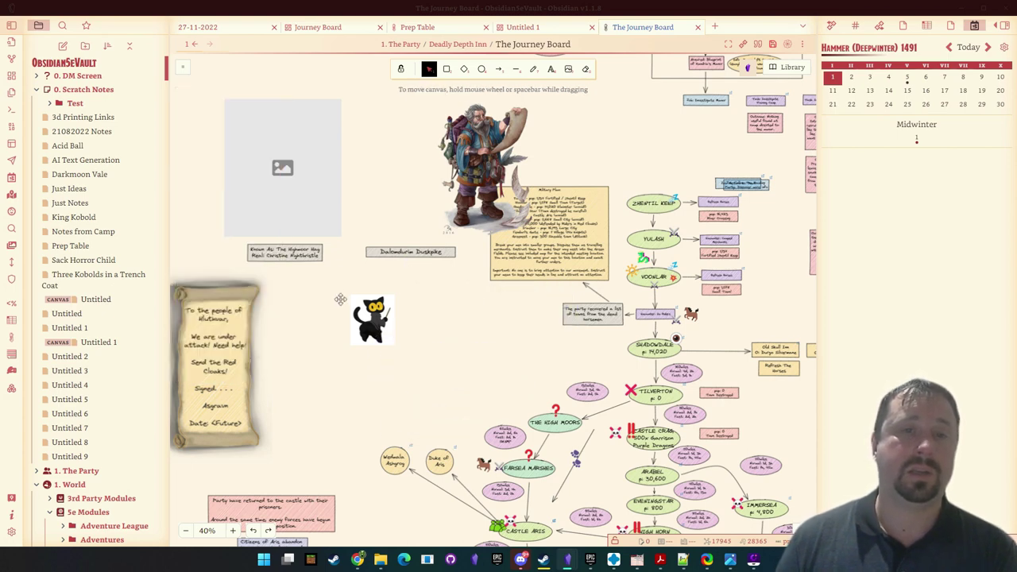
left_click(354, 306)
key("Delete")
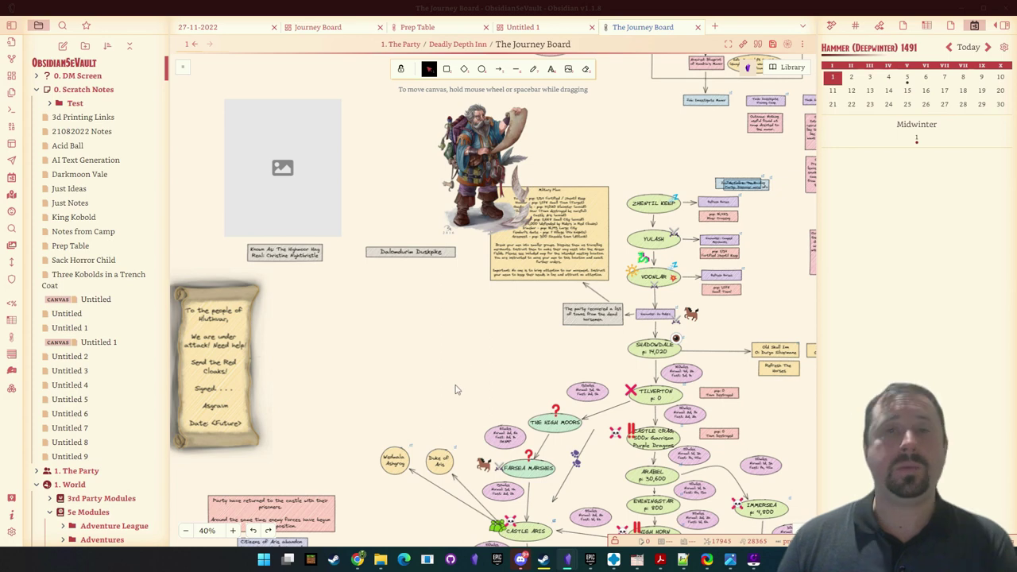
Examine the location flowchart and its emoji markers around The High Moors, Farsea Marshes and Castle Aris
scroll(485, 310, "down", 3)
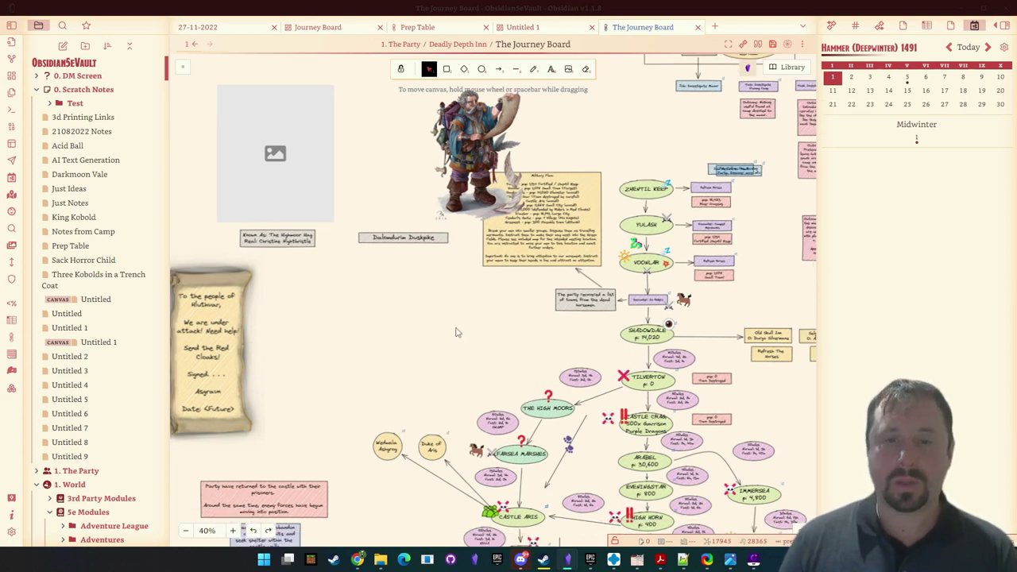
scroll(597, 307, "down", 1)
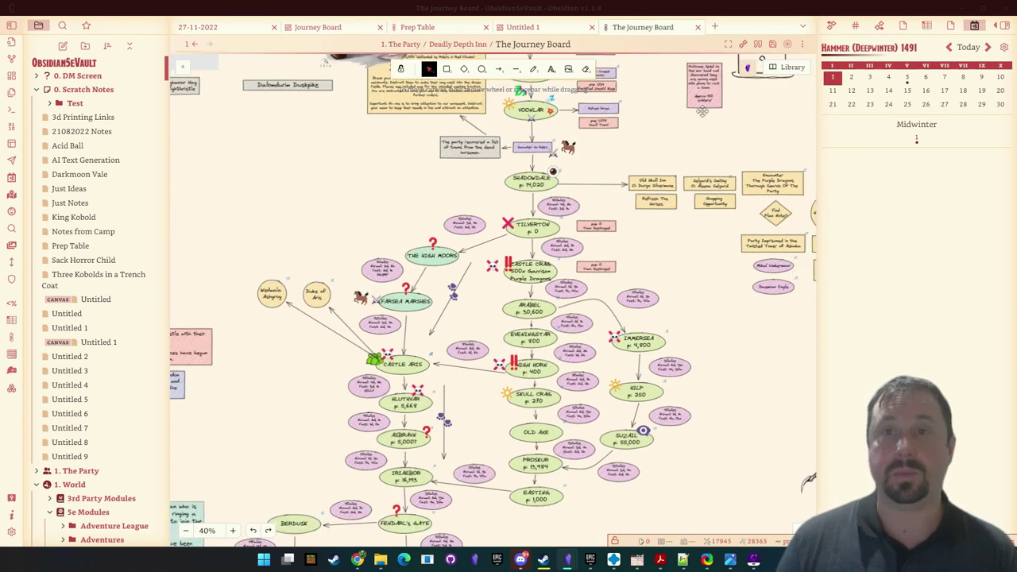
scroll(597, 307, "up", 1)
scroll(597, 307, "up", 2)
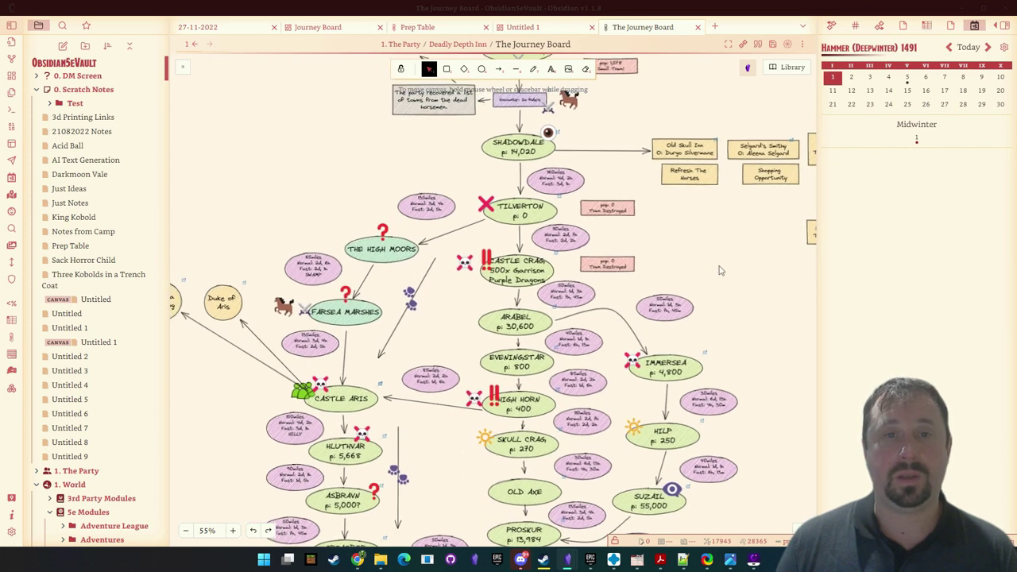
left_click(549, 245)
left_click(446, 271)
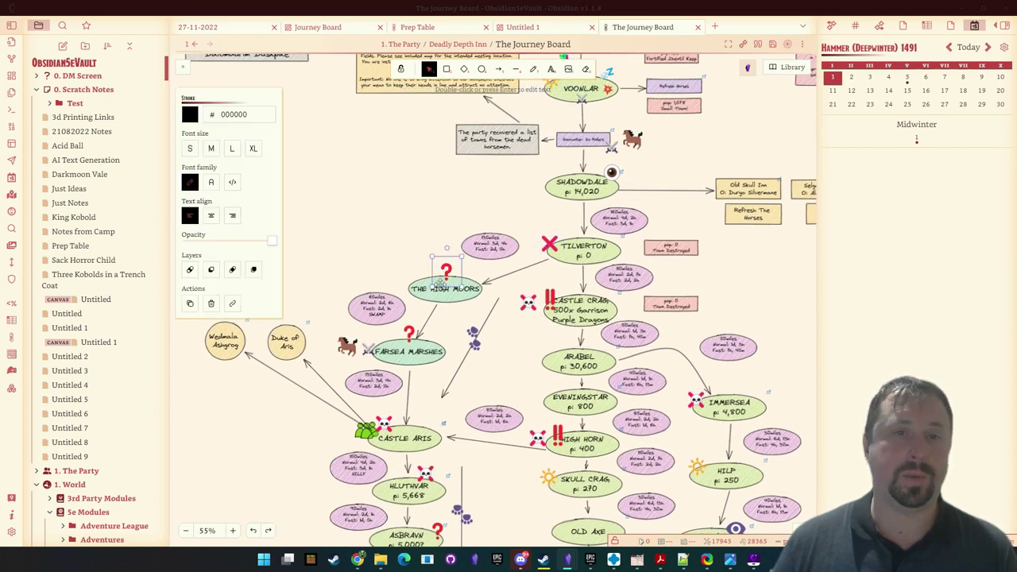
left_click(408, 333)
left_click_drag(377, 250, 406, 127)
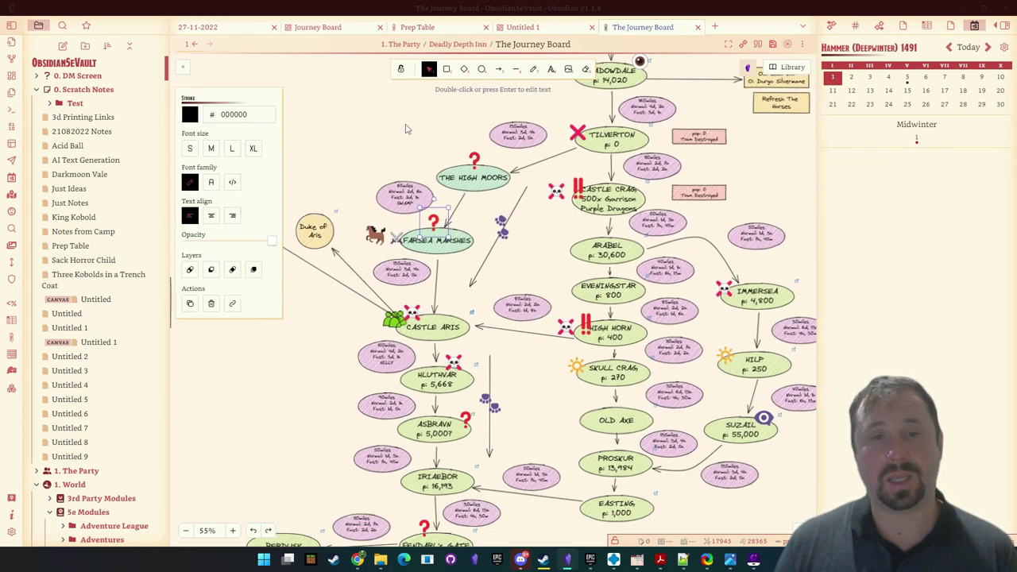
left_click(377, 236)
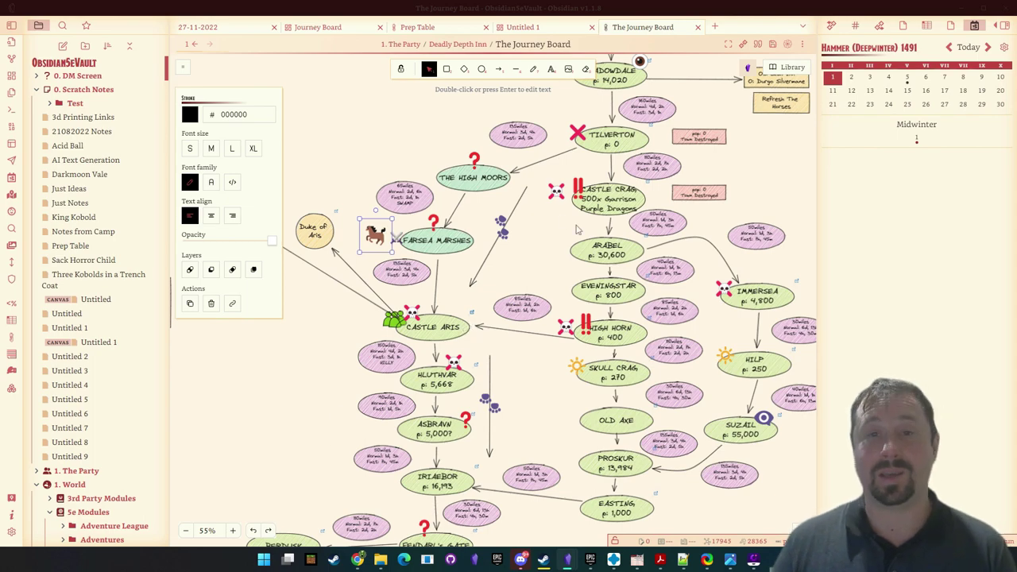
left_click(354, 237)
Enlarge the green dragon emoji between Yulash and Voonlar, and move it above the Zhentil Keep ellipse
left_click_drag(591, 389, 548, 487)
scroll(548, 486, "up", 5)
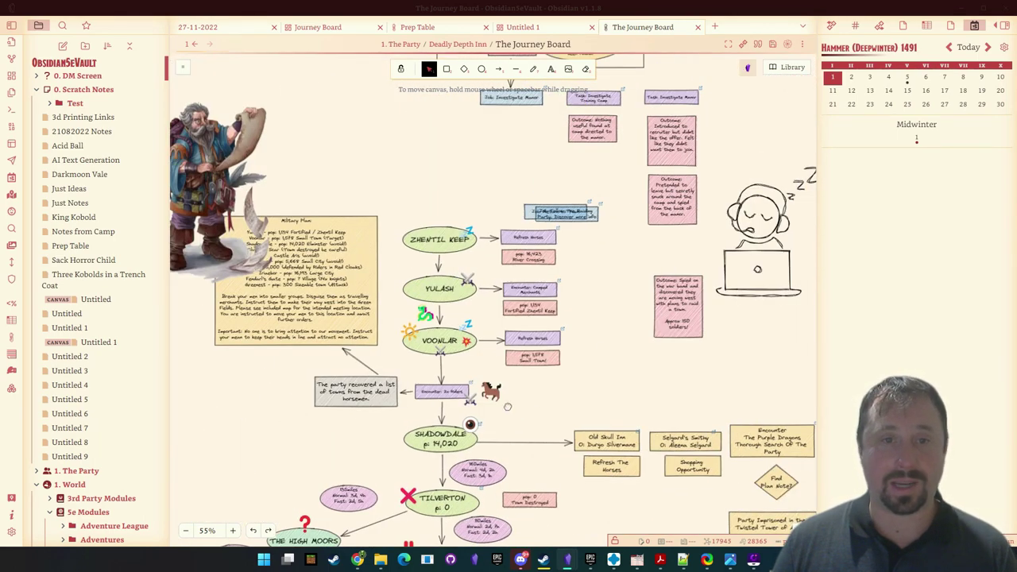
left_click_drag(624, 355, 679, 305)
left_click_drag(477, 264, 563, 222)
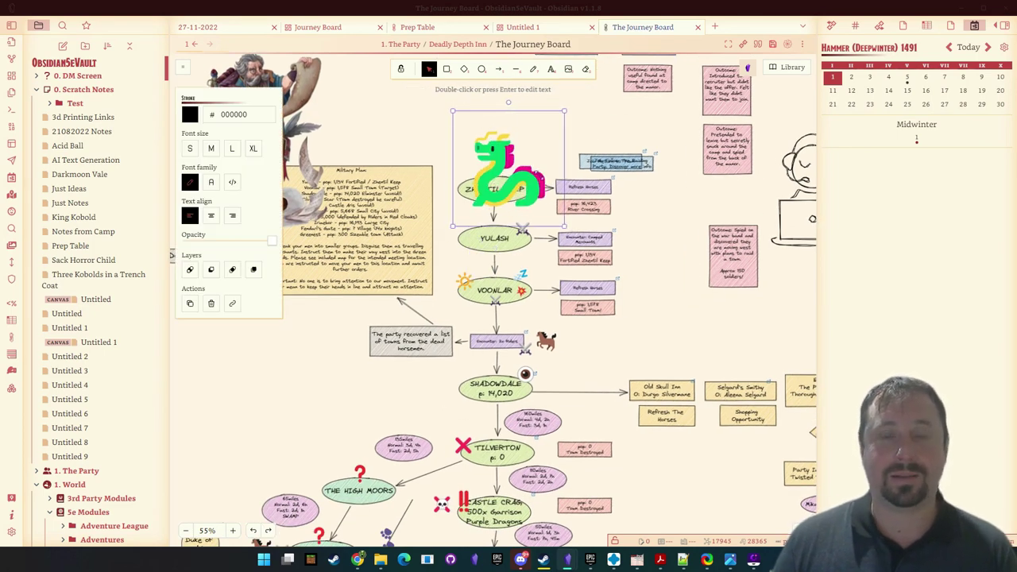
left_click_drag(507, 182, 505, 145)
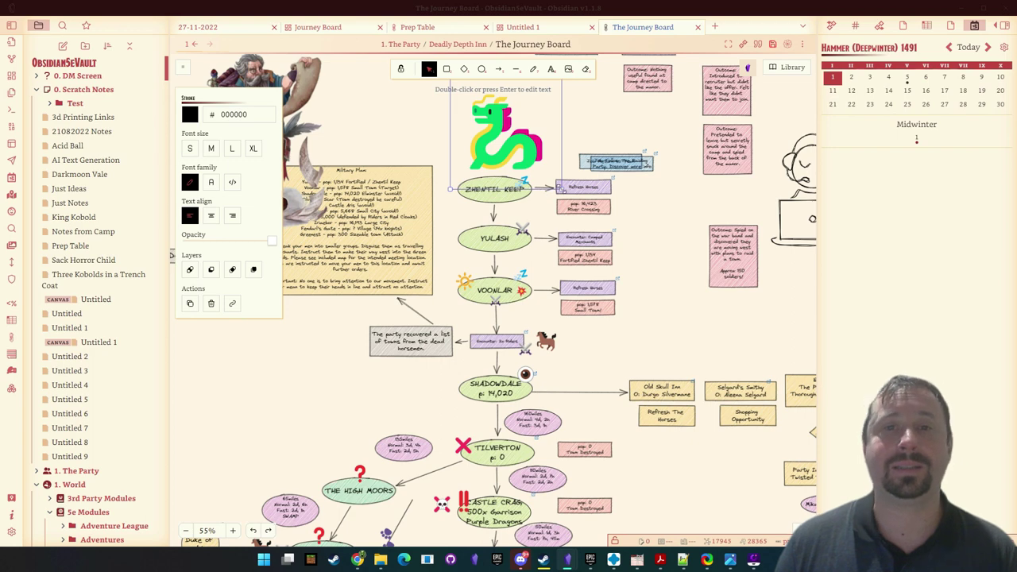
Shrink the green dragon emoji to marker size and place it on the upper-left edge of the Yulash ellipse
left_click_drag(563, 191, 490, 246)
left_click_drag(455, 209, 457, 210)
left_click(690, 247)
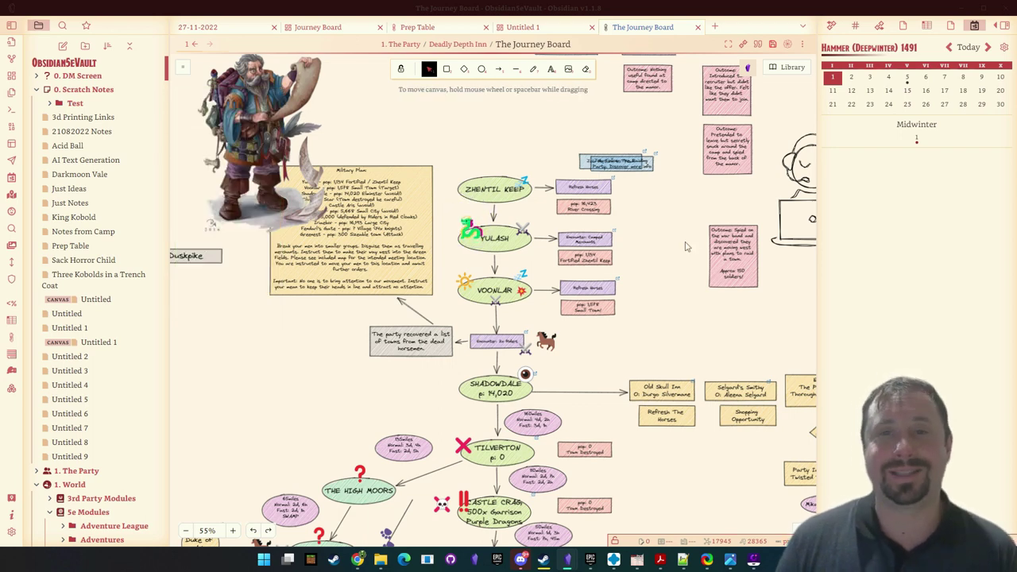
Switch to the other Obsidian window with the Getting Paid Canvas, showing the empty area above the Climax: The Warehouse card
scroll(689, 206, "down", 2)
left_click_drag(690, 183, 696, 169)
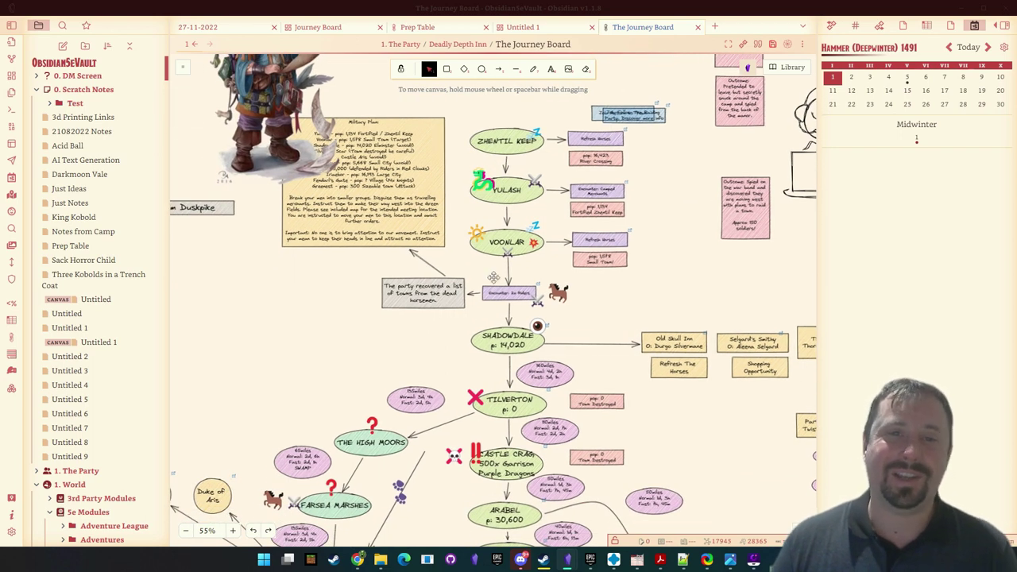
mouse_move(567, 559)
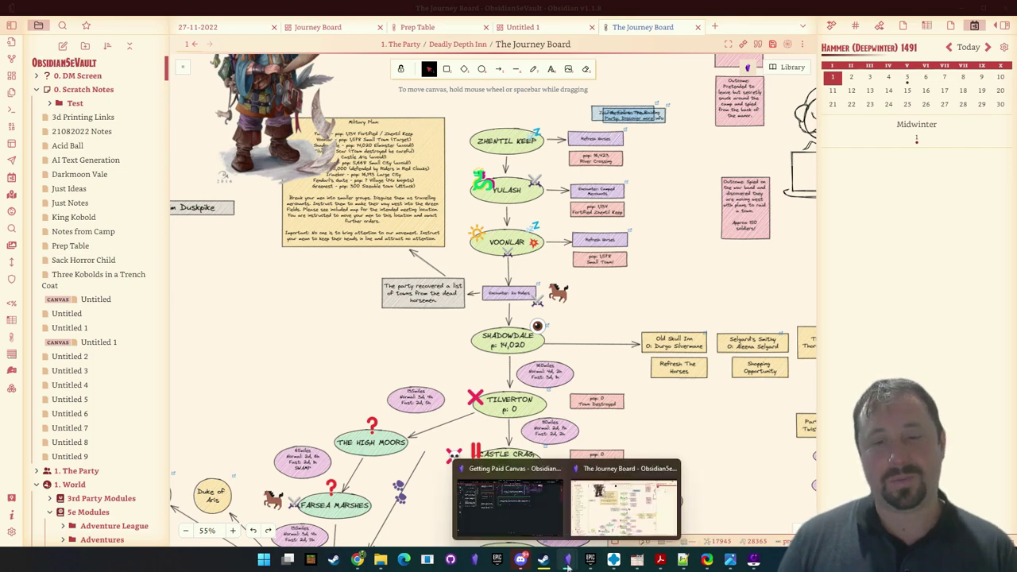
left_click(513, 493)
left_click_drag(864, 241, 893, 521)
left_click_drag(309, 64, 511, 124)
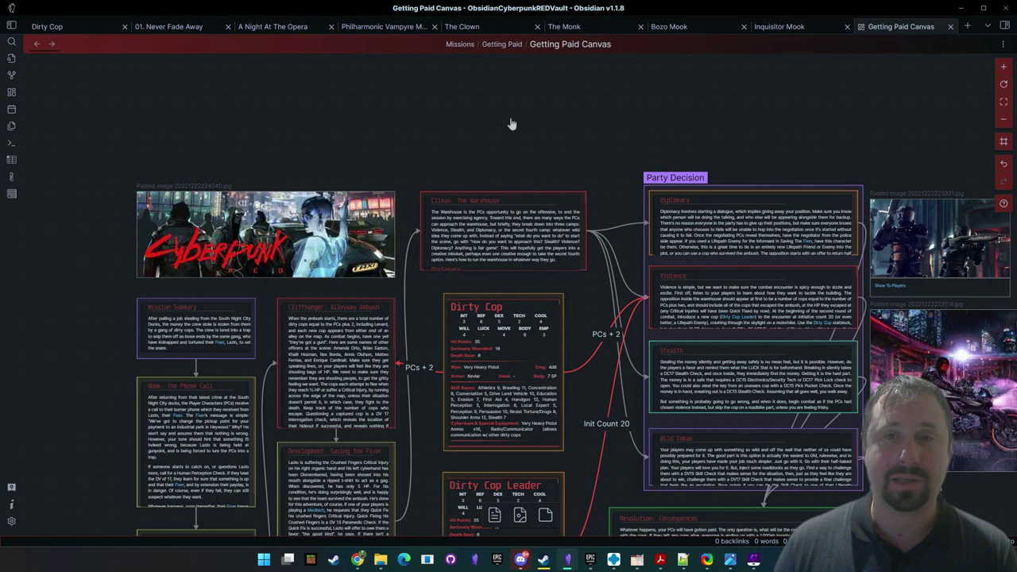
Add a card above the Climax: The Warehouse card and insert a crossed swords emoji in it
right_click(452, 112)
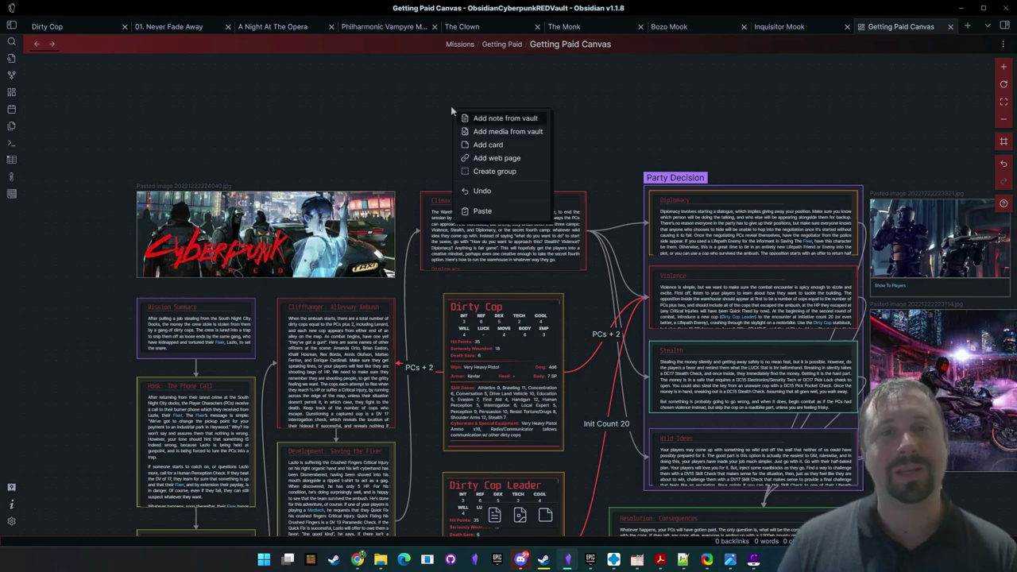
left_click(489, 154)
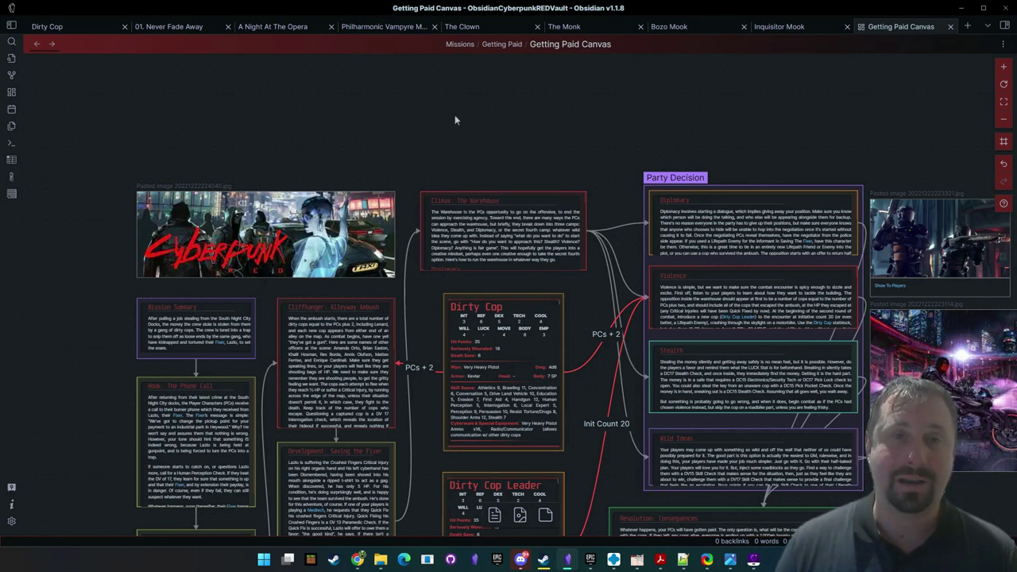
right_click(454, 118)
left_click(477, 157)
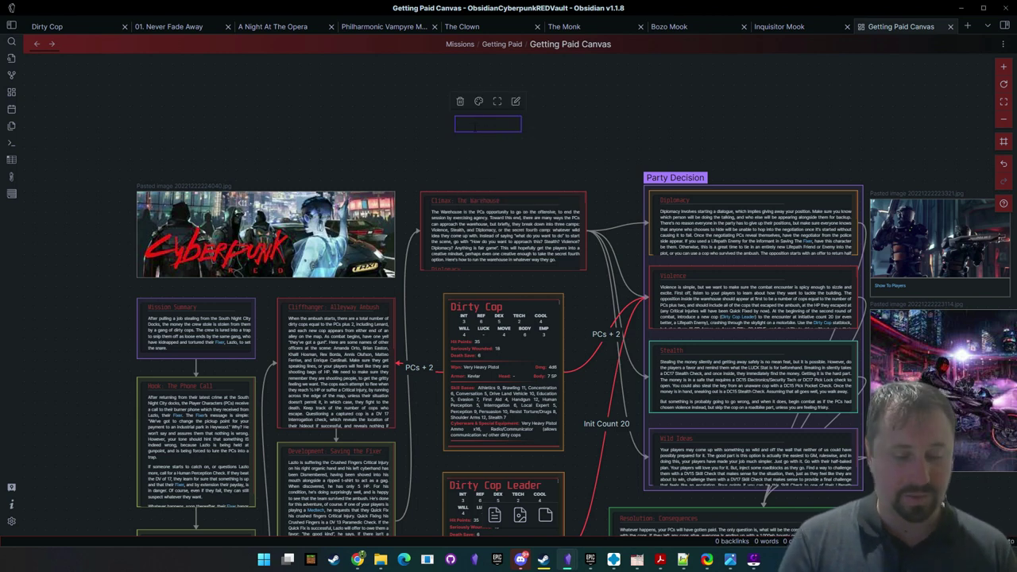
key("super+period")
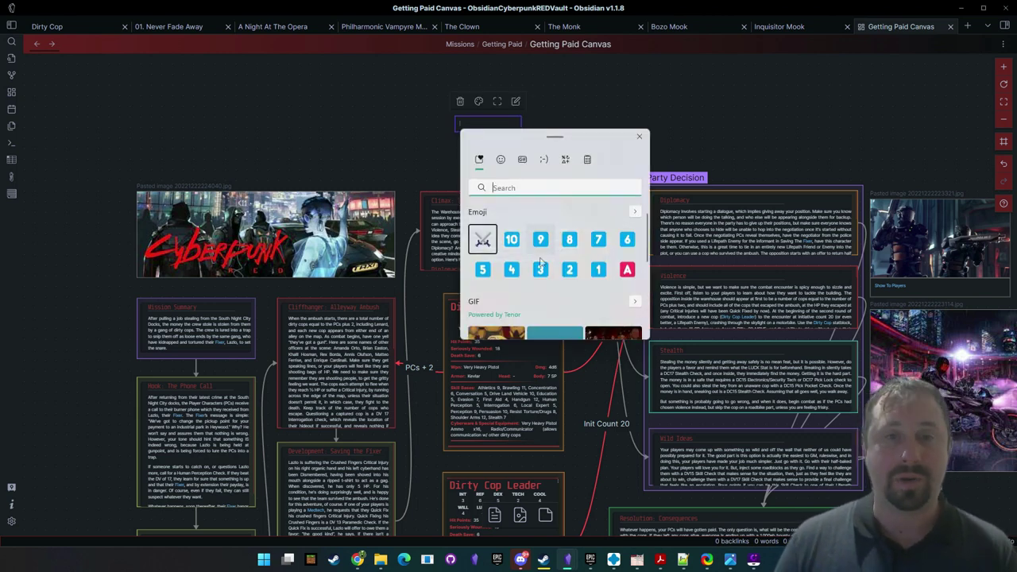
scroll(543, 265, "up", 1)
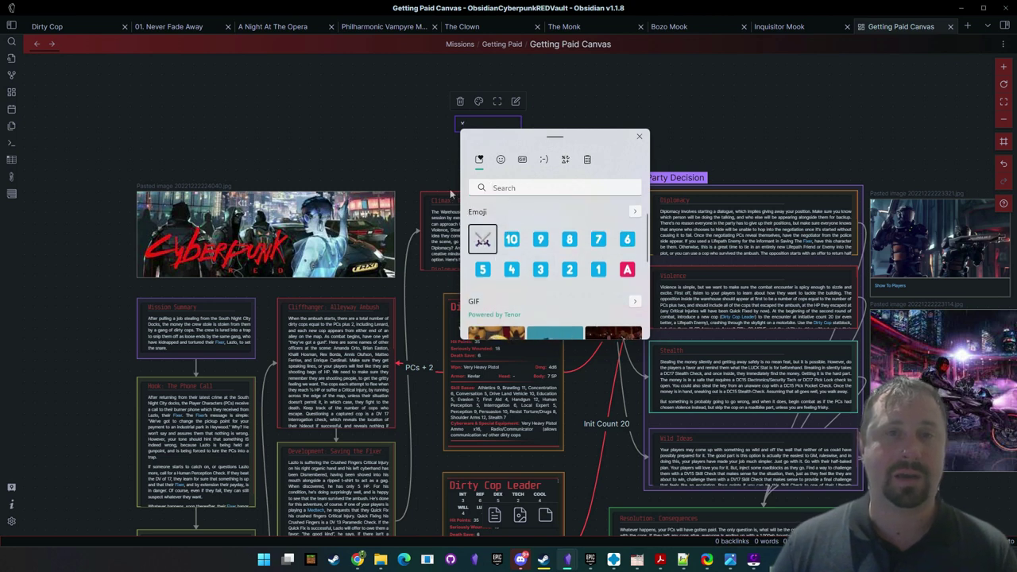
left_click(398, 156)
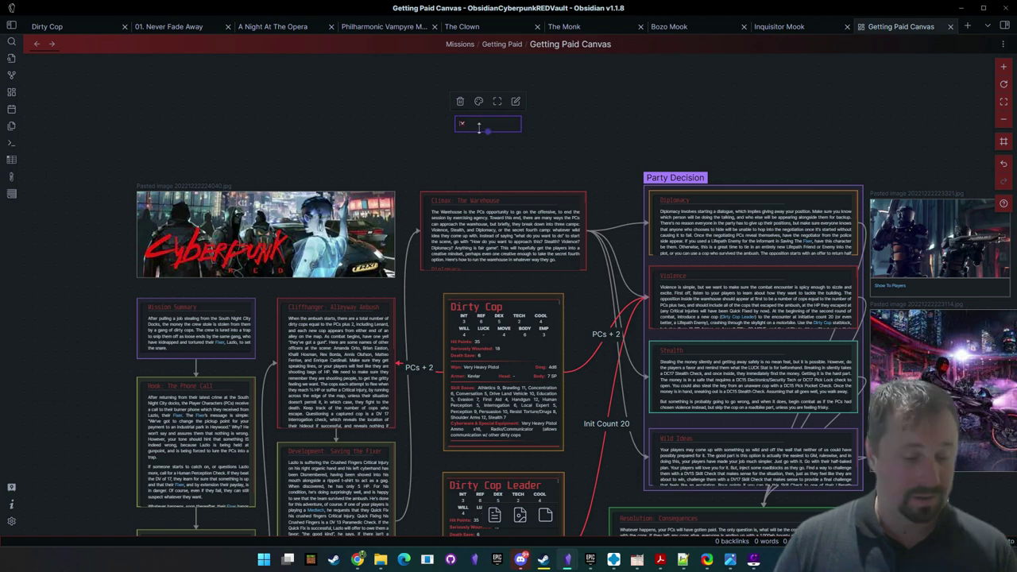
left_click(614, 92)
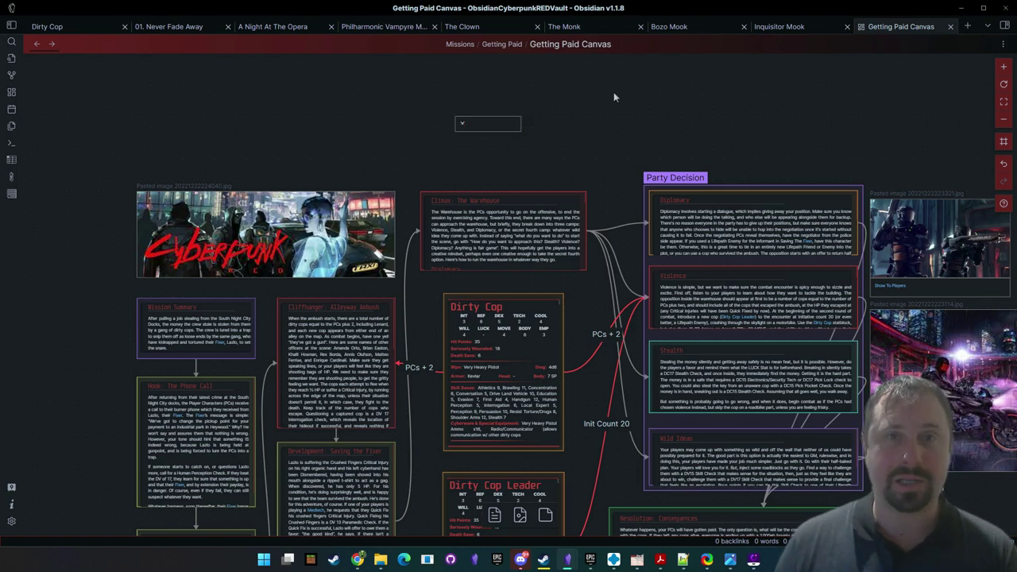
Narrow the crossed swords card to a small square that just fits the emoji
left_click(482, 127)
left_click(575, 149)
left_click(1002, 67)
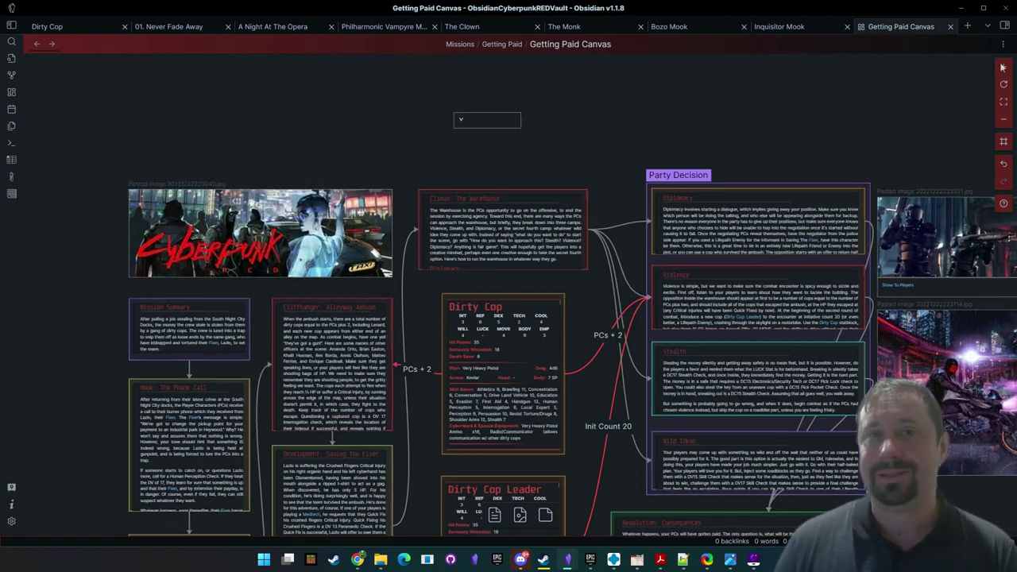
left_click_drag(529, 127, 570, 556)
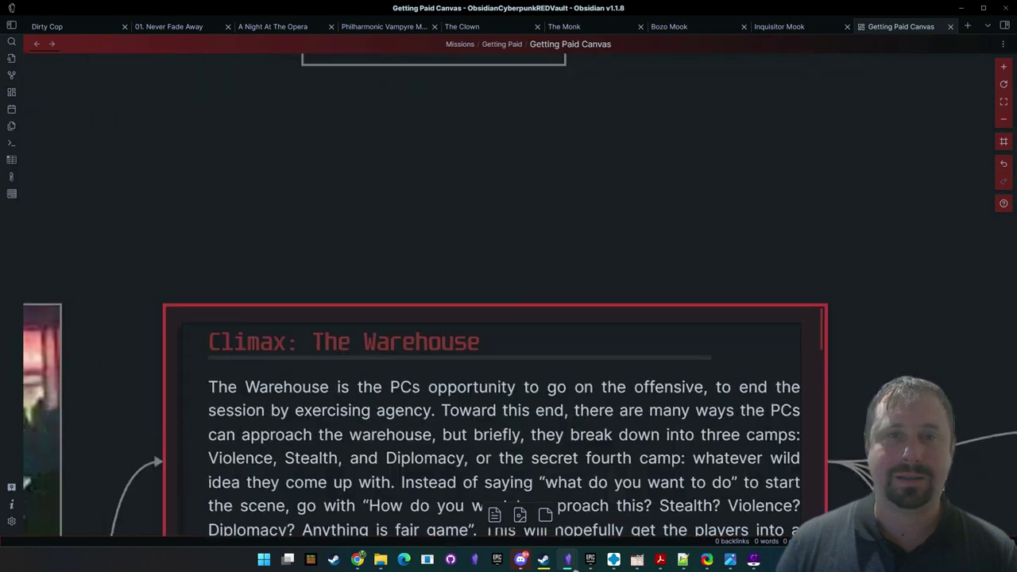
left_click_drag(499, 266, 572, 536)
left_click(476, 305)
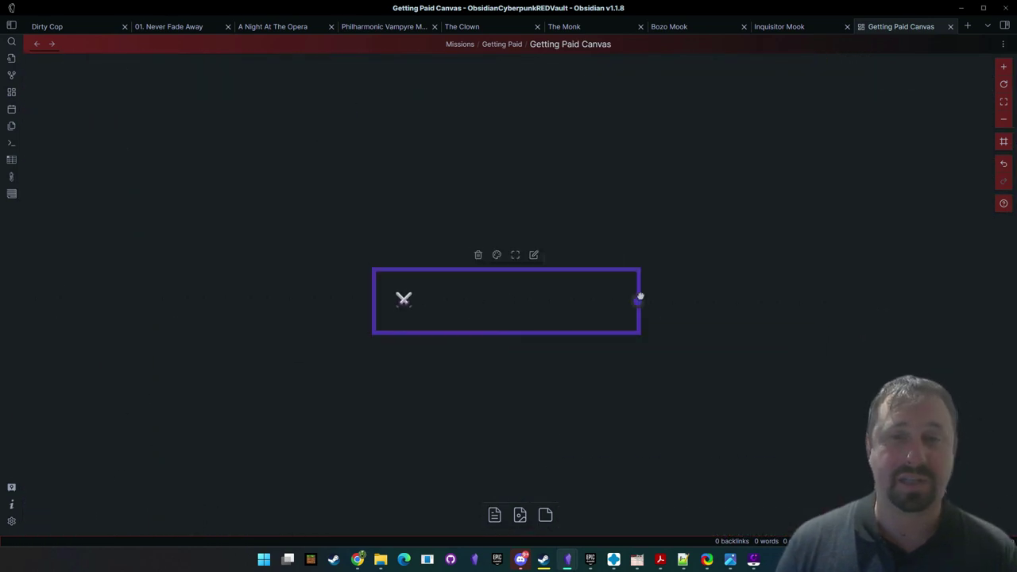
left_click_drag(638, 286, 429, 283)
left_click(492, 377)
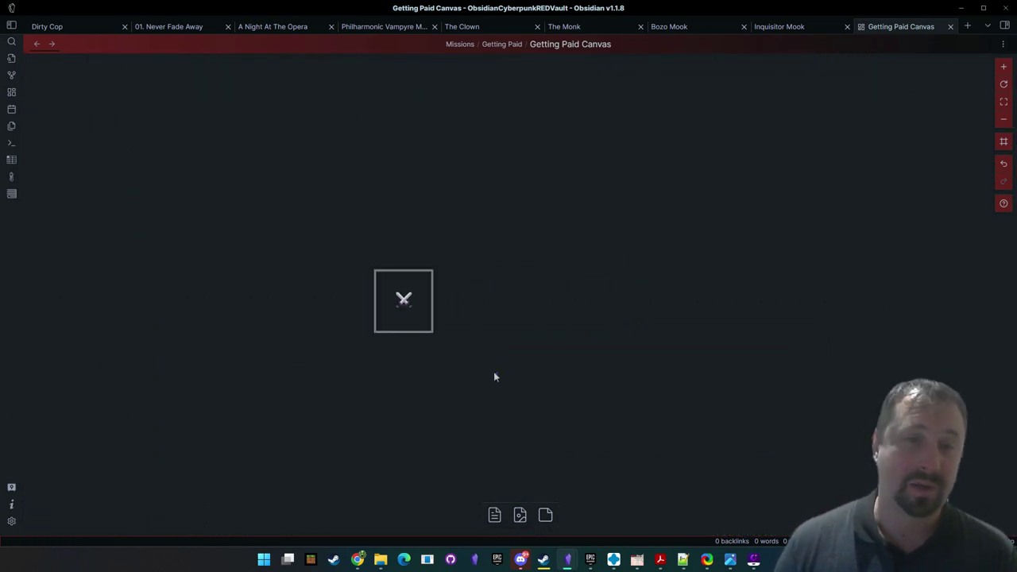
Move the crossed swords card onto the upper-right corner of the Climax: The Warehouse card
scroll(568, 232, "down", 3)
left_click_drag(569, 232, 533, 194)
left_click(382, 141)
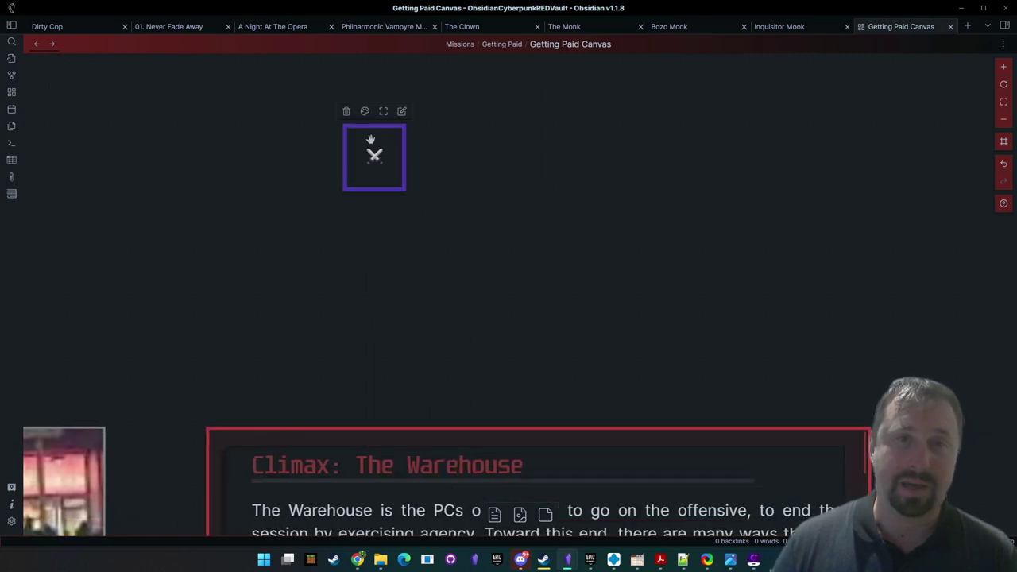
left_click_drag(371, 139, 869, 409)
left_click(724, 301)
left_click_drag(453, 182, 183, 8)
left_click(1004, 120)
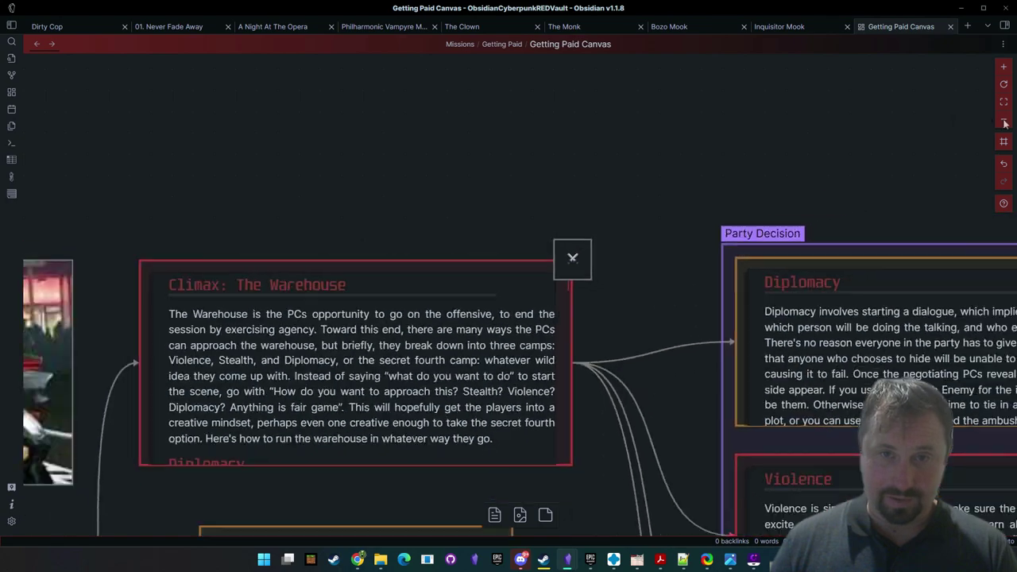
left_click(1003, 120)
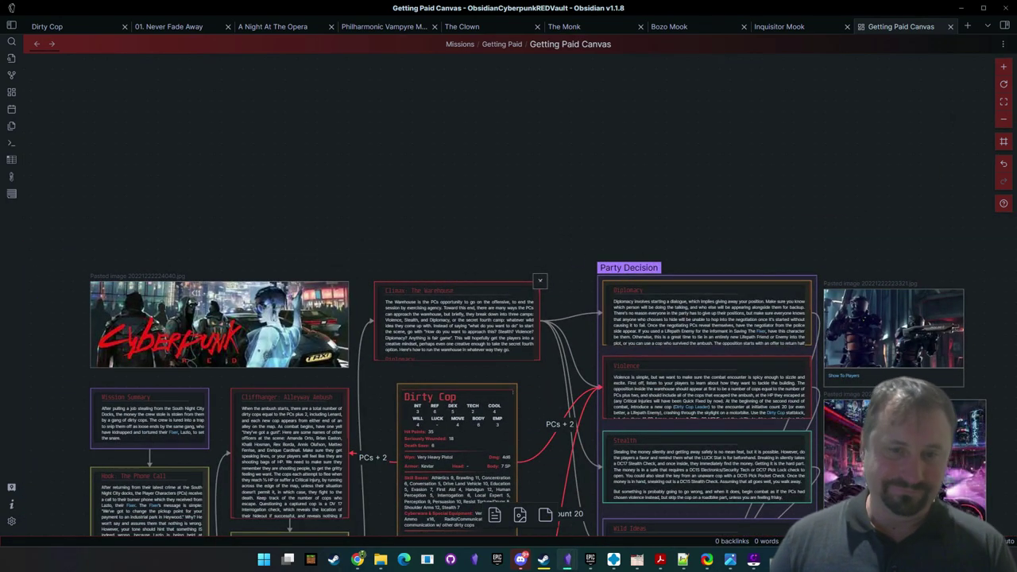
Switch back to The Journey Board window and move the horse emoji beside the encounter box slightly to the right
mouse_move(567, 558)
left_click(639, 496)
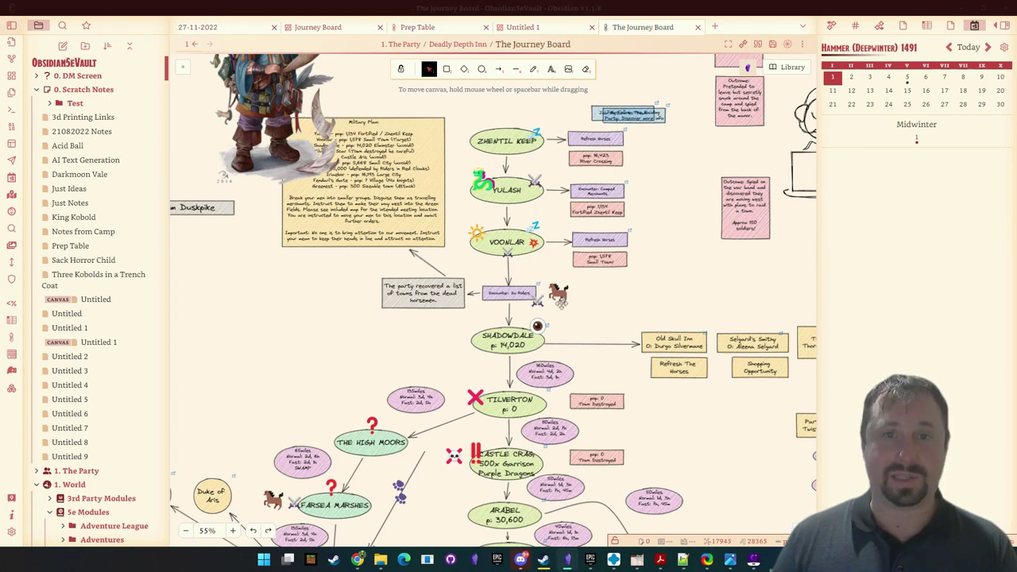
left_click_drag(560, 301, 574, 300)
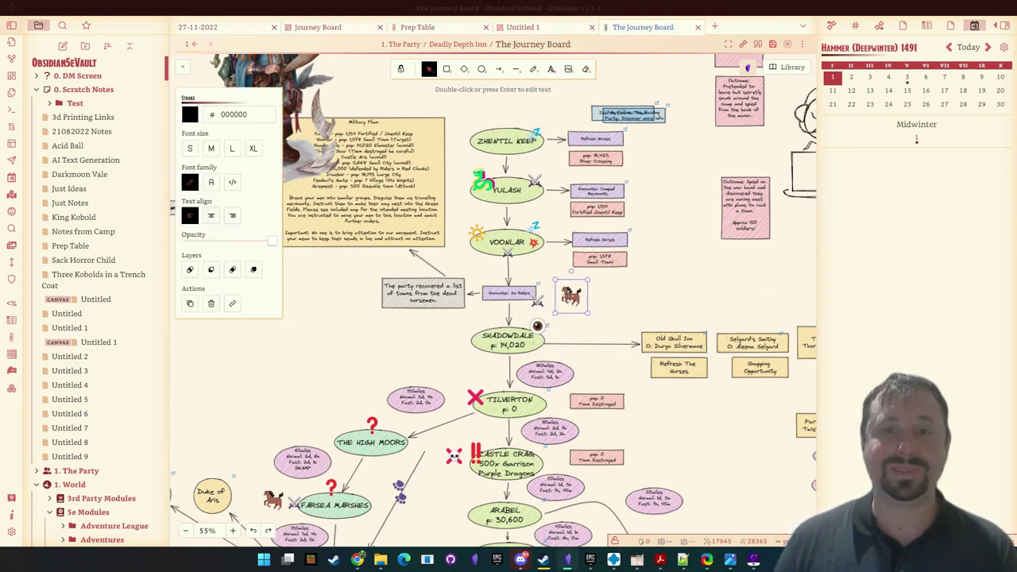
left_click(681, 267)
Insert a crossed swords emoji as a text element in the empty area beyond the horse emoji
double_click(668, 290)
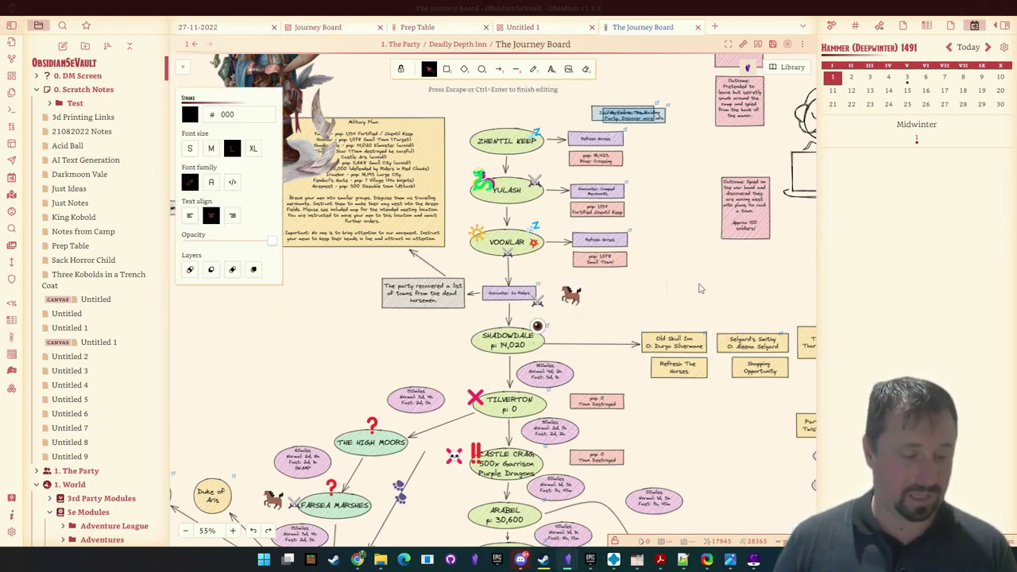
key("super+period")
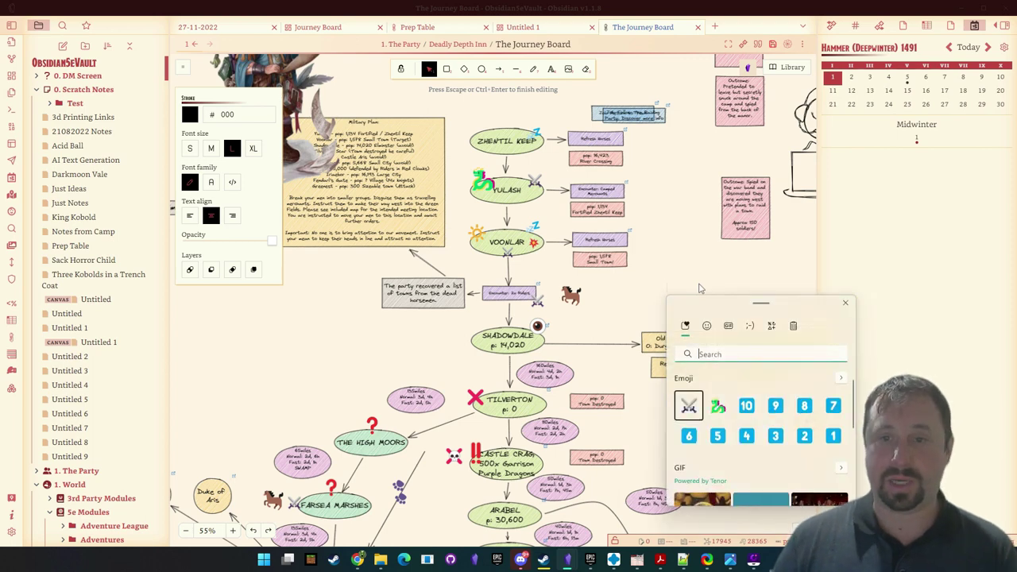
scroll(739, 445, "down", 5)
scroll(739, 449, "up", 5)
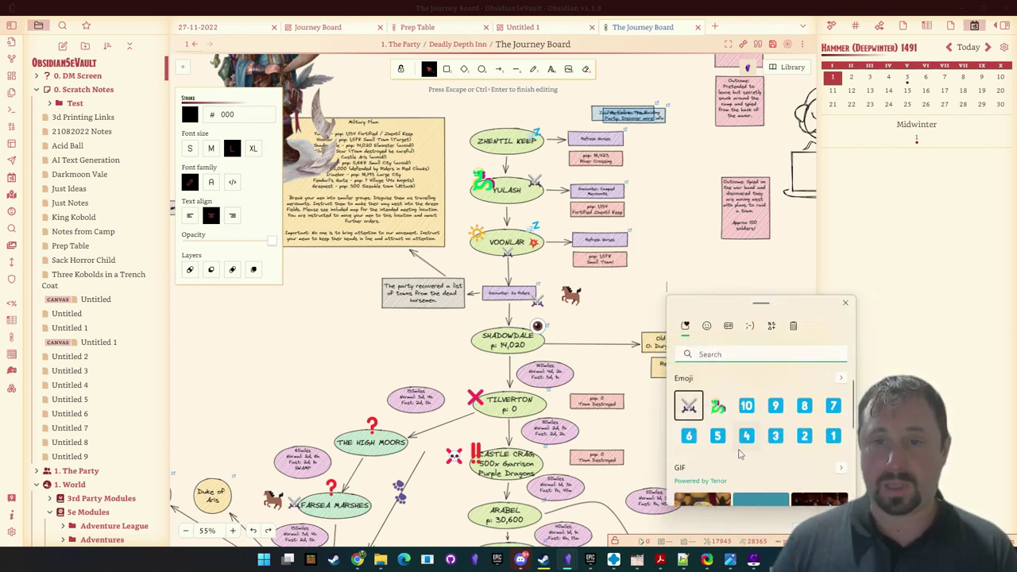
left_click(688, 405)
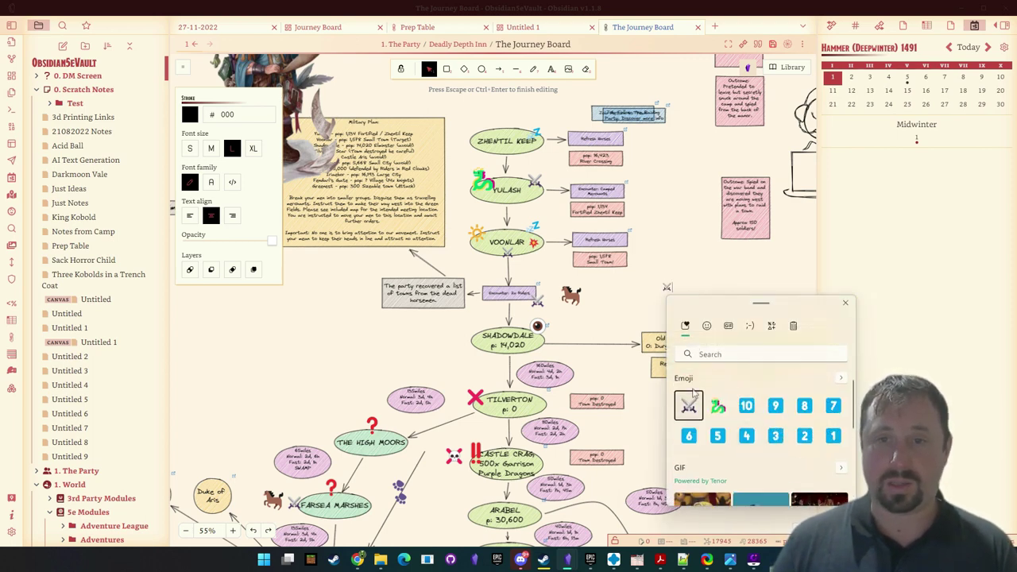
left_click(715, 290)
left_click(667, 289)
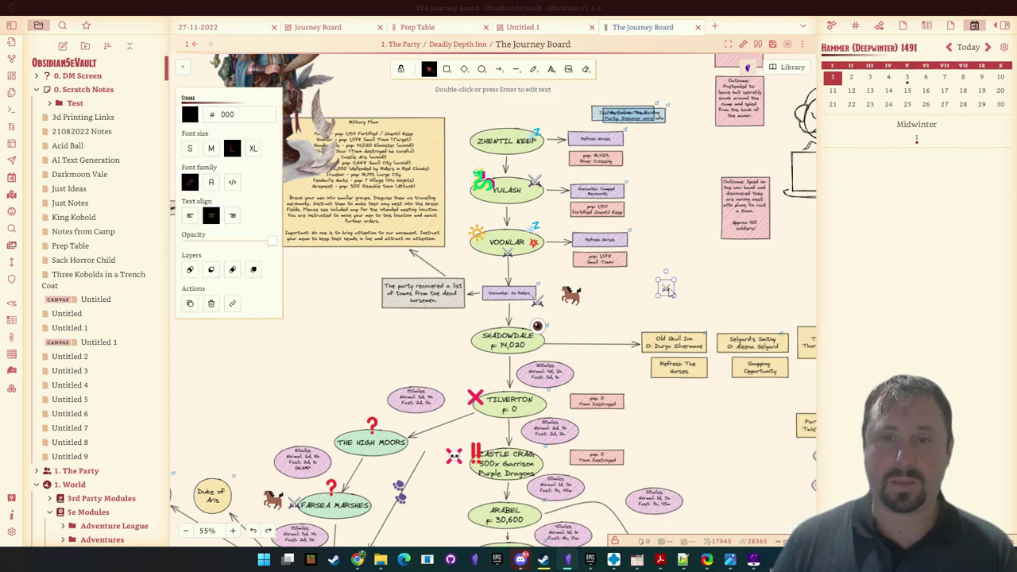
Enlarge the crossed swords emoji and place it over the purple travel ellipse above The High Moors
left_click_drag(673, 276, 741, 213)
left_click_drag(696, 248, 374, 356)
left_click_drag(439, 412, 400, 388)
Send the crossed swords emoji backward and then to the back, behind the travel ellipse
right_click(397, 389)
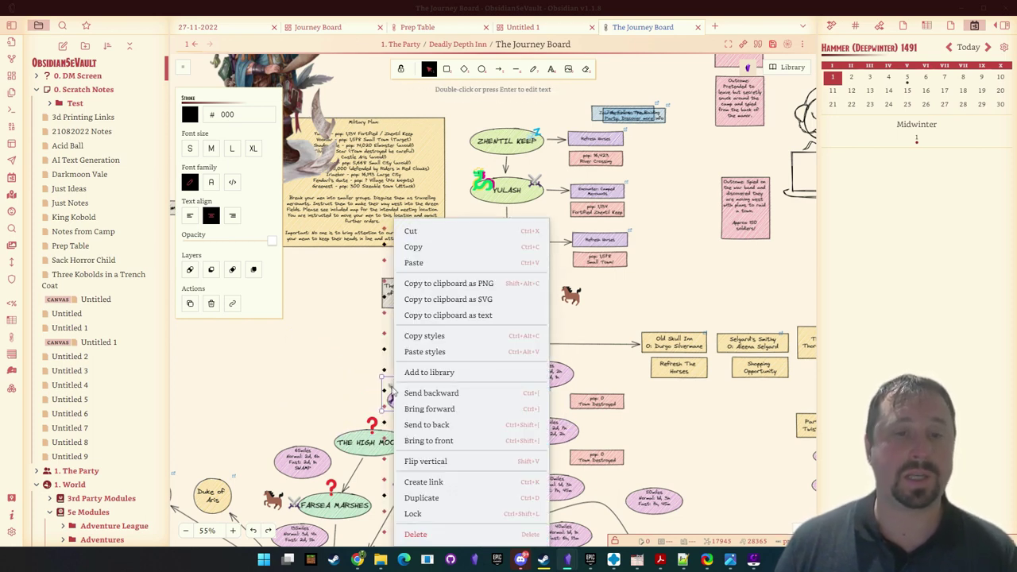
left_click(435, 394)
right_click(413, 397)
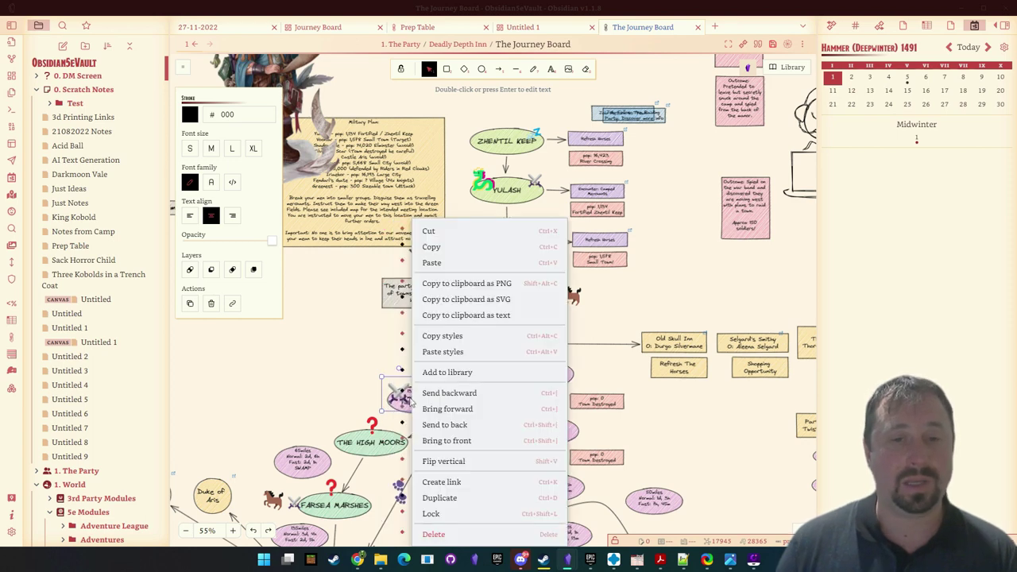
left_click(460, 426)
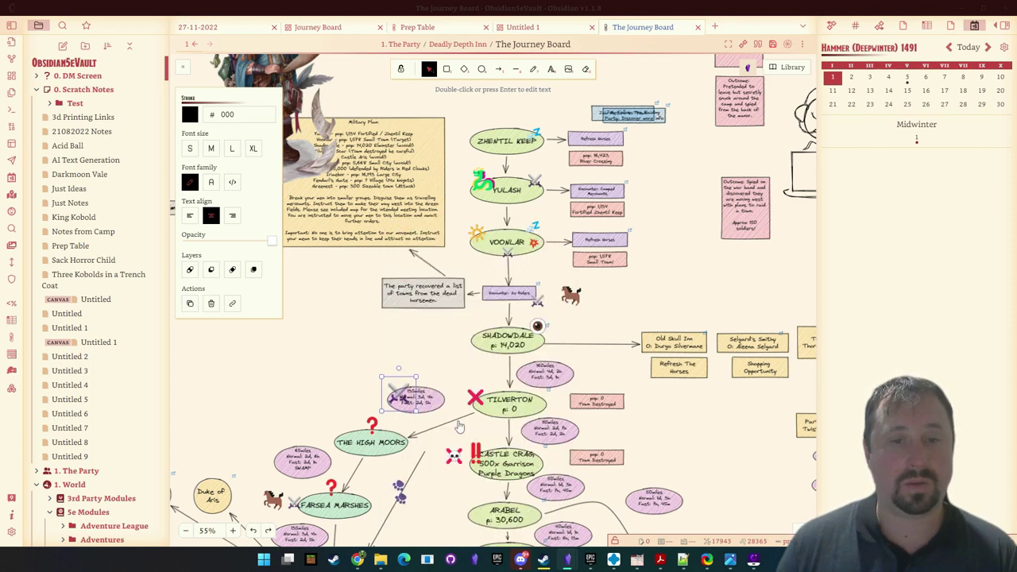
Move the crossed swords emoji off the travel ellipse and delete it
left_click(343, 377)
left_click(390, 387)
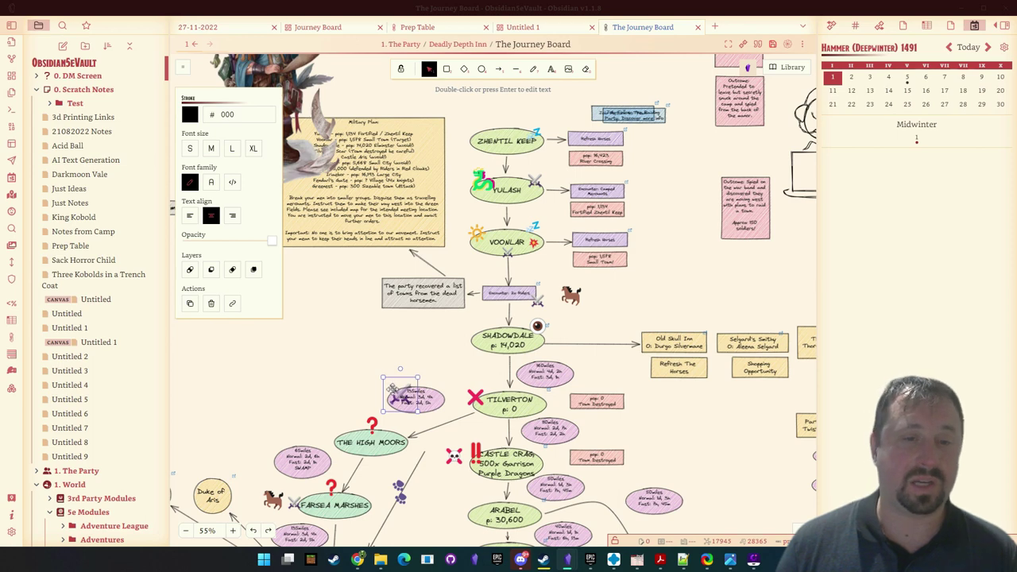
left_click_drag(395, 394, 347, 348)
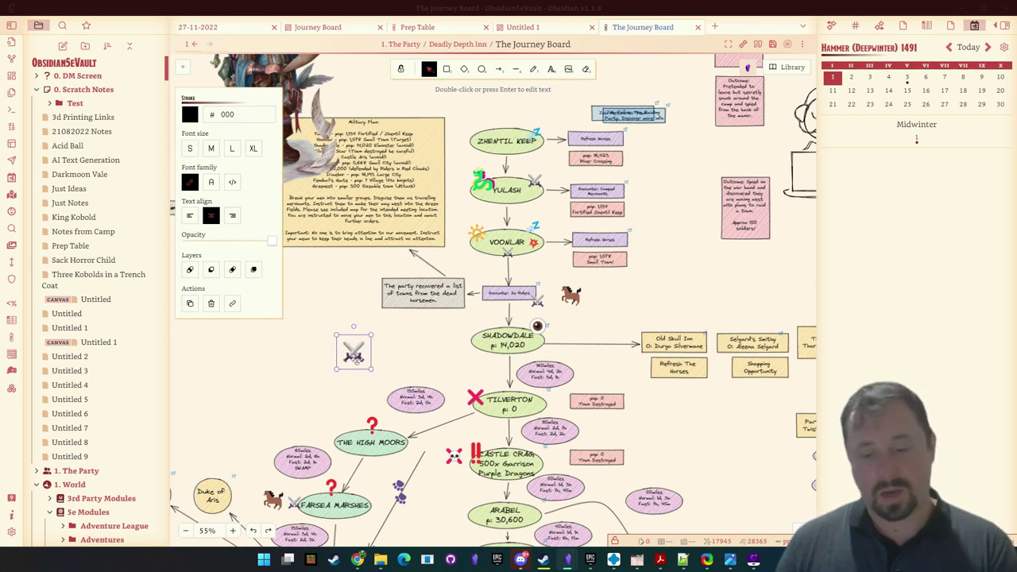
key("Delete")
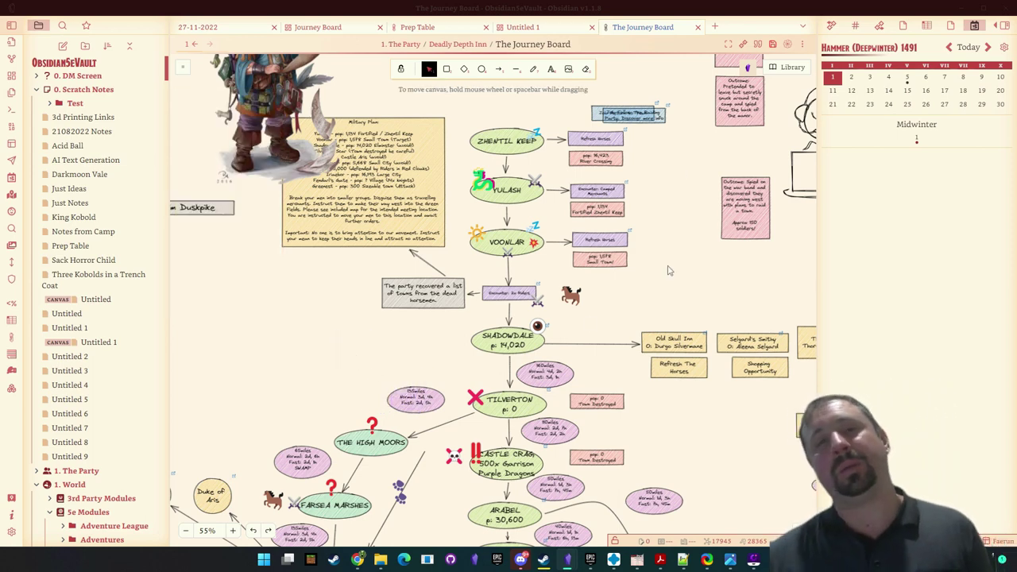
Look over The Journey Board's artwork, travel notes and location route map
left_click_drag(279, 362, 658, 215)
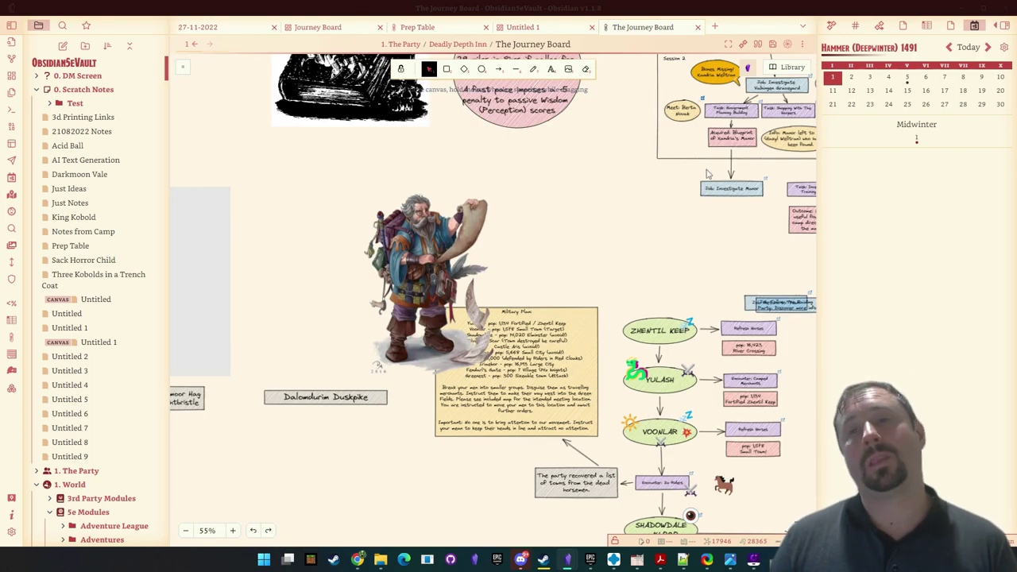
left_click_drag(685, 187, 685, 316)
scroll(579, 308, "down", 1)
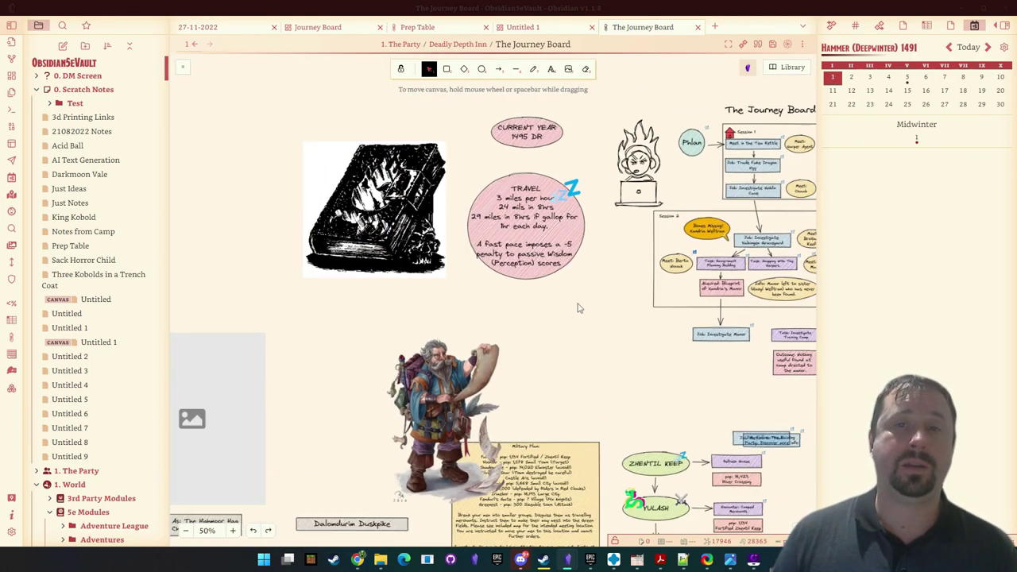
scroll(578, 308, "down", 5)
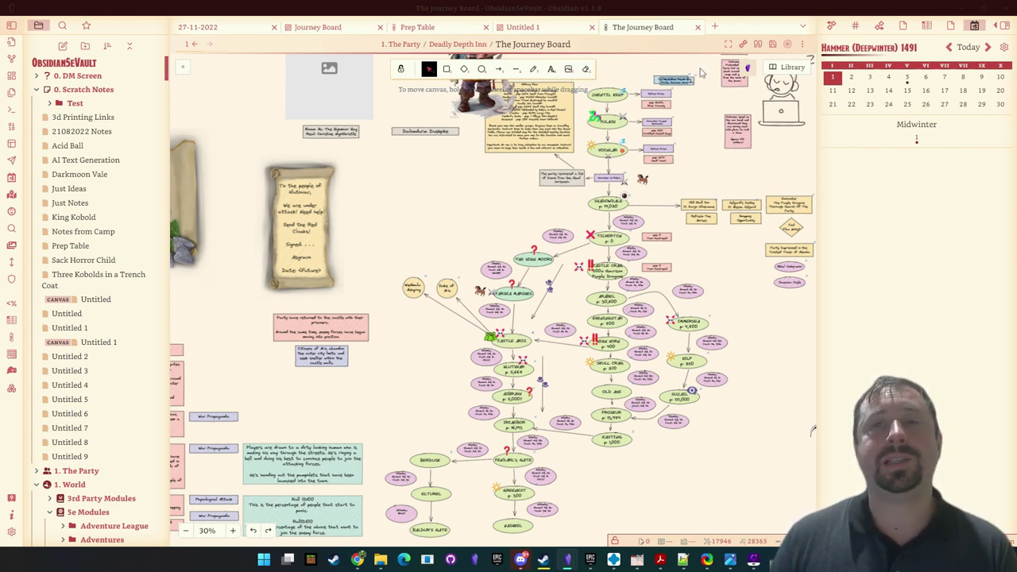
Inspect the Obsidian utility, export, insert and downloaded script actions and the empty board's context options
left_click(750, 69)
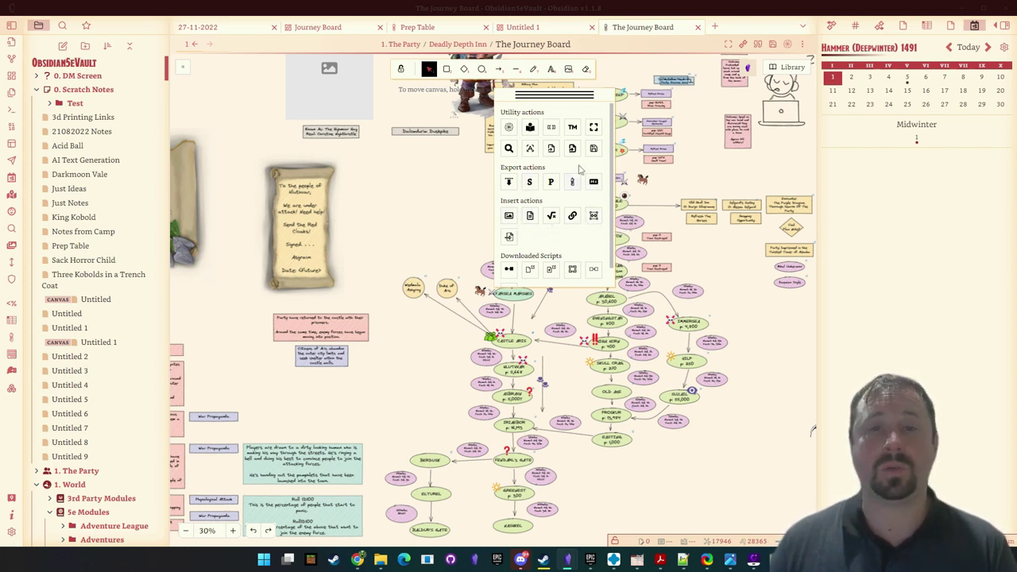
scroll(612, 168, "up", 2)
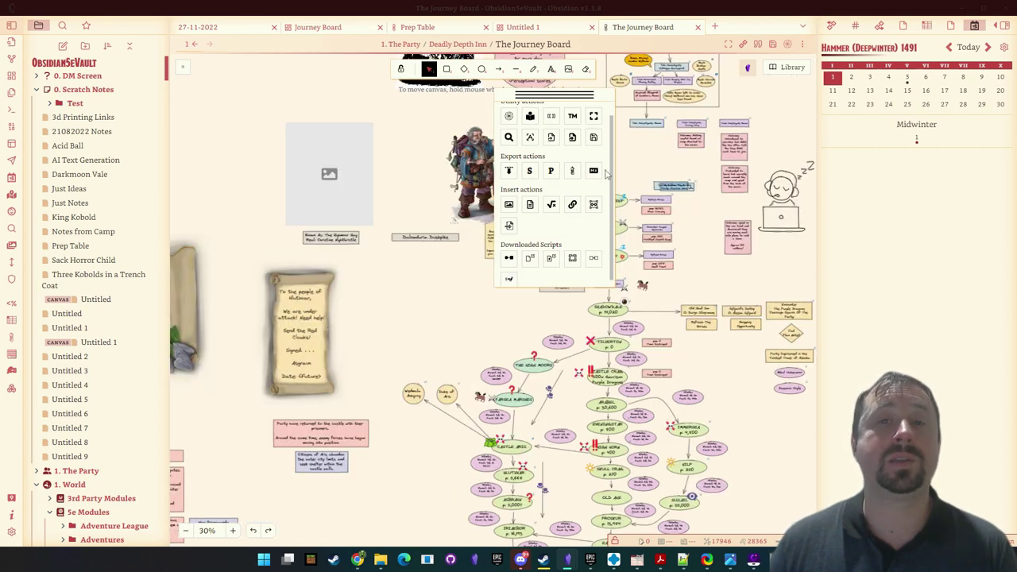
scroll(606, 173, "up", 1)
right_click(420, 320)
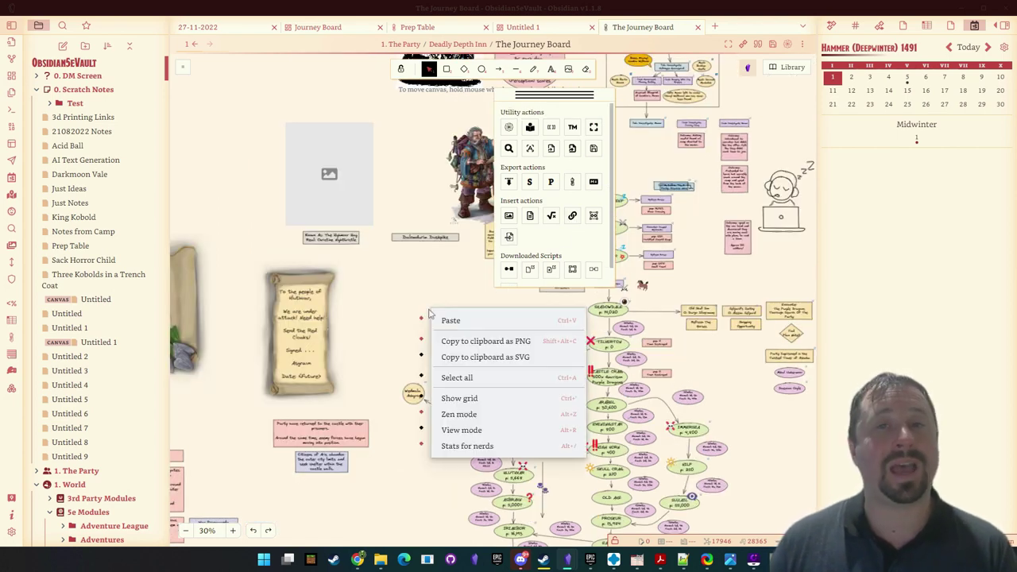
left_click(746, 67)
left_click(747, 68)
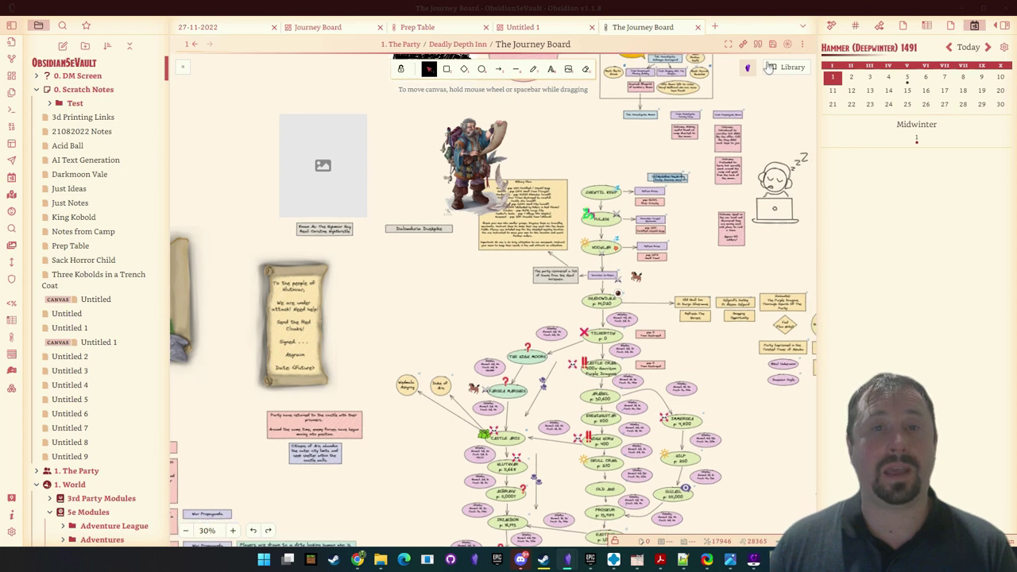
scroll(646, 260, "down", 2)
scroll(646, 260, "right", 3)
key("ctrl+Tab")
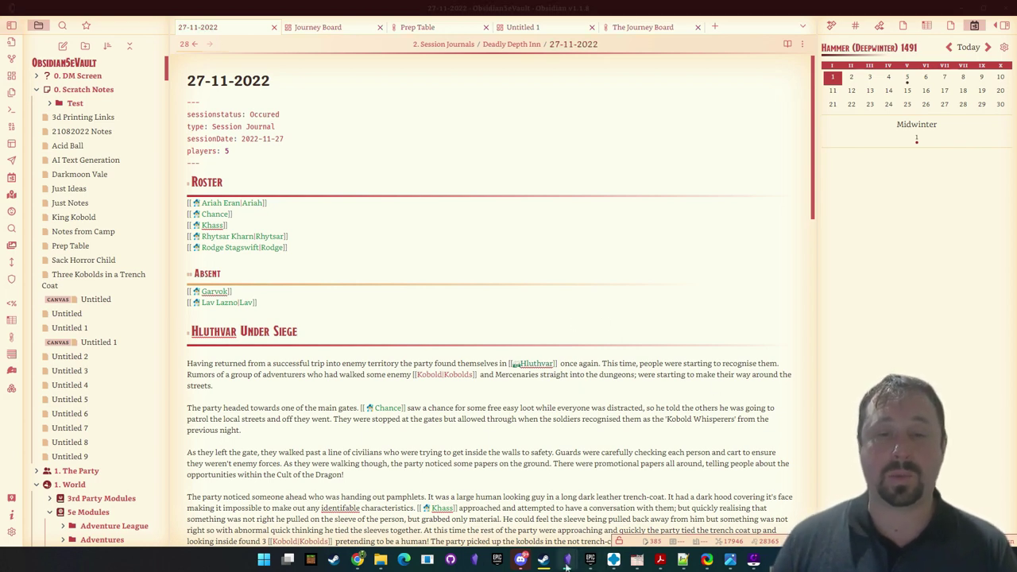
left_click_drag(554, 375, 399, 363)
left_click(647, 28)
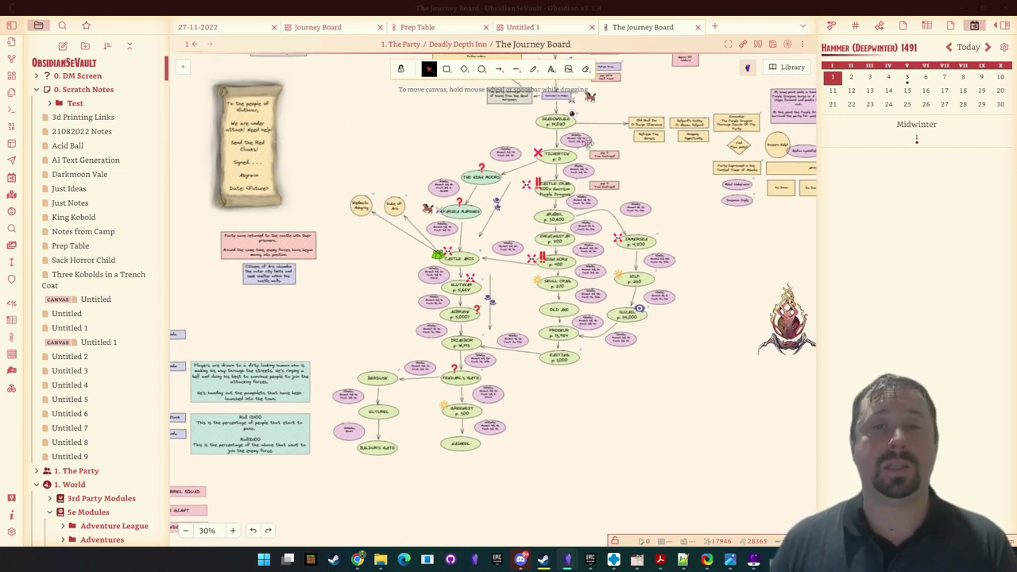
left_click(582, 138)
left_click(685, 198)
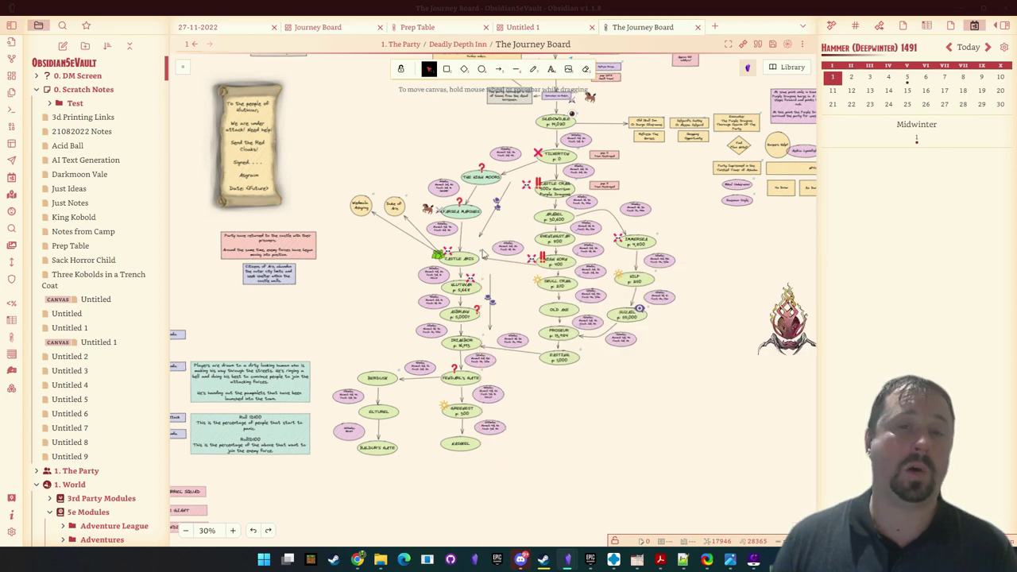
Switch to the Getting Paid Canvas window and preview the Fixer note linked in the Mission Summary card, reading further down its text
mouse_move(481, 305)
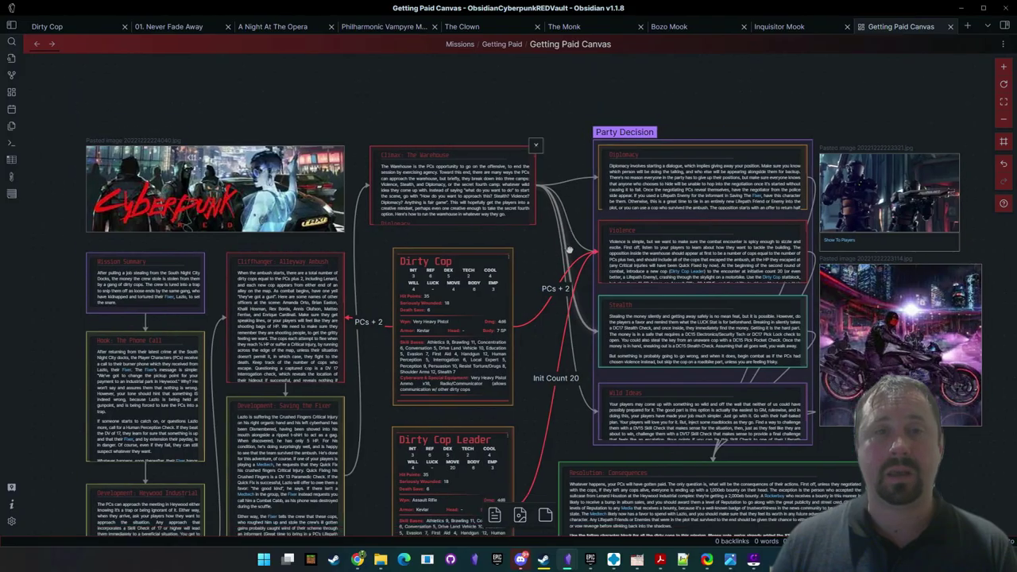
scroll(344, 256, "down", 2)
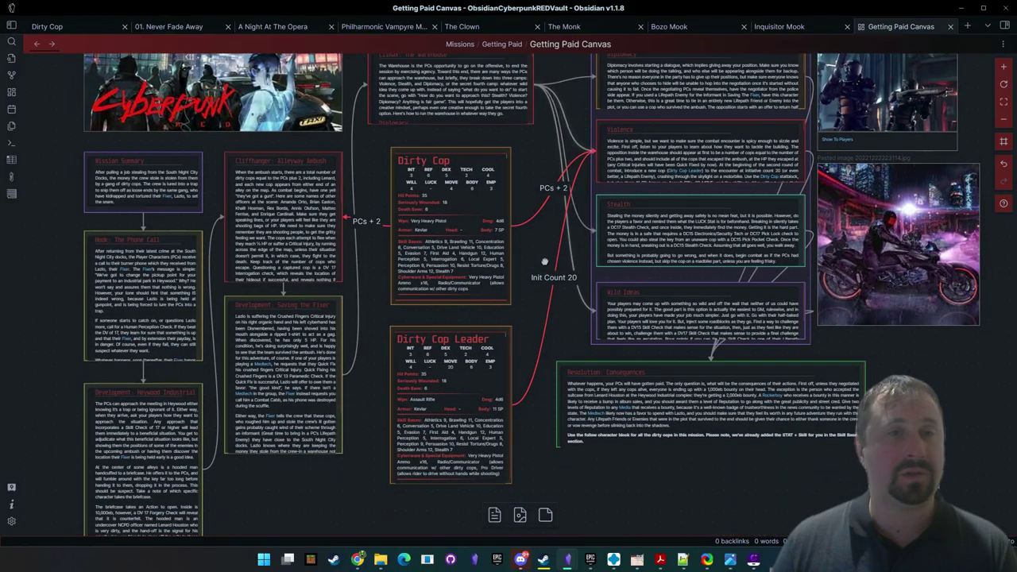
left_click(168, 208)
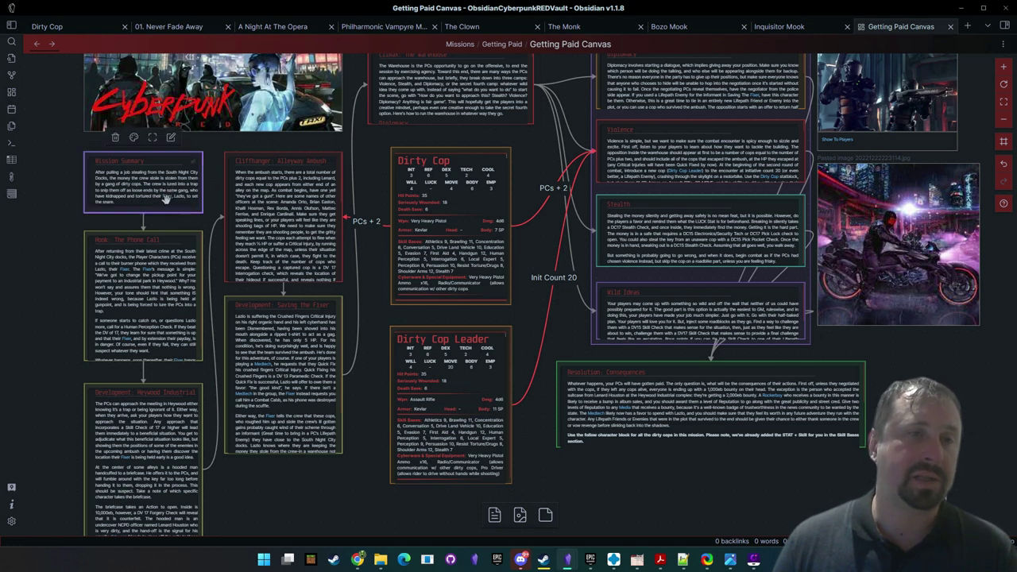
mouse_move(167, 202)
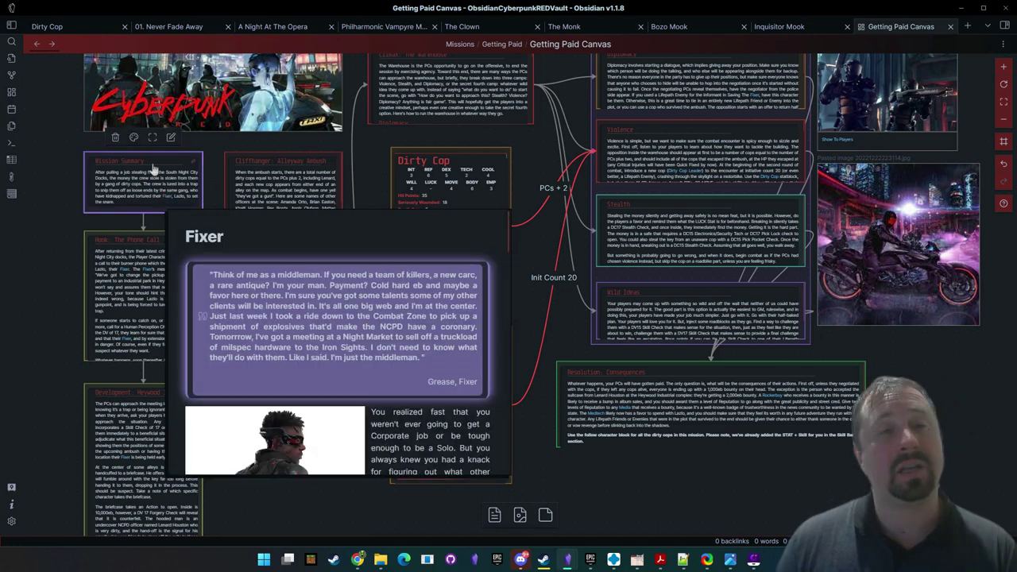
left_click(207, 181)
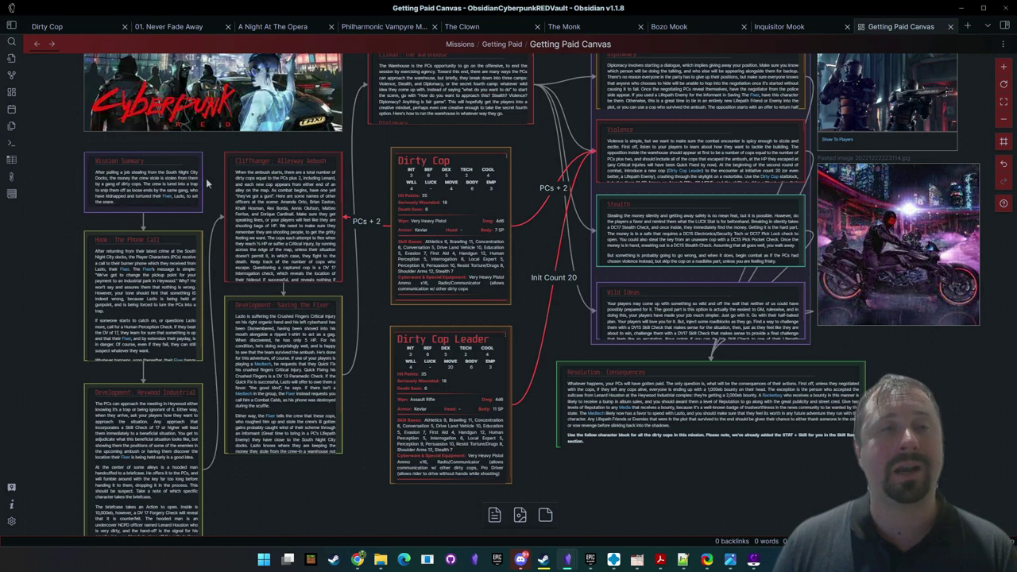
left_click(159, 186)
mouse_move(166, 203)
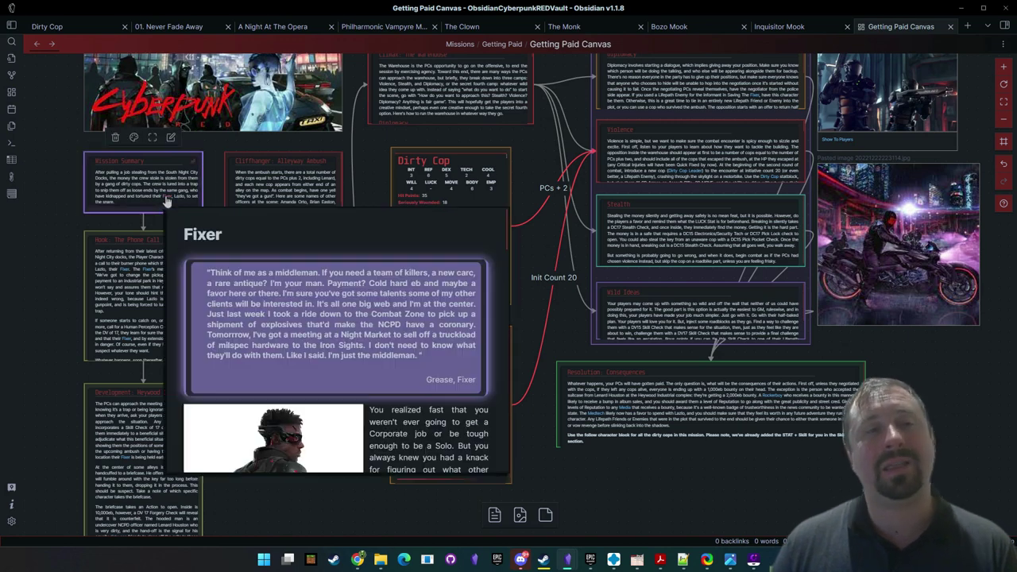
scroll(333, 341, "down", 10)
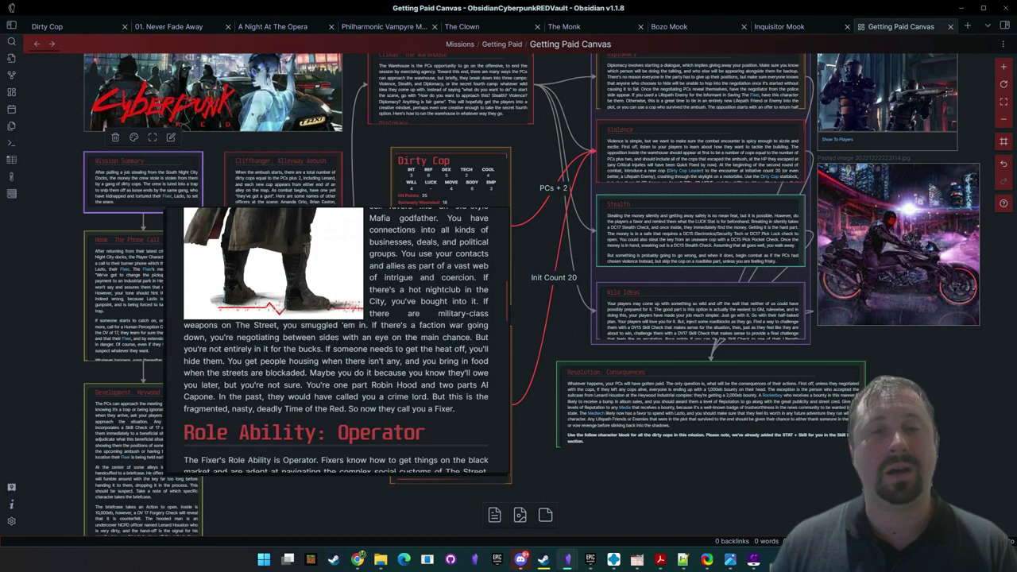
left_click(612, 476)
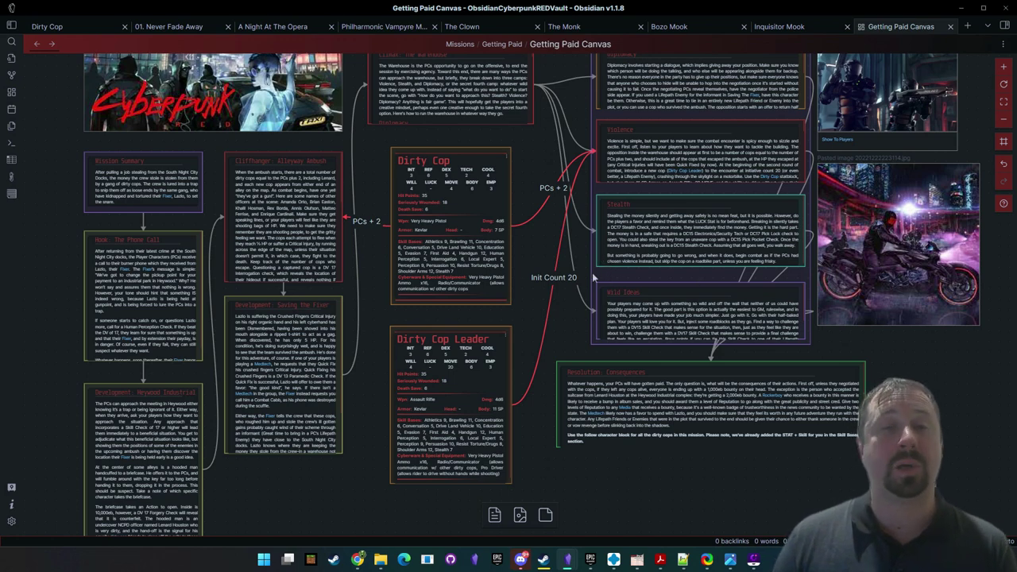
Add a card with the text CLICK ME above the Climax: The Warehouse card
left_click_drag(537, 143, 516, 397)
left_click_drag(477, 205, 542, 108)
right_click(433, 127)
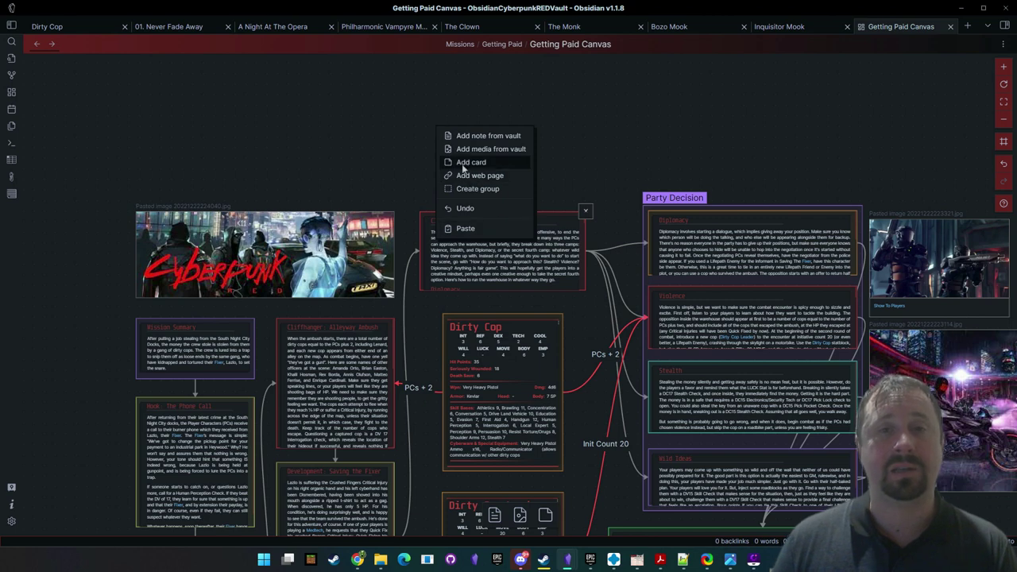
left_click(468, 162)
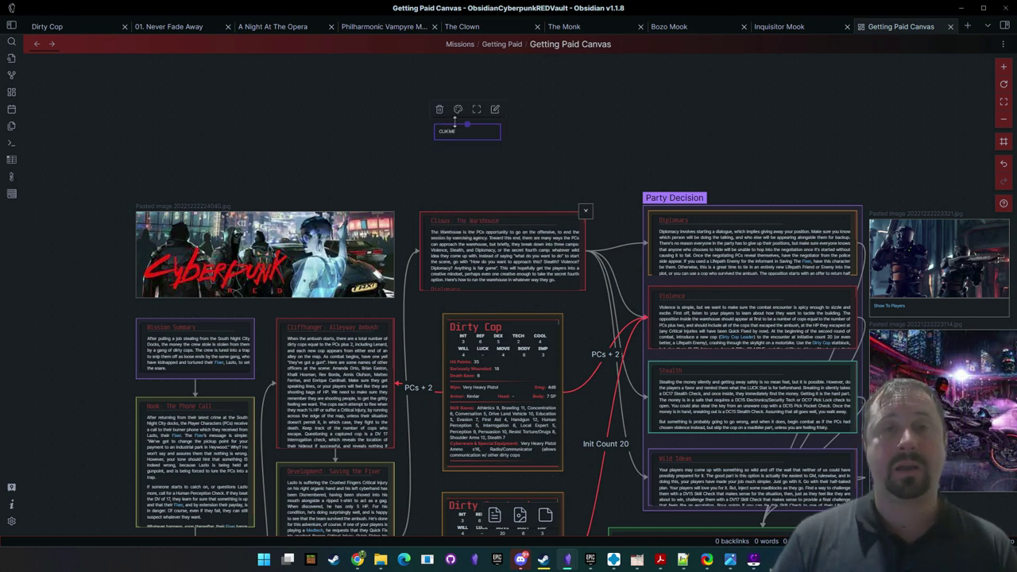
left_click(655, 132)
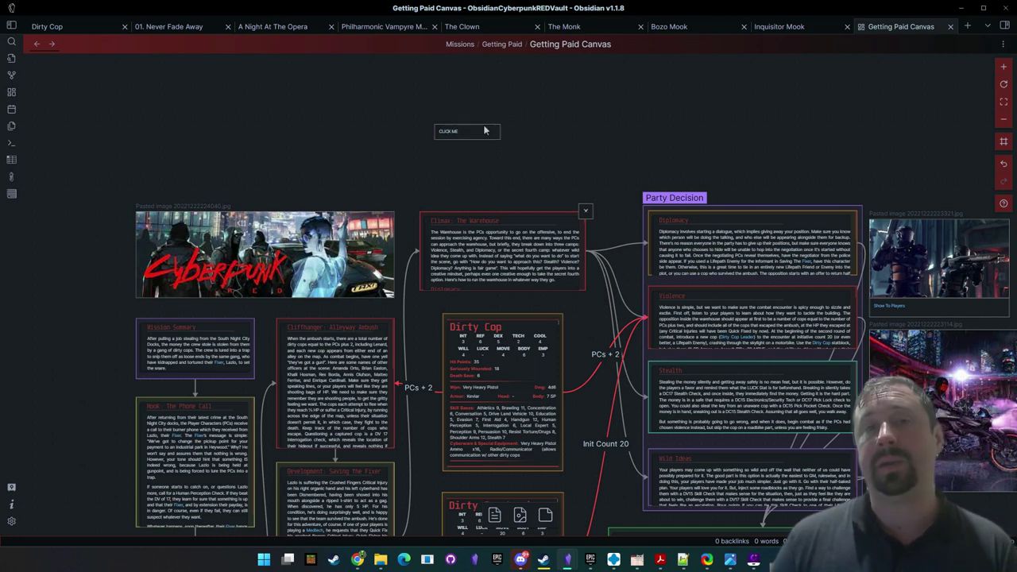
Shift the CLICK ME card slightly, connect it with an arrow to the Climax: The Warehouse card and select the CLICK ME card
left_click_drag(469, 135, 501, 213)
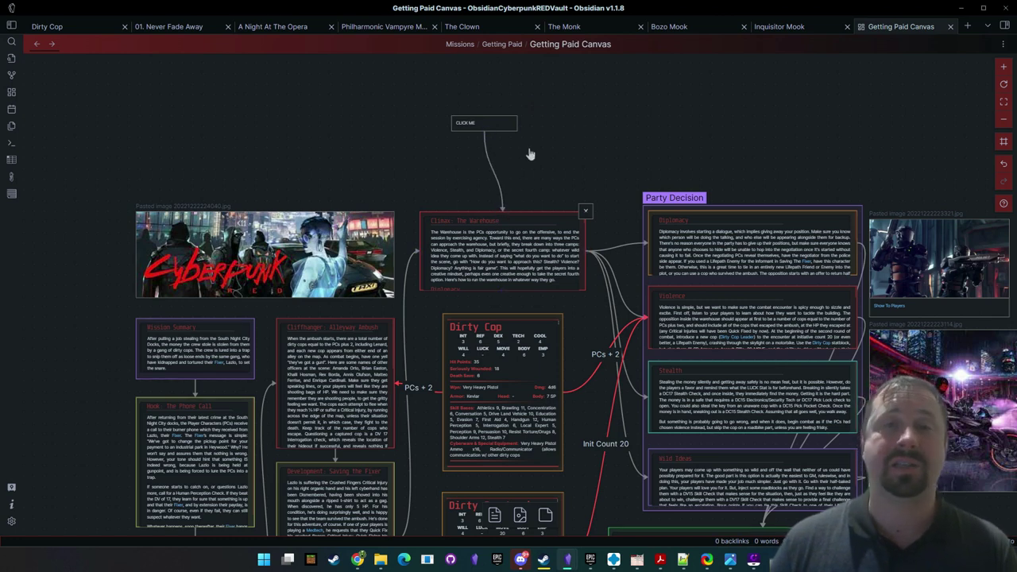
left_click(495, 125)
left_click(449, 143)
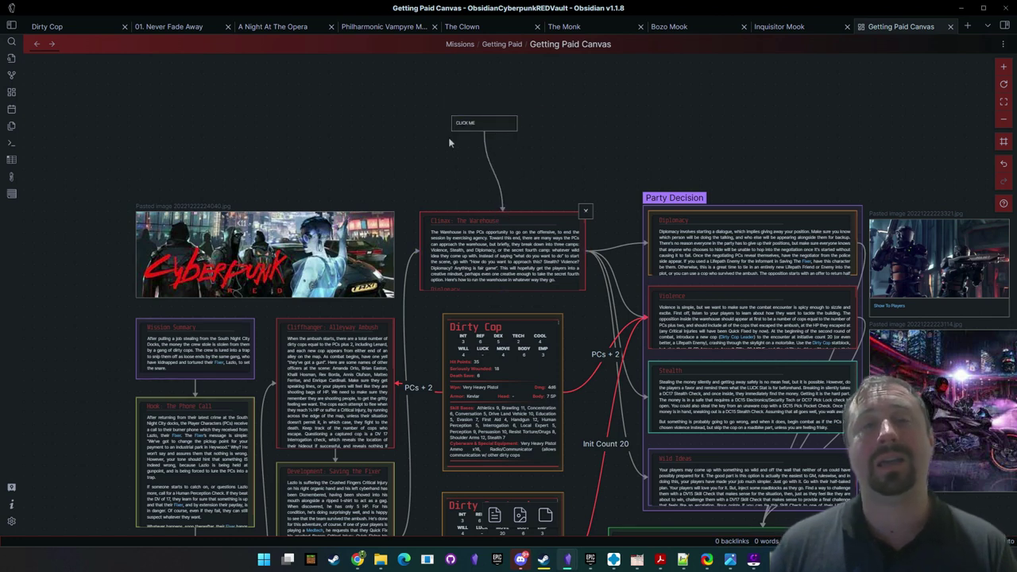
left_click(462, 123)
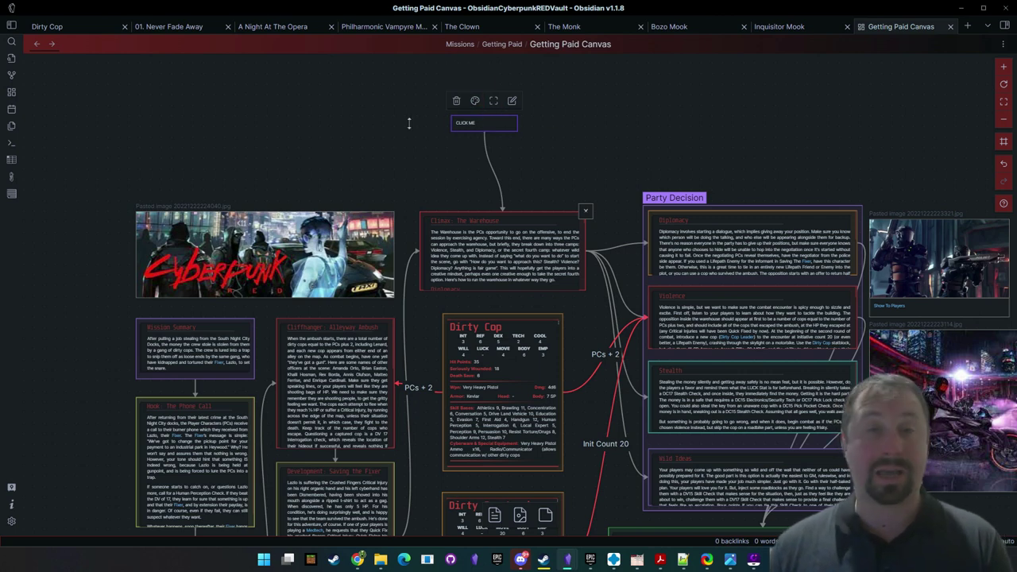
Select the CLICK ME card for comparison and preview the Fixer note linked in the Mission Summary card
left_click(592, 114)
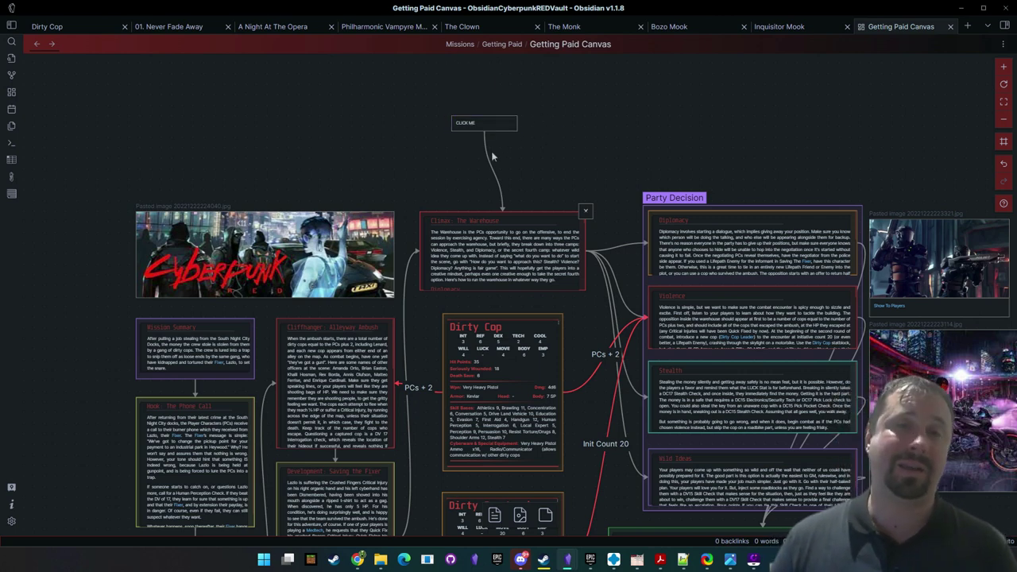
left_click(462, 122)
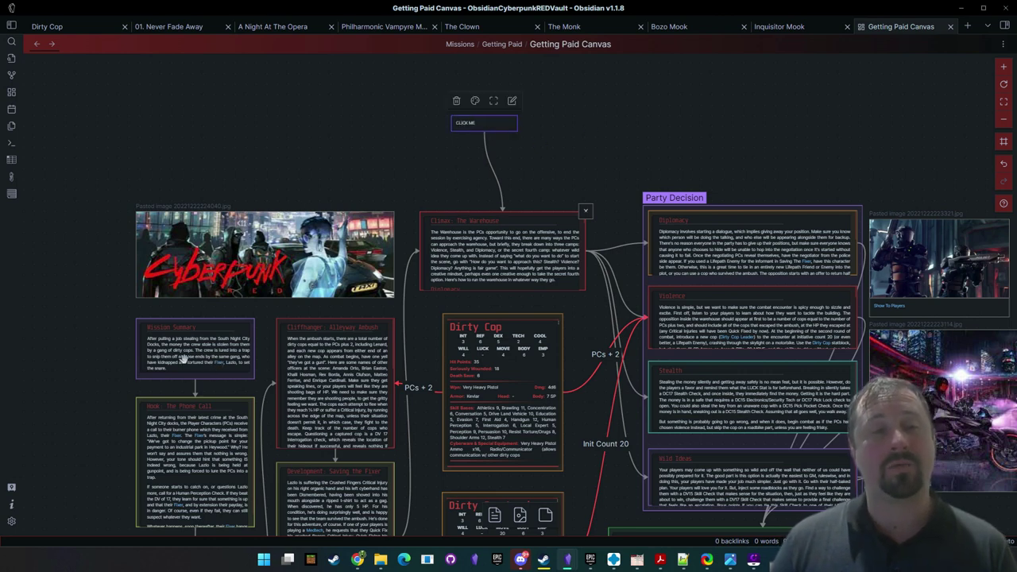
left_click(222, 364)
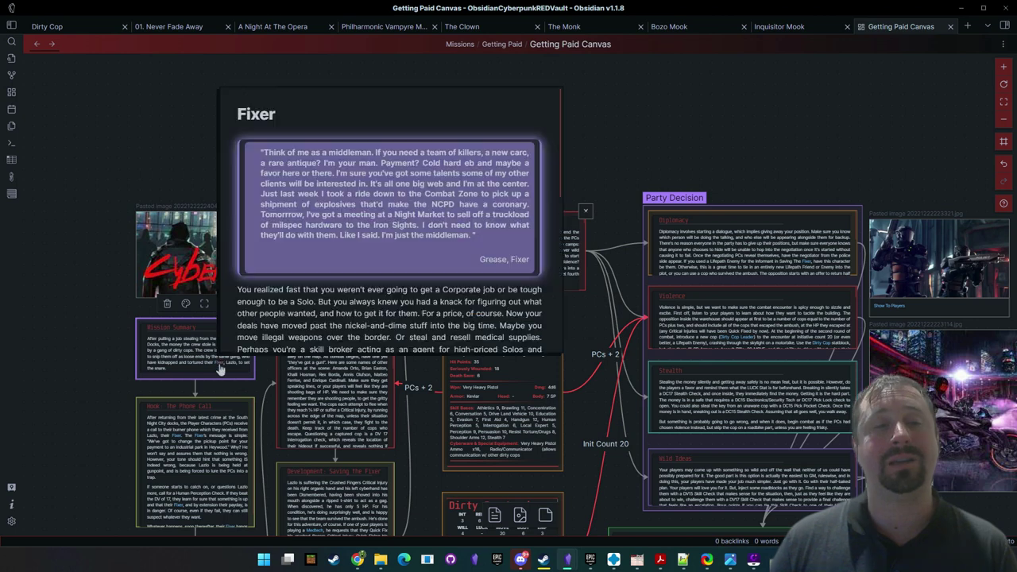
double_click(171, 347)
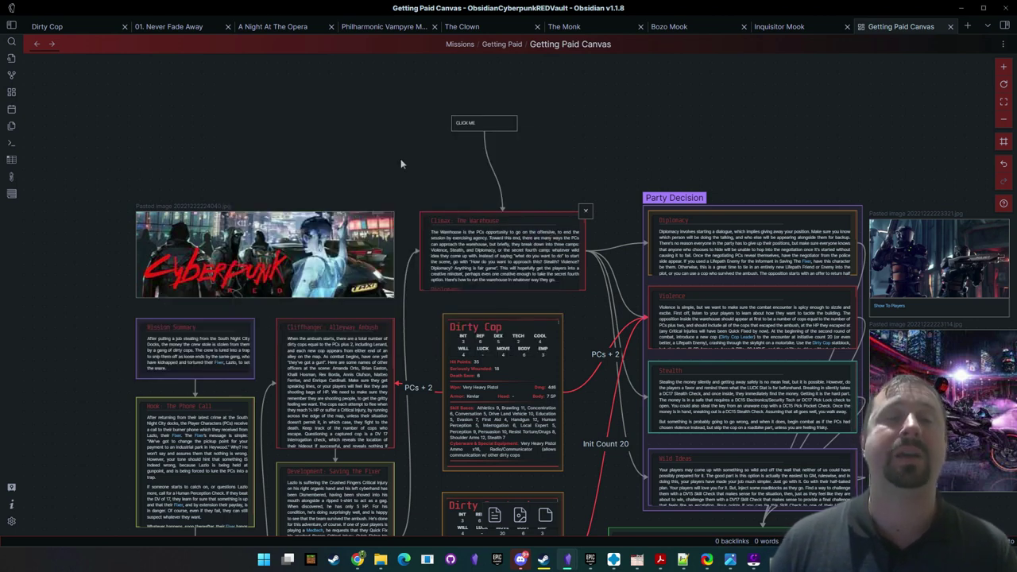
Delete the CLICK ME card above the Climax: The Warehouse card
left_click(470, 123)
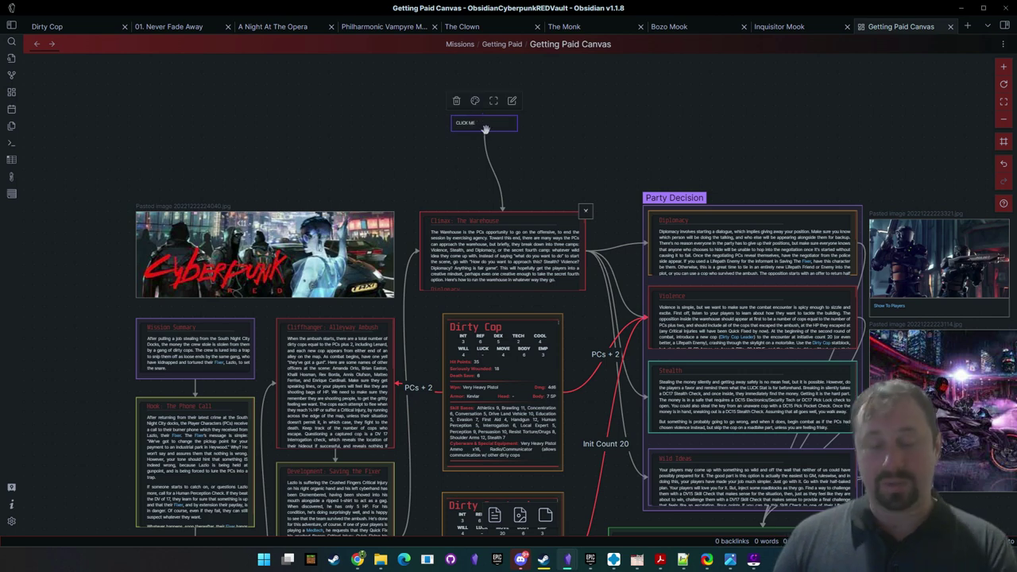
left_click(545, 100)
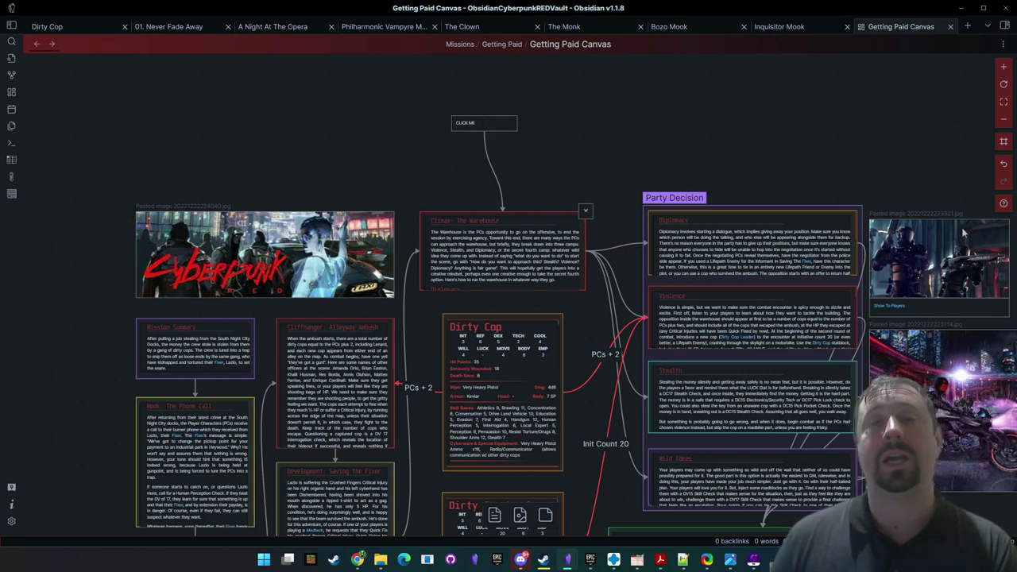
left_click(470, 127)
key("Delete")
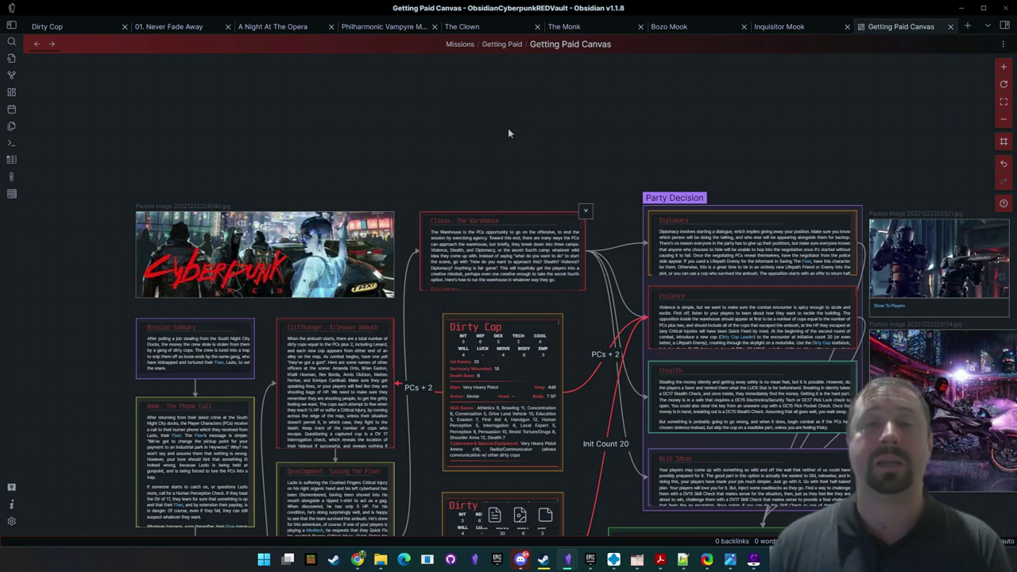
scroll(607, 135, "down", 3)
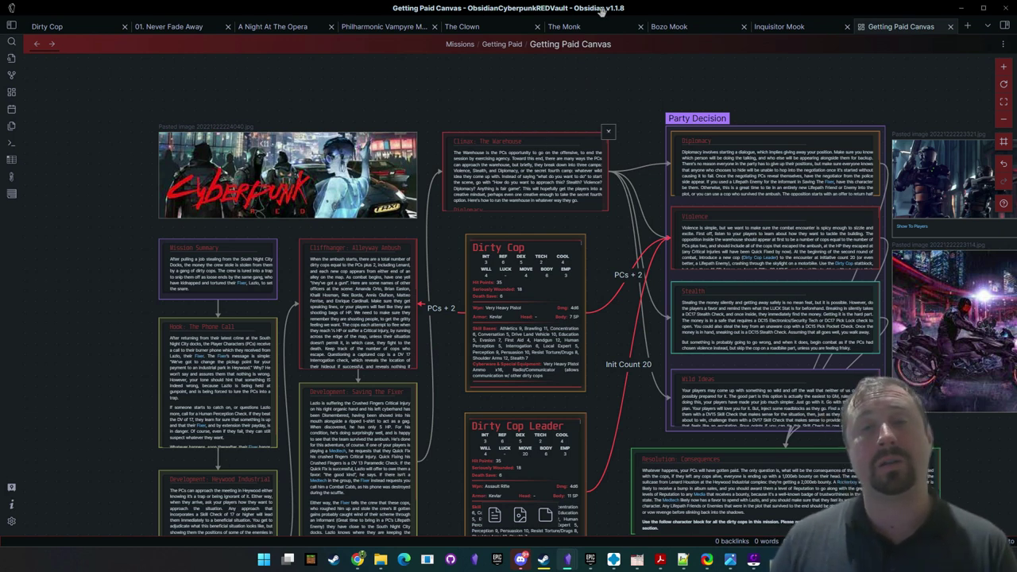
left_click_drag(699, 301, 718, 279)
scroll(719, 278, "right", 3)
scroll(719, 278, "down", 1)
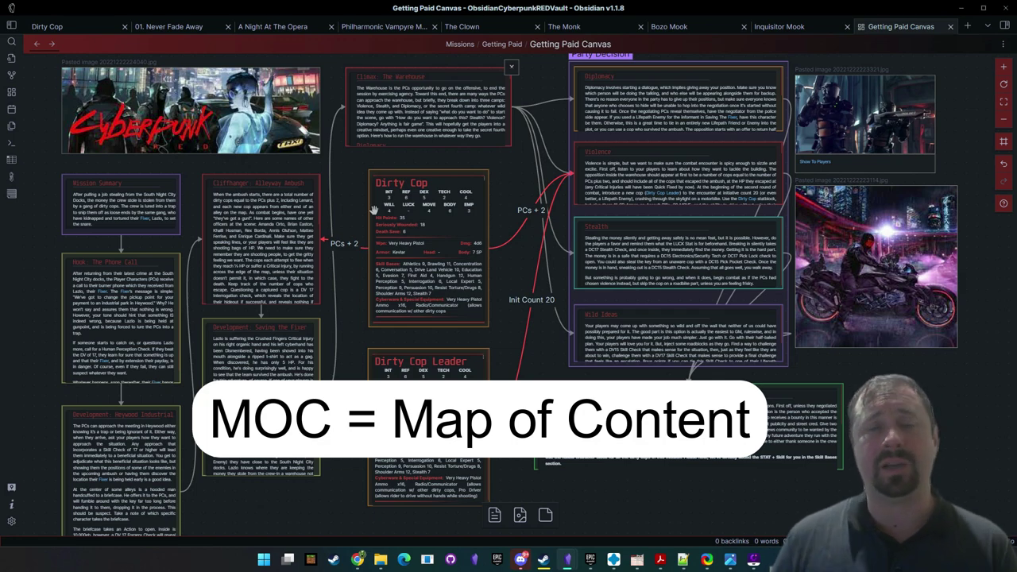
left_click_drag(345, 184, 337, 205)
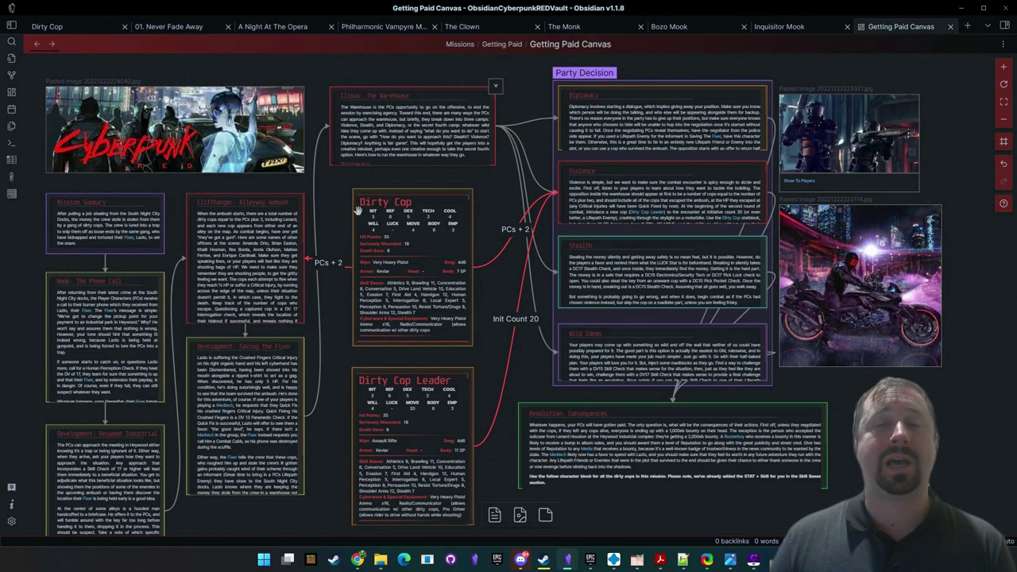
left_click_drag(492, 296, 518, 279)
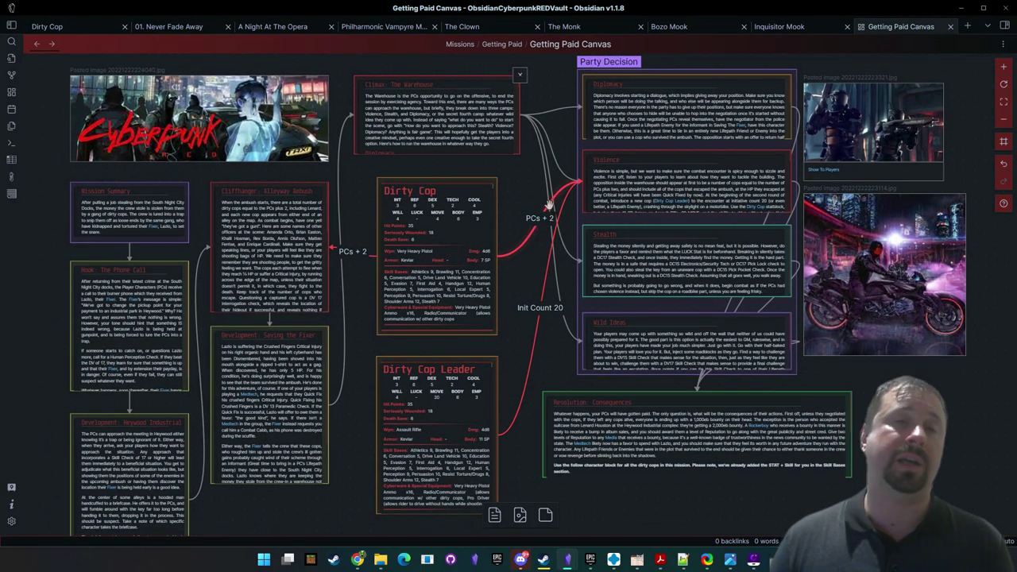
Shift the Dirty Cop card slightly down towards Dirty Cop Leader and select the arrow between Climax: The Warehouse and Diplomacy
left_click(409, 229)
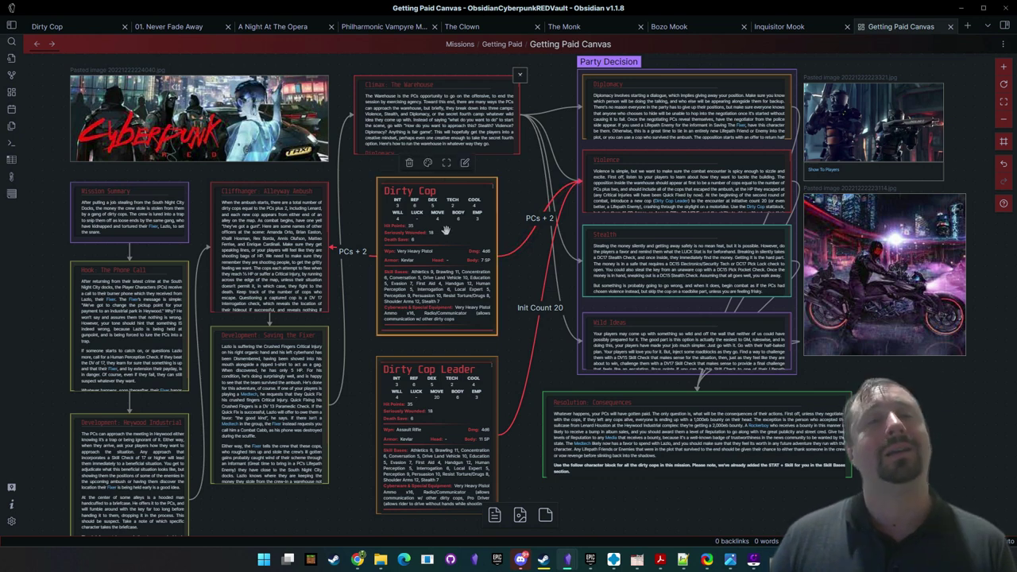
mouse_move(447, 246)
left_mouse_down()
mouse_move(445, 263)
mouse_move(445, 241)
left_mouse_up()
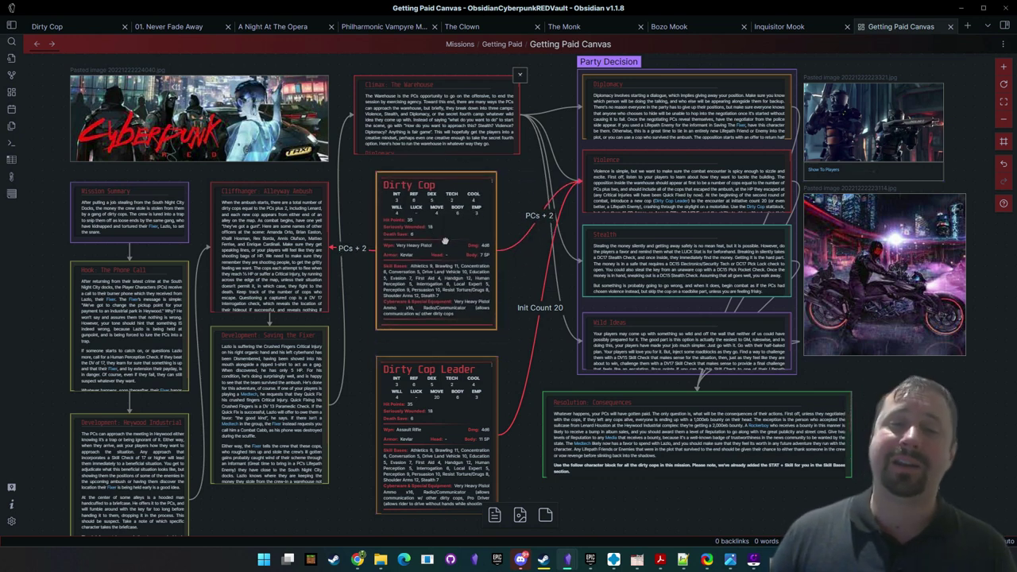
scroll(446, 240, "up", 2)
left_click(513, 178)
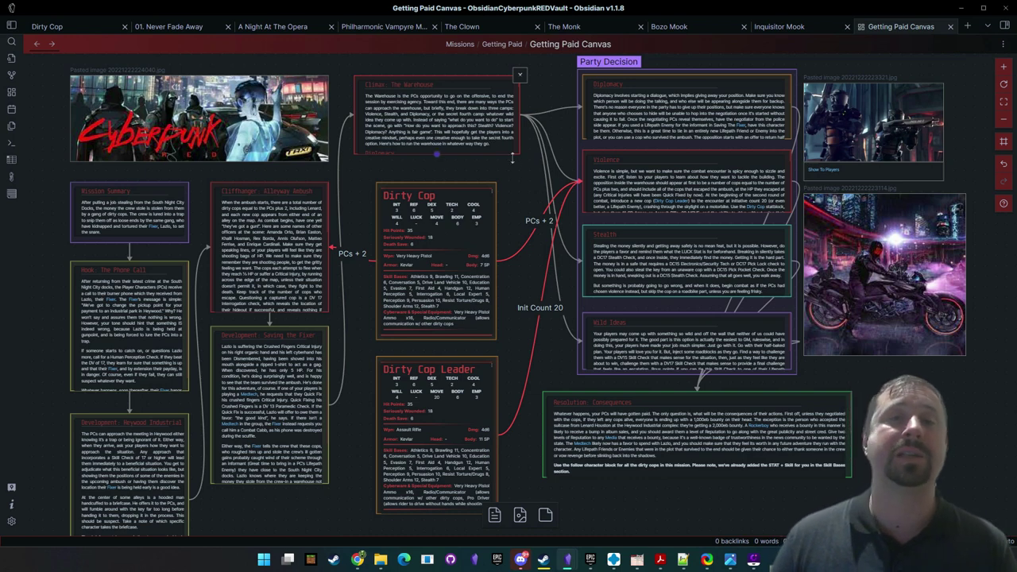
left_click(547, 112)
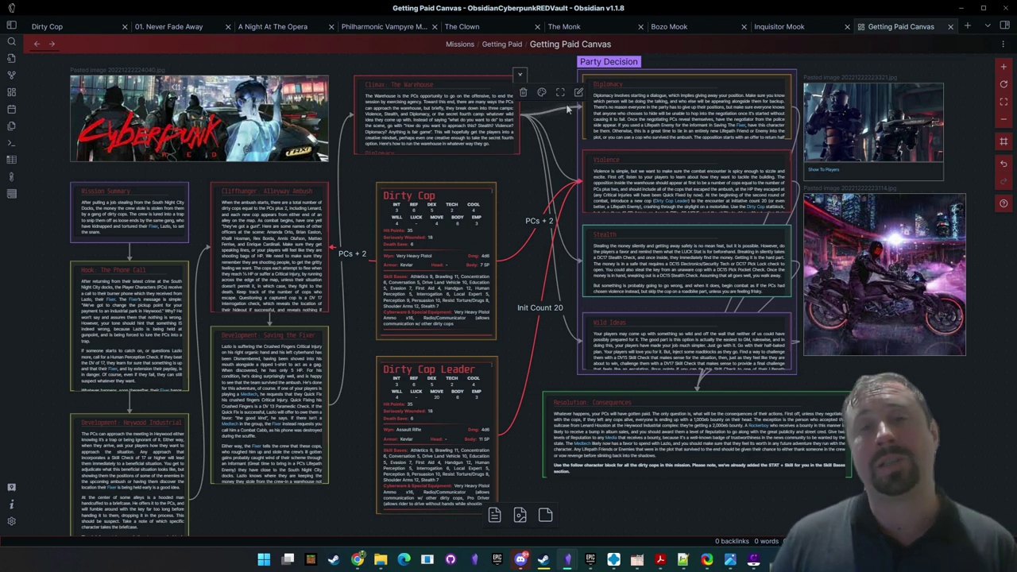